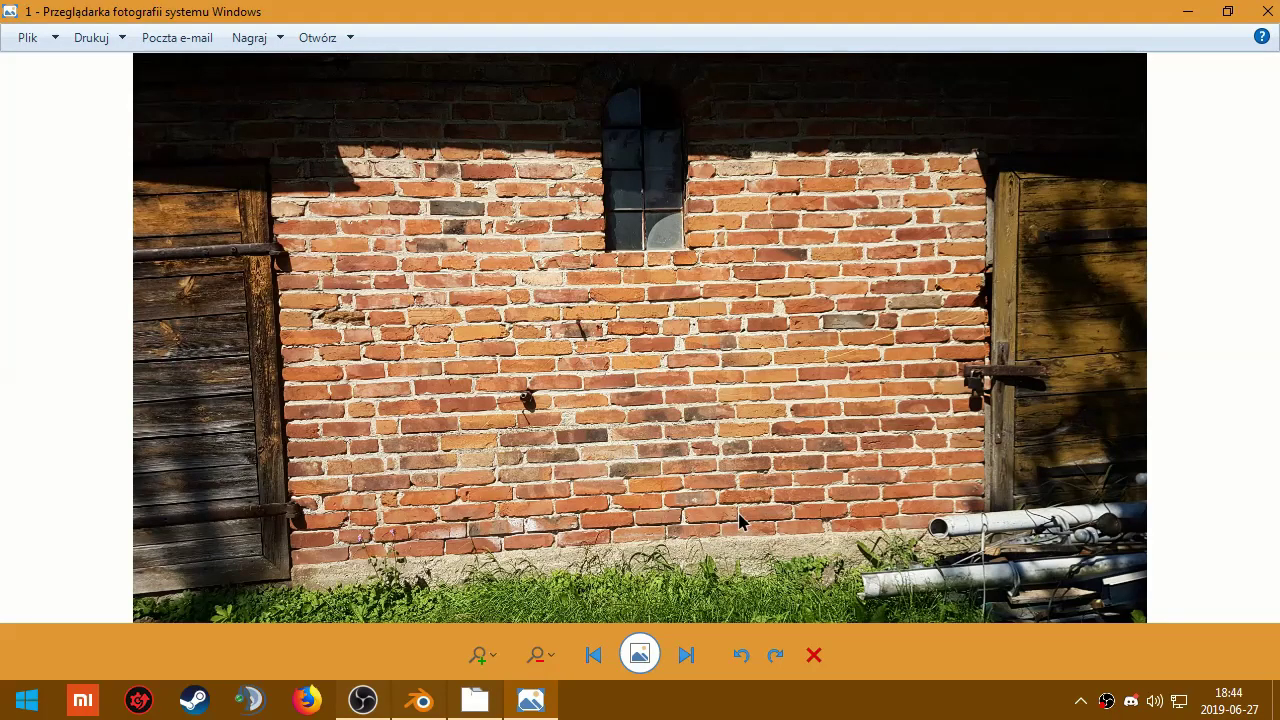
Step: Advance to the next photo in Windows Photo Viewer and zoom in on it briefly
click(697, 656)
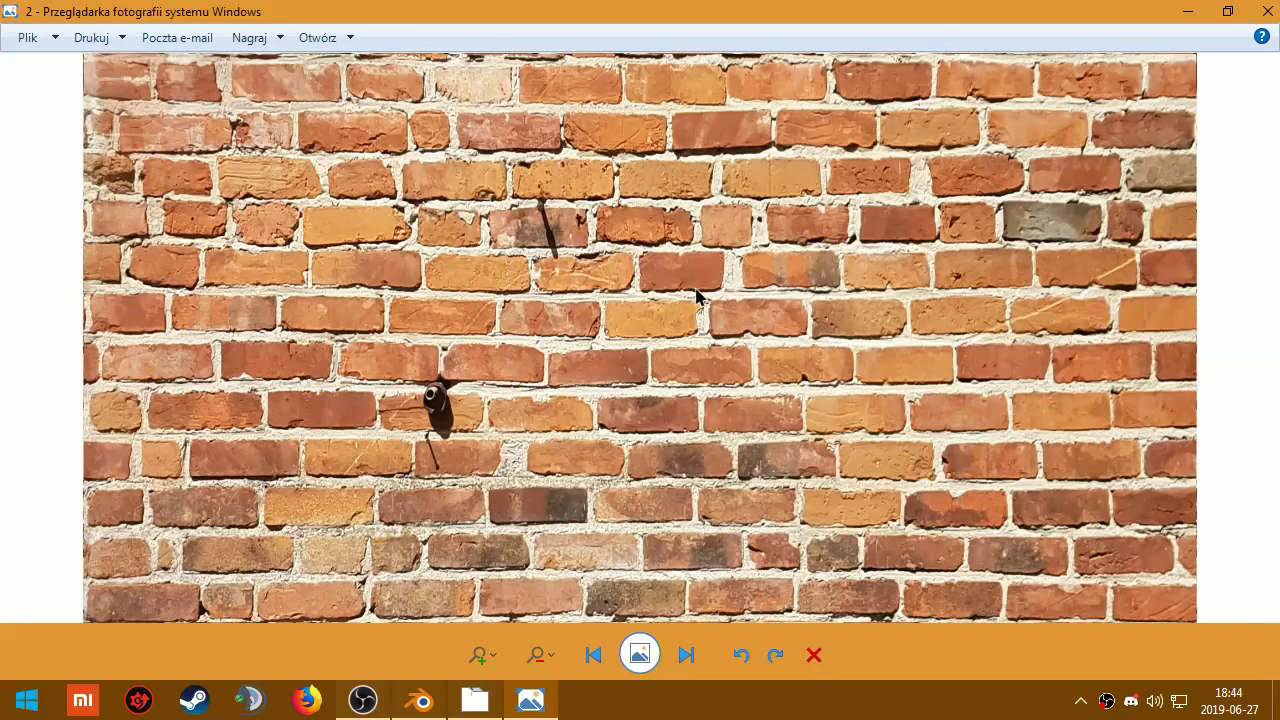
scroll(432, 390, up, 2)
scroll(455, 388, up, 2)
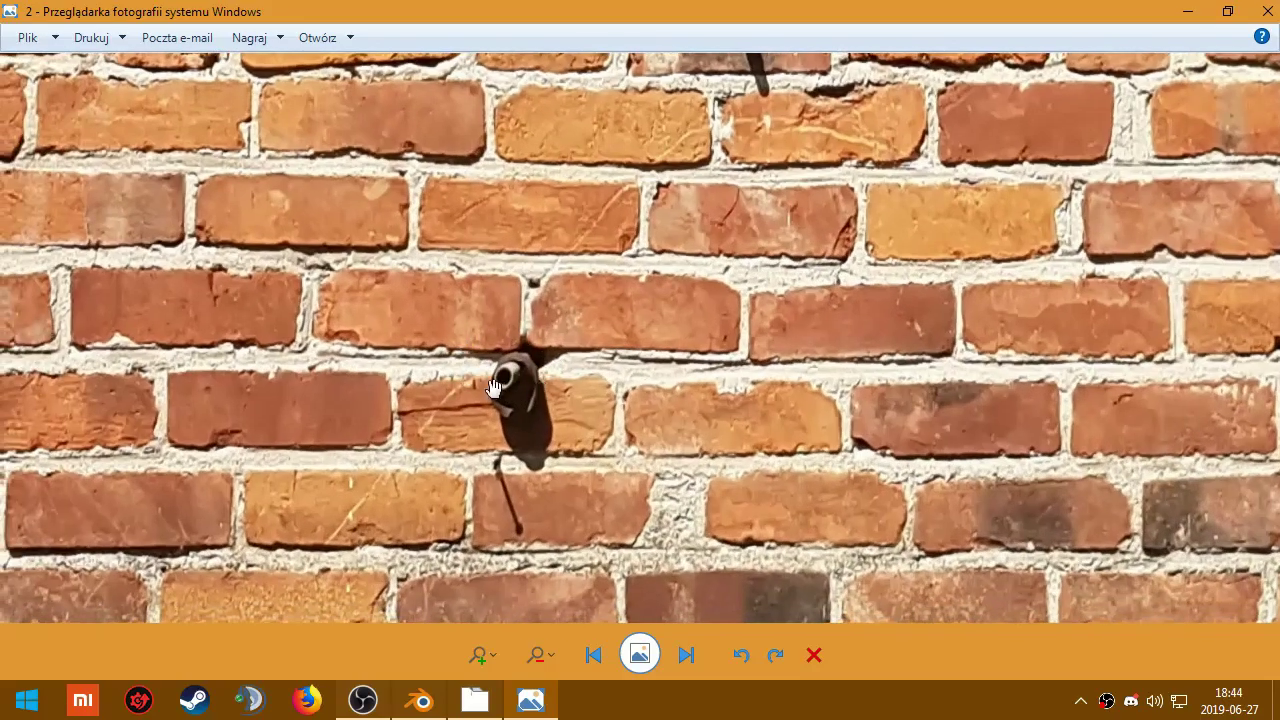
scroll(498, 375, down, 4)
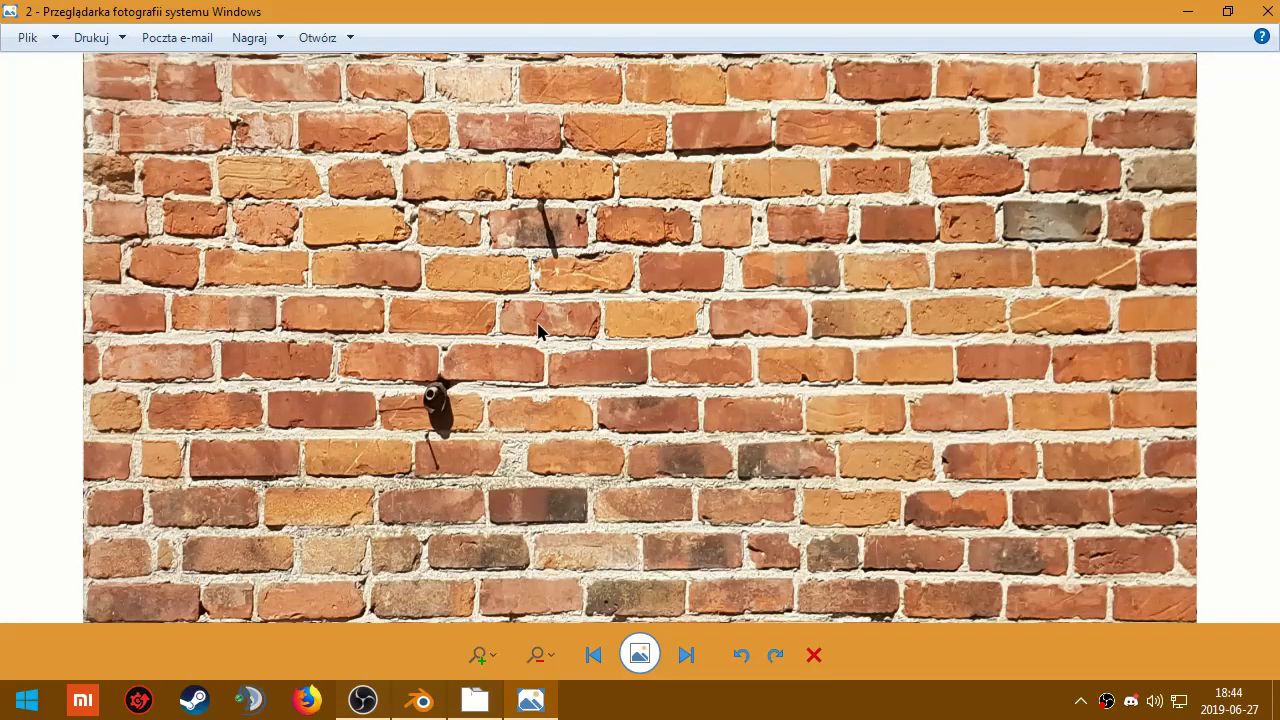
Step: View the tree trunk photo, zooming and panning up to the upper trunk and sky
click(682, 654)
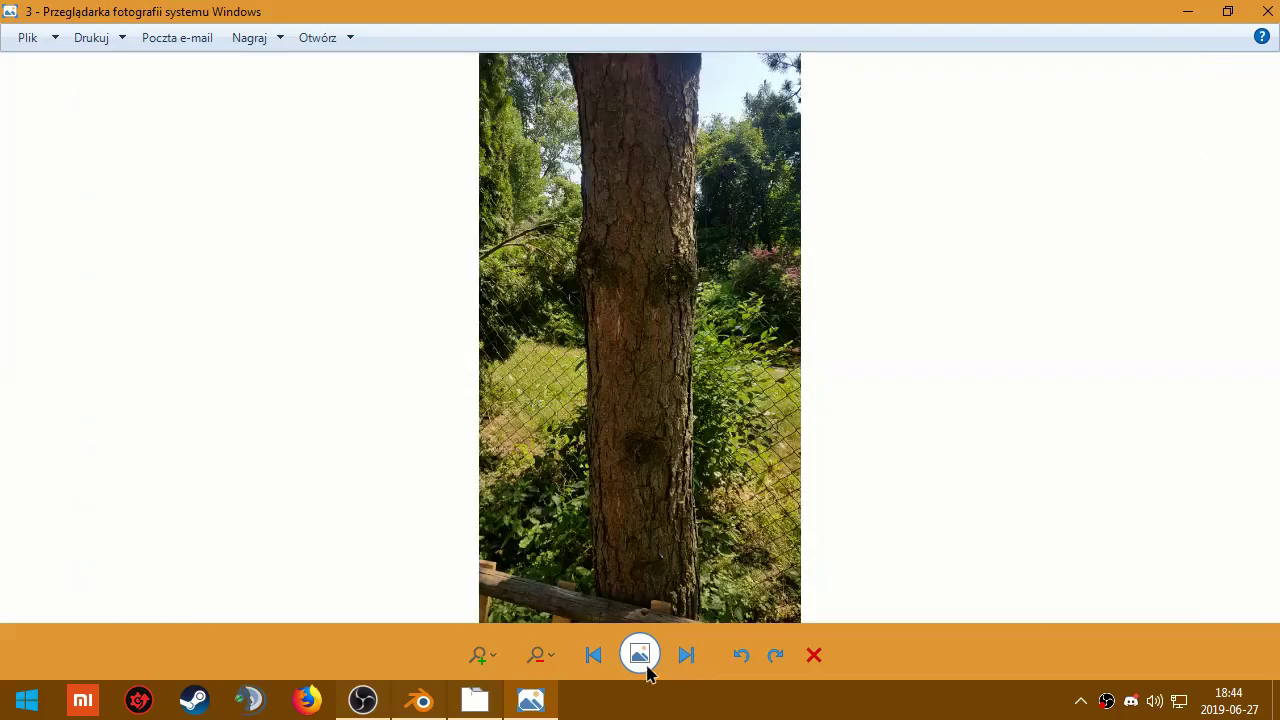
scroll(600, 290, up, 2)
drag(623, 191, 612, 497)
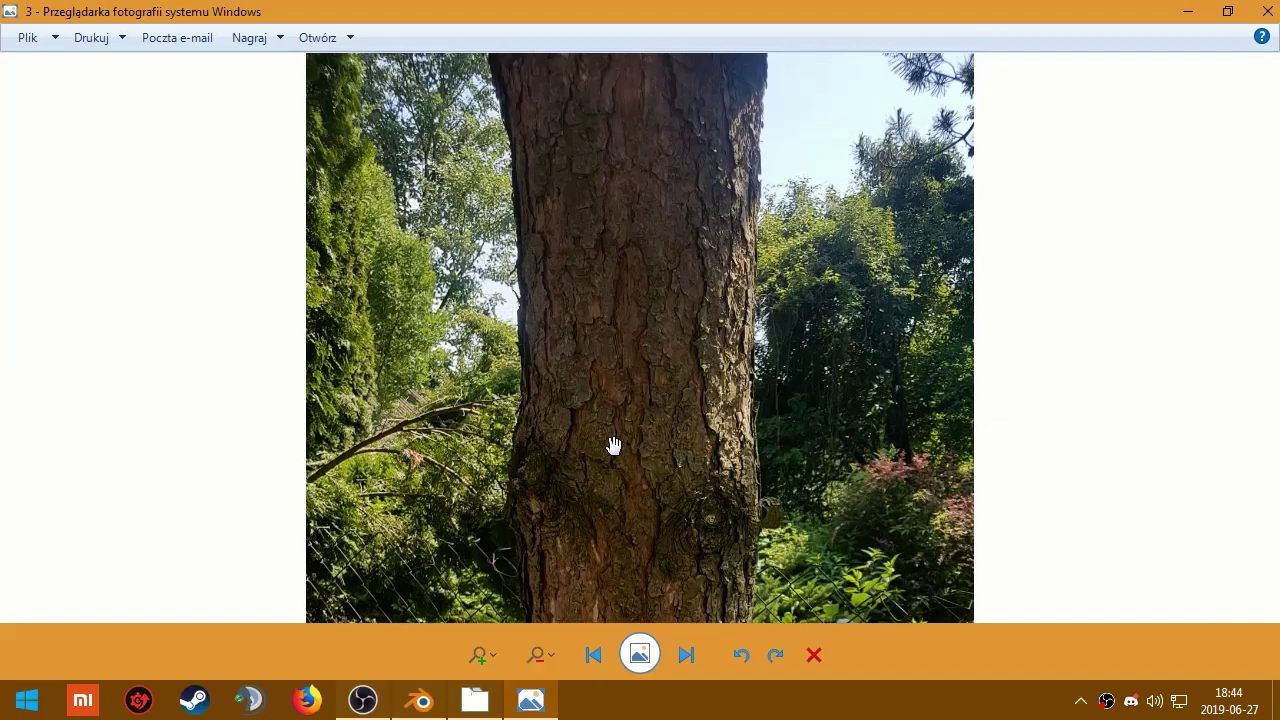
scroll(614, 375, down, 1)
scroll(614, 375, up, 1)
scroll(609, 371, up, 1)
drag(629, 266, 647, 381)
scroll(746, 474, up, 1)
scroll(717, 394, down, 1)
scroll(674, 480, down, 1)
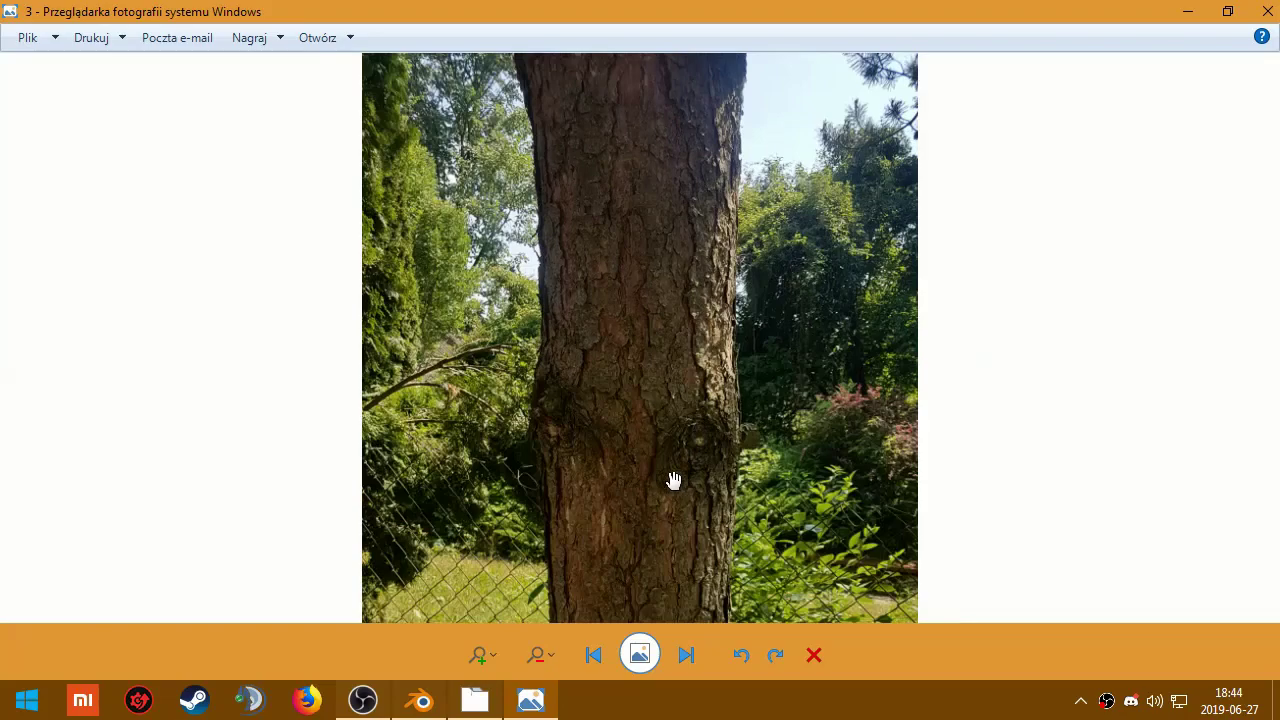
scroll(668, 459, down, 1)
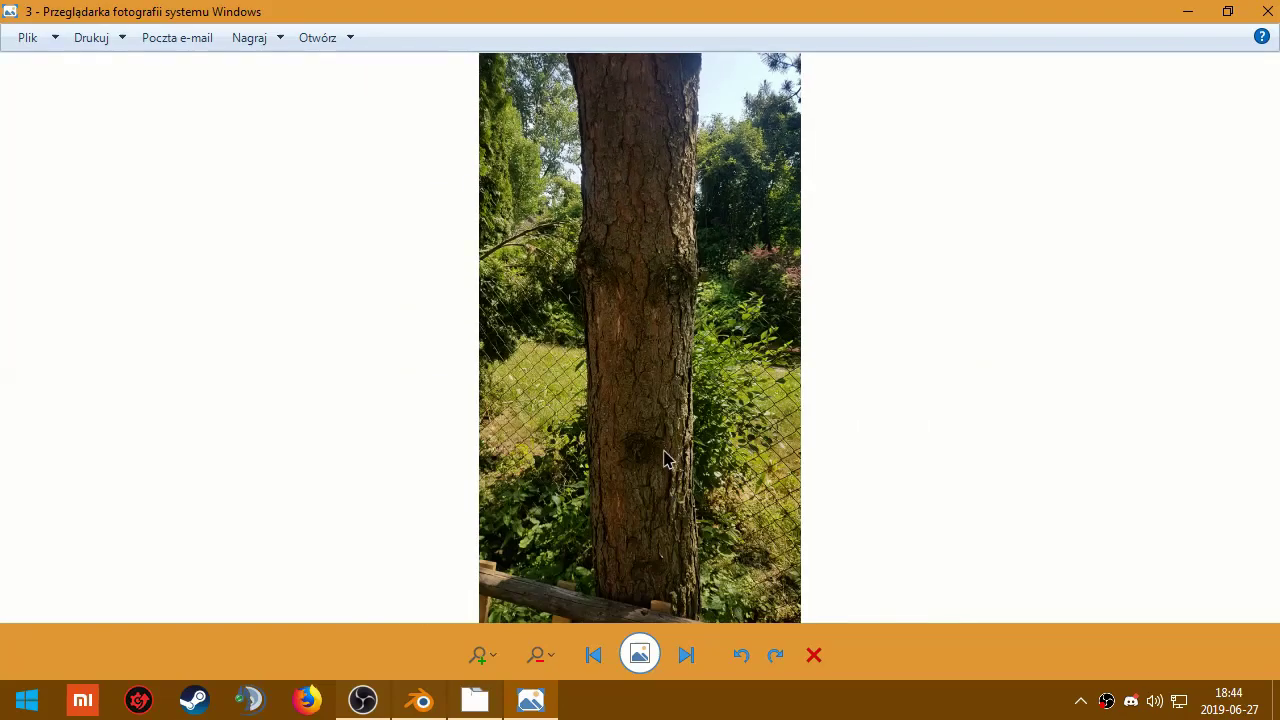
Step: Inspect the bark close-up photo, zooming in and panning around the bark knot
click(686, 655)
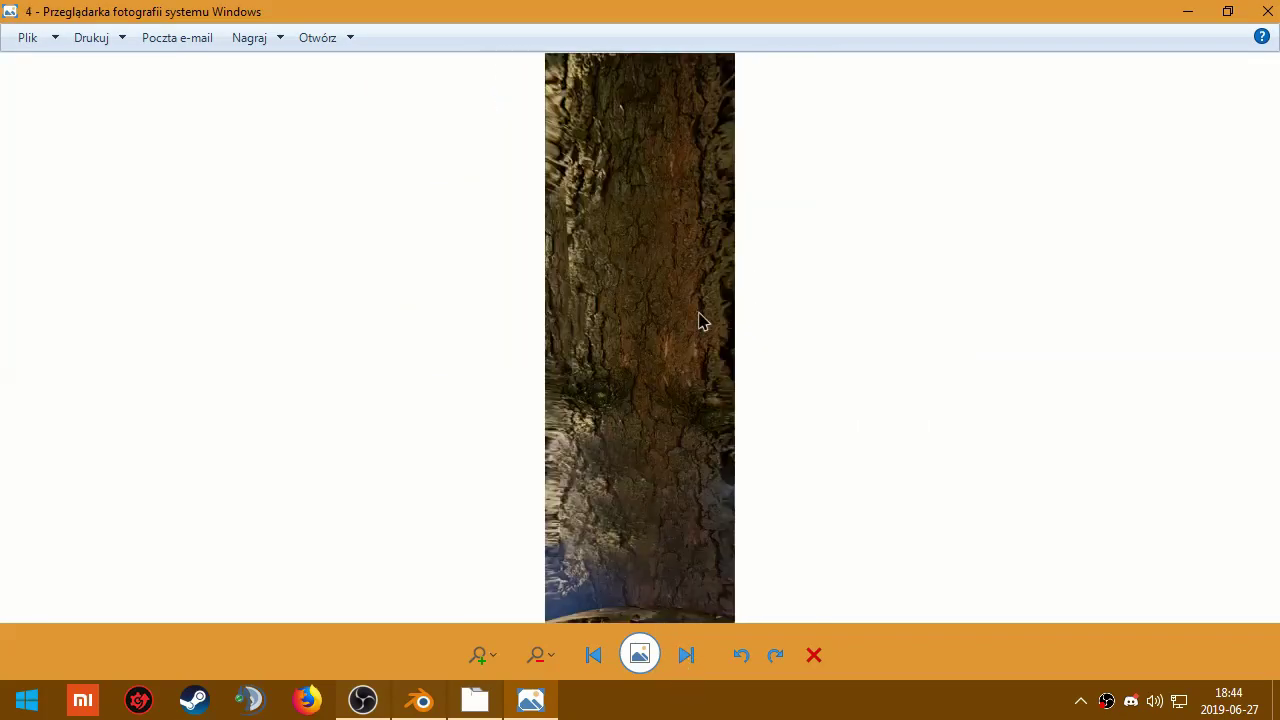
scroll(640, 258, up, 1)
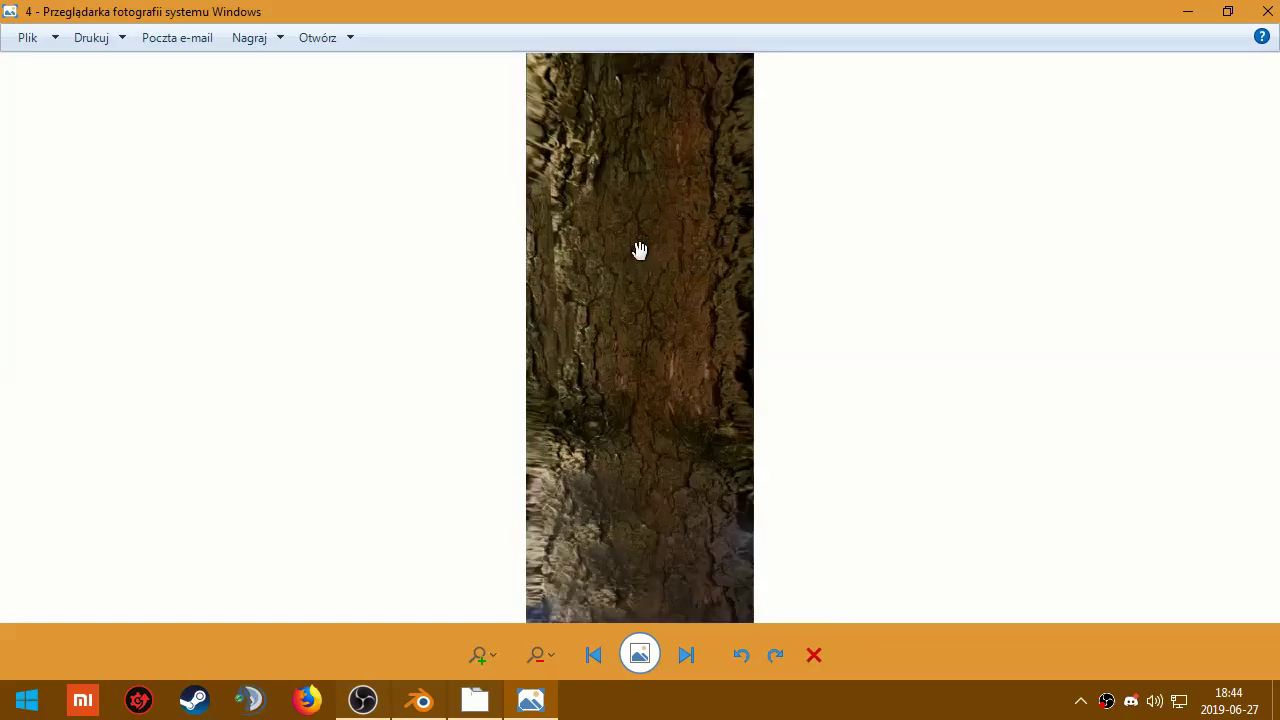
scroll(637, 249, up, 1)
scroll(534, 209, up, 1)
mouse_move(534, 209)
mouse_down()
mouse_move(458, 316)
mouse_move(405, 446)
mouse_up()
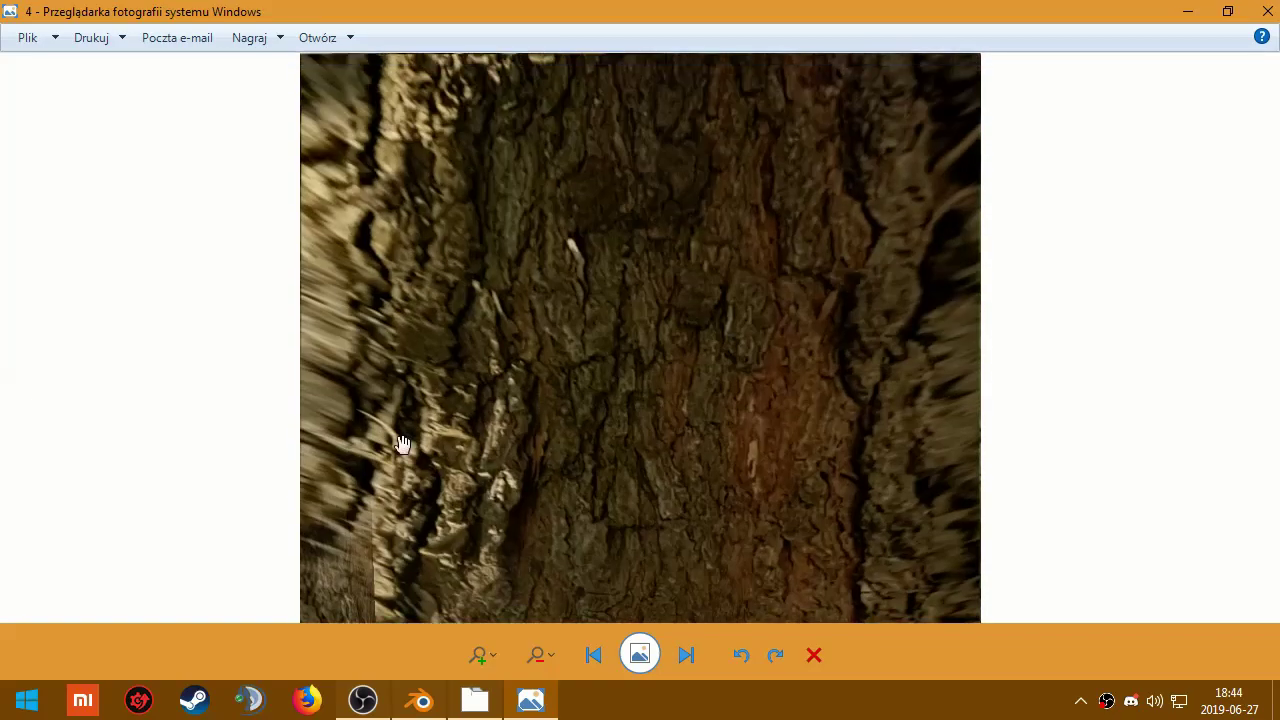
scroll(358, 180, up, 1)
drag(357, 177, 450, 535)
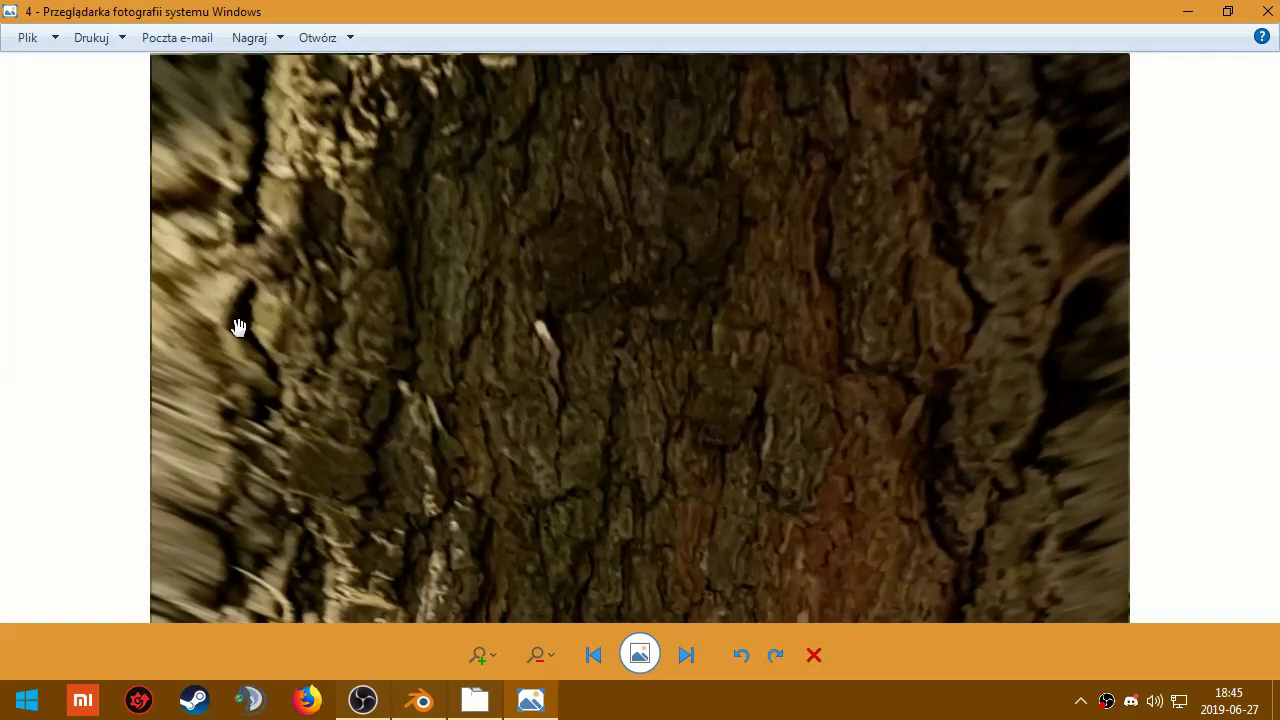
scroll(557, 400, down, 2)
scroll(571, 289, down, 1)
drag(571, 289, 600, 375)
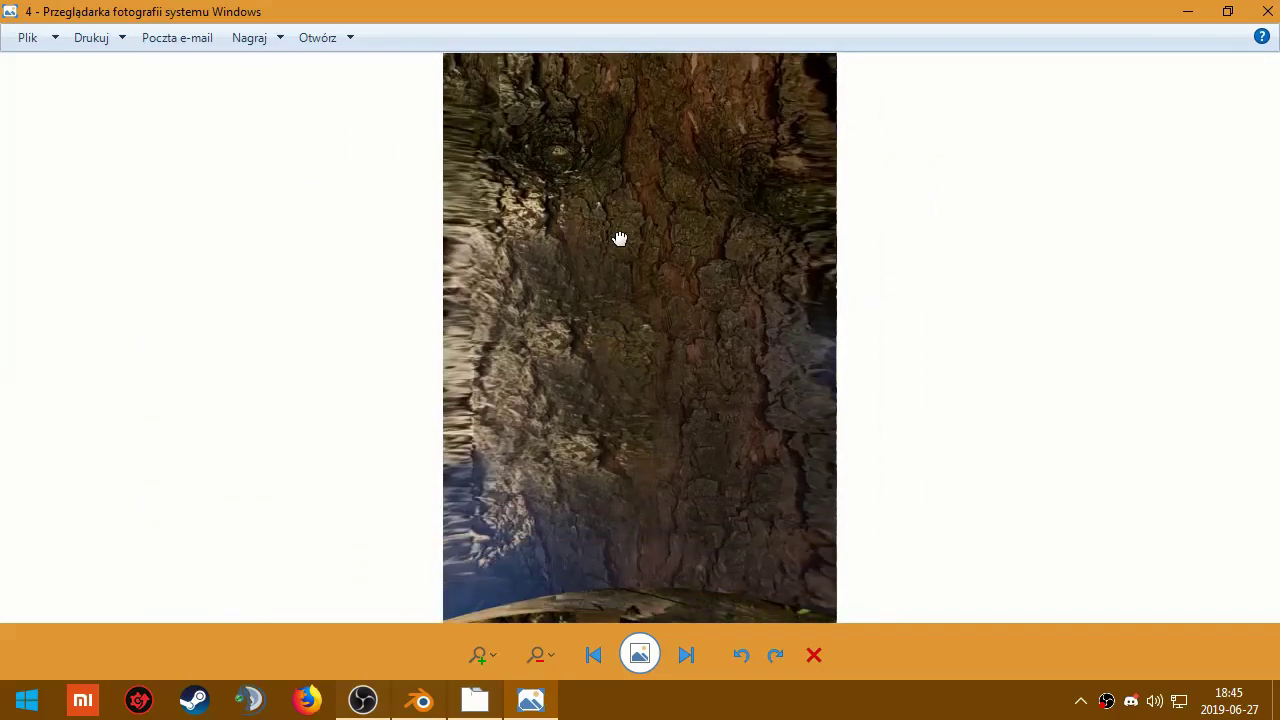
mouse_move(620, 240)
mouse_down()
mouse_move(646, 395)
mouse_move(651, 574)
mouse_move(661, 483)
mouse_up()
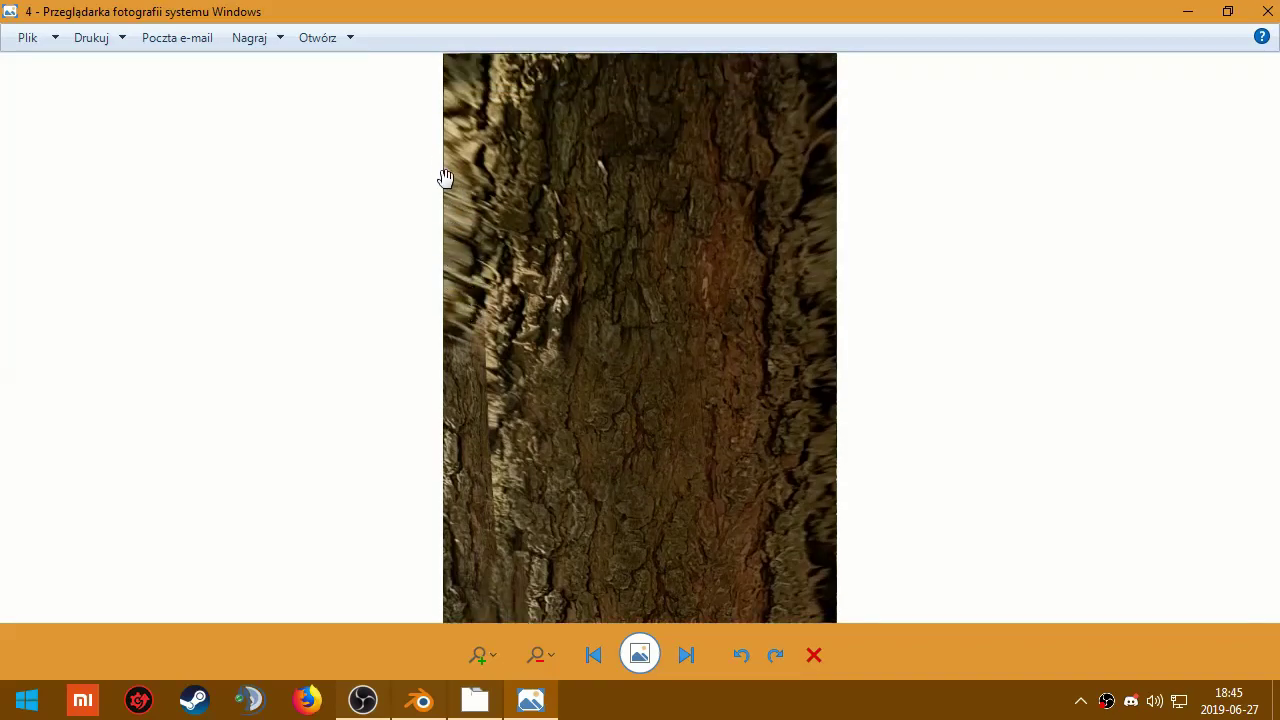
scroll(450, 176, up, 2)
scroll(422, 246, down, 2)
scroll(437, 314, down, 2)
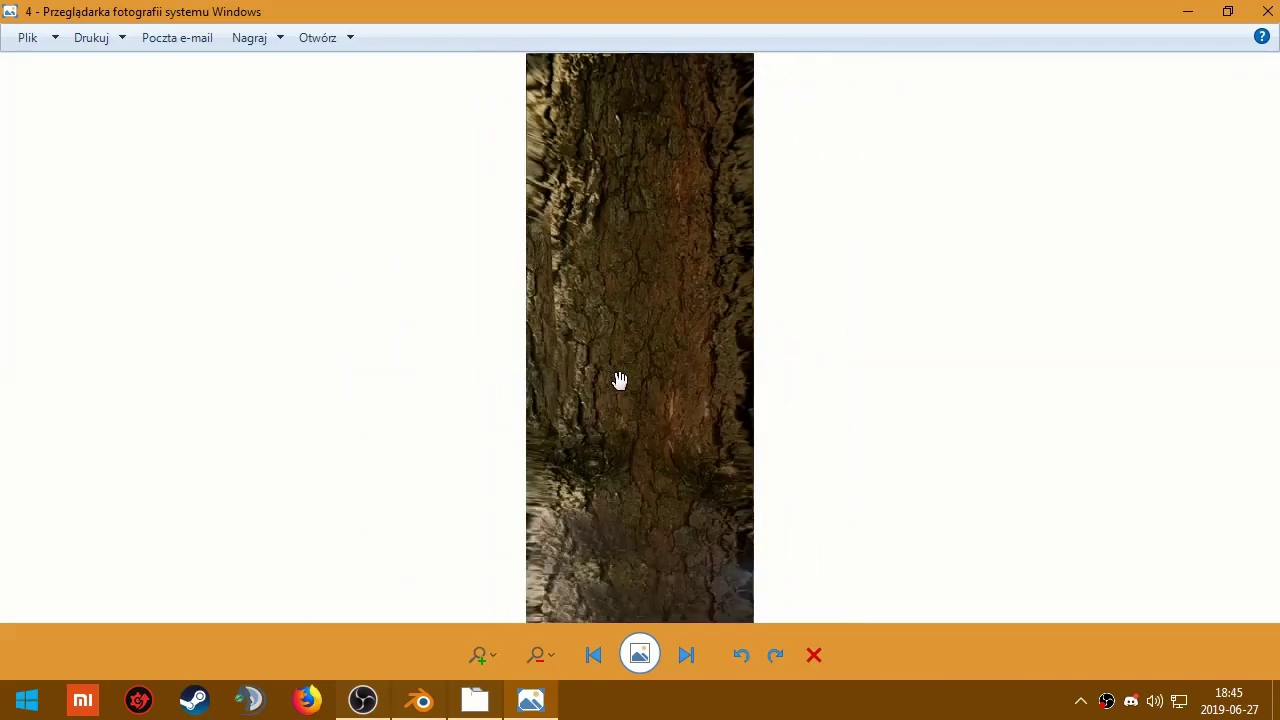
drag(619, 381, 637, 243)
Step: Close the photo viewer, check files 4 and 3 in the folder, and switch to Blender
click(1266, 18)
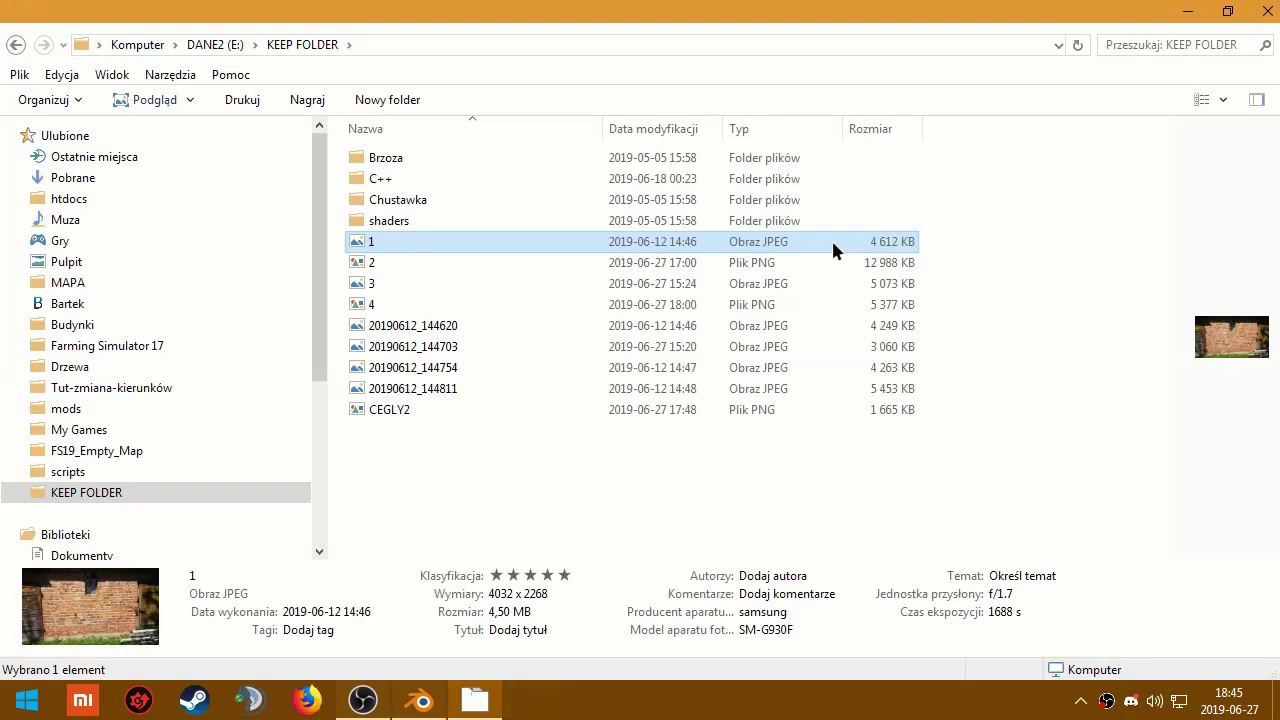
click(375, 304)
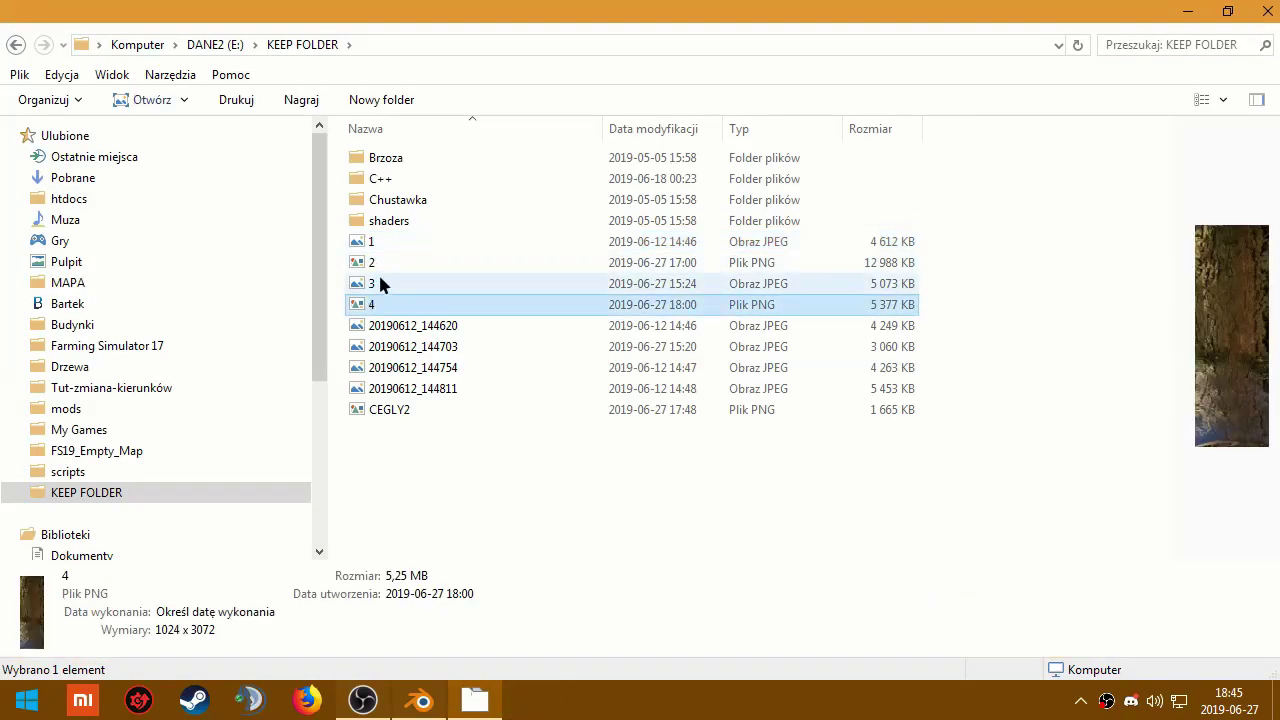
click(377, 281)
click(497, 515)
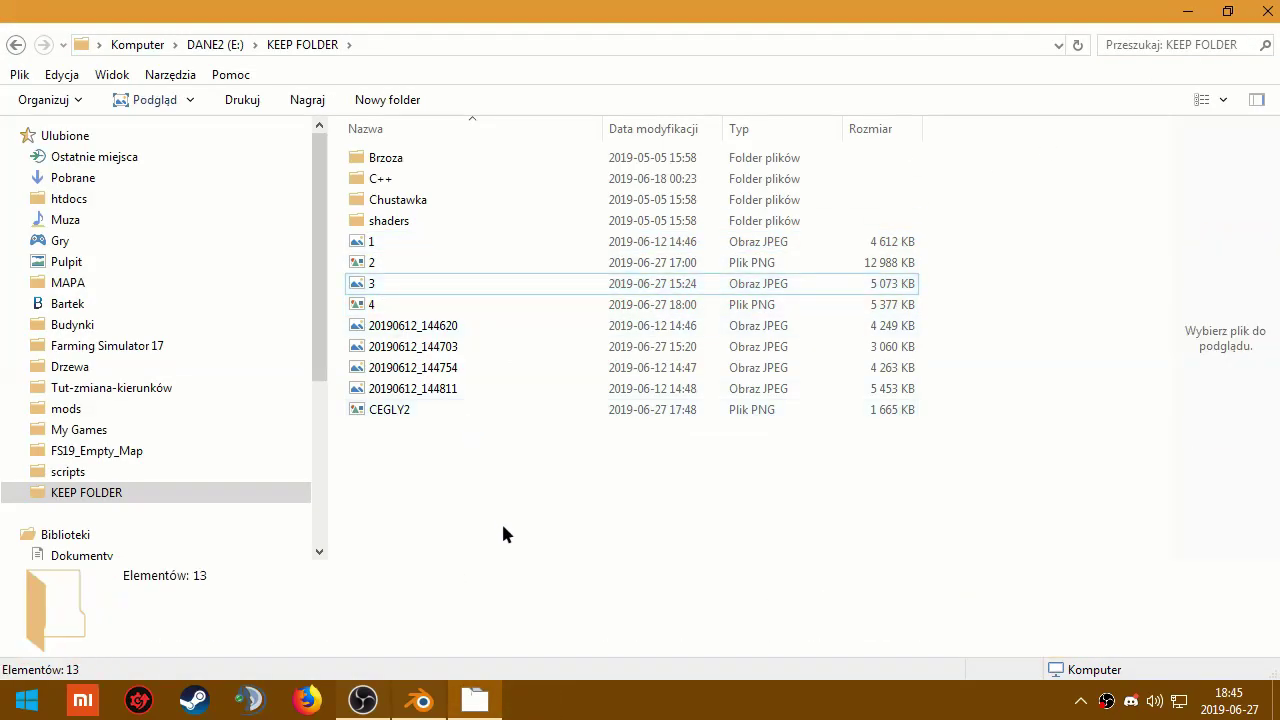
click(434, 706)
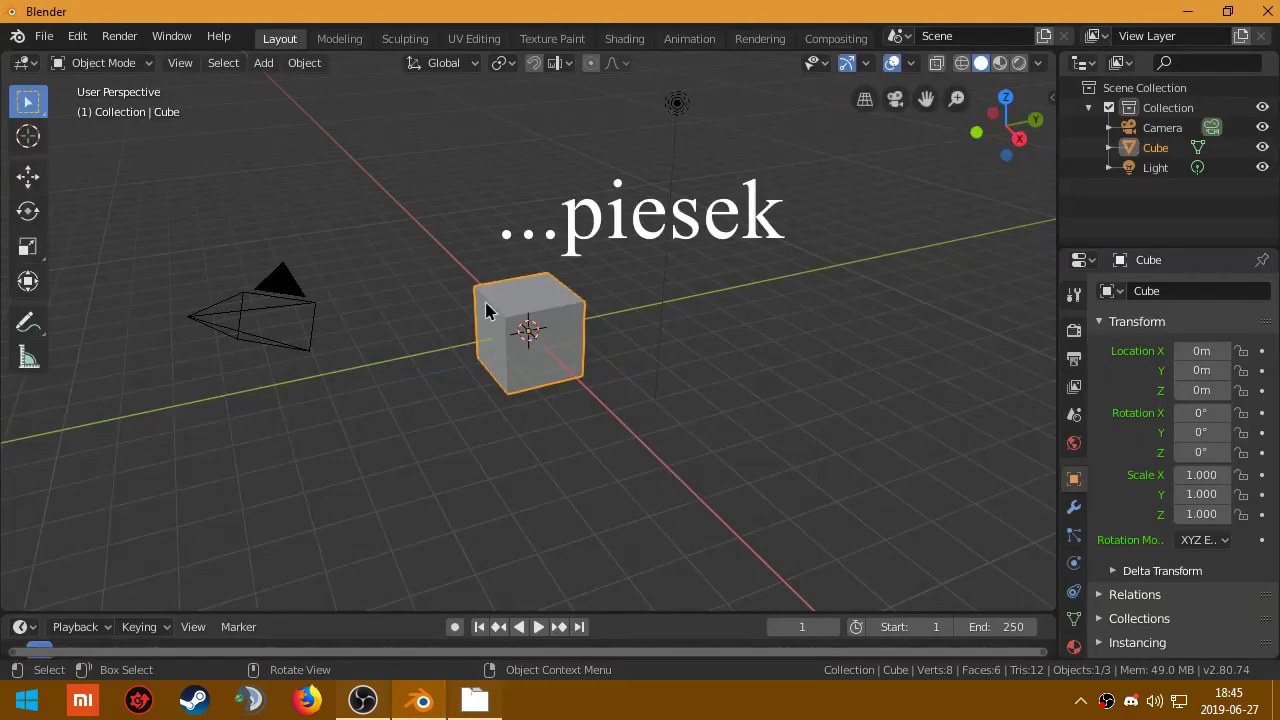
Step: Orbit around the Blender cube scene, then switch over to Firefox
mouse_move(527, 296)
middle_down()
mouse_move(571, 271)
mouse_move(543, 357)
mouse_move(528, 371)
mouse_move(505, 347)
mouse_move(494, 354)
mouse_move(517, 346)
middle_up()
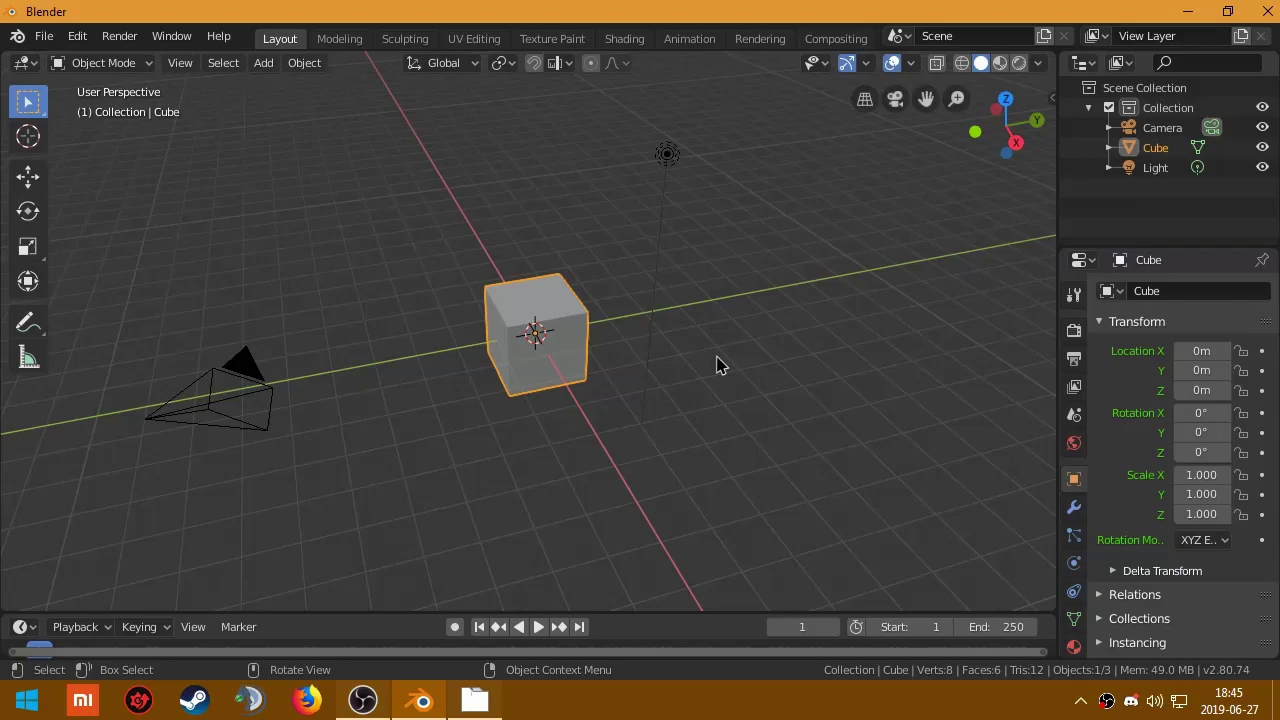
middle_drag(523, 371, 520, 383)
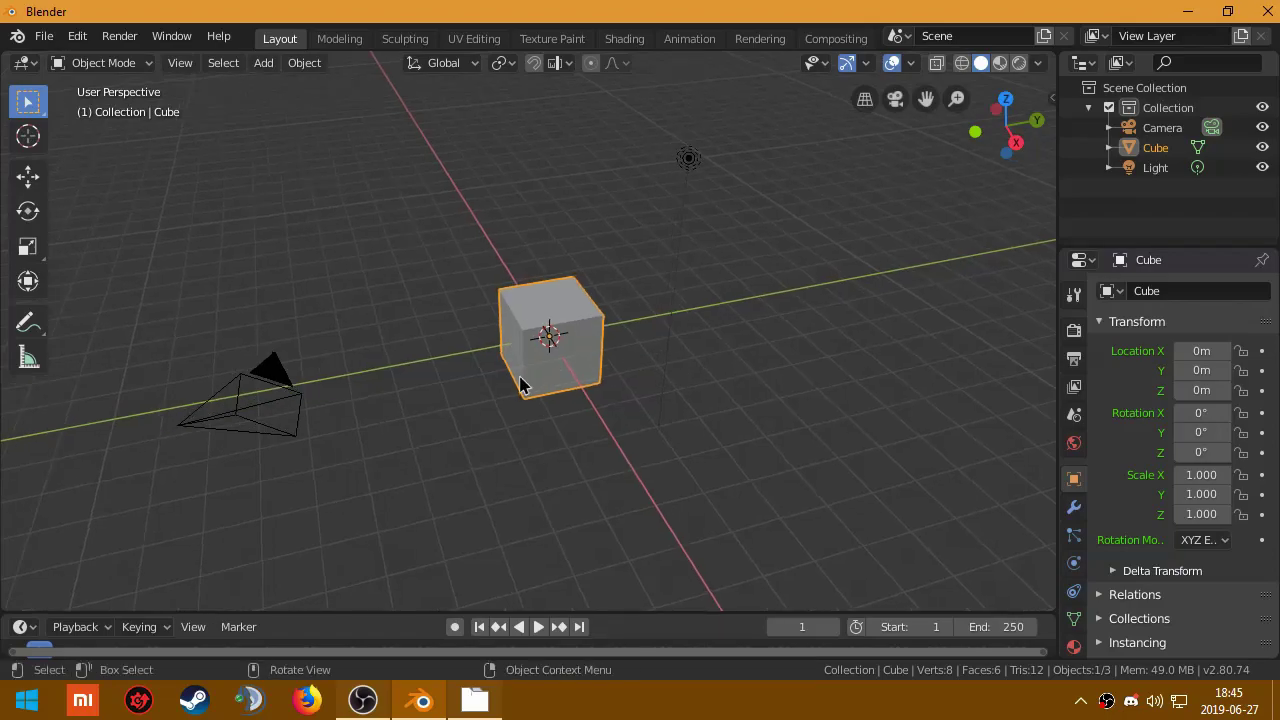
click(306, 700)
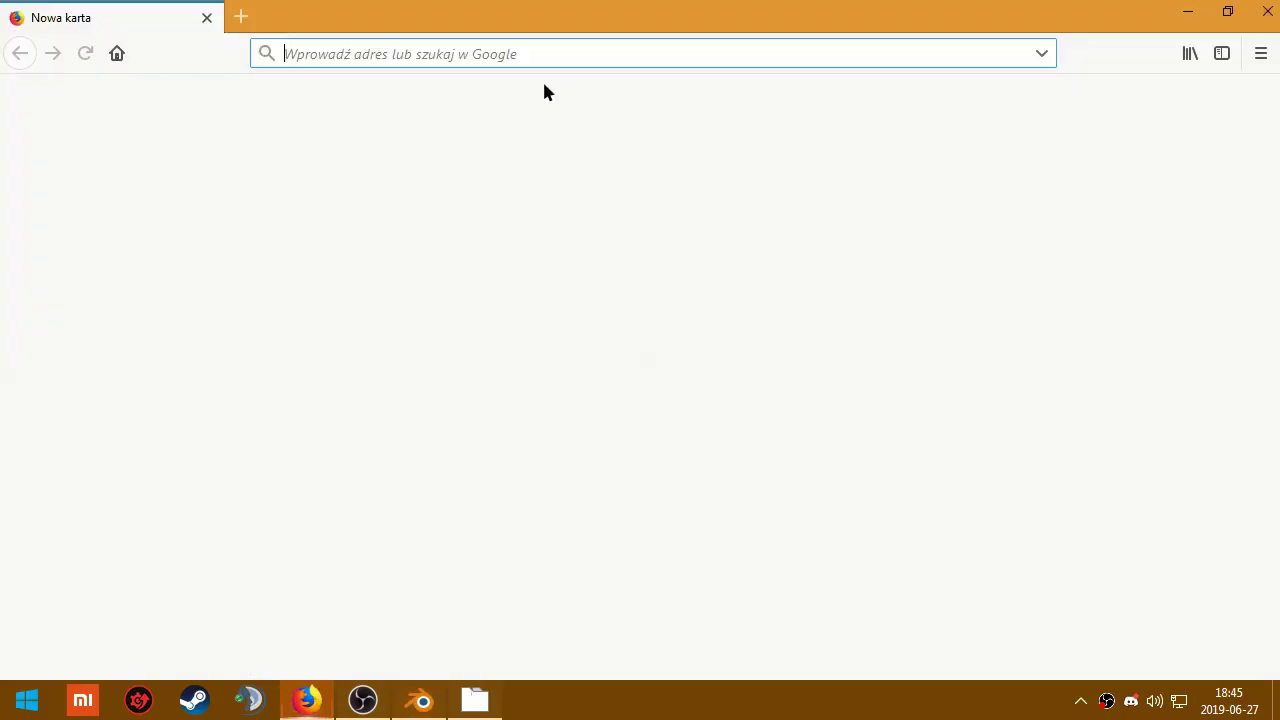
Step: Go to the blender.org download page, then minimize Firefox to return to Blender
text(blender)
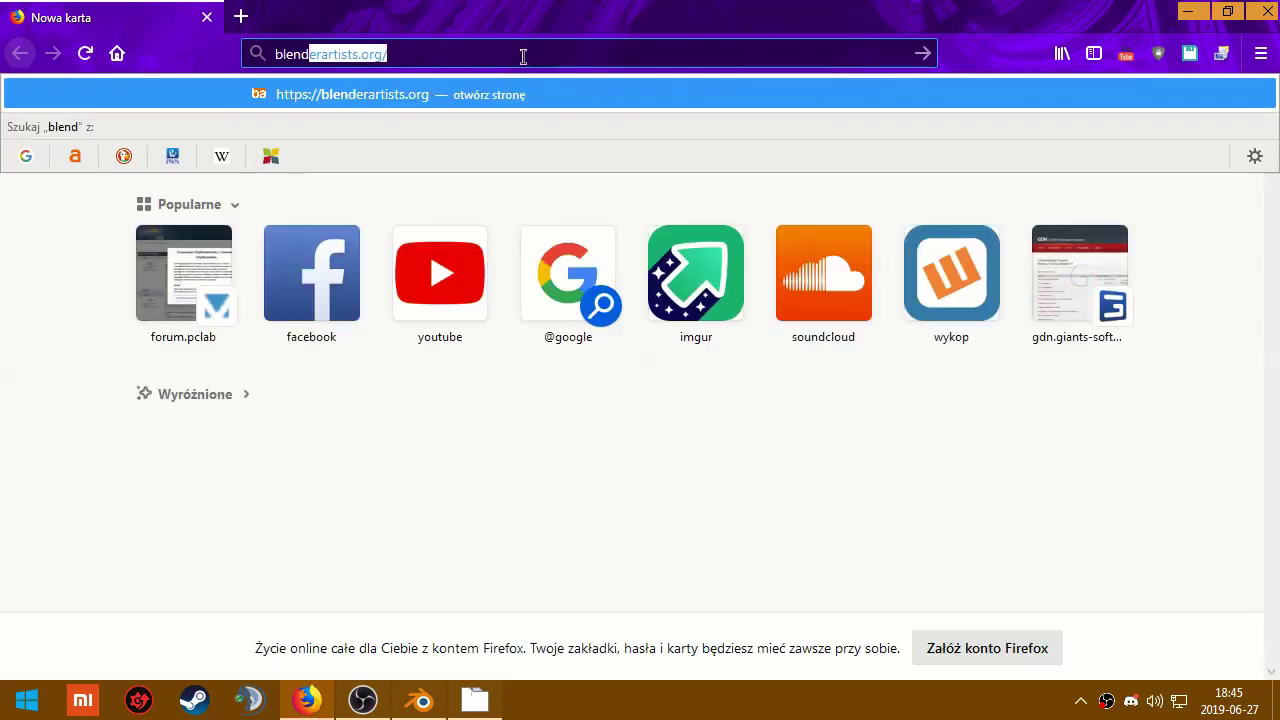
text(.o)
key(Return)
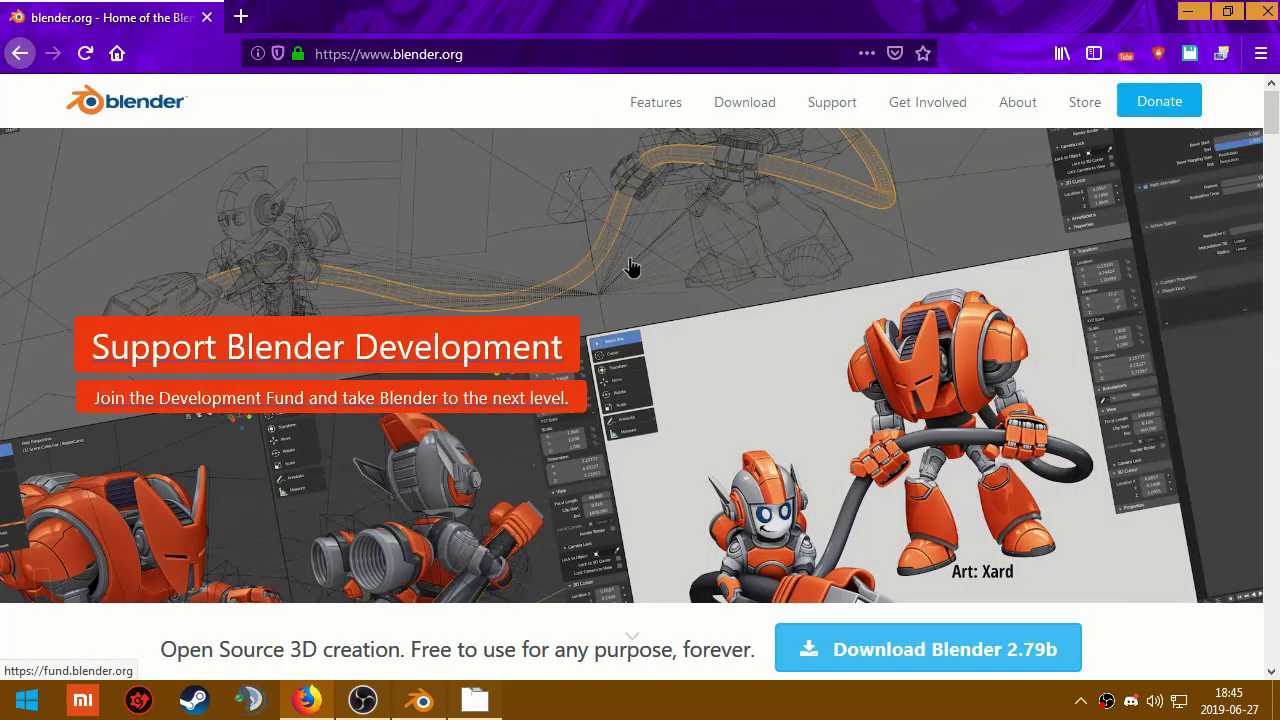
click(850, 649)
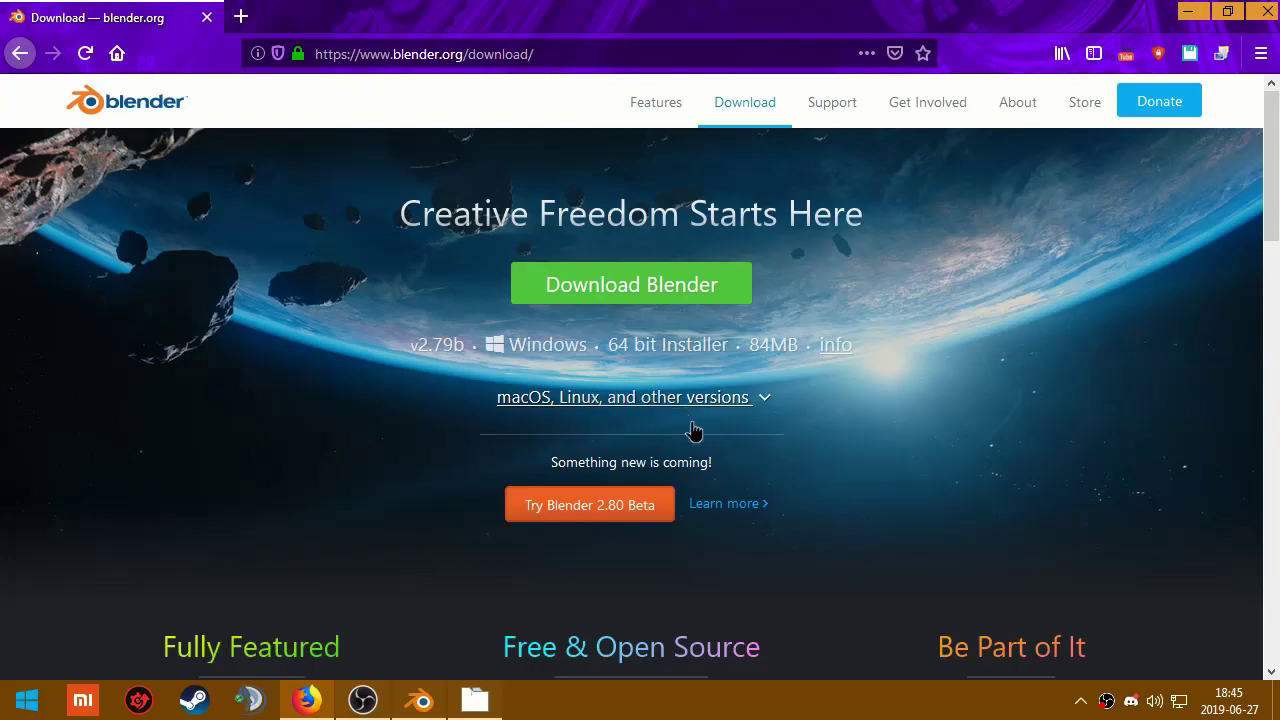
scroll(650, 470, down, 1)
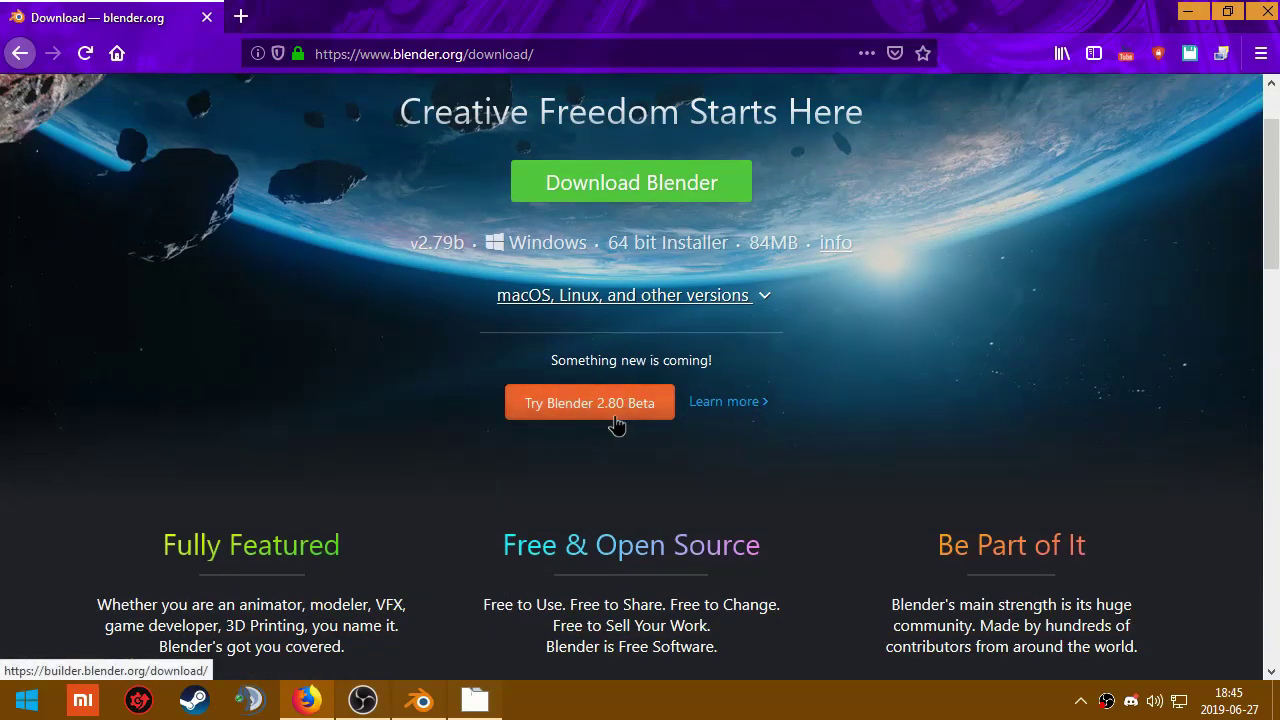
click(1188, 11)
mouse_move(548, 337)
middle_down()
mouse_move(551, 323)
mouse_move(757, 297)
mouse_move(580, 314)
mouse_move(571, 297)
mouse_move(629, 277)
mouse_move(583, 343)
mouse_move(568, 342)
middle_up()
Step: Box-select the default cube and light, delete them, and select the remaining camera
click(327, 428)
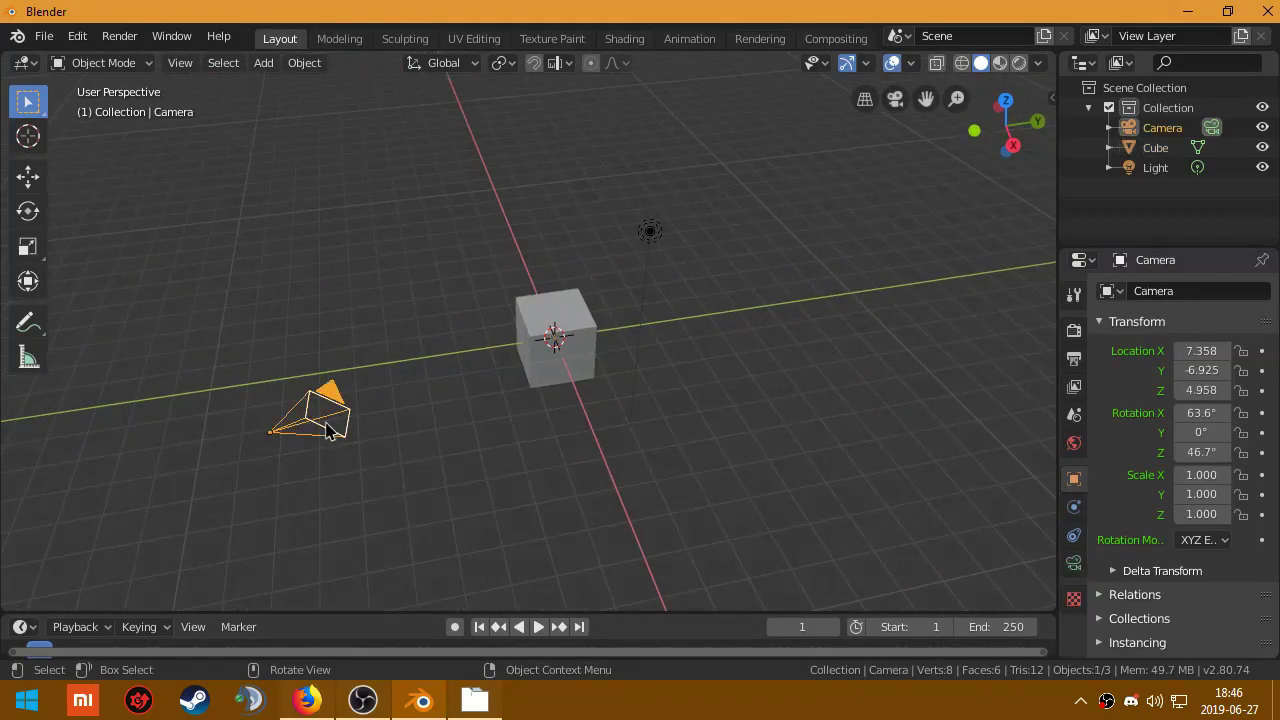
click(664, 233)
middle_drag(643, 271, 526, 394)
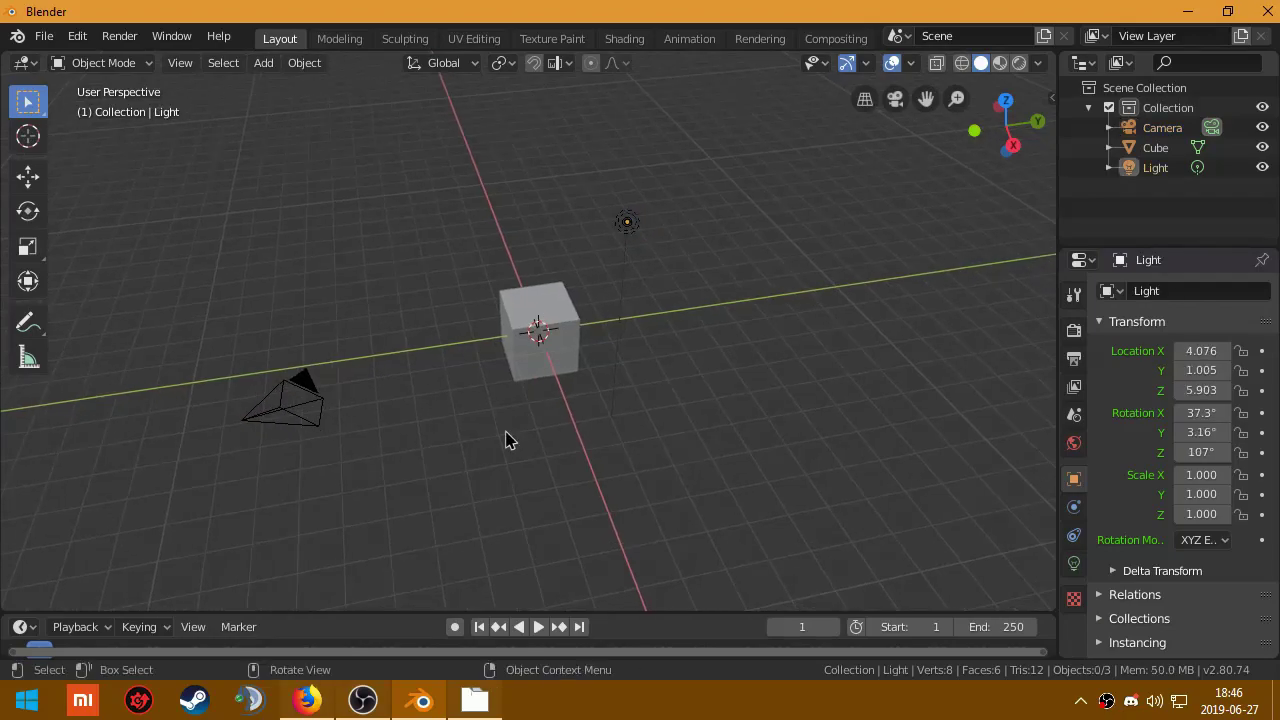
drag(452, 160, 746, 457)
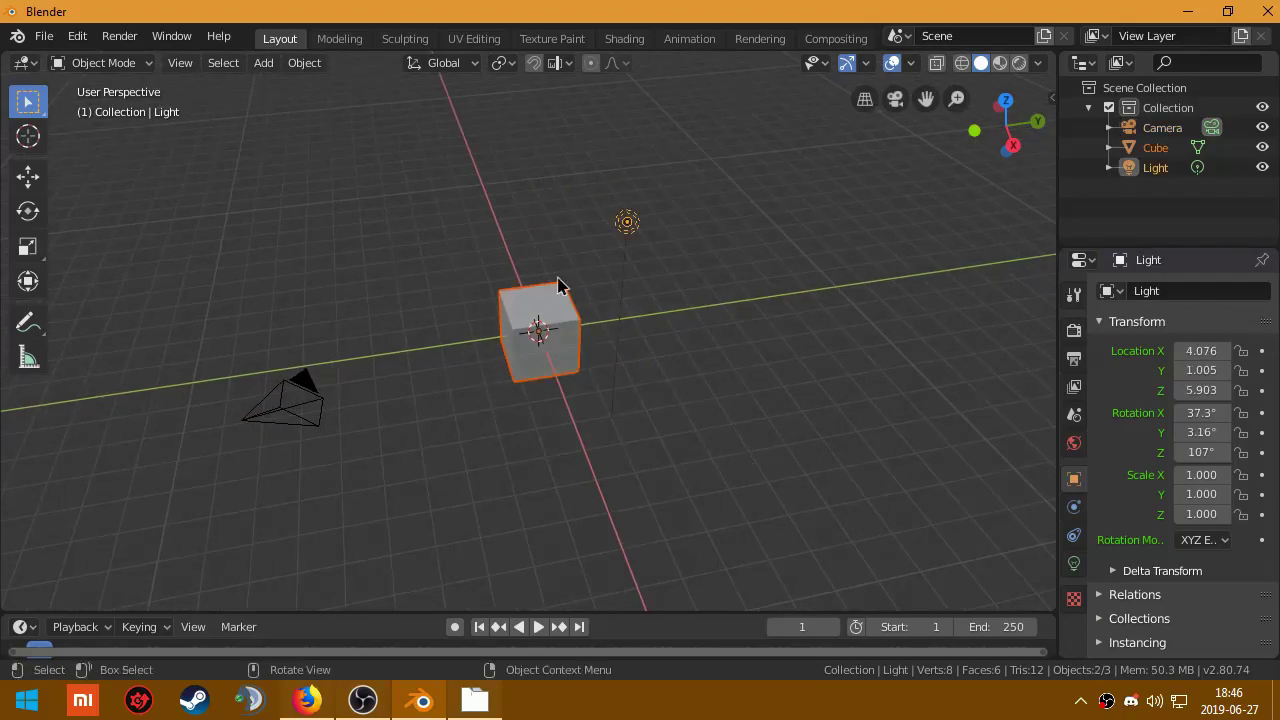
key(x)
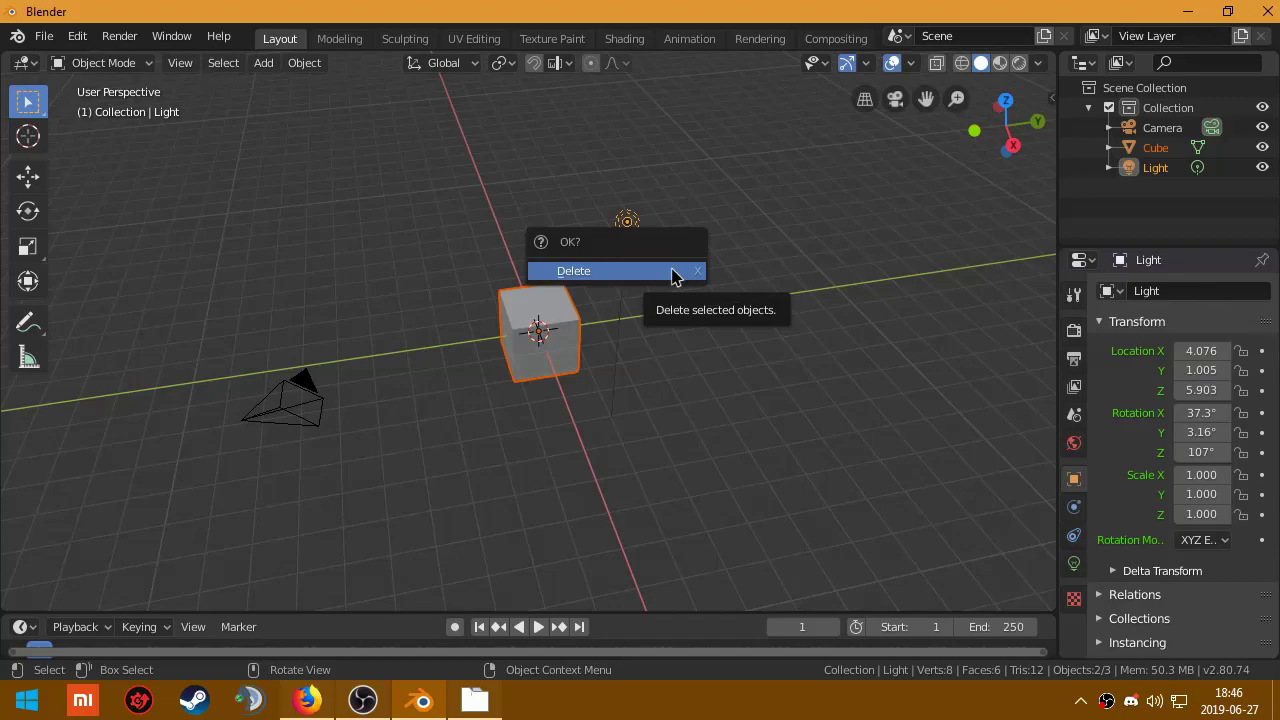
click(675, 271)
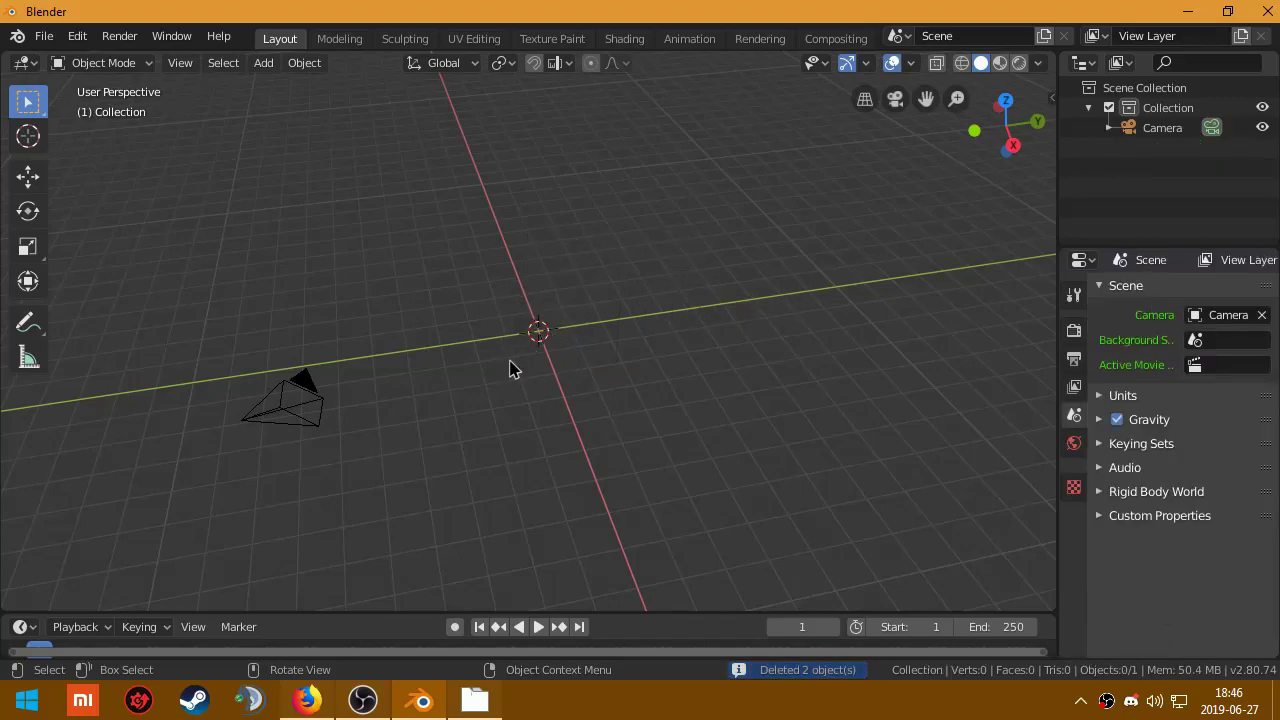
mouse_move(509, 368)
middle_down()
mouse_move(466, 363)
mouse_move(523, 343)
mouse_move(405, 335)
middle_up()
click(372, 334)
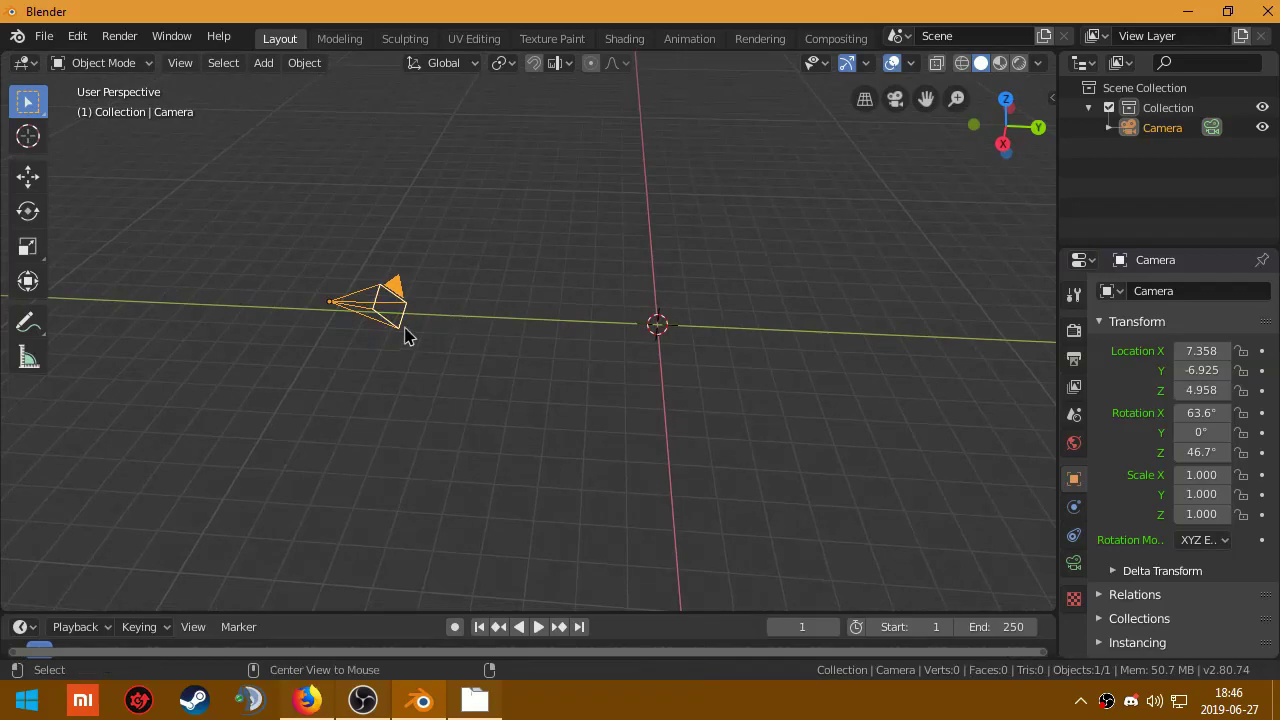
Step: Clear the camera's rotation and enable the object Move gizmo in Viewport Gizmos
key(alt+r)
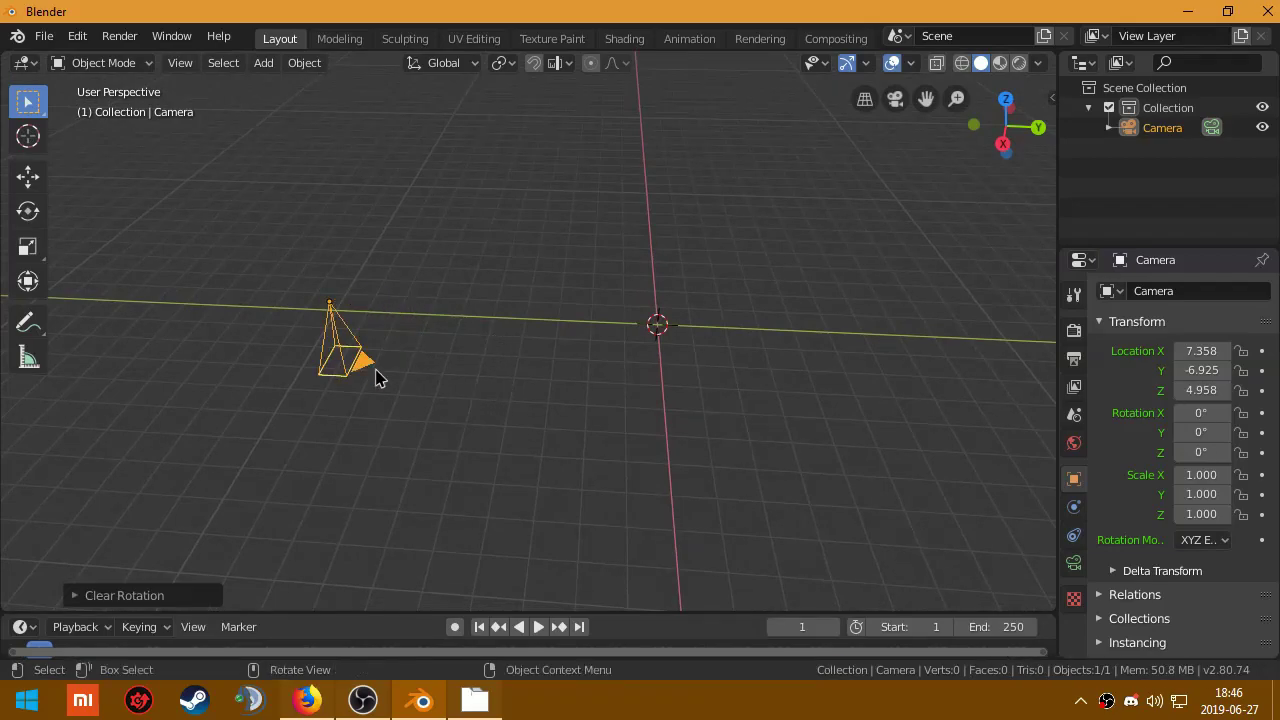
mouse_move(388, 363)
middle_down()
mouse_move(554, 331)
mouse_move(614, 254)
middle_up()
click(866, 63)
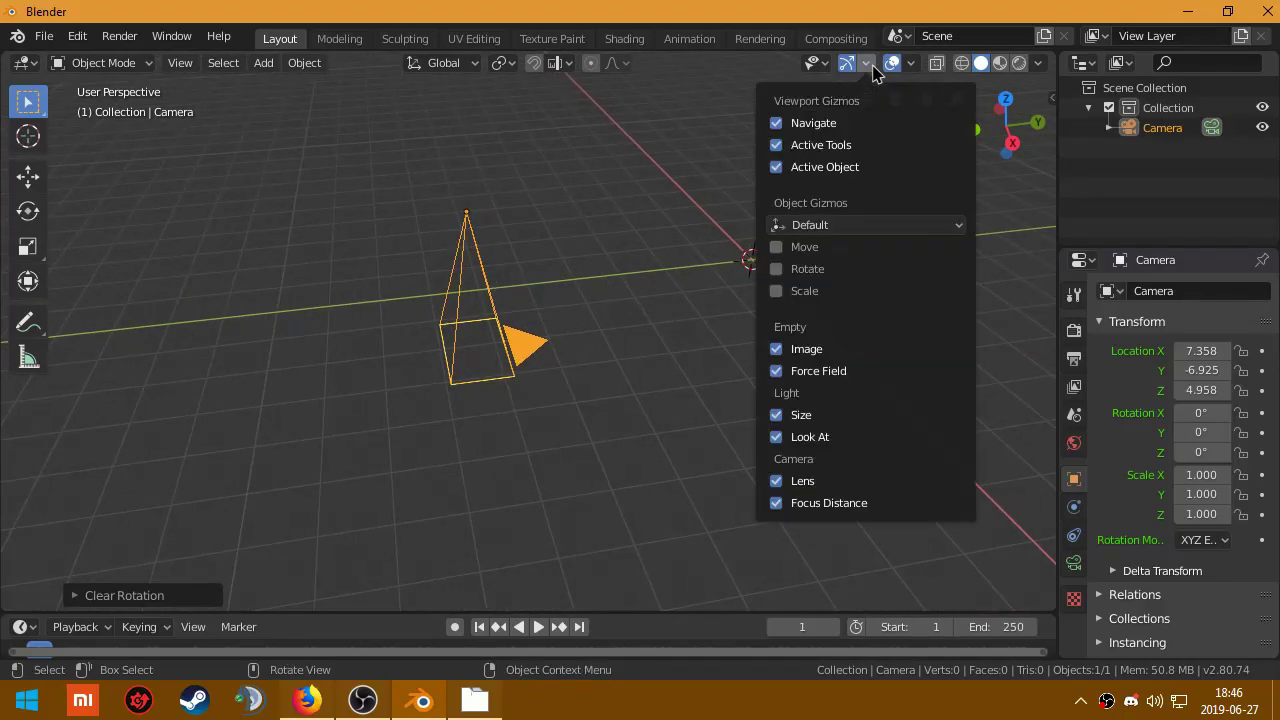
click(870, 65)
click(865, 64)
click(778, 250)
mouse_move(478, 242)
middle_down()
mouse_move(510, 218)
mouse_move(508, 300)
mouse_move(480, 290)
middle_up()
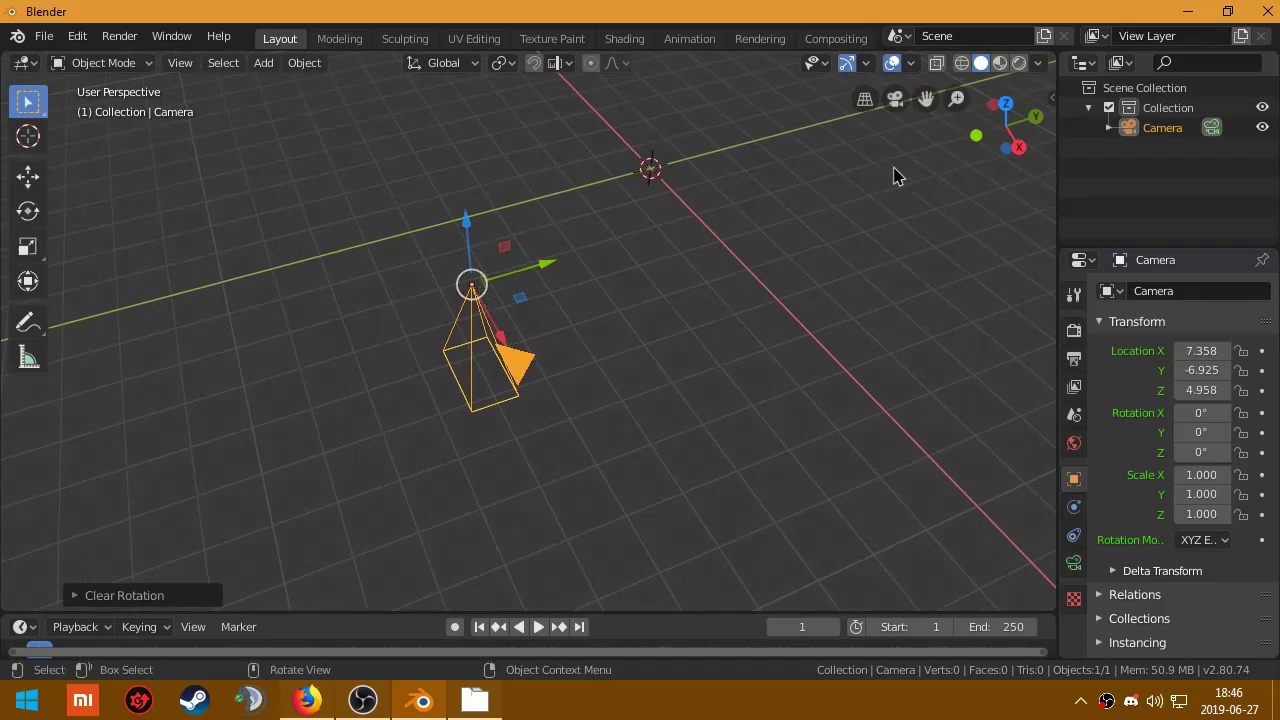
click(1033, 117)
click(970, 127)
click(1006, 94)
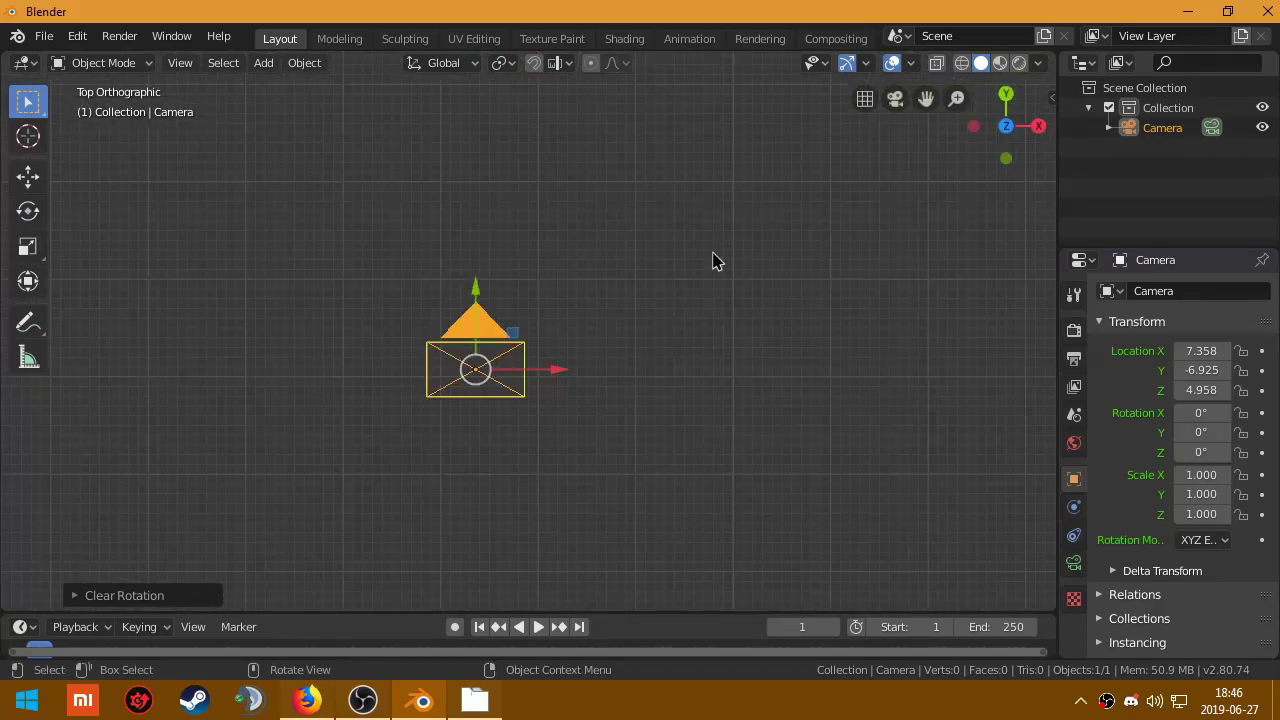
mouse_move(577, 371)
middle_down()
mouse_move(432, 277)
mouse_move(580, 357)
middle_up()
Step: Rotate the camera 90° about the X axis
key(r)
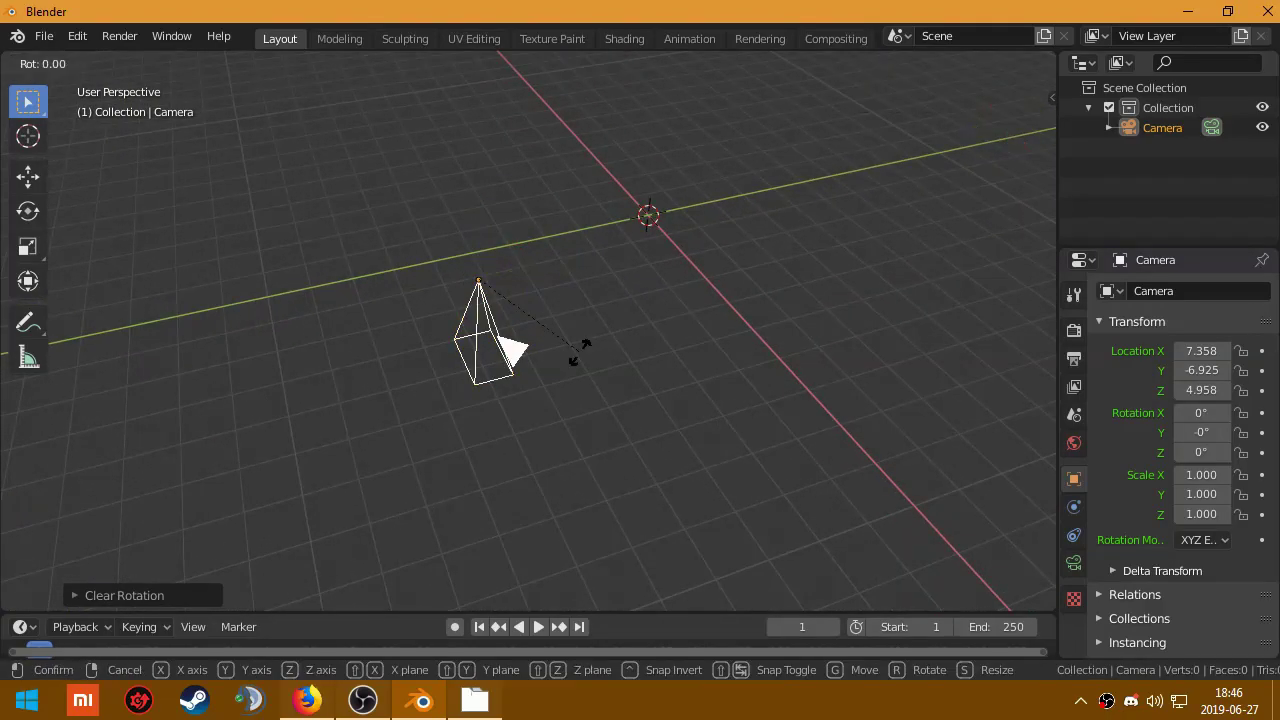
text(x)
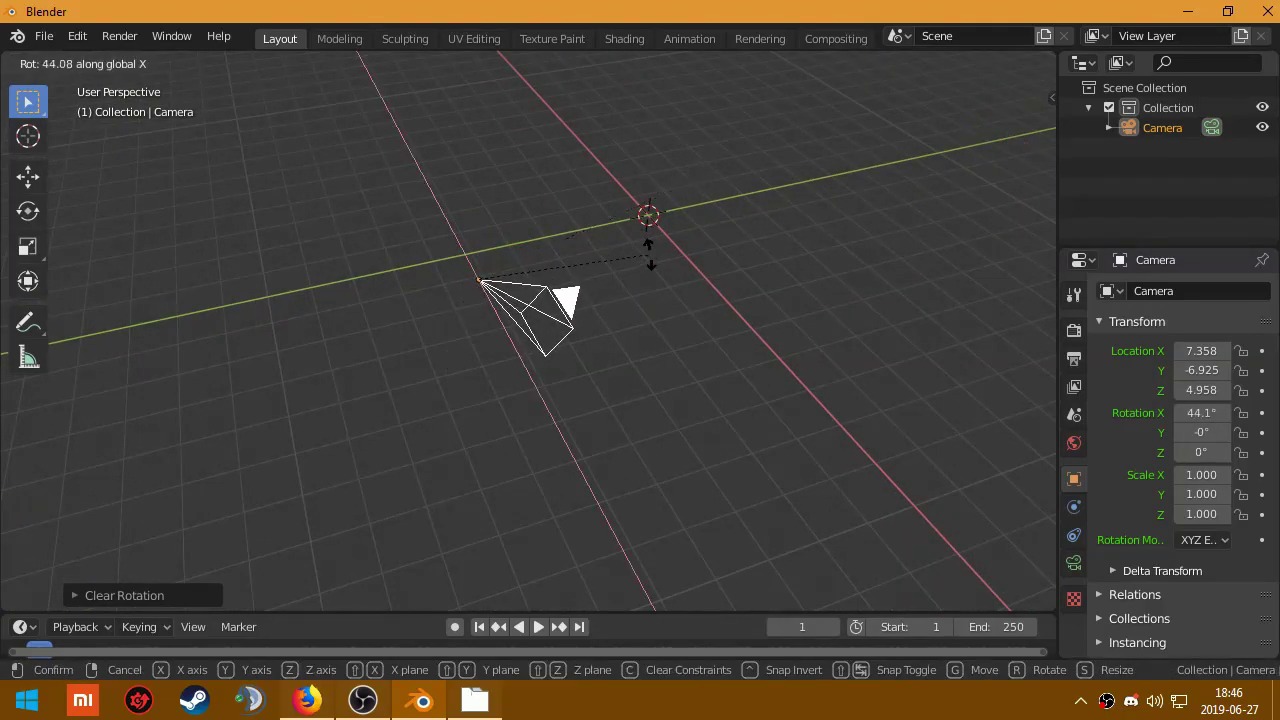
text(90)
key(Return)
mouse_move(637, 363)
middle_down()
mouse_move(560, 343)
mouse_move(614, 331)
mouse_move(522, 350)
middle_up()
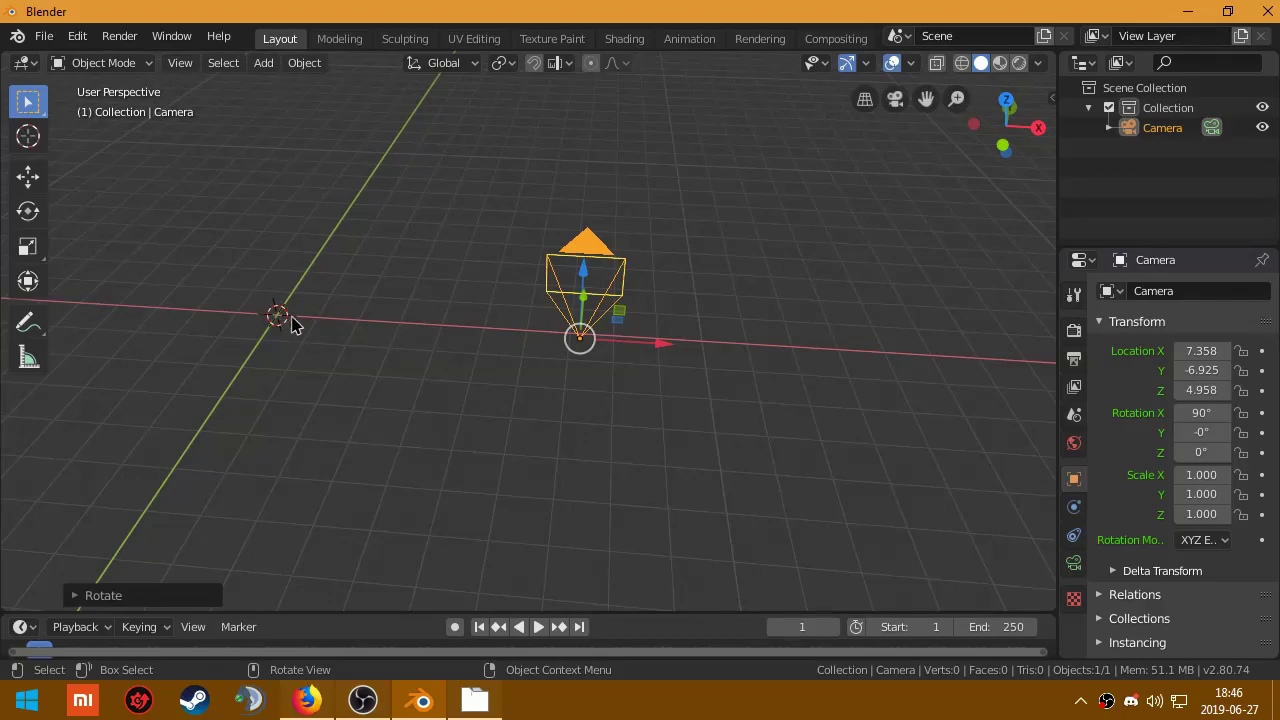
middle_drag(450, 333, 428, 323)
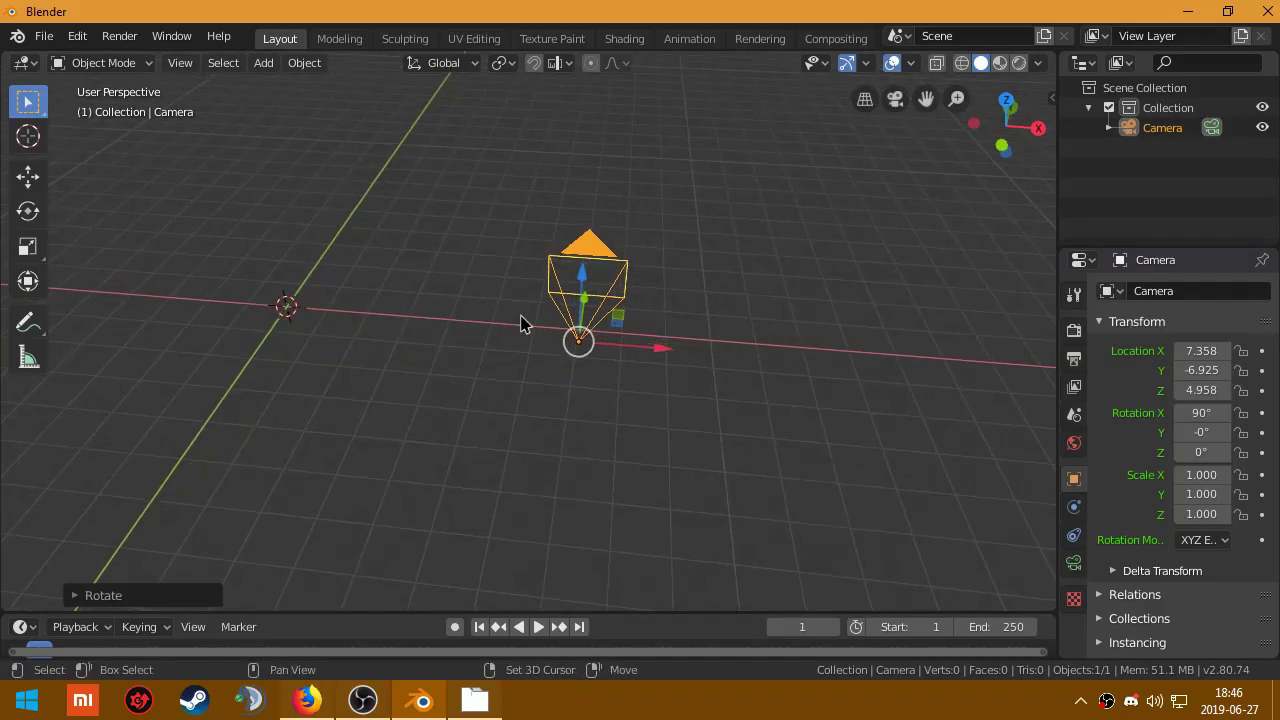
Step: Snap the camera to the world origin with Shift+S
key(shift+s)
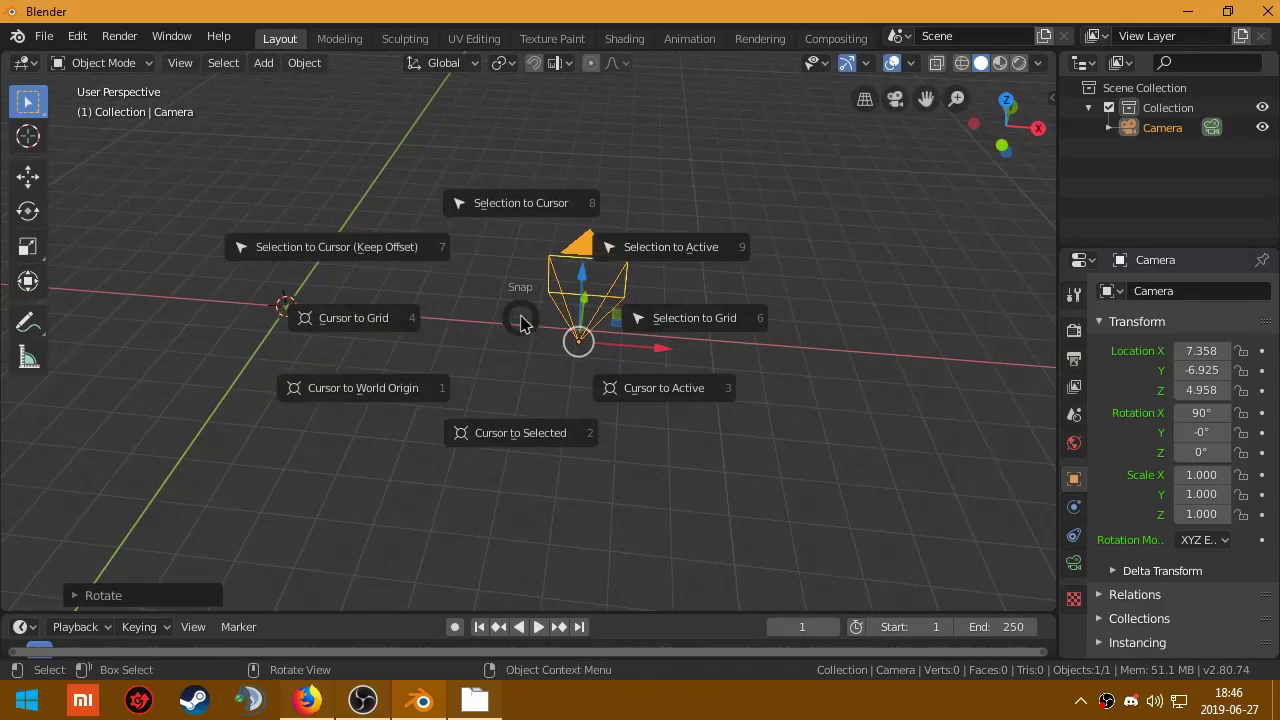
click(357, 248)
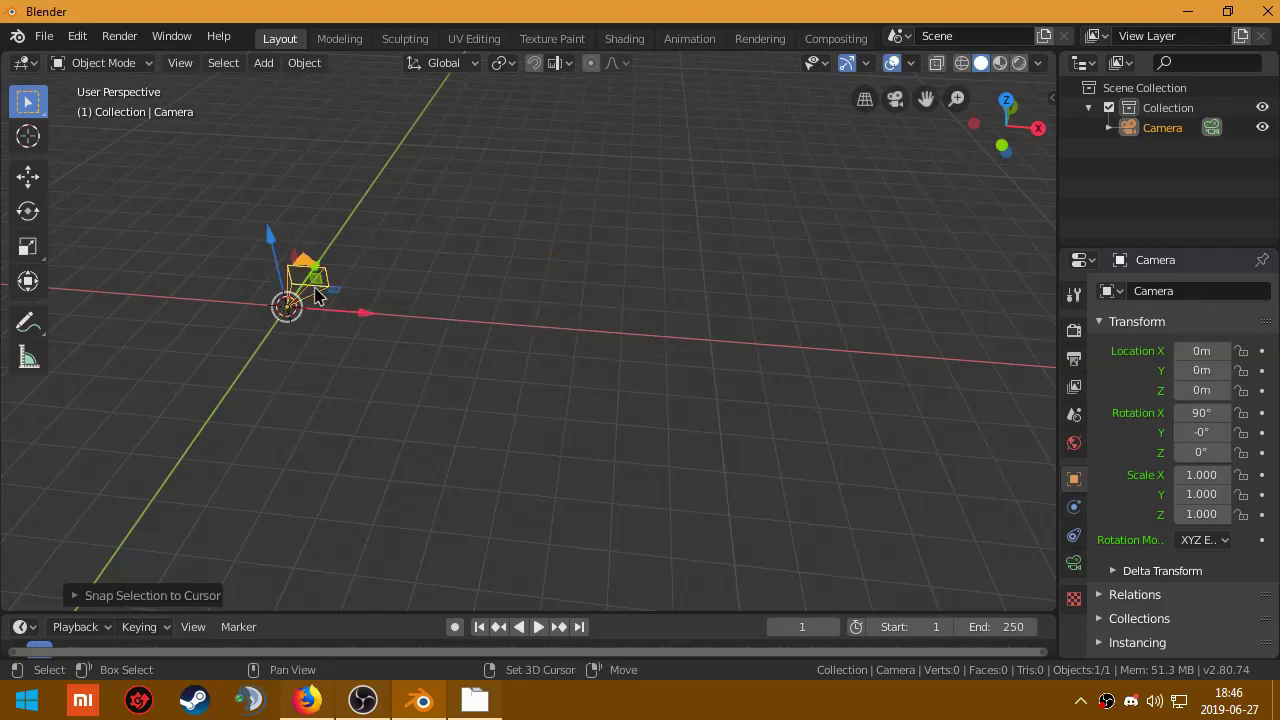
mouse_move(357, 248)
middle_down()
mouse_move(229, 320)
mouse_move(655, 290)
mouse_move(600, 285)
mouse_move(610, 281)
middle_up()
Step: Move the camera back along Y to -4.315 and look through the camera
key(g)
key(y)
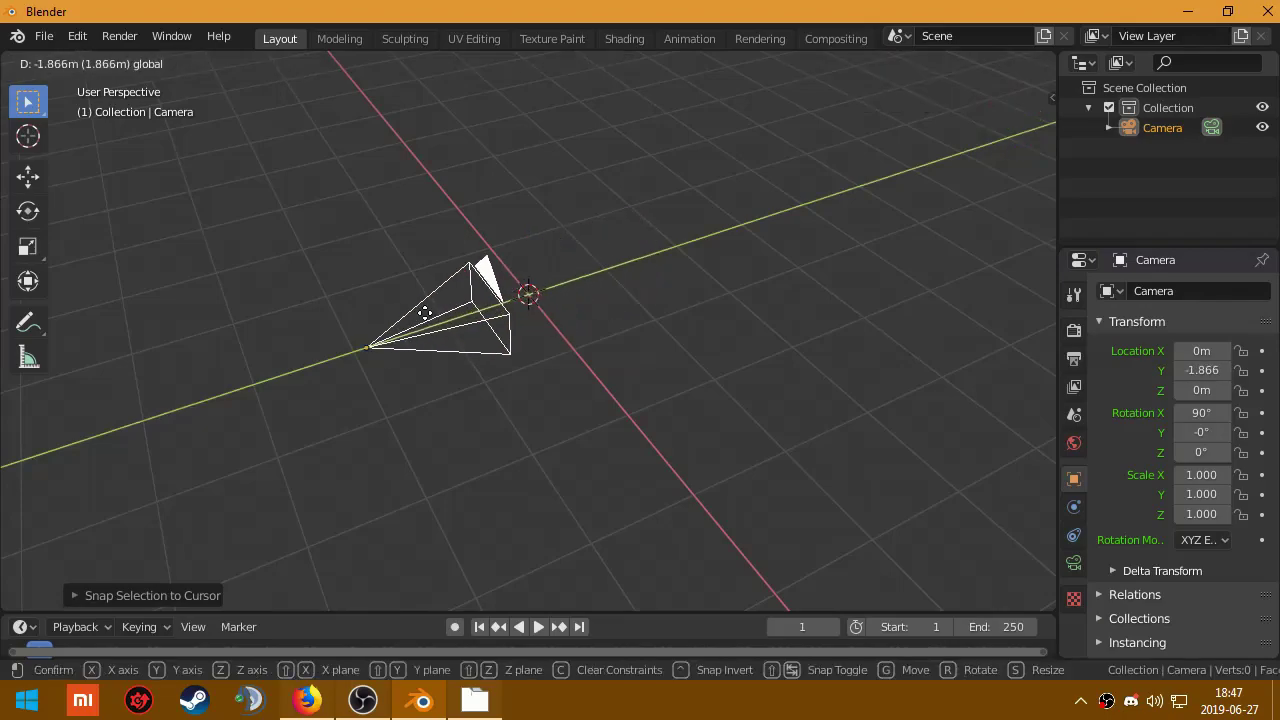
click(190, 394)
mouse_move(314, 420)
middle_down()
mouse_move(357, 374)
mouse_move(494, 386)
mouse_move(470, 396)
mouse_move(443, 403)
mouse_move(549, 334)
mouse_move(460, 449)
middle_up()
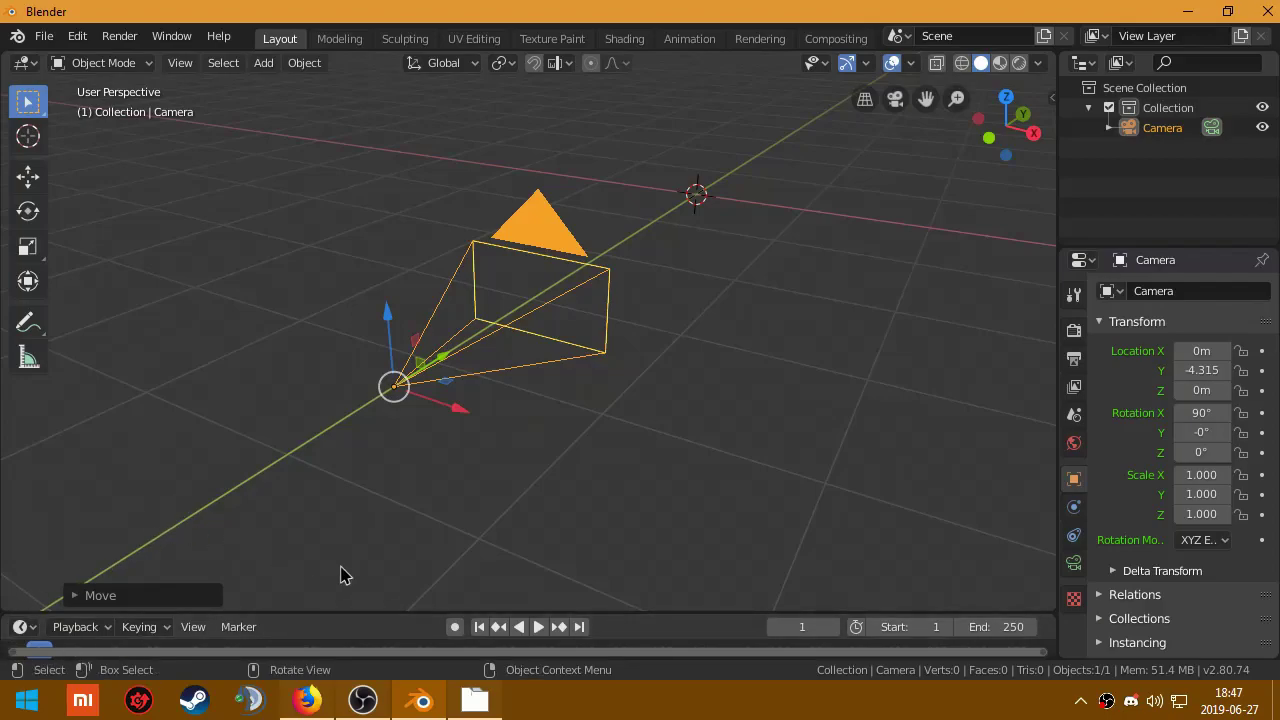
key(KP_0)
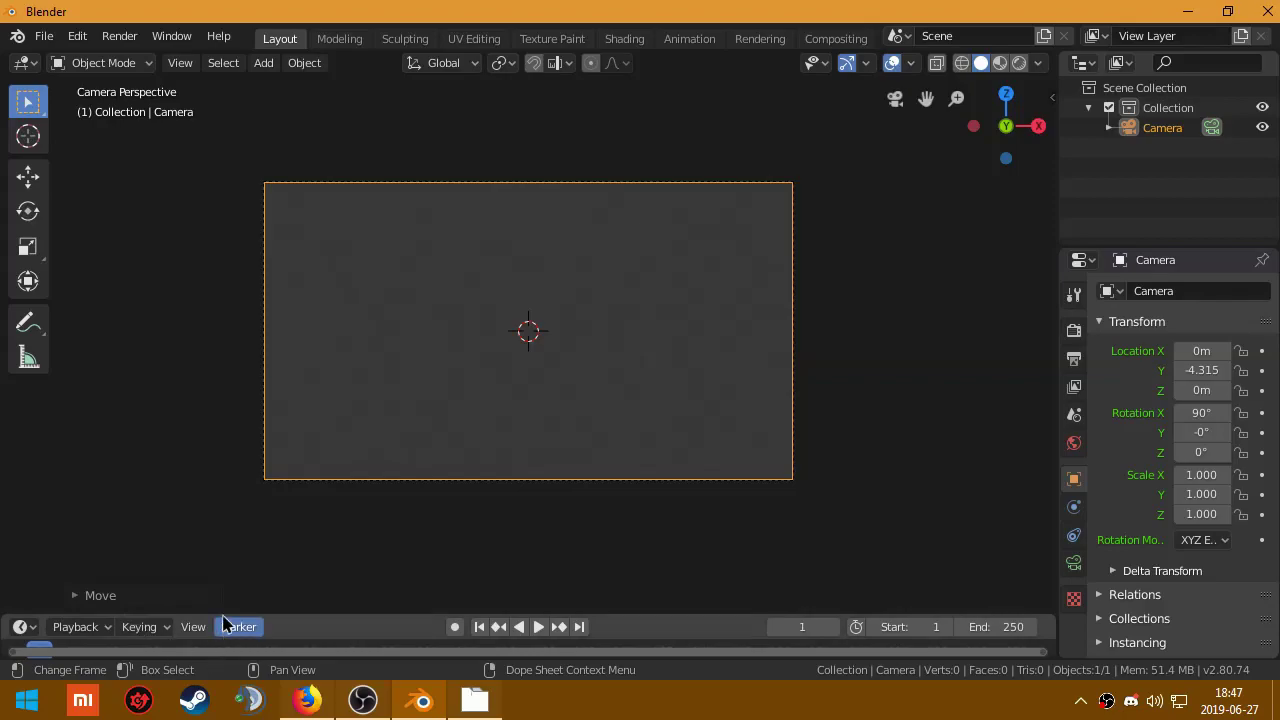
Step: Hide the timeline, enable Background Images in the camera properties, and add an image slot
mouse_move(237, 614)
mouse_down()
mouse_move(237, 526)
mouse_move(400, 660)
mouse_up()
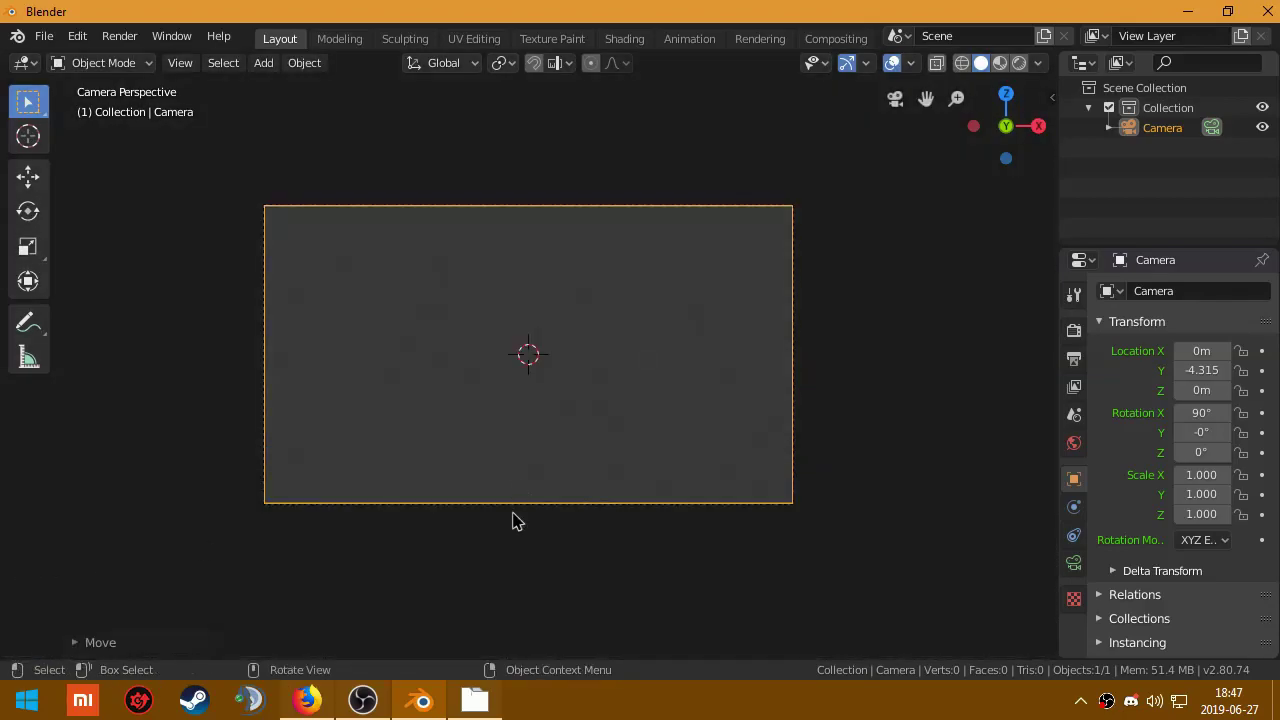
scroll(557, 449, up, 2)
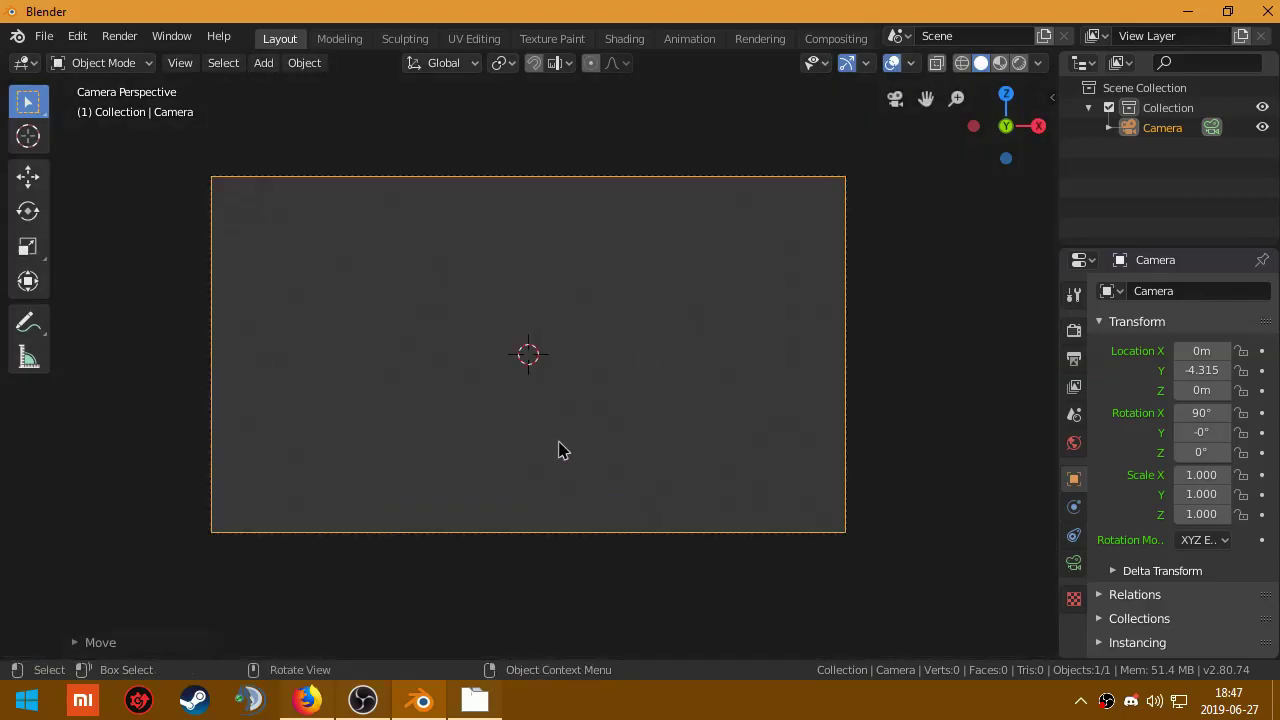
click(1160, 127)
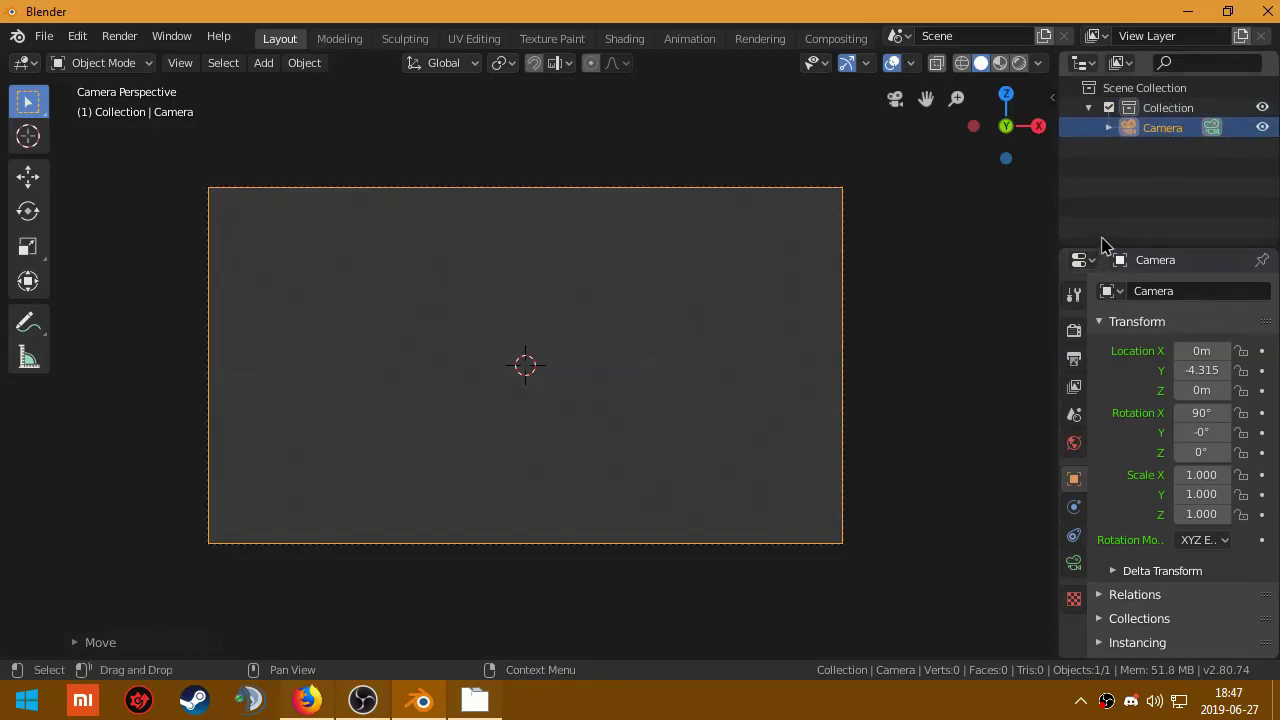
mouse_move(1103, 251)
mouse_down()
mouse_move(1068, 175)
mouse_move(958, 190)
mouse_up()
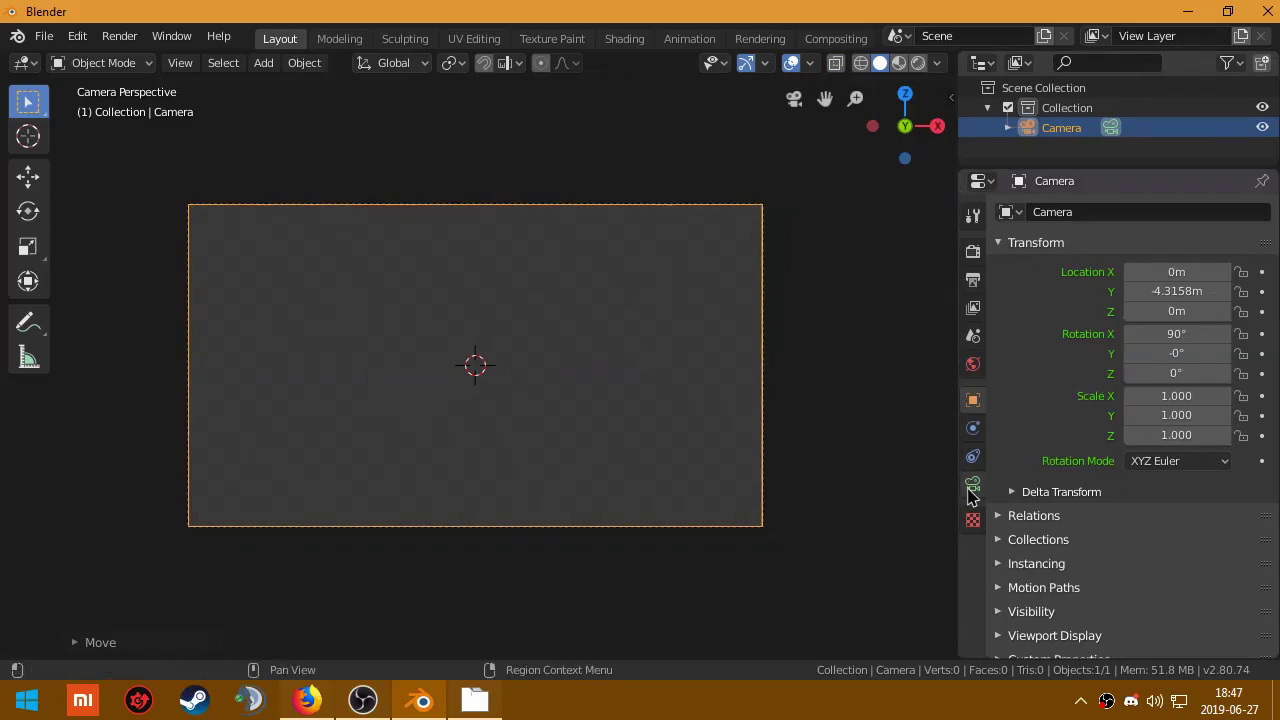
click(972, 485)
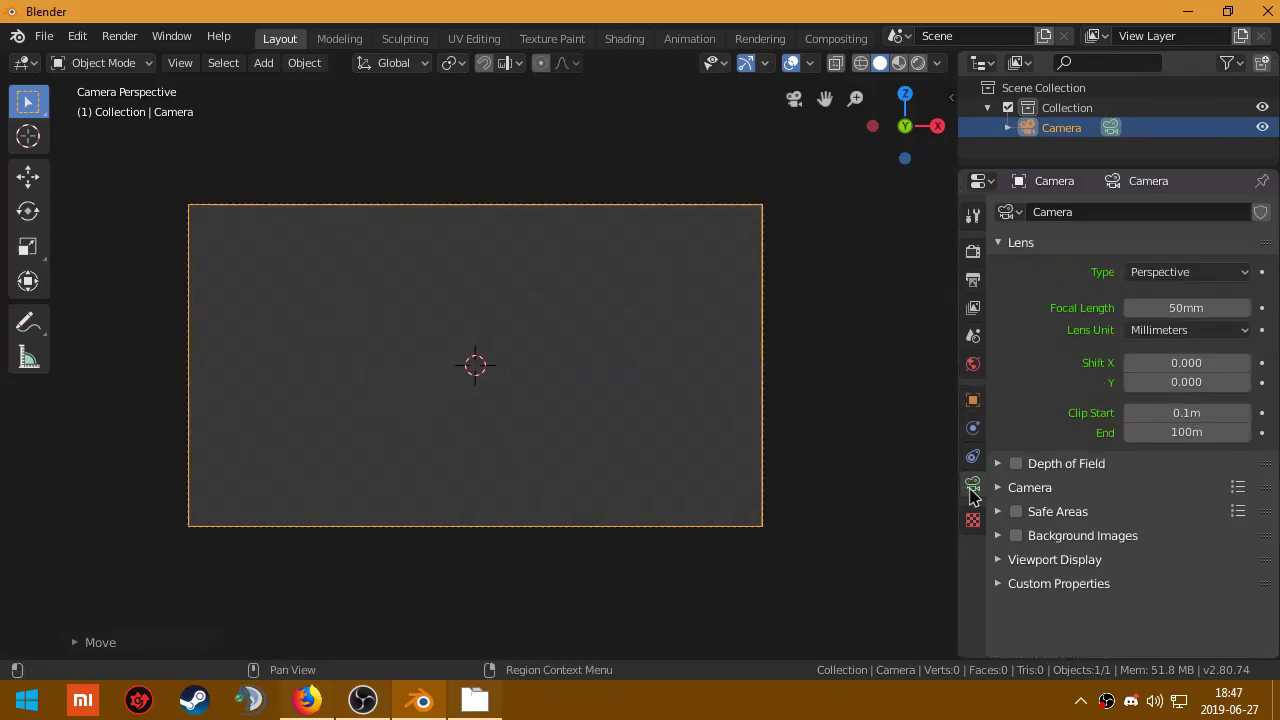
click(1045, 540)
click(1015, 537)
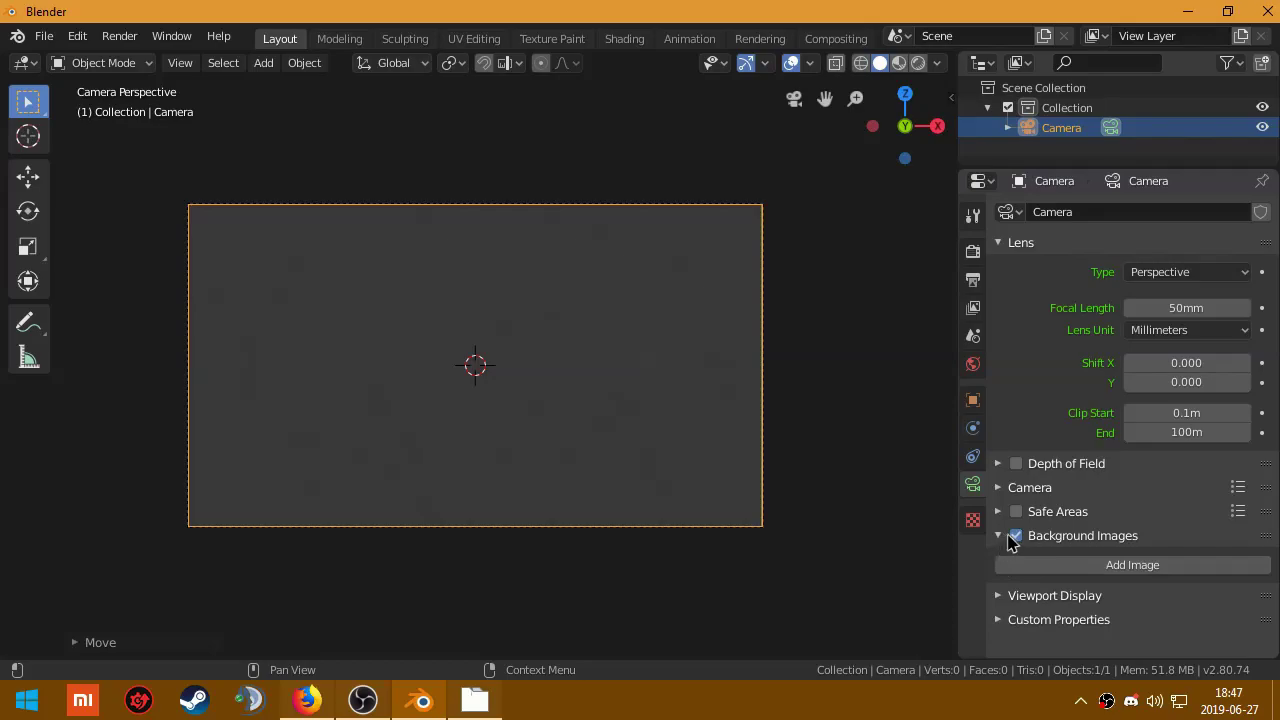
click(1083, 566)
Step: Load 3.jpg from KEEP FOLDER as the camera's background image
scroll(1078, 587, down, 2)
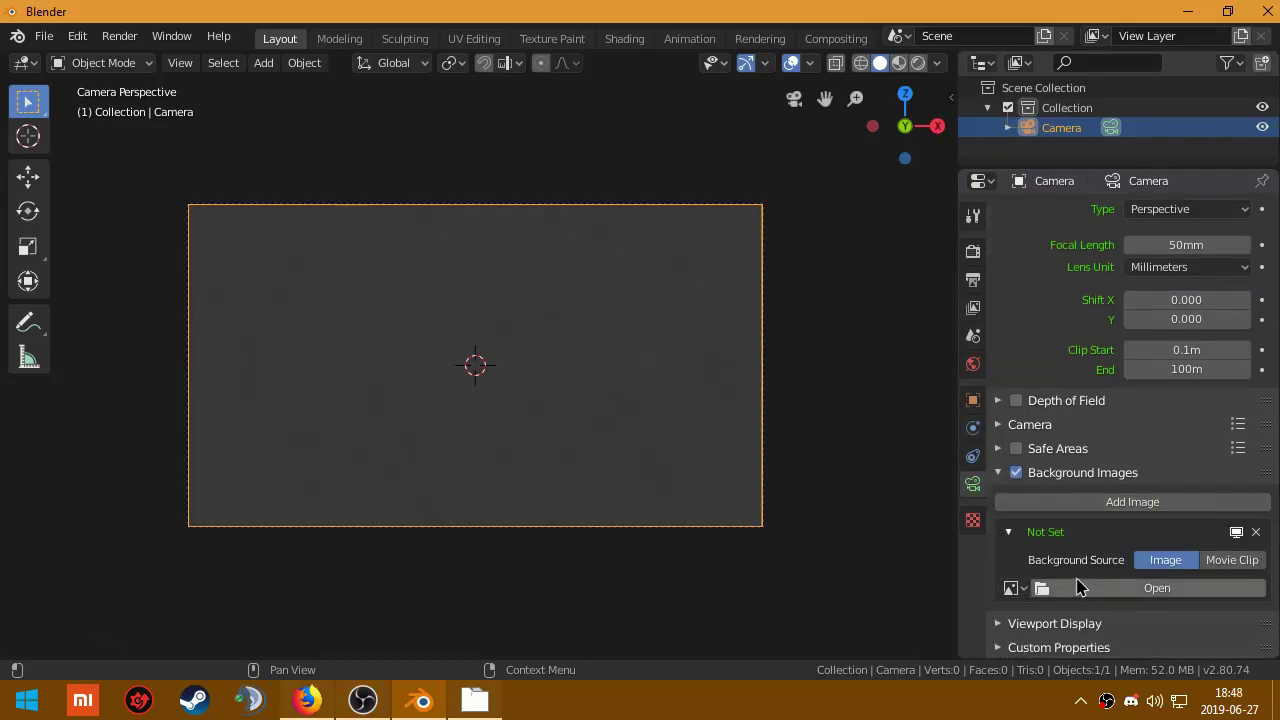
click(1095, 590)
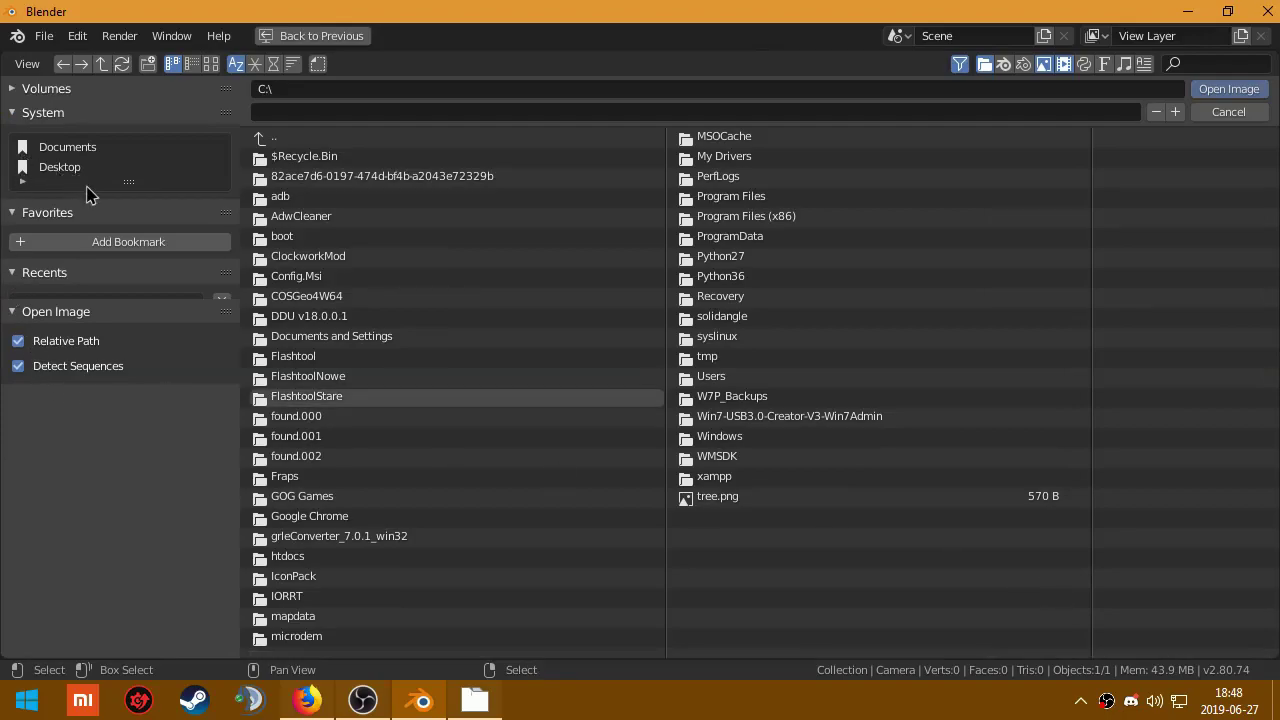
drag(130, 184, 143, 214)
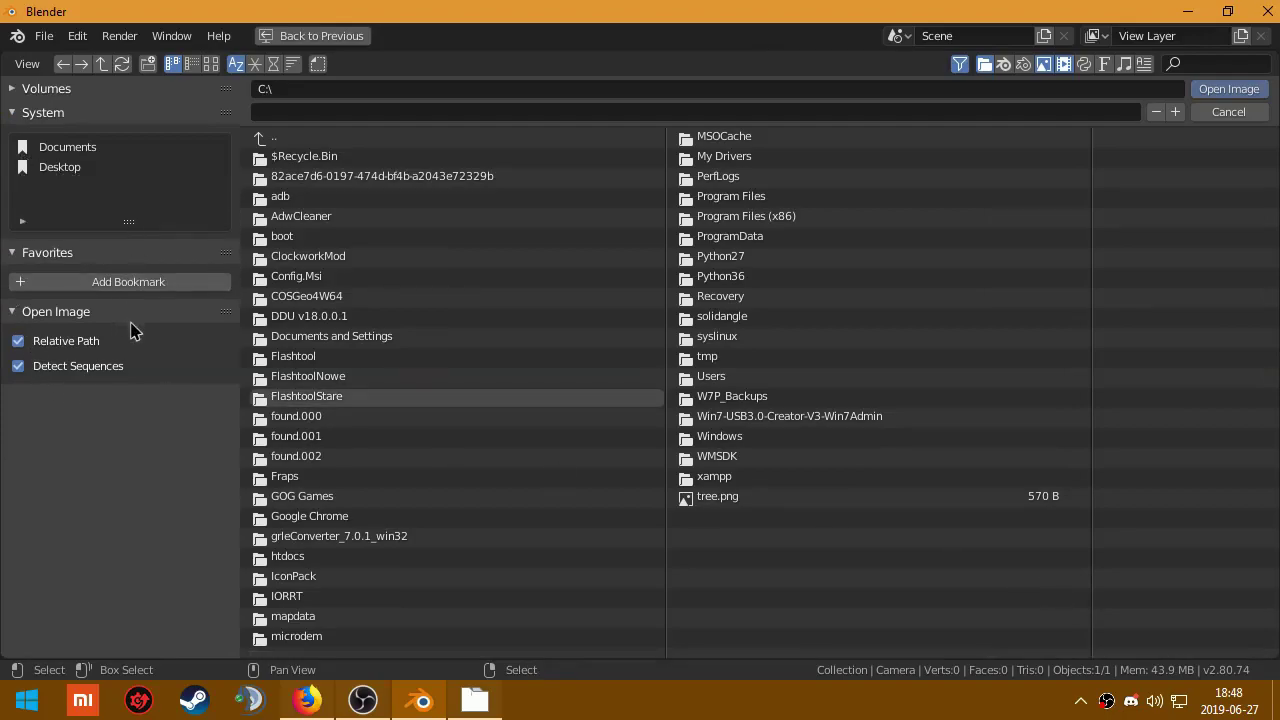
drag(145, 299, 100, 430)
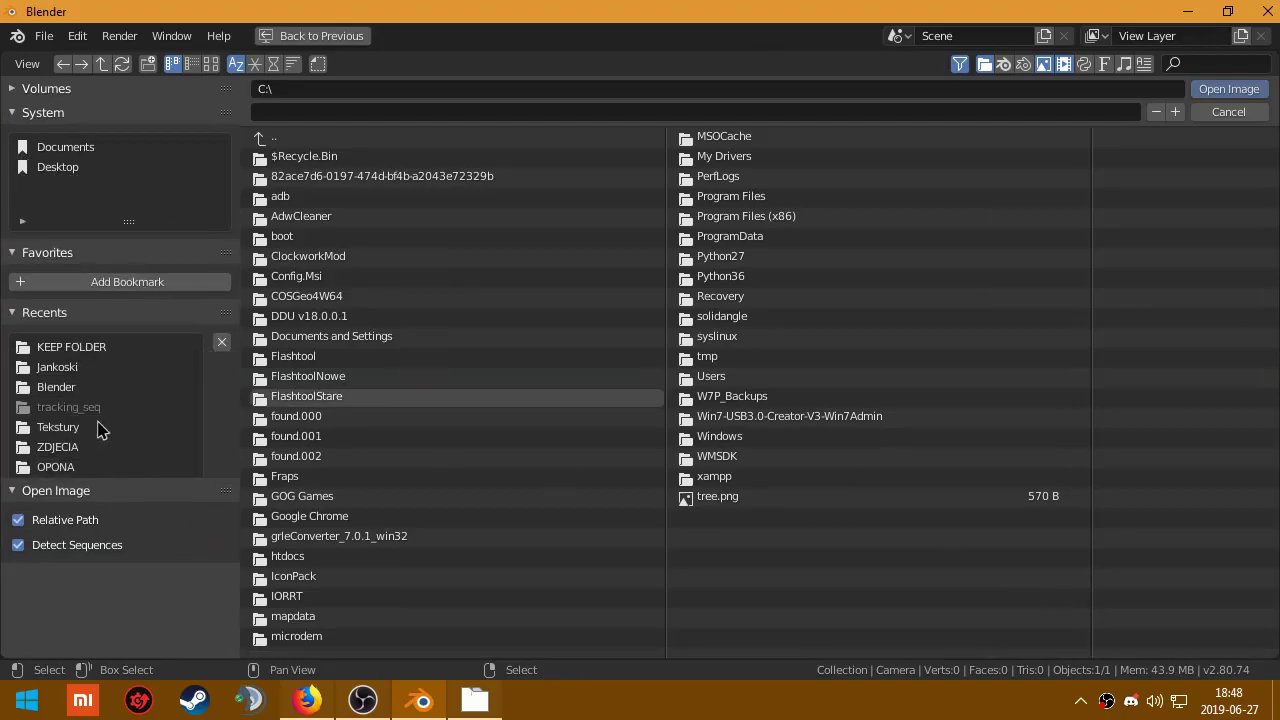
click(68, 352)
click(211, 63)
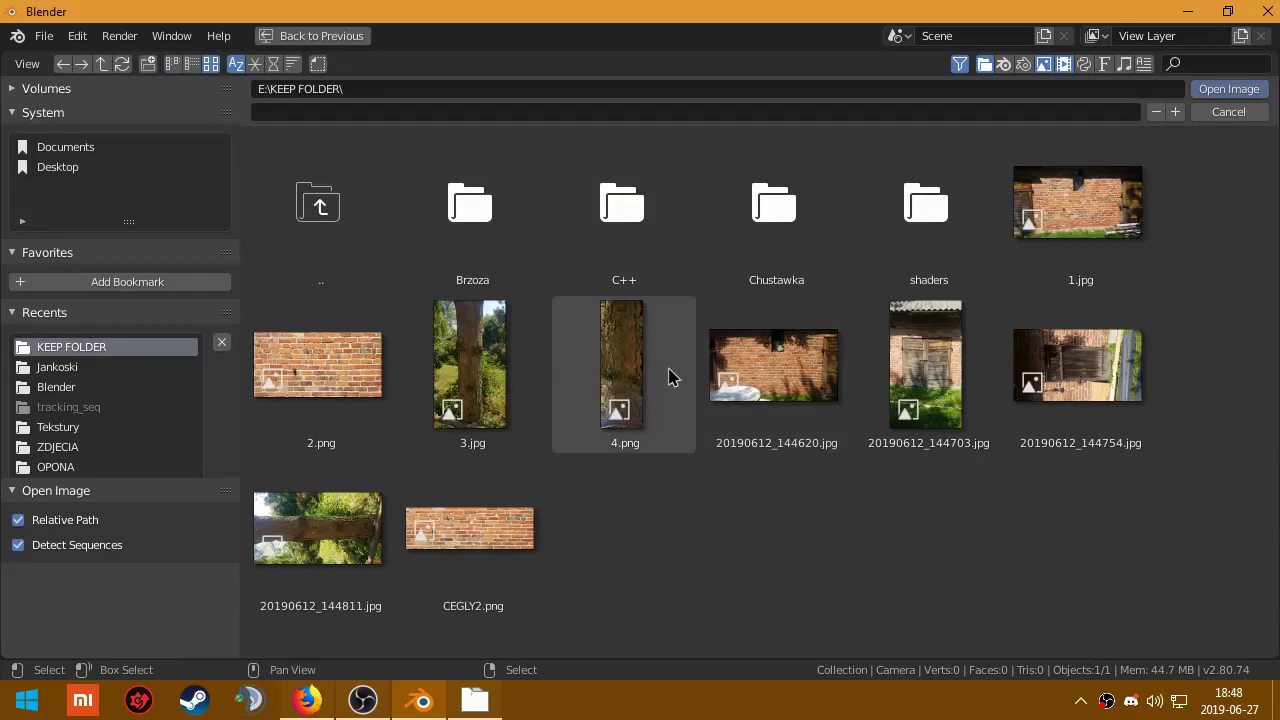
click(478, 400)
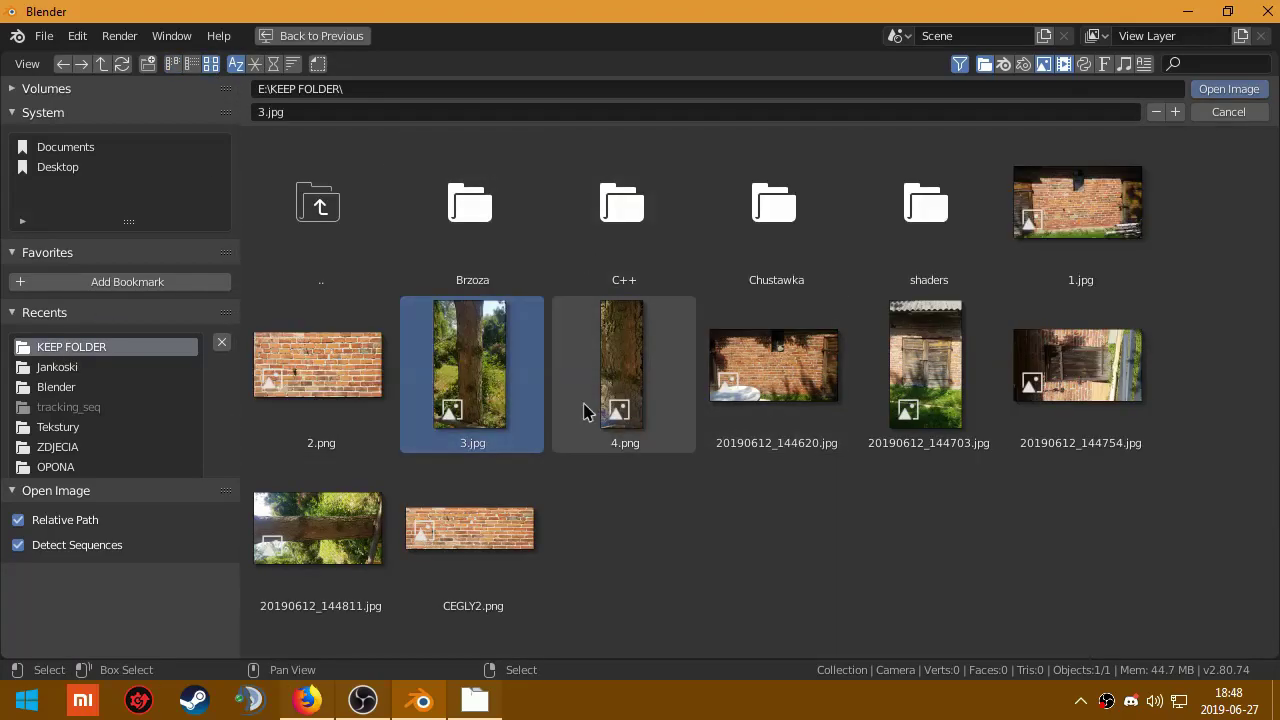
double_click(490, 358)
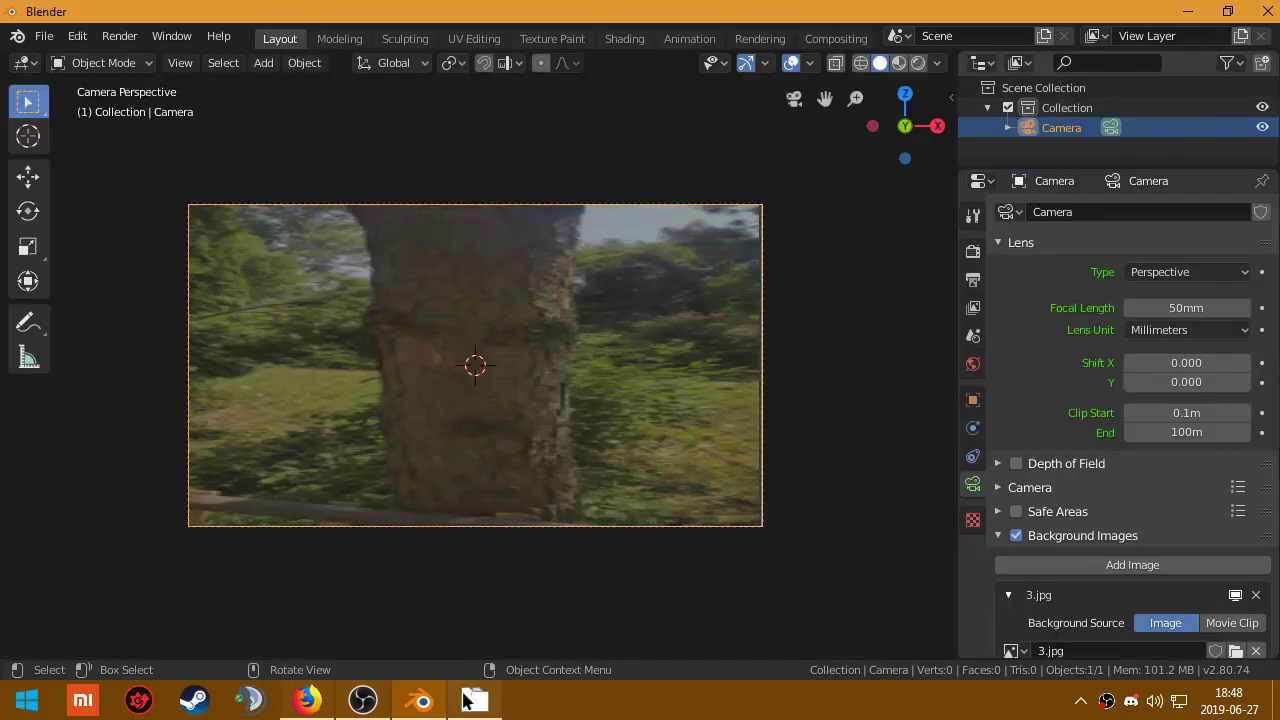
Step: Lower the render Resolution X from 1920 to 1761 px in Output Properties
click(973, 215)
click(974, 253)
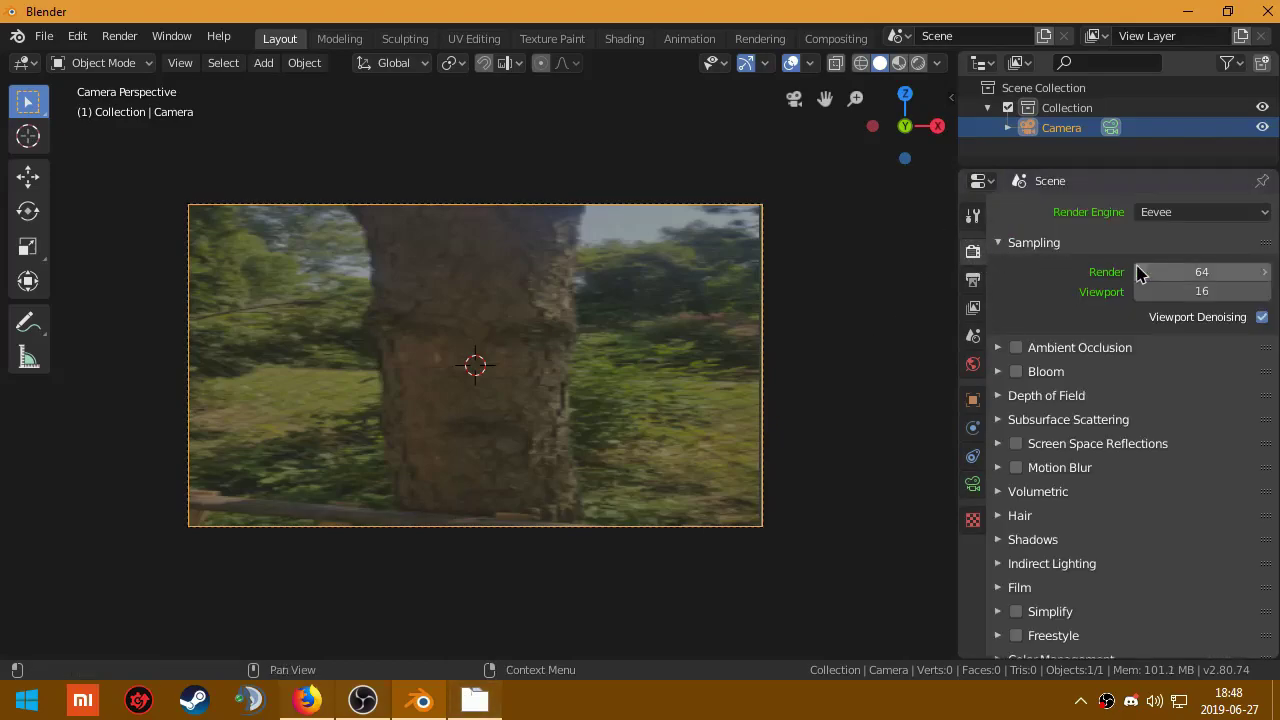
click(974, 281)
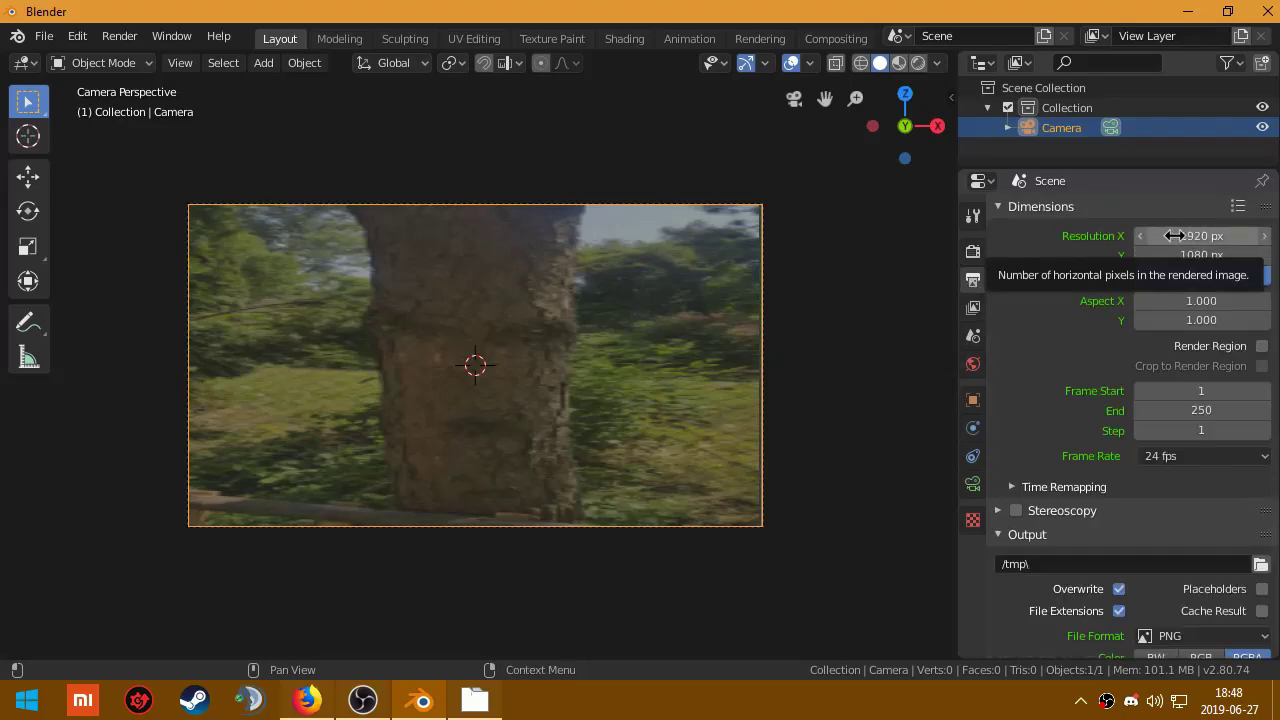
drag(1174, 235, 1015, 235)
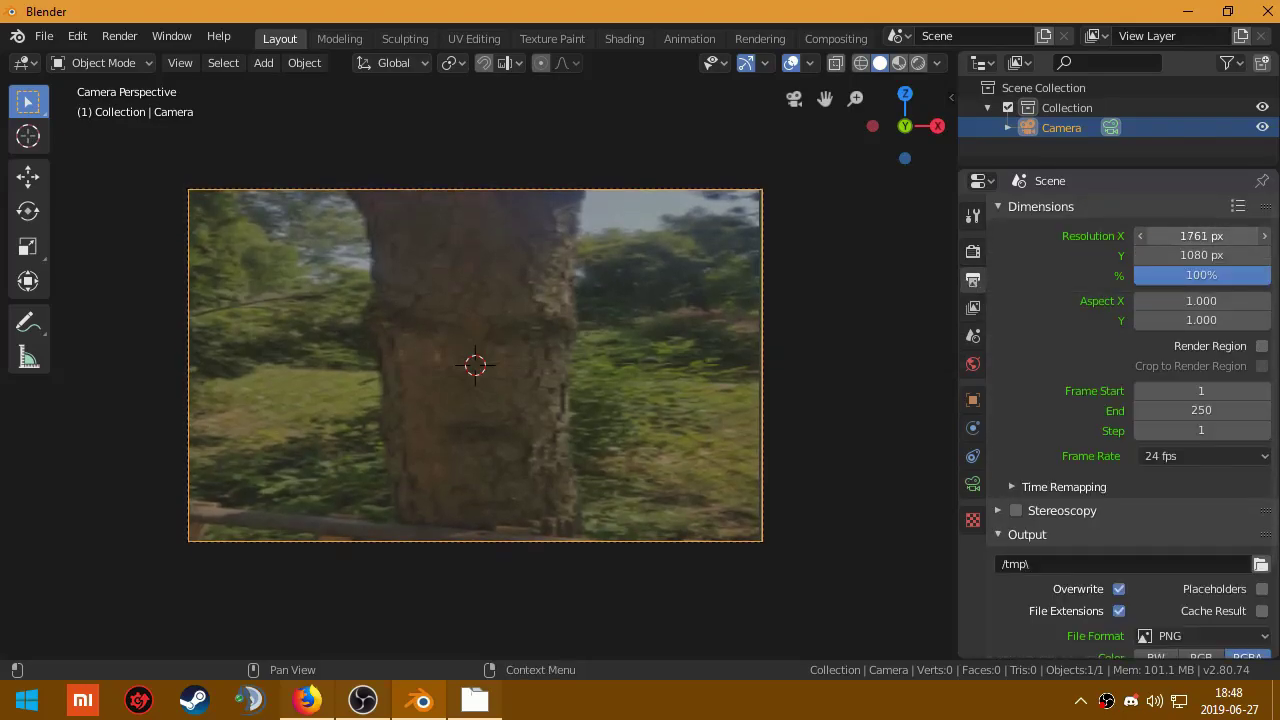
Step: Check photo 3's 2268 x 4032 dimensions in File Explorer, then return to Blender
click(474, 700)
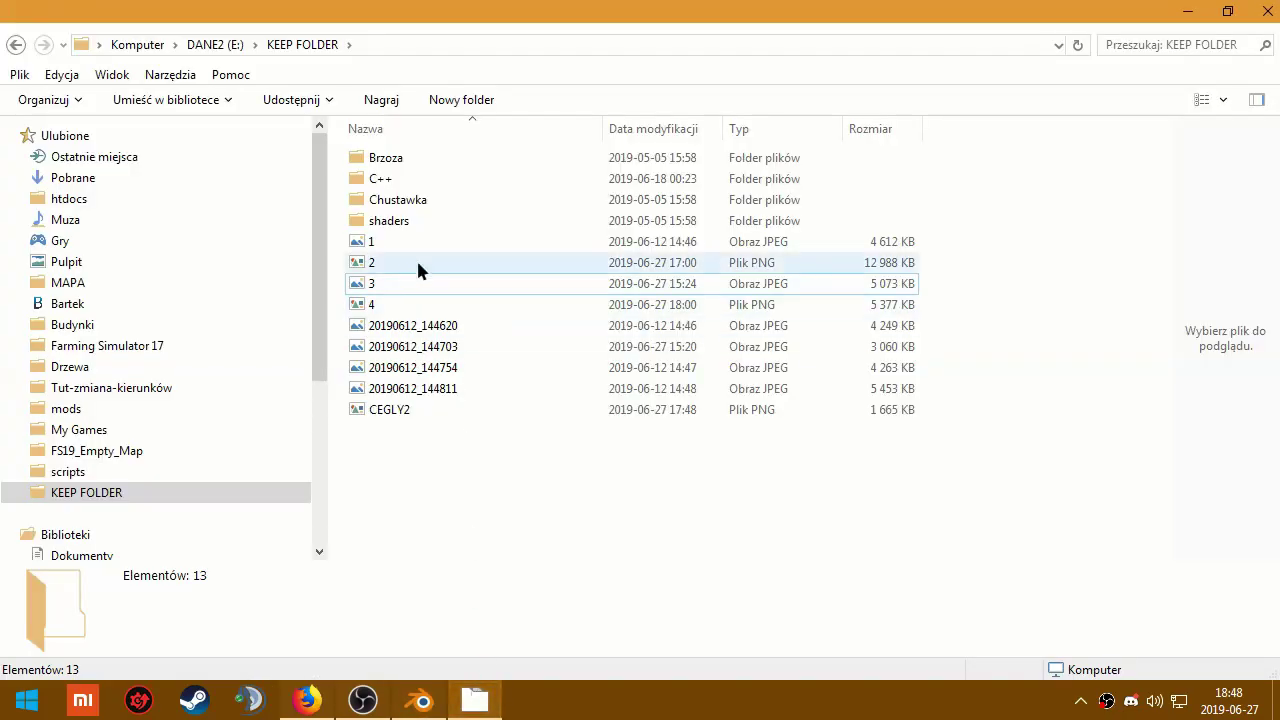
click(383, 283)
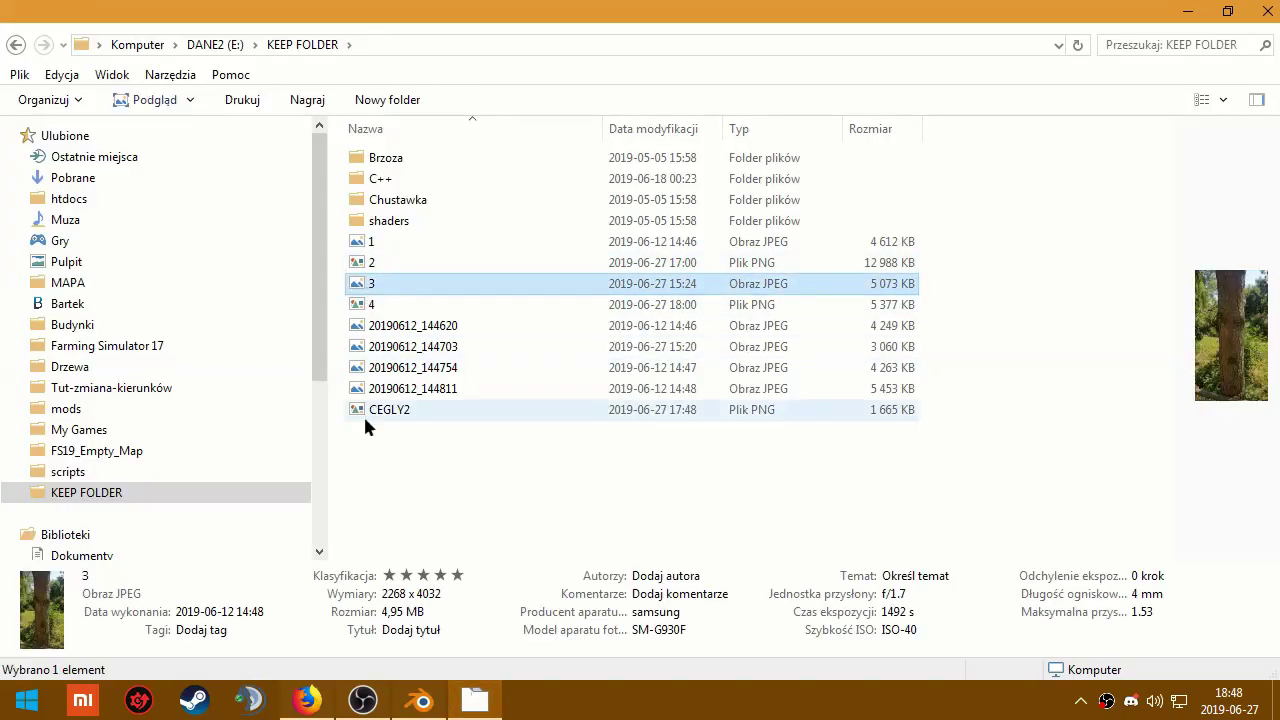
click(421, 700)
Step: Set the render resolution to 2260 x 4038 px and recentre the portrait camera frame
click(1188, 237)
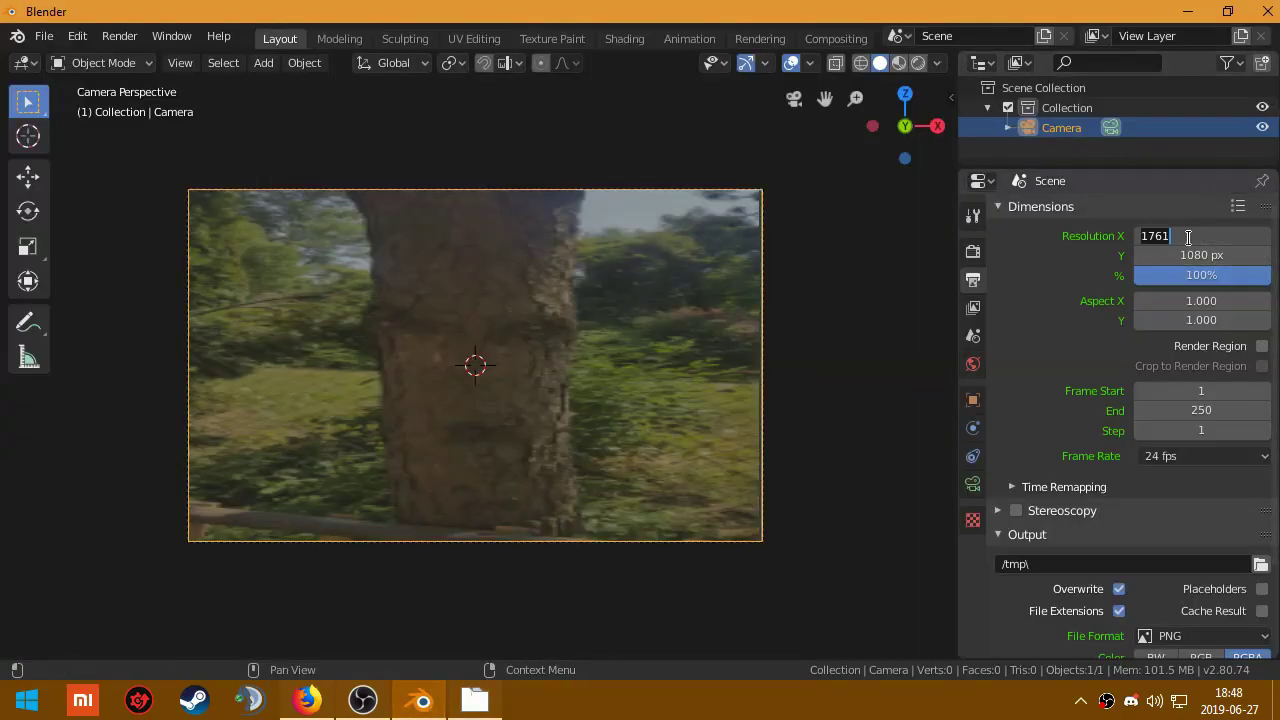
key(Tab)
text(4038)
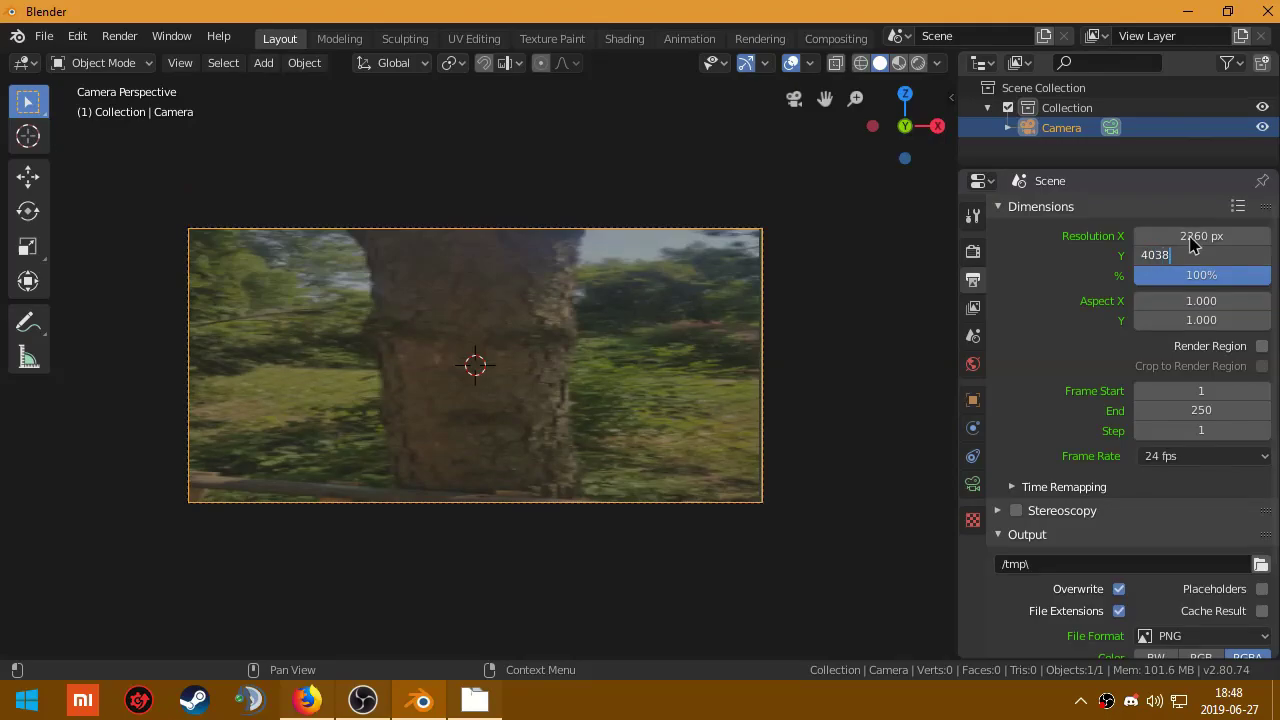
key(Return)
scroll(460, 340, down, 1)
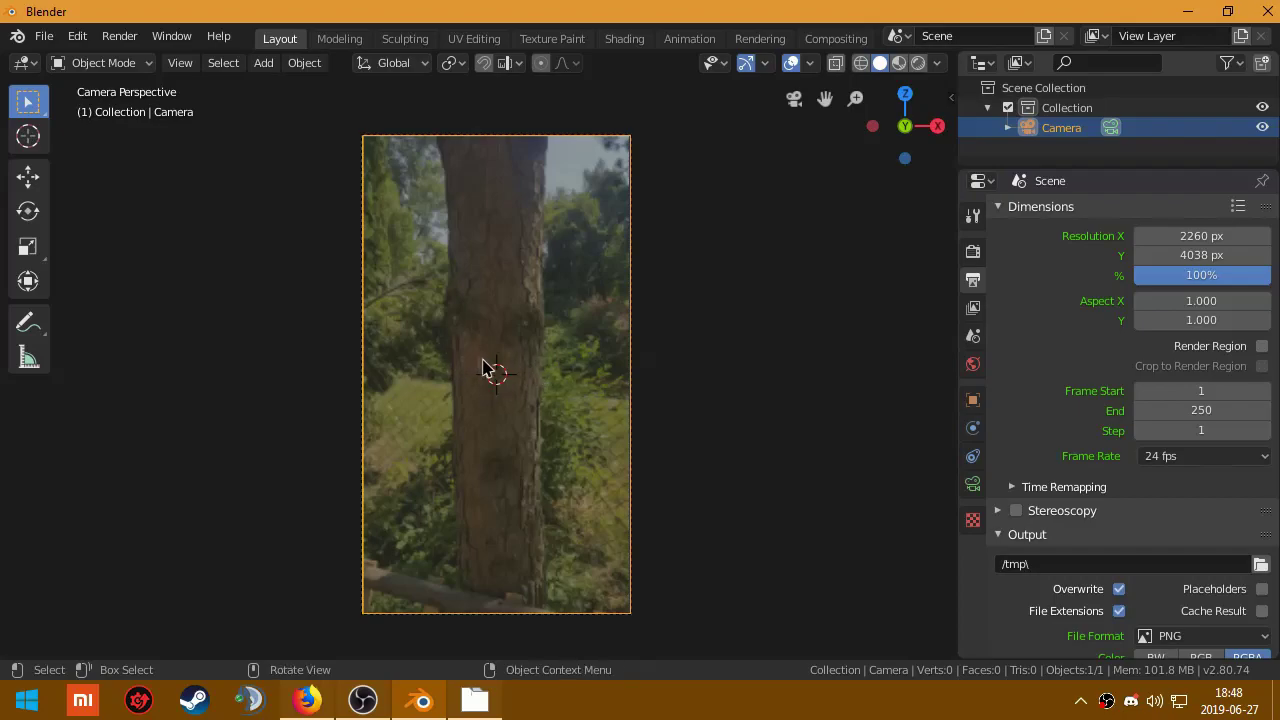
shift+middle_drag(482, 367, 520, 368)
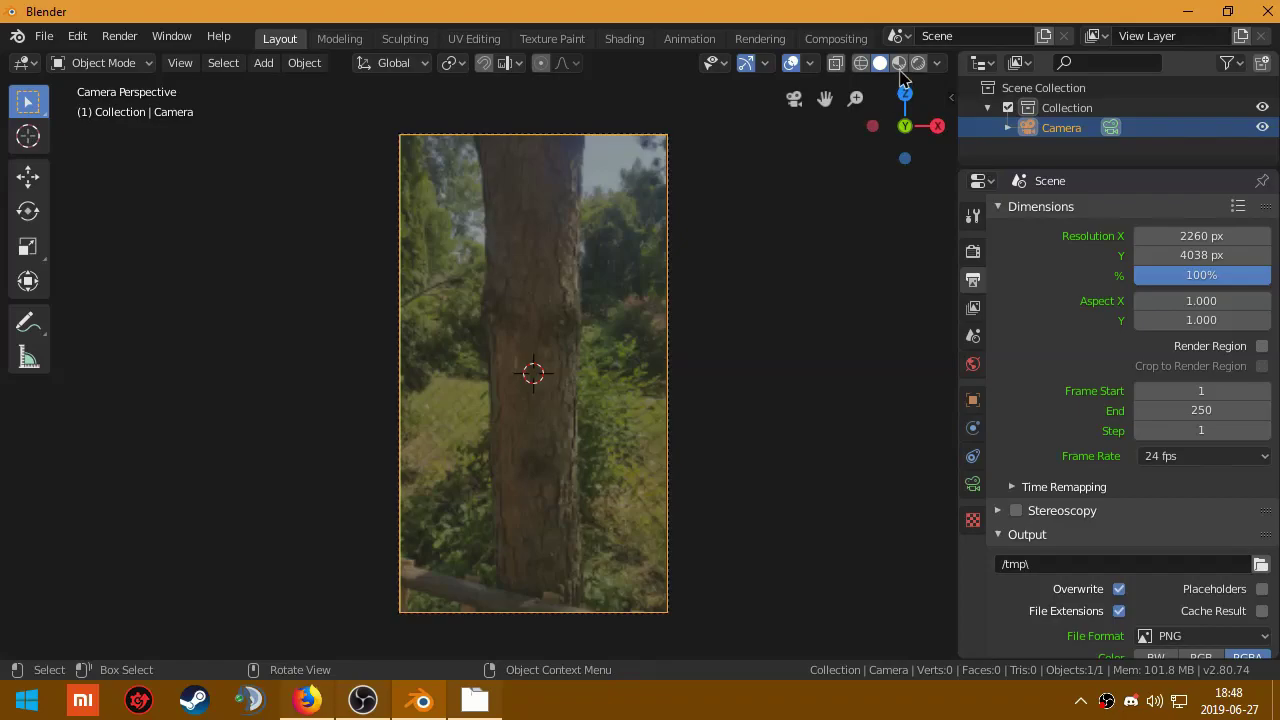
Step: Add a cylinder mesh and scale it down to a small size over the trunk
key(shift+a)
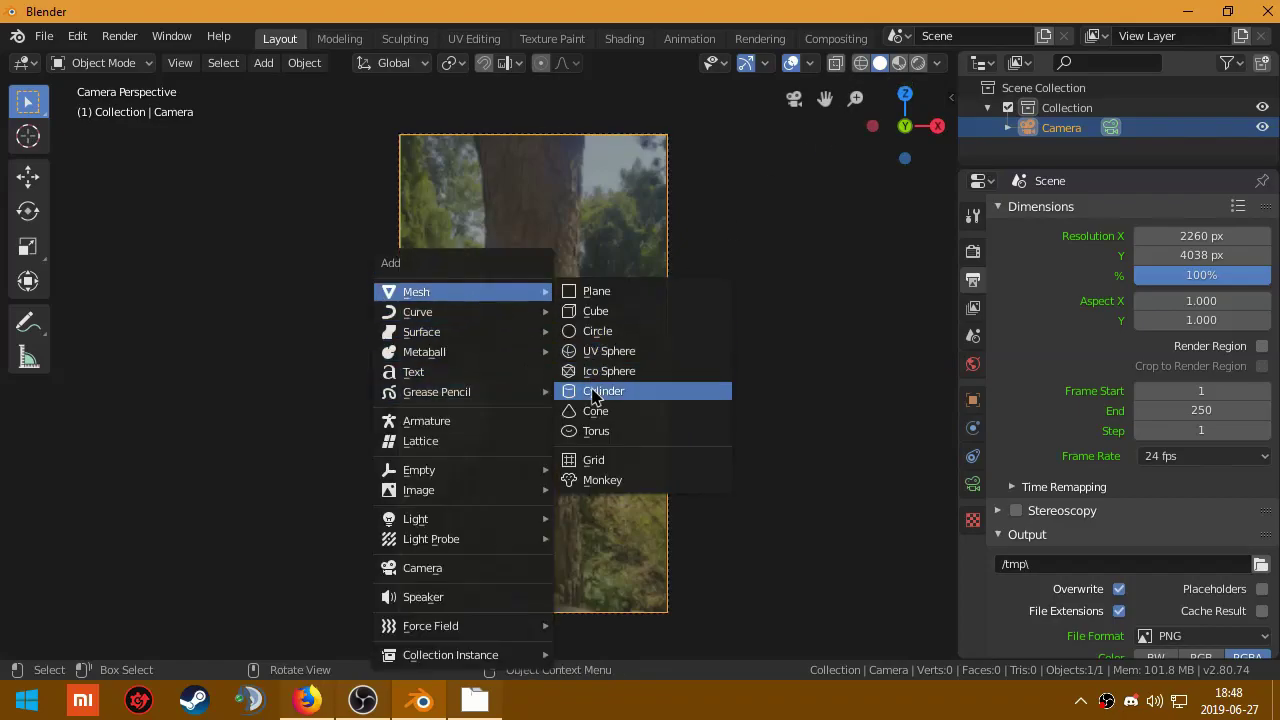
click(590, 393)
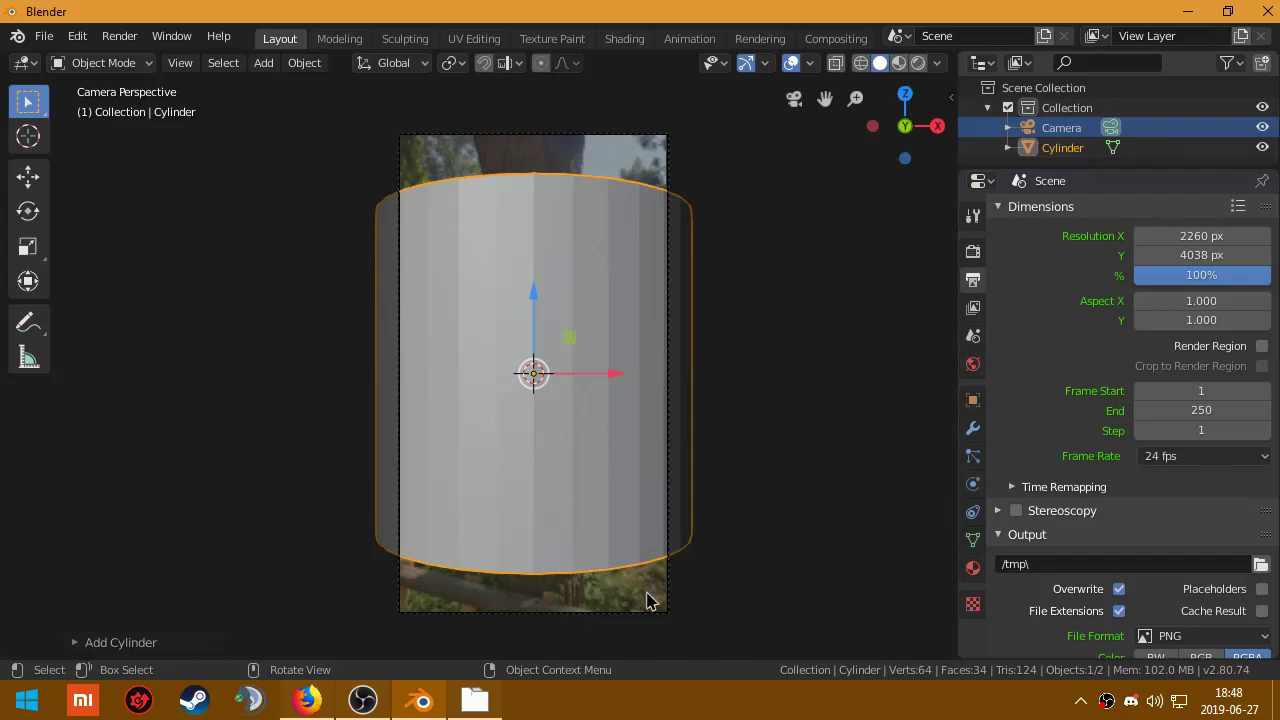
key(s)
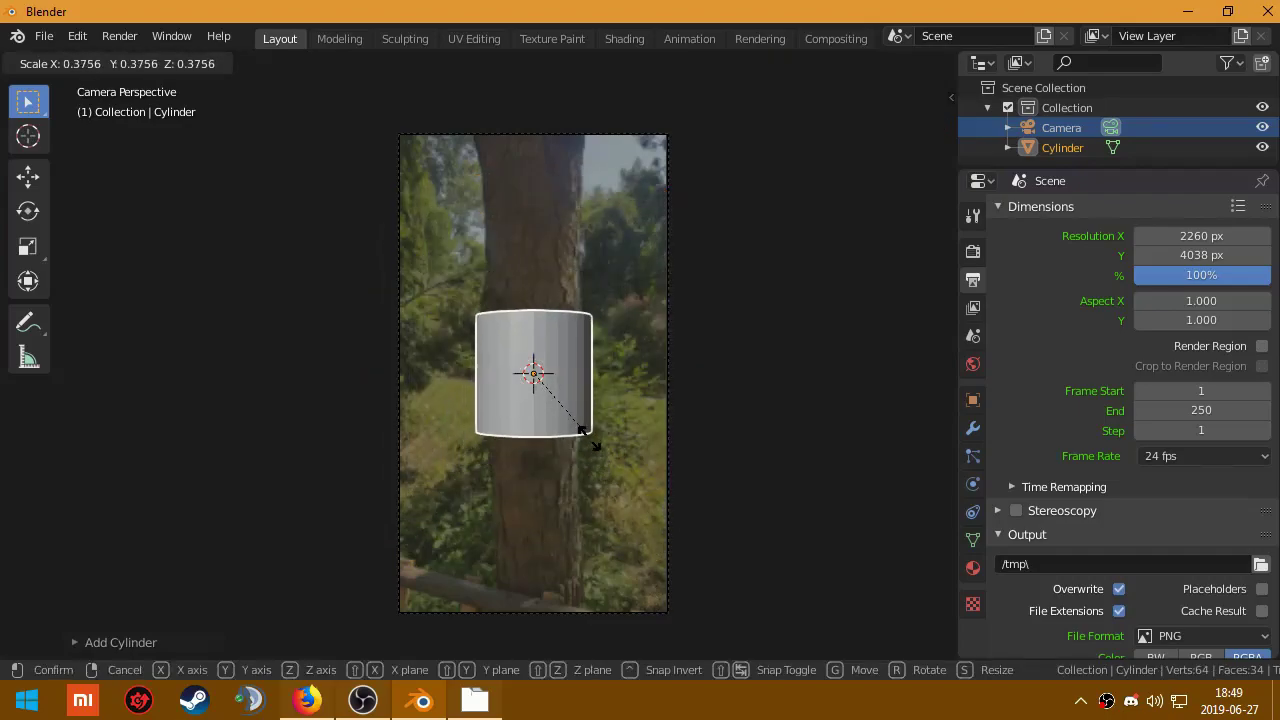
click(580, 421)
scroll(549, 371, up, 4)
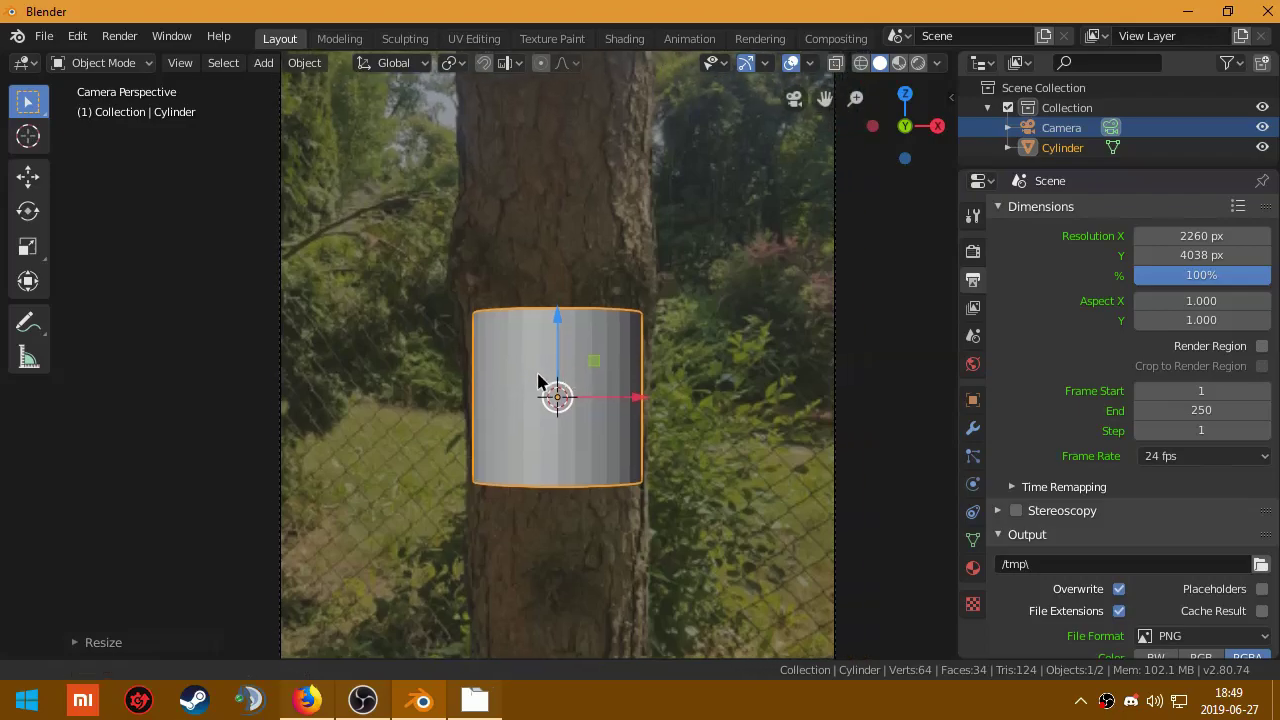
scroll(503, 380, up, 2)
shift+middle_drag(549, 375, 503, 400)
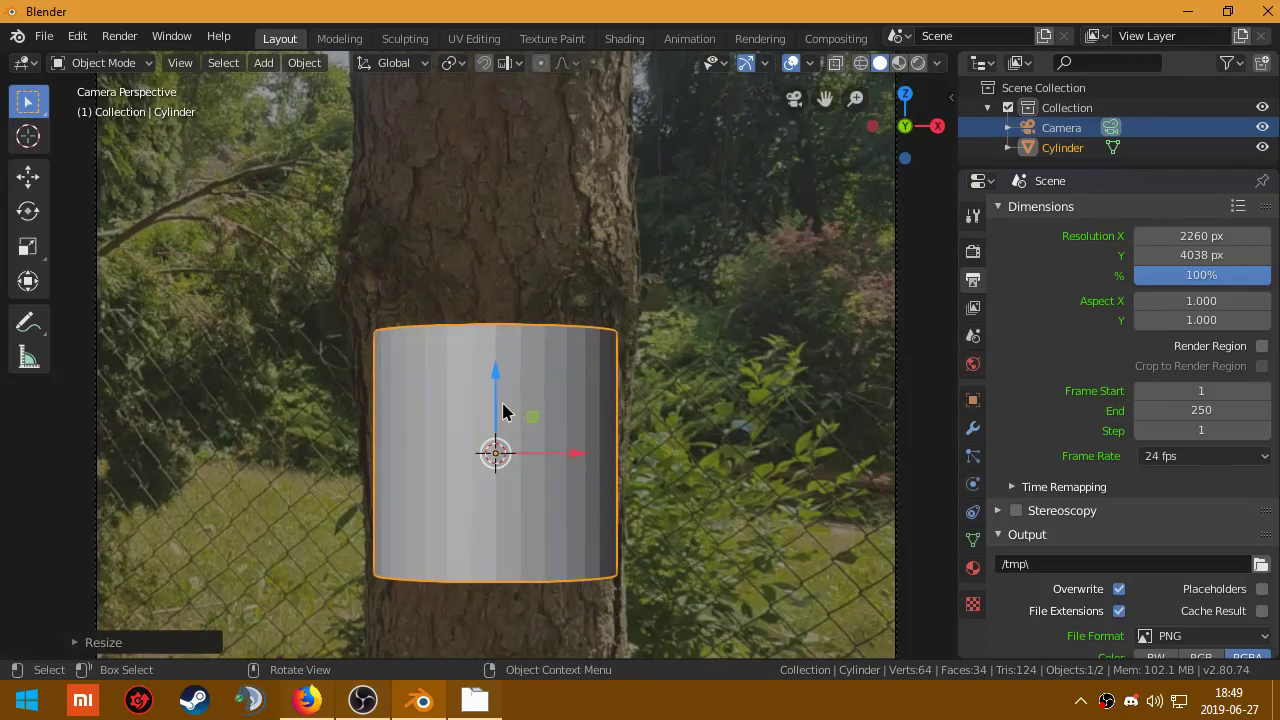
scroll(503, 425, down, 4)
scroll(498, 520, down, 4)
scroll(503, 437, up, 3)
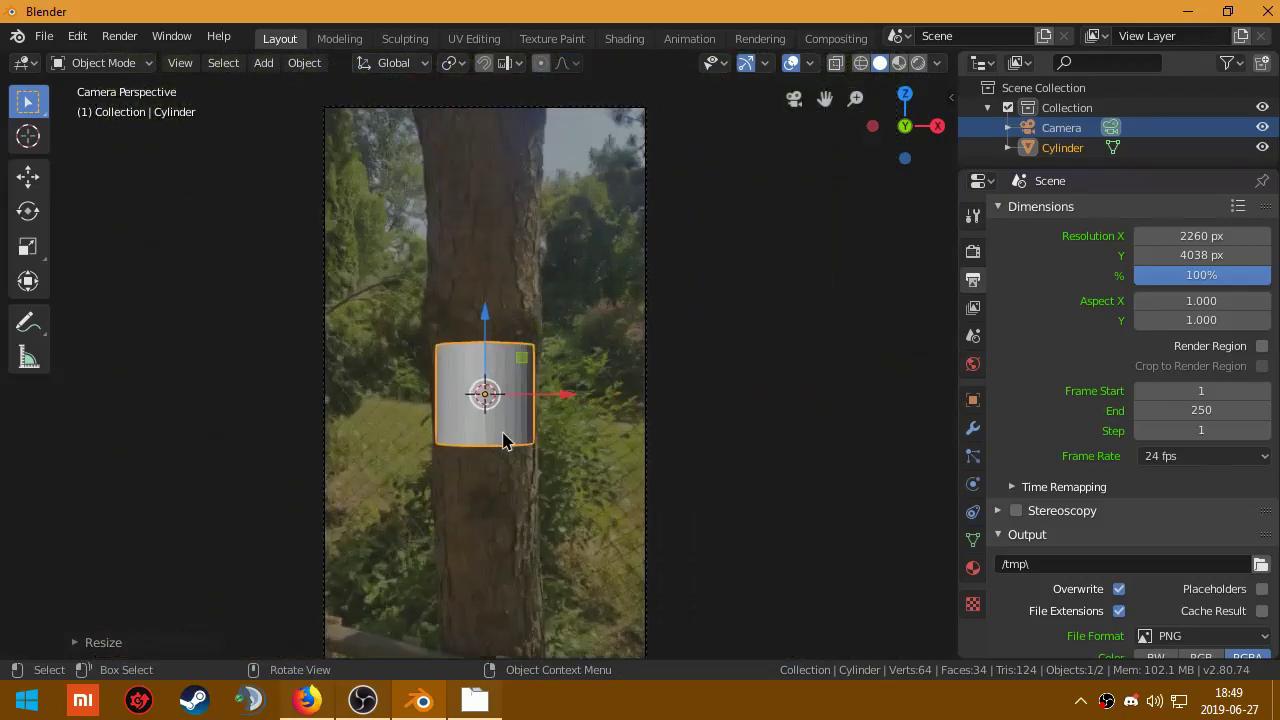
scroll(503, 434, up, 5)
shift+middle_drag(503, 434, 509, 386)
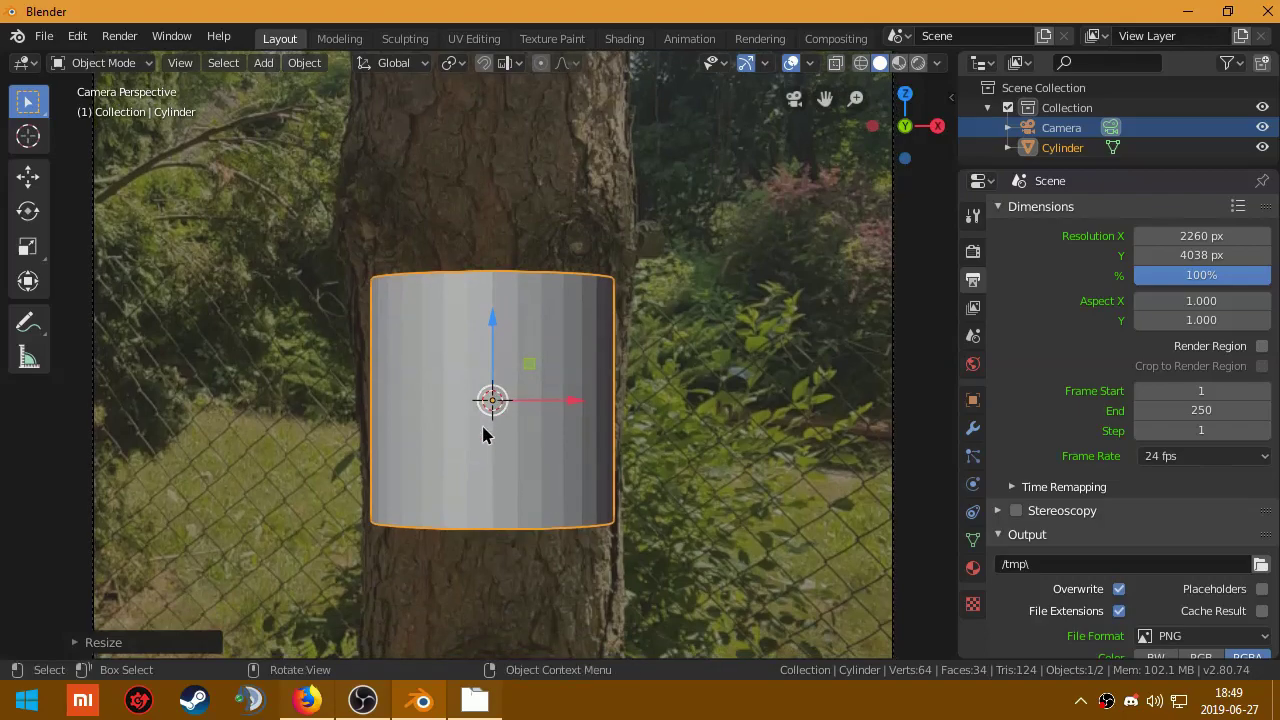
Step: Trackball-rotate the cylinder to tilt it slightly, then centre it in the view
key(r)
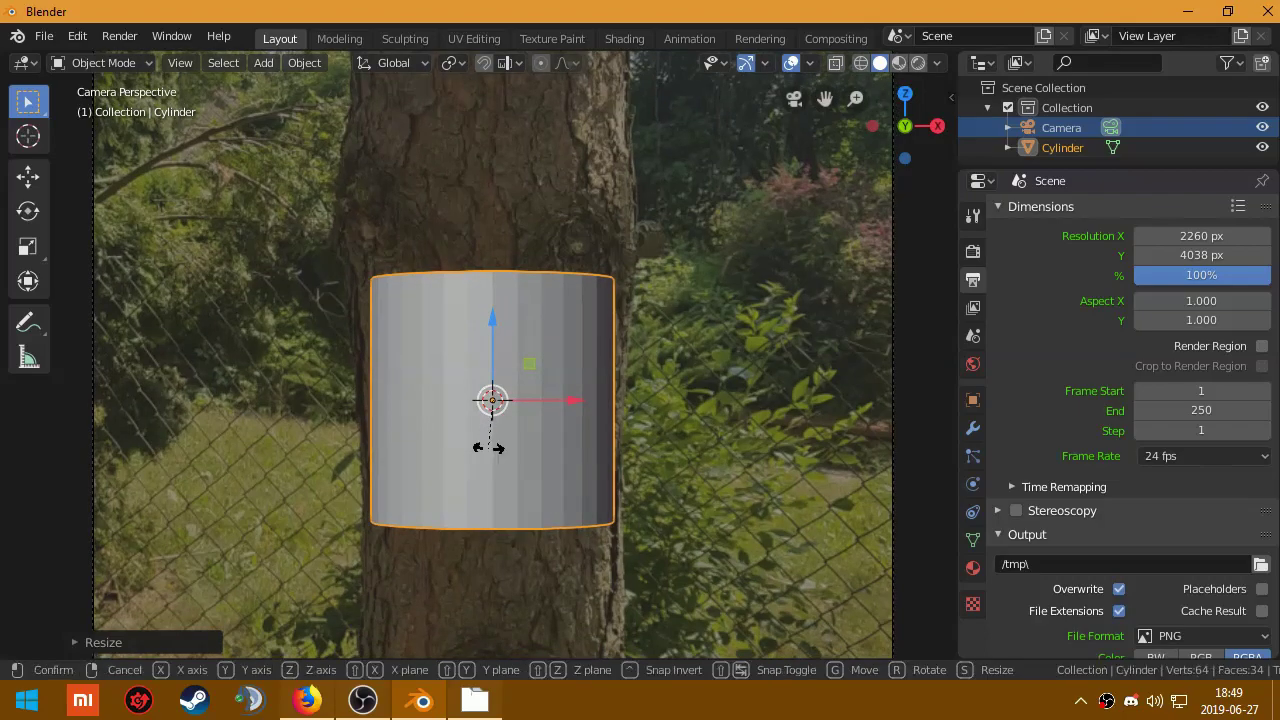
key(r)
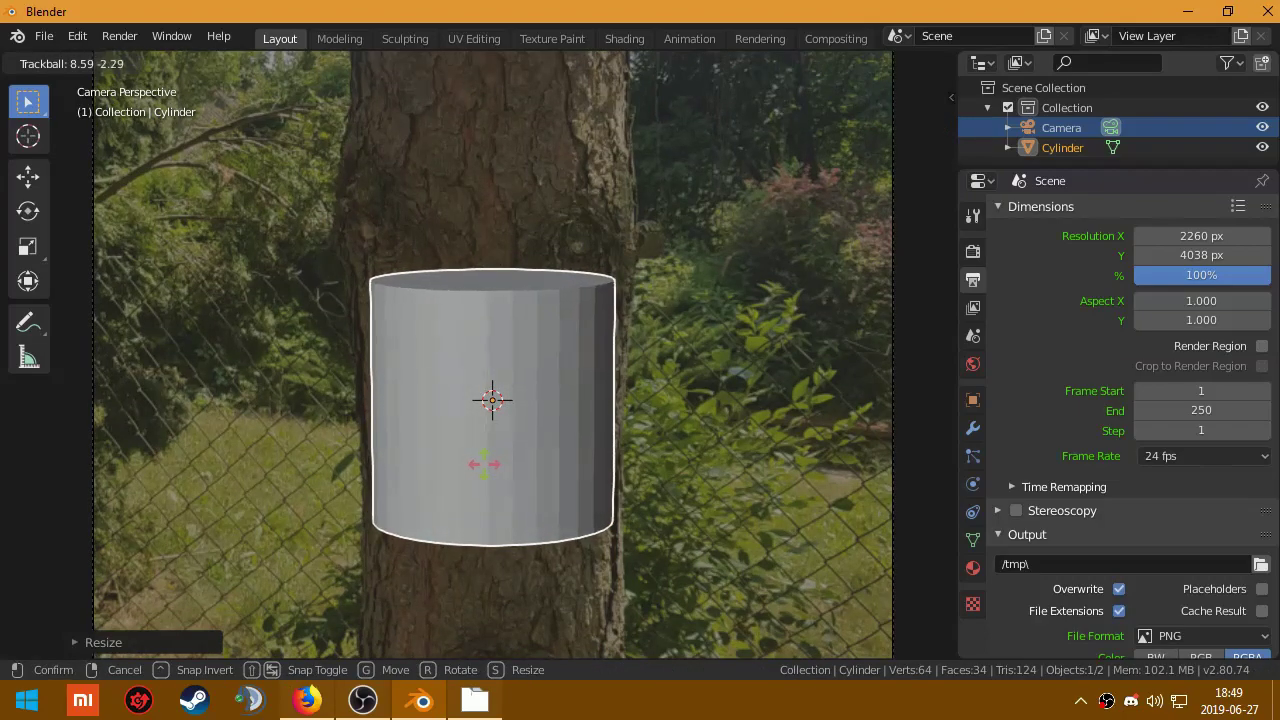
click(482, 464)
scroll(476, 527, down, 4)
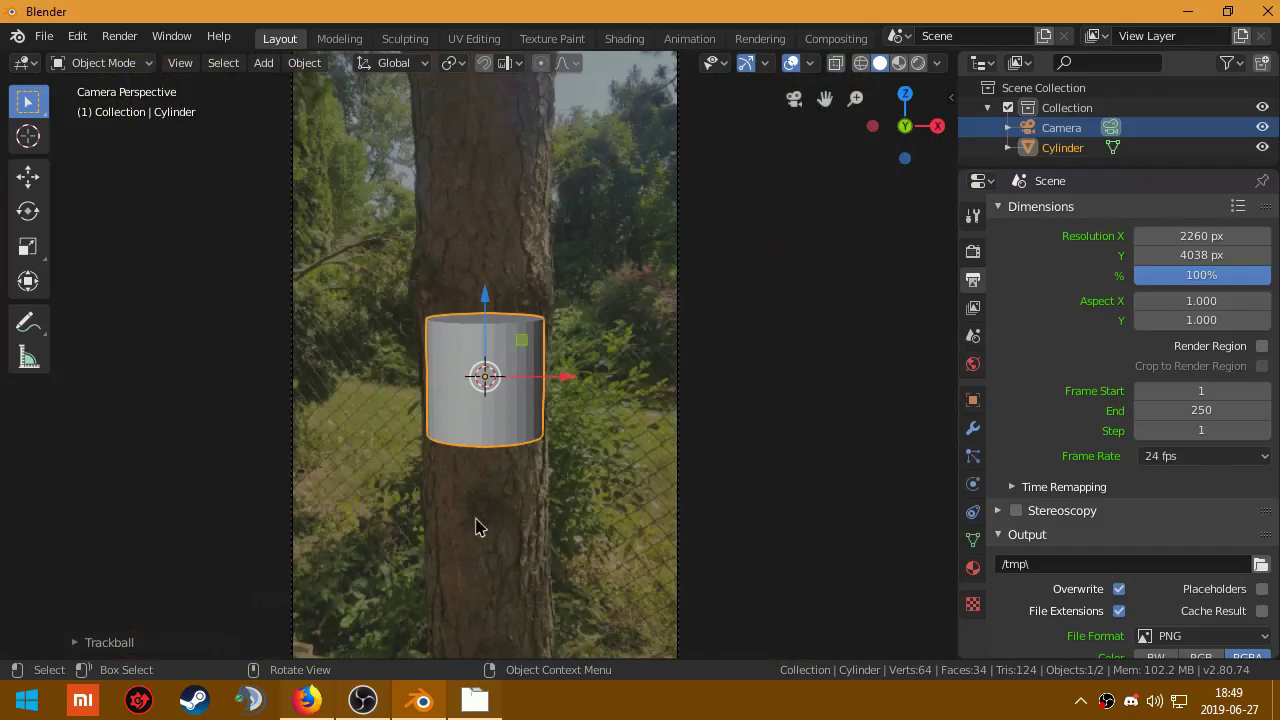
scroll(462, 377, up, 1)
scroll(475, 376, up, 1)
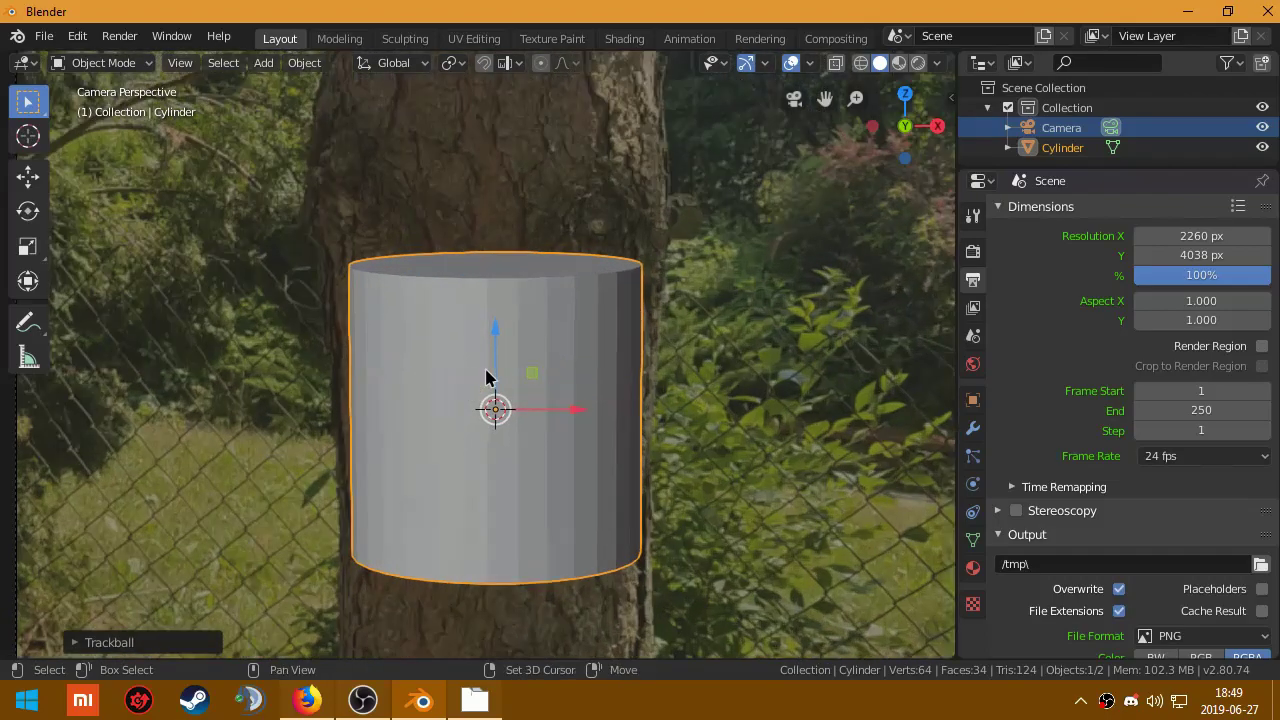
scroll(505, 400, up, 1)
scroll(505, 410, up, 1)
mouse_move(489, 393)
shift+middle_down()
mouse_move(490, 348)
mouse_move(416, 276)
shift+middle_up()
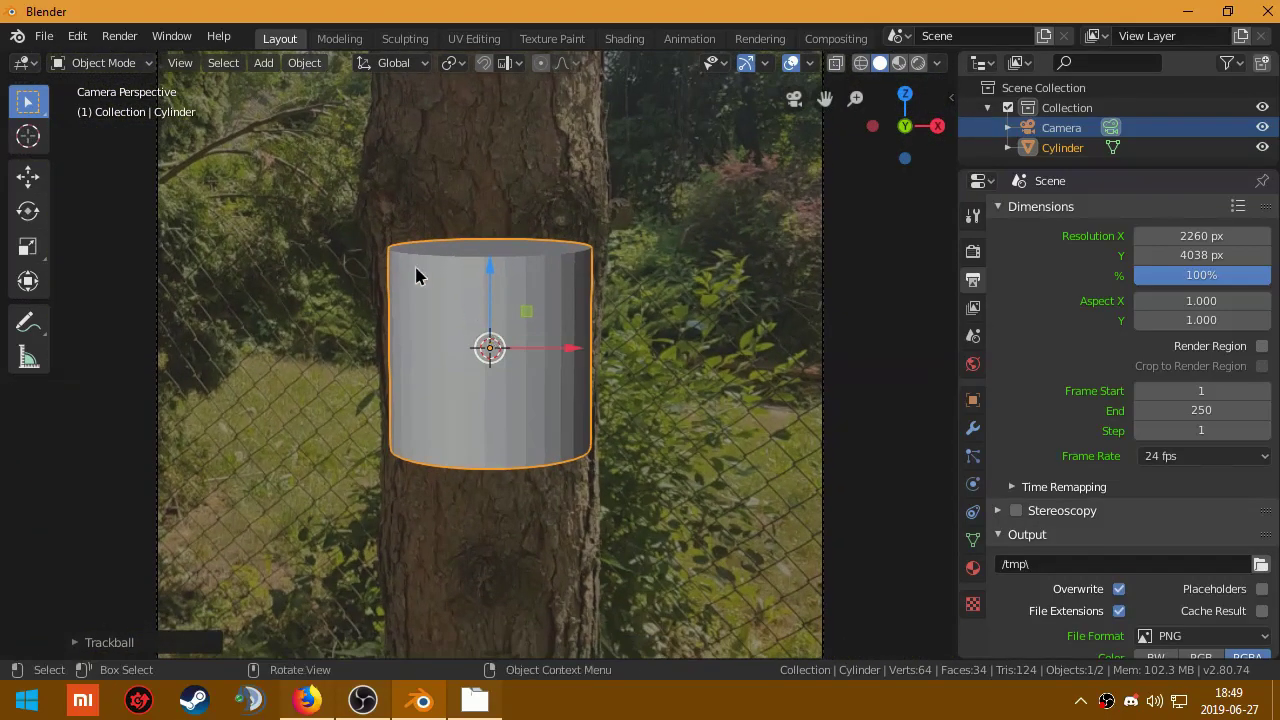
click(88, 63)
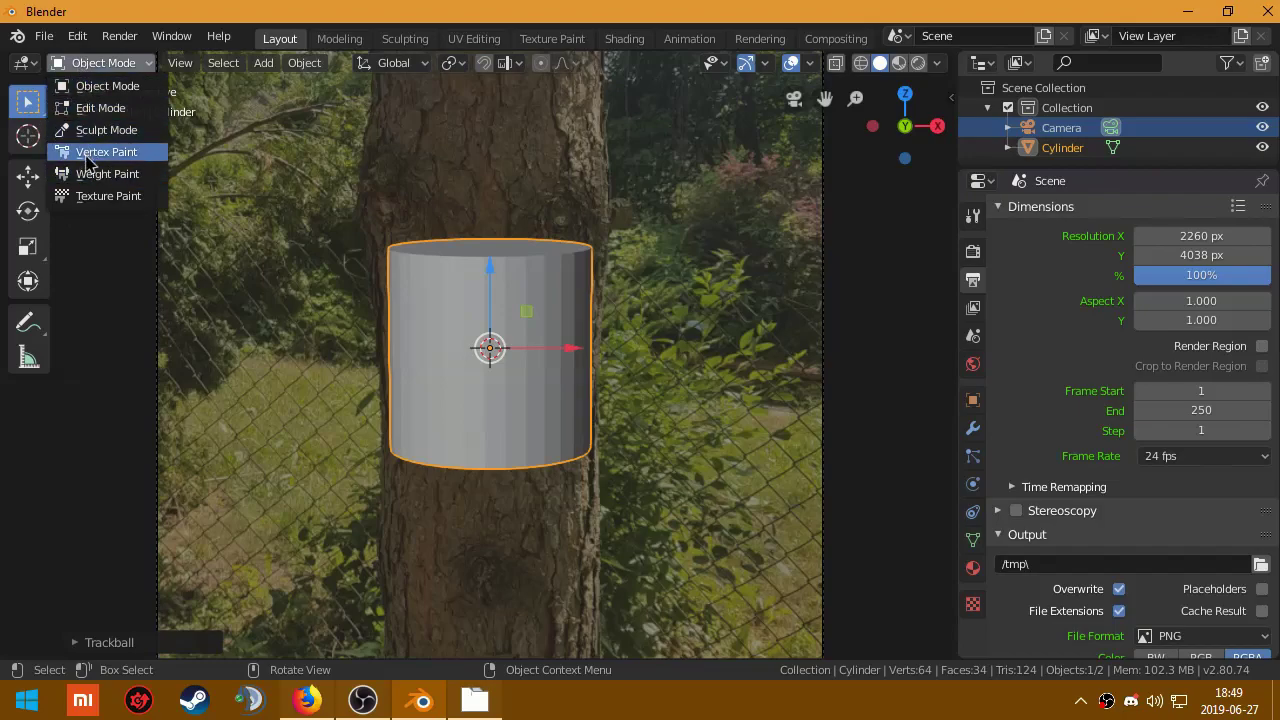
Step: Put the cylinder in Edit Mode with wireframe viewport shading
click(92, 108)
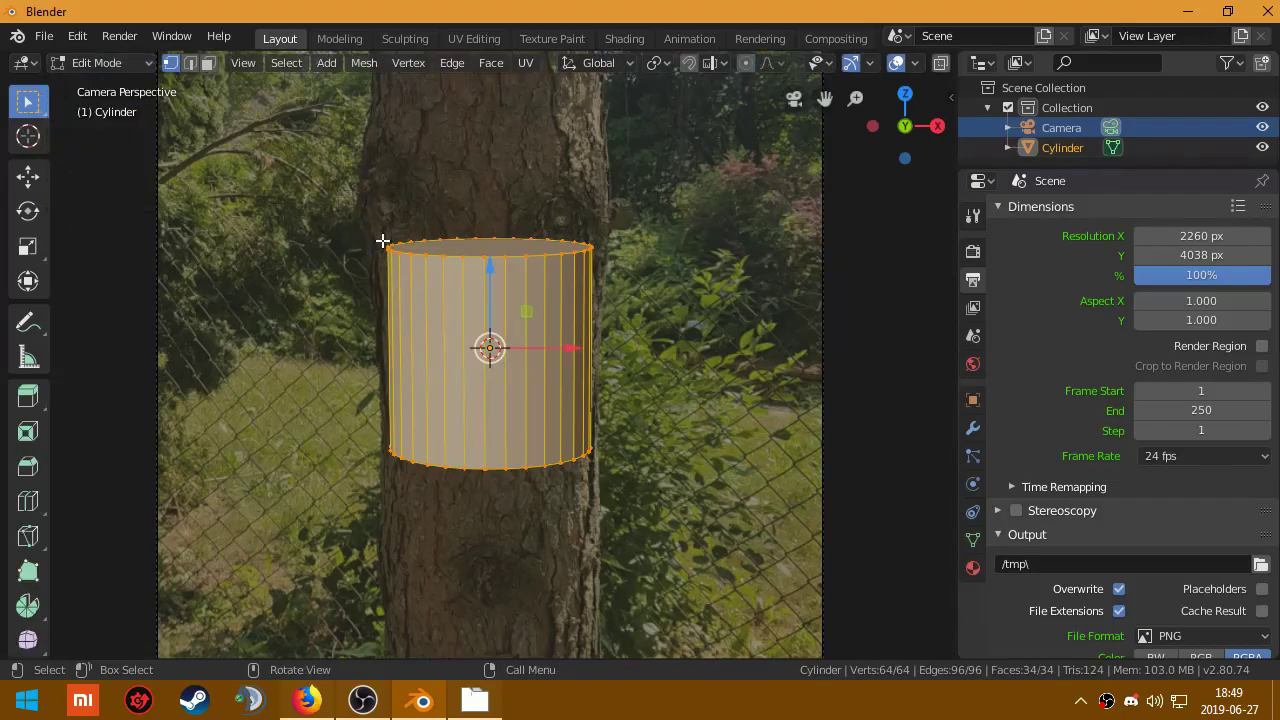
key(z)
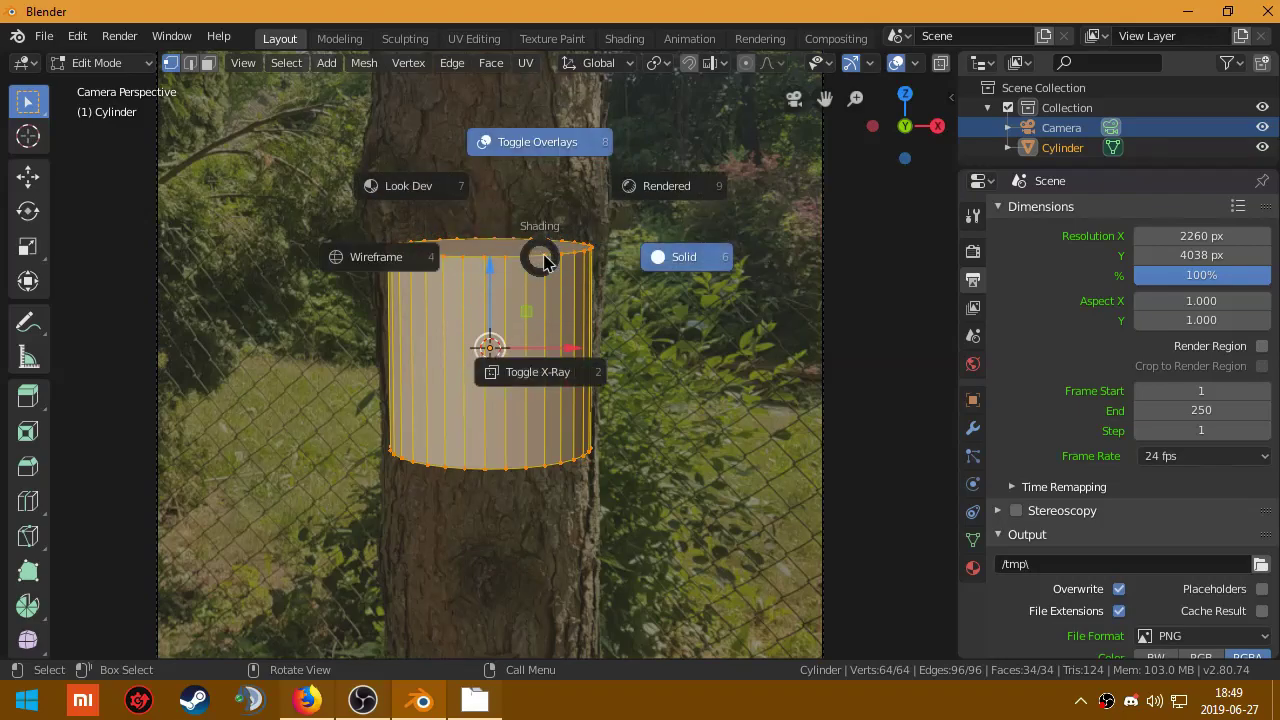
click(395, 262)
right_click(373, 238)
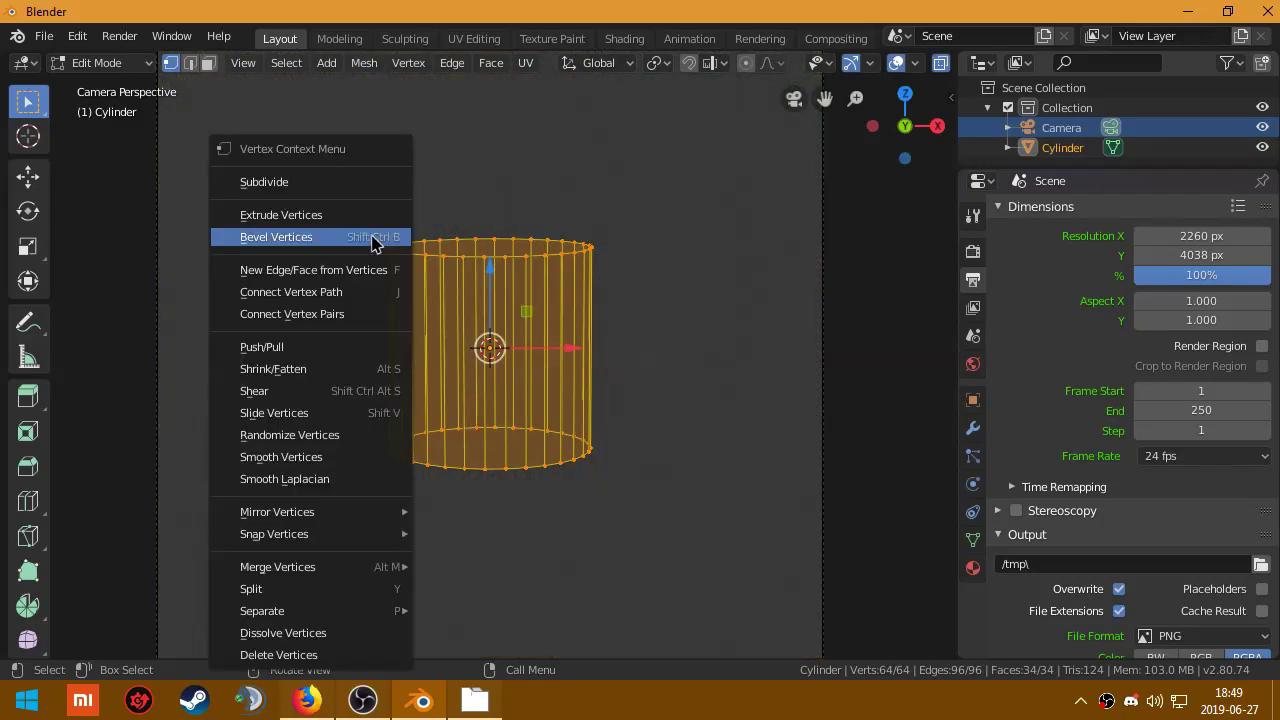
click(591, 246)
Step: Box-select the cylinder's top vertex ring and raise it to make the cylinder taller
key(b)
drag(605, 213, 371, 286)
key(Home)
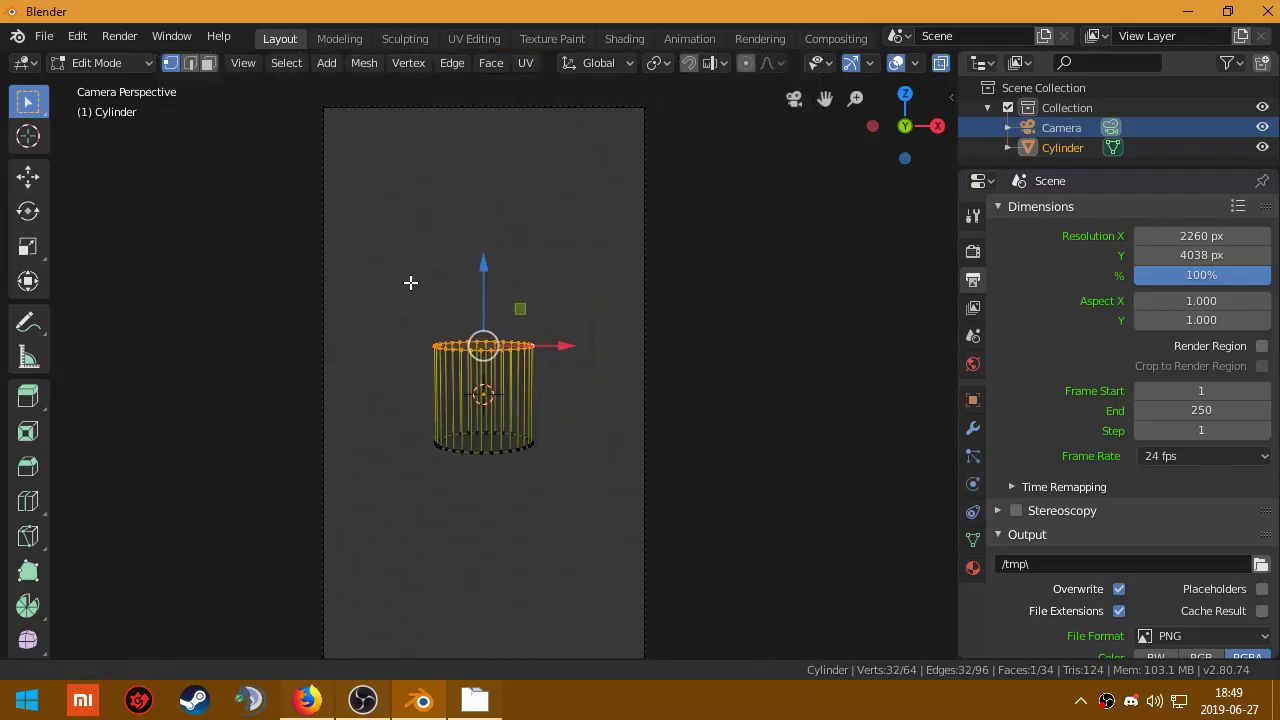
scroll(450, 325, up, 2)
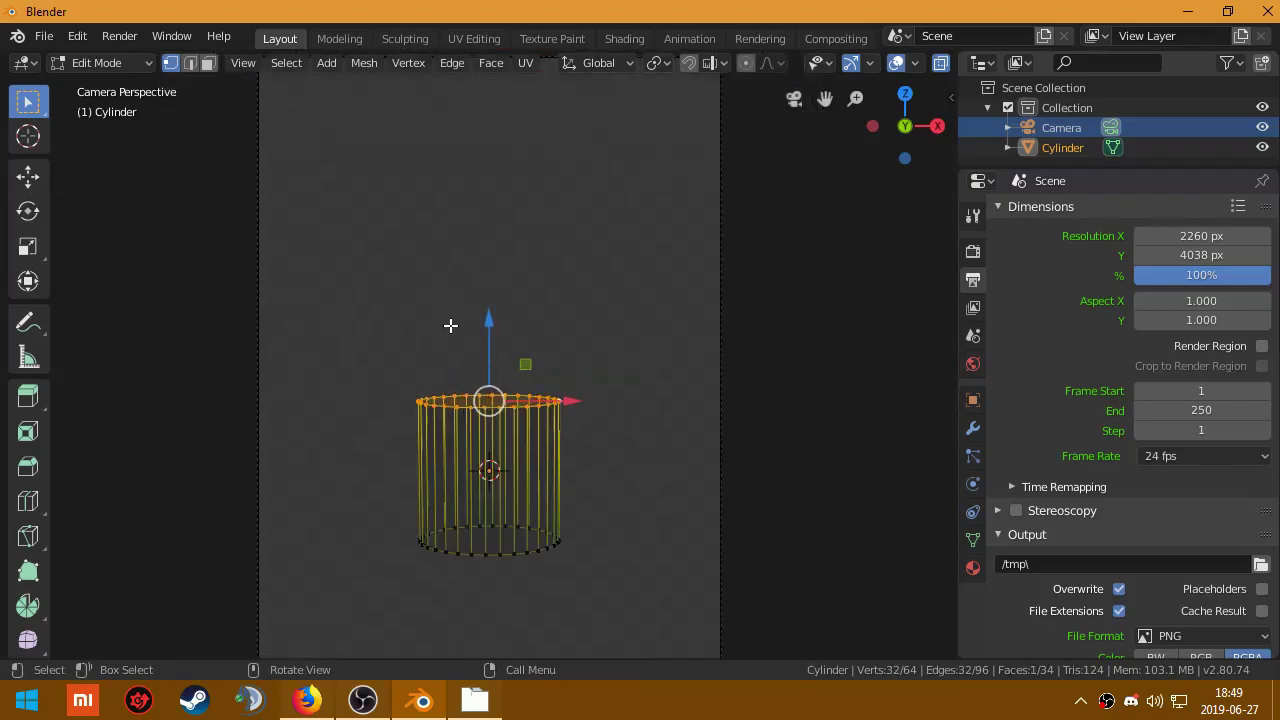
drag(486, 403, 472, 92)
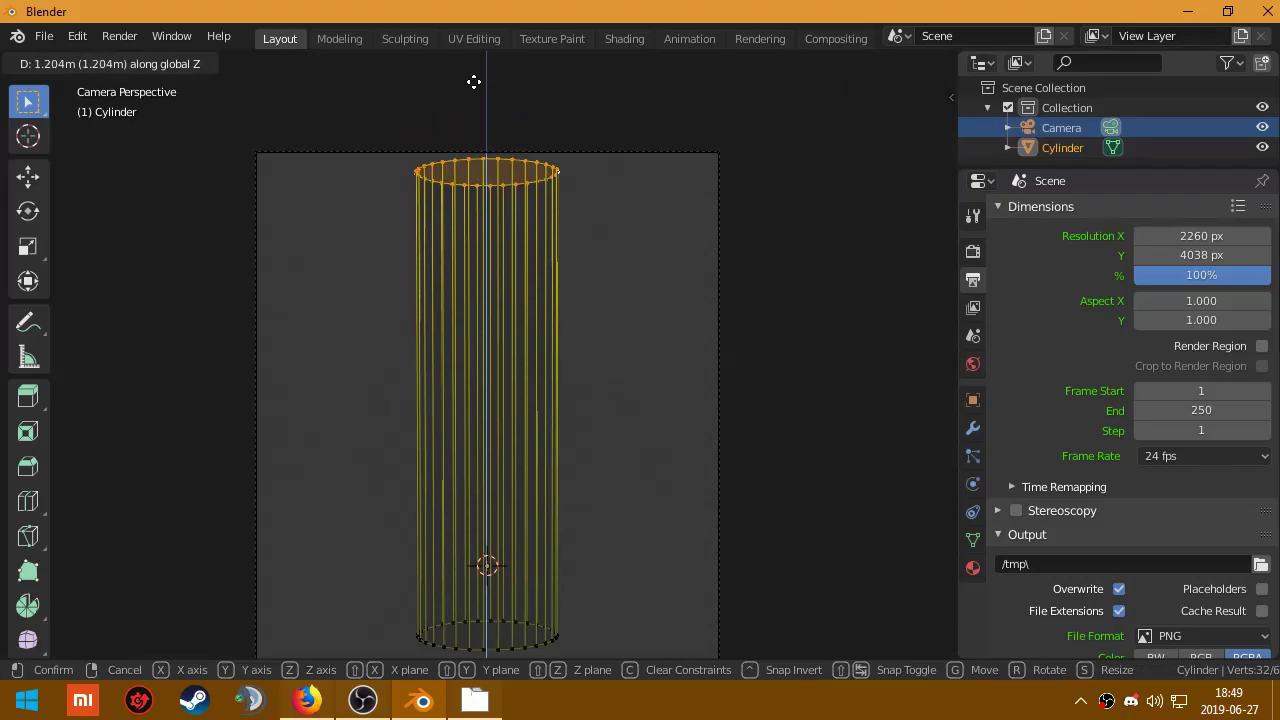
scroll(463, 423, down, 1)
shift+scroll(450, 380, down, 3)
Step: Select the bottom vertex ring and move it down along Z to lengthen the cylinder
click(441, 352)
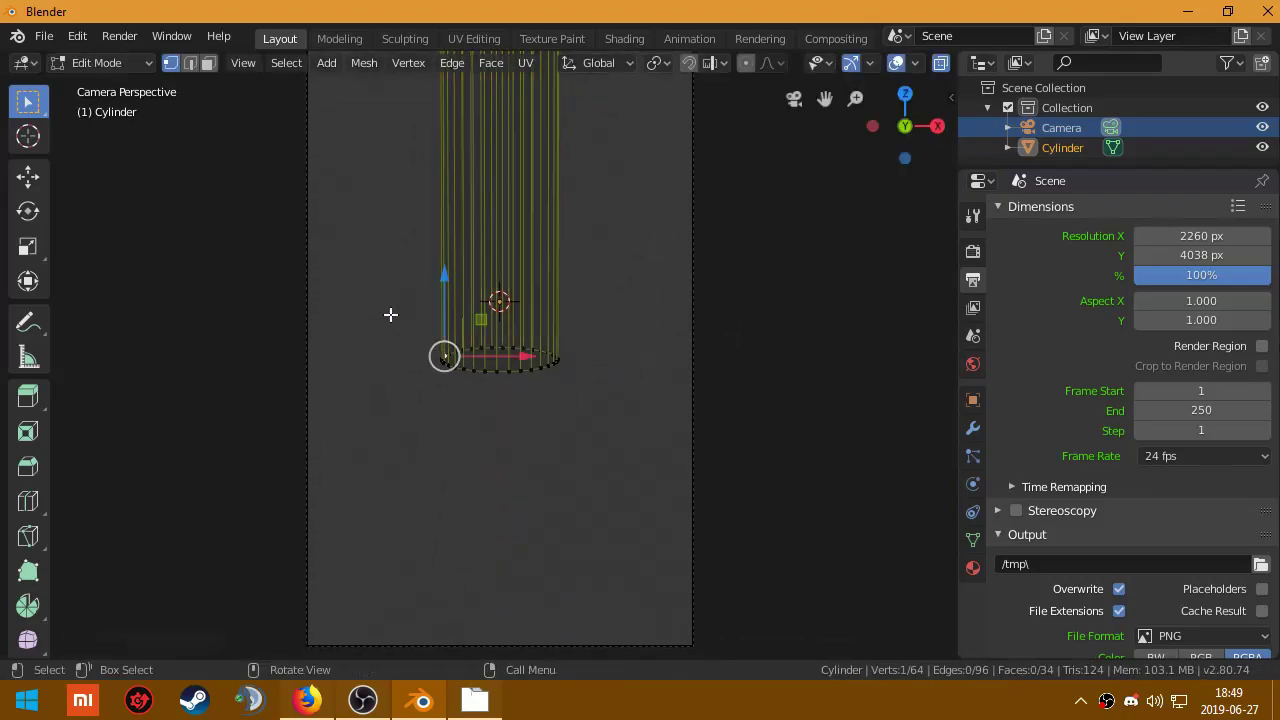
drag(391, 314, 671, 468)
key(g)
key(z)
click(508, 606)
shift+middle_drag(508, 606, 475, 337)
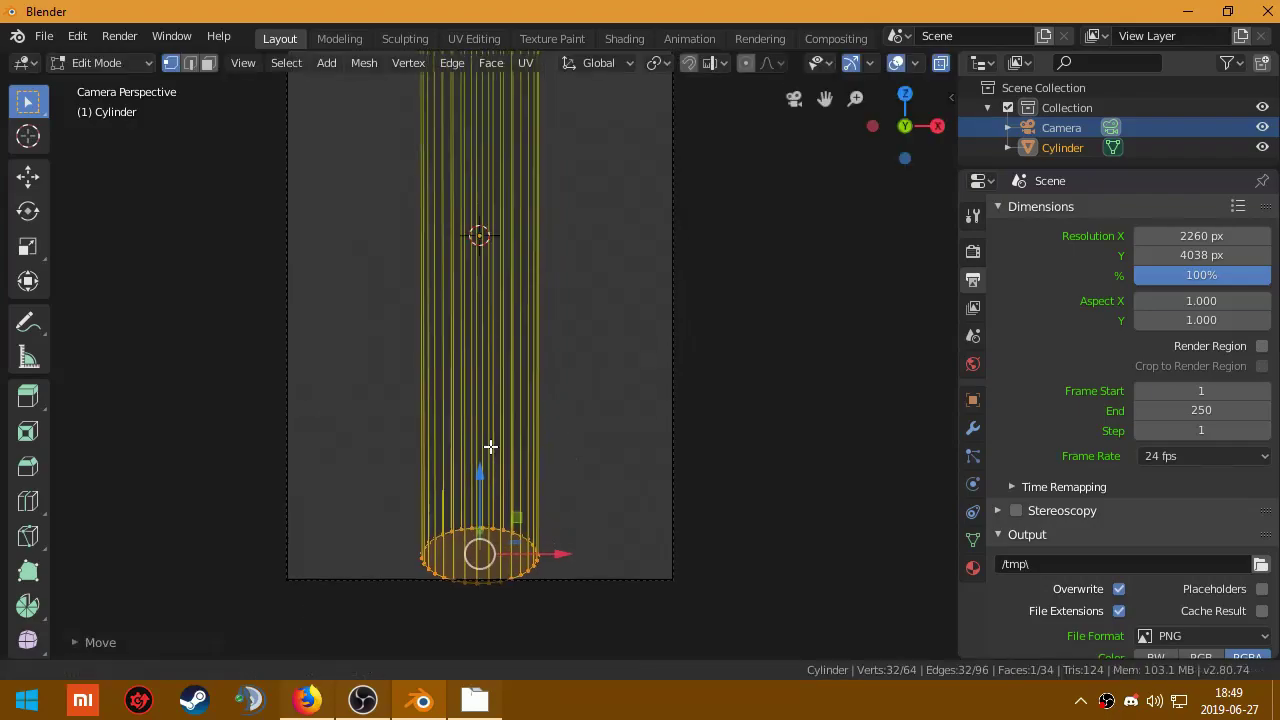
shift+scroll(475, 337, up, 2)
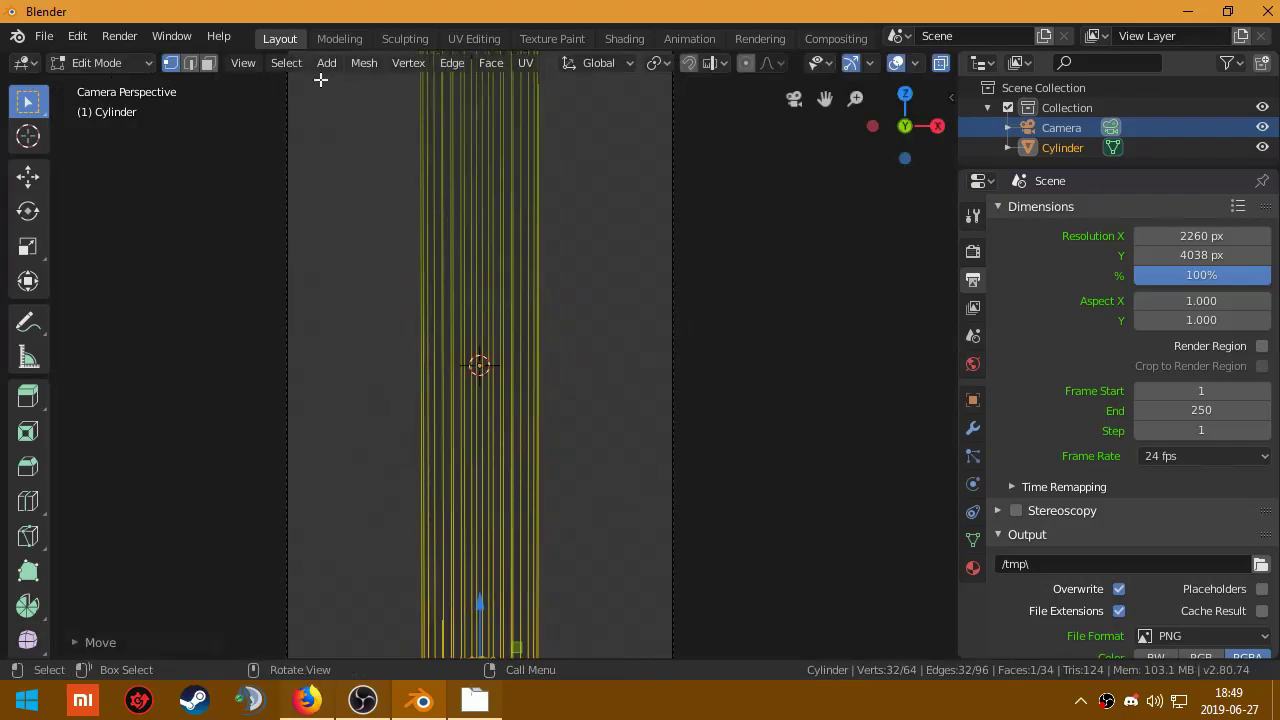
Step: Switch to material preview shading and select the cylinder's front faces in face select mode
key(z)
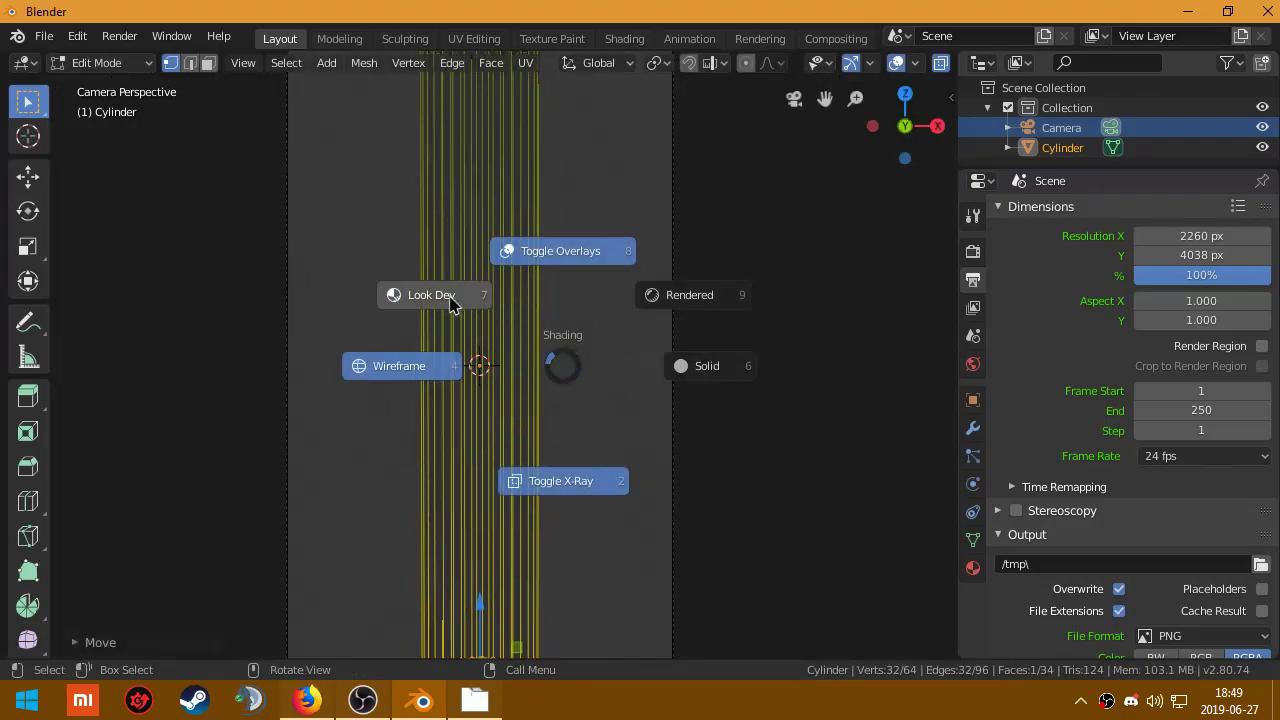
click(435, 295)
scroll(400, 223, down, 3)
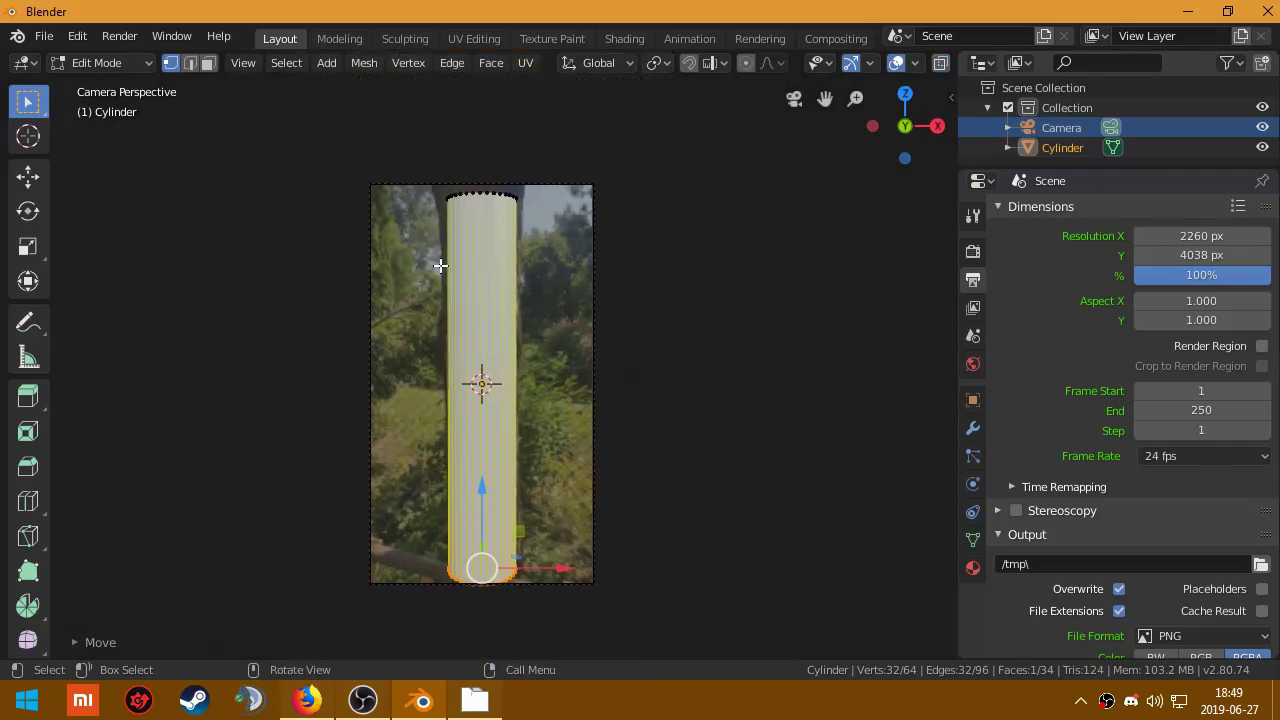
click(190, 176)
click(207, 63)
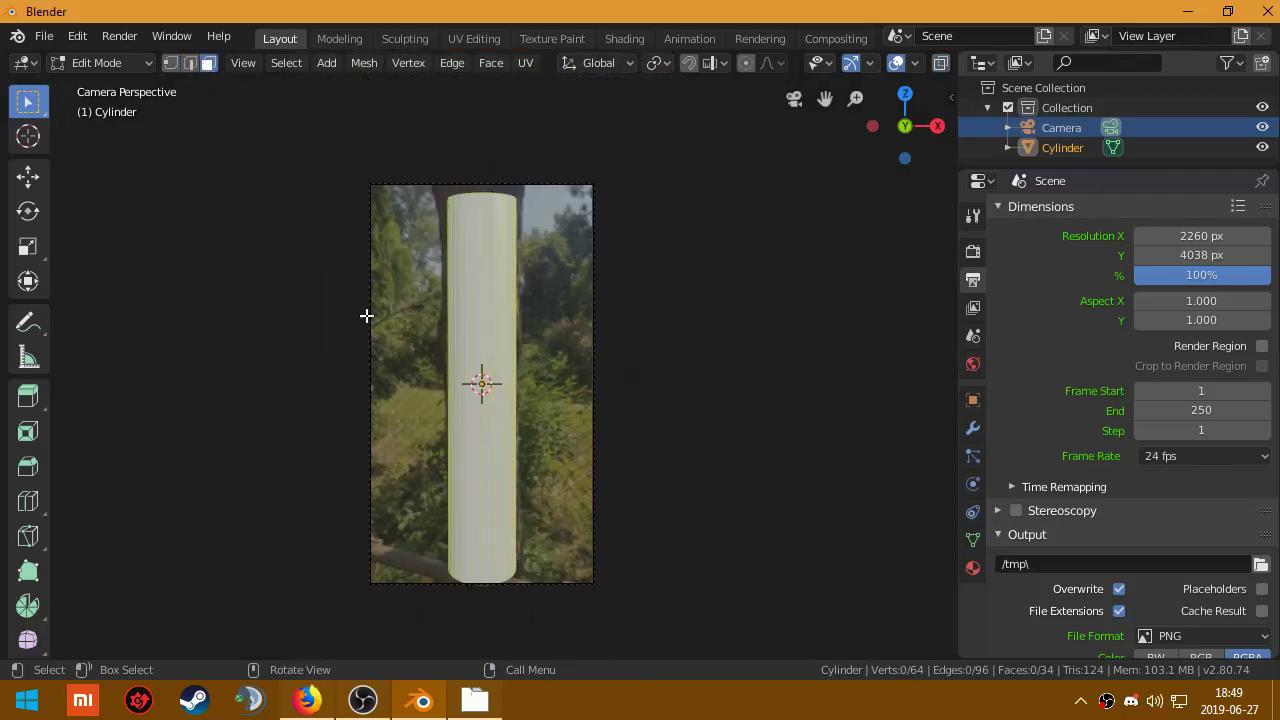
drag(396, 406, 584, 402)
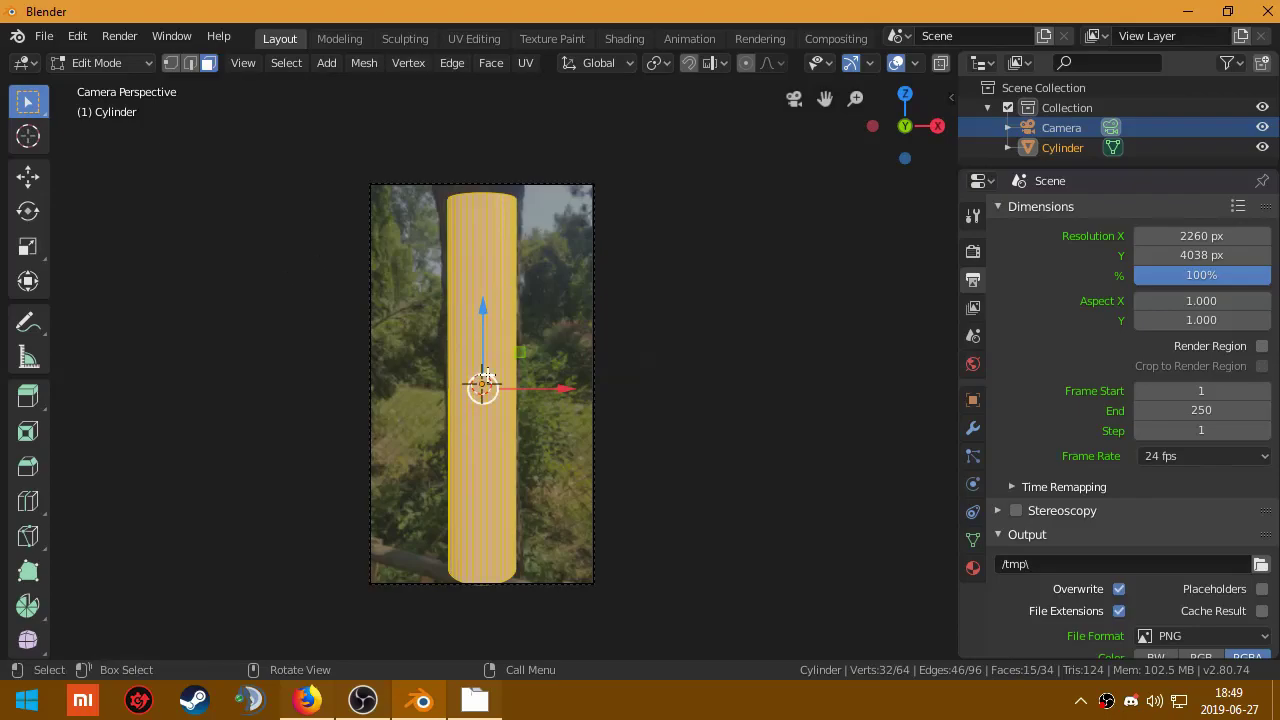
mouse_move(485, 376)
middle_down()
mouse_move(251, 403)
mouse_move(420, 396)
middle_up()
Step: Delete the selected faces, after undoing two trial deletions, leaving an open half-shell in camera view
key(x)
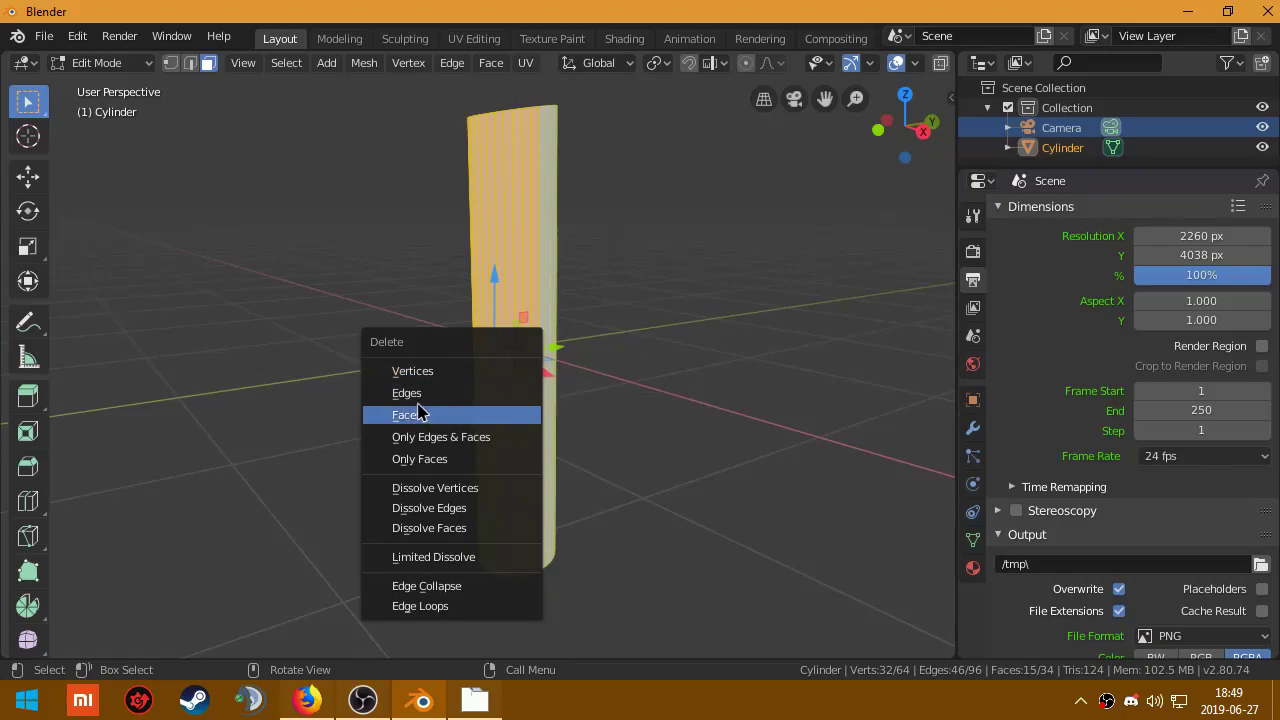
click(423, 368)
middle_drag(423, 368, 515, 330)
key(ctrl+z)
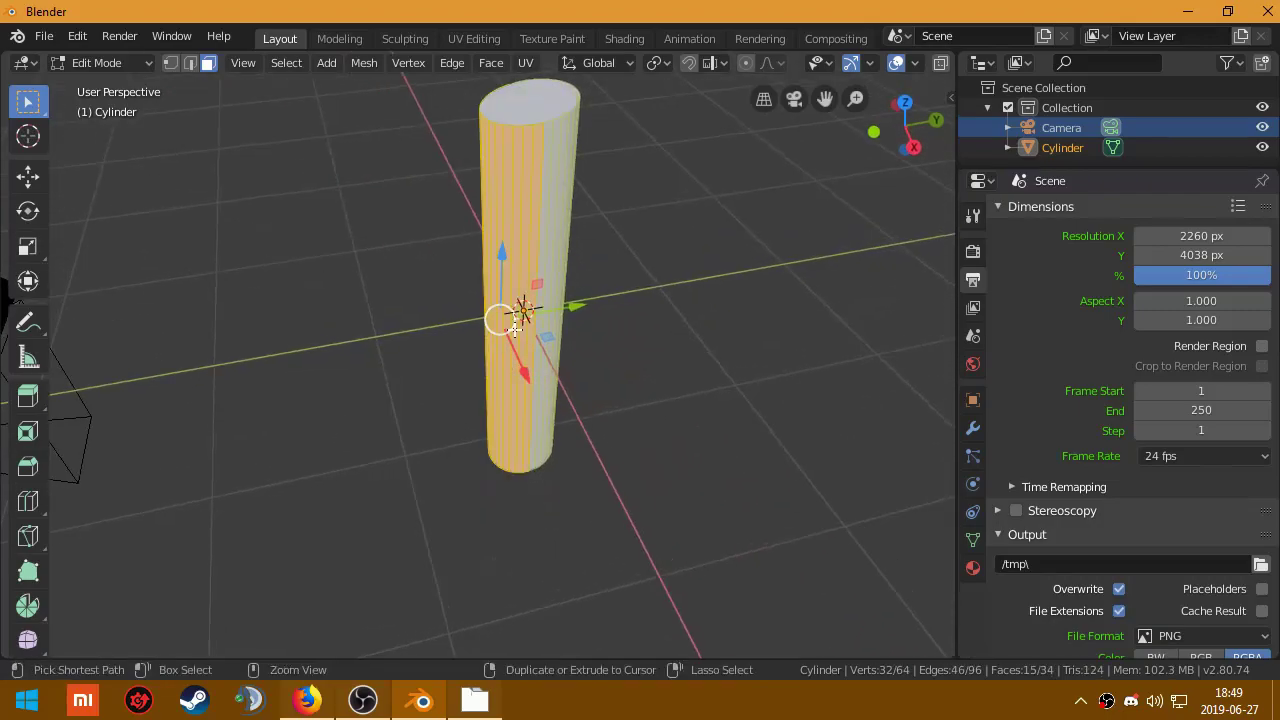
key(ctrl+z)
key(x)
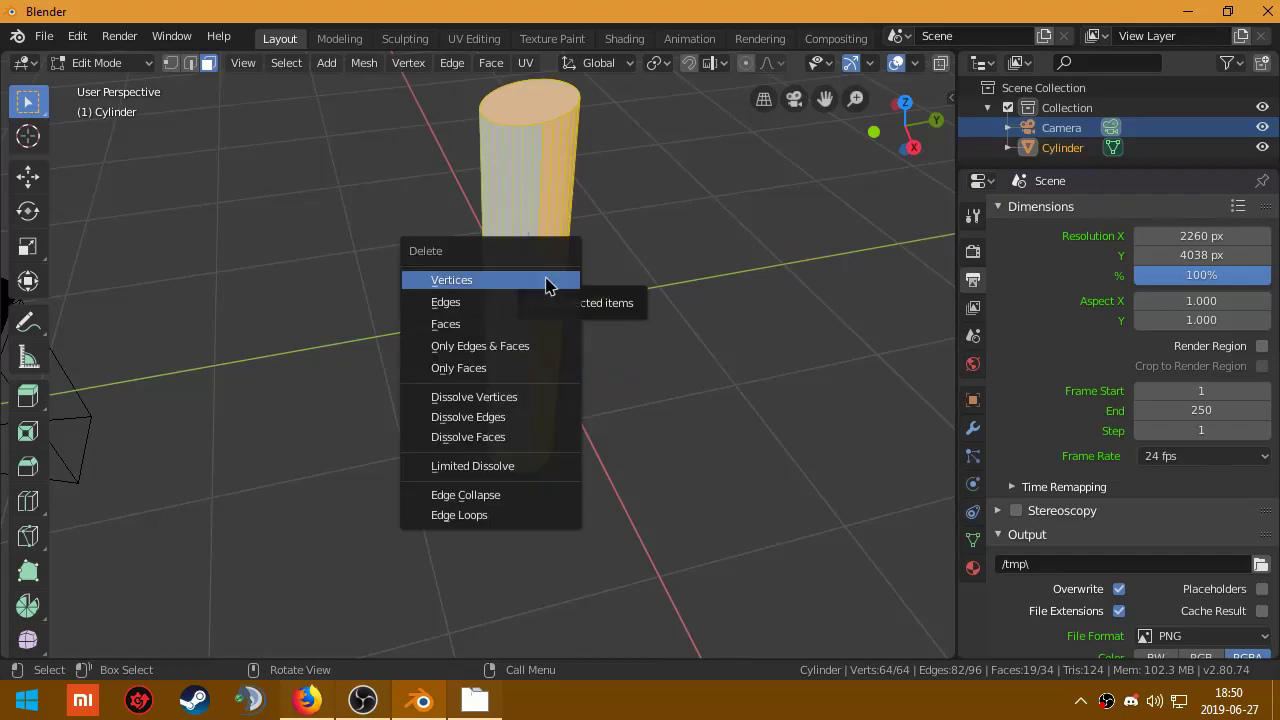
click(546, 282)
key(ctrl+z)
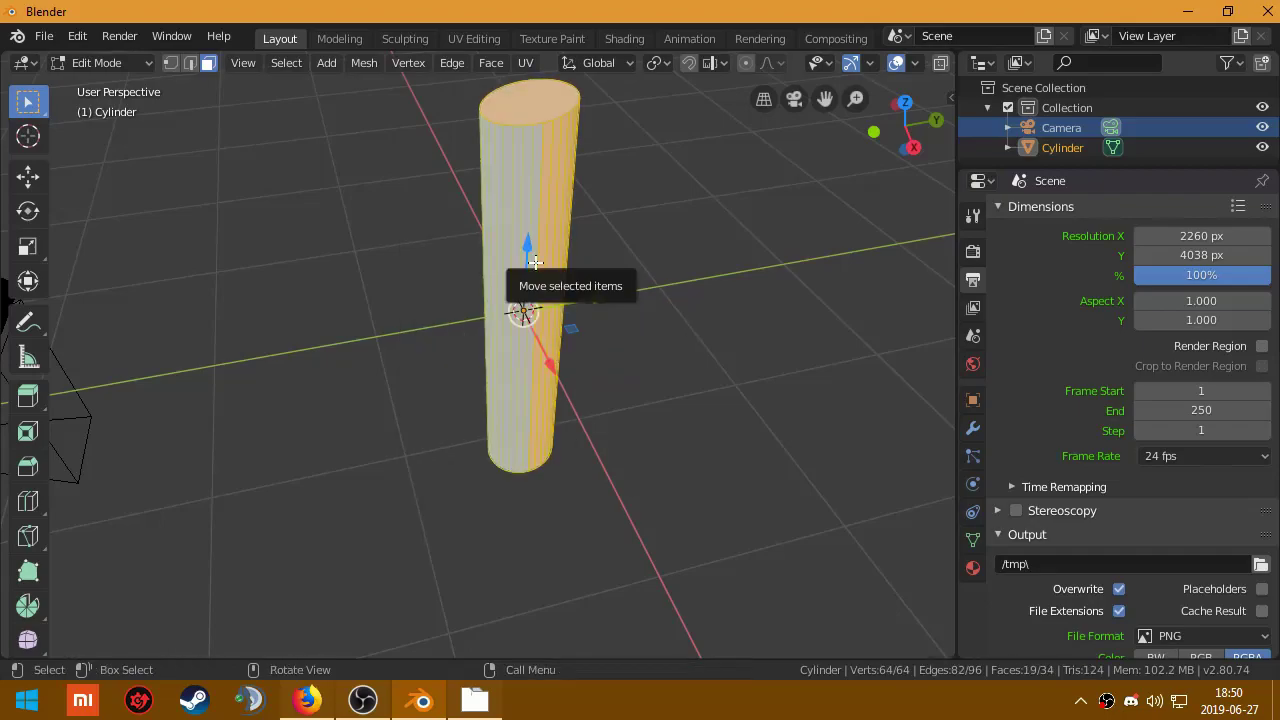
key(x)
click(434, 309)
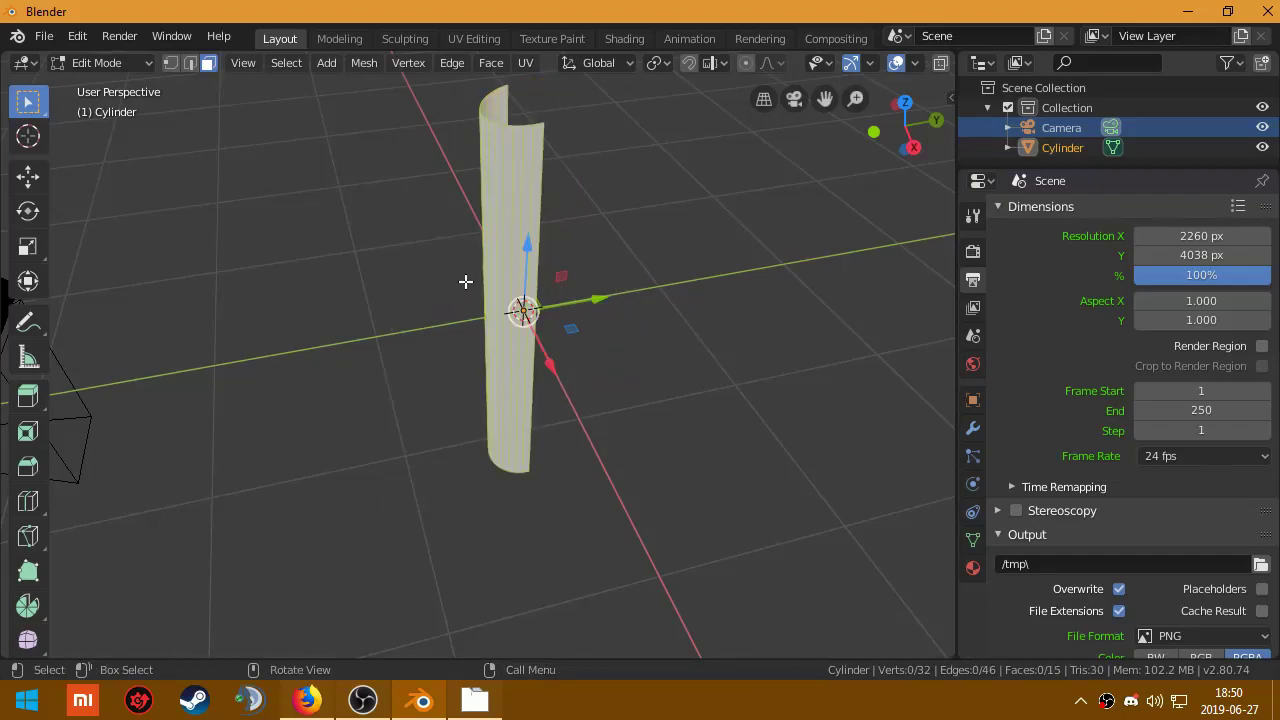
mouse_move(466, 280)
middle_down()
mouse_move(547, 203)
mouse_move(520, 238)
middle_up()
key(KP_0)
Step: Add six evenly spaced horizontal loop cuts across the shell with Ctrl+R, without sliding them
scroll(487, 309, up, 2)
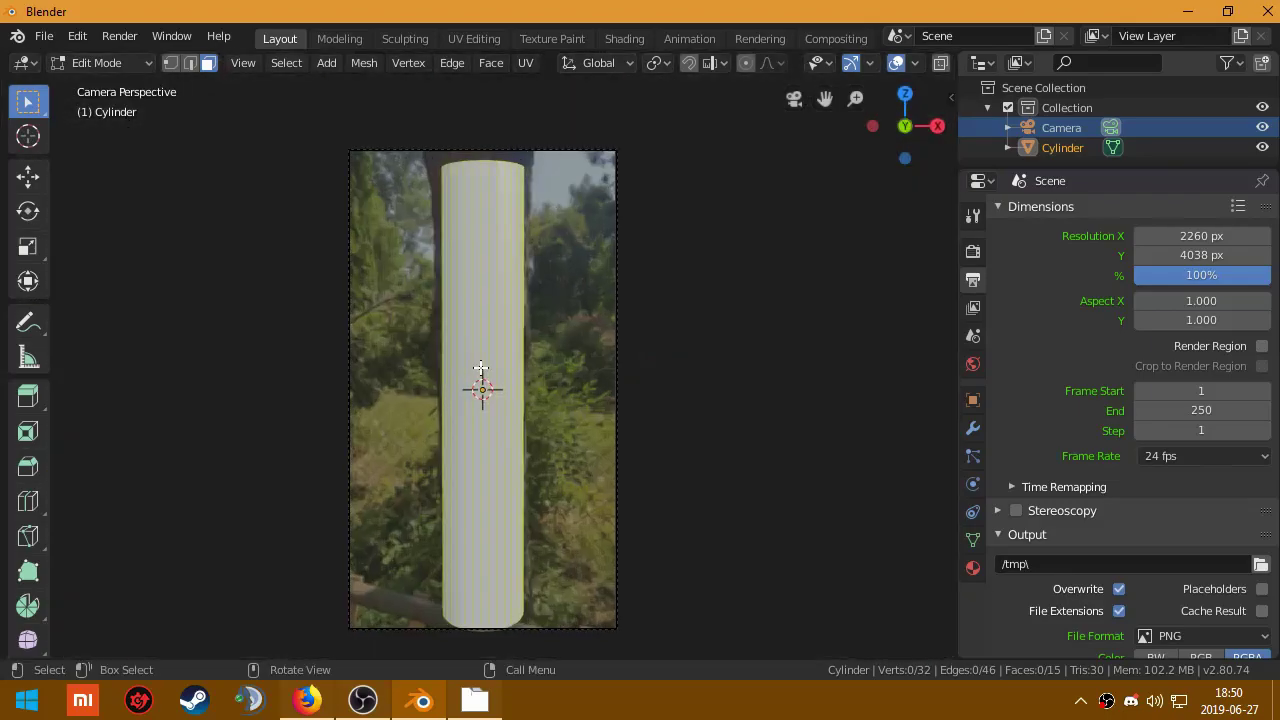
mouse_move(477, 376)
shift+middle_down()
mouse_move(475, 328)
mouse_move(473, 360)
shift+middle_up()
scroll(475, 330, up, 1)
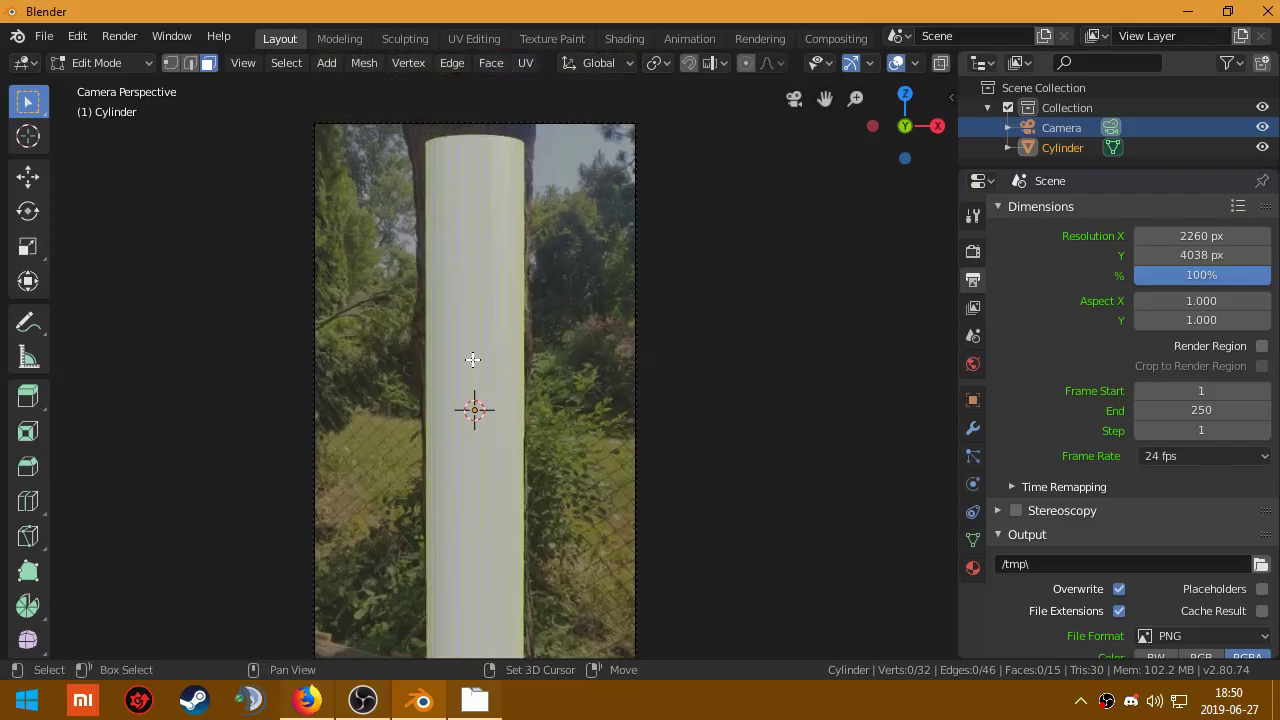
shift+middle_drag(478, 406, 474, 367)
key(ctrl+r)
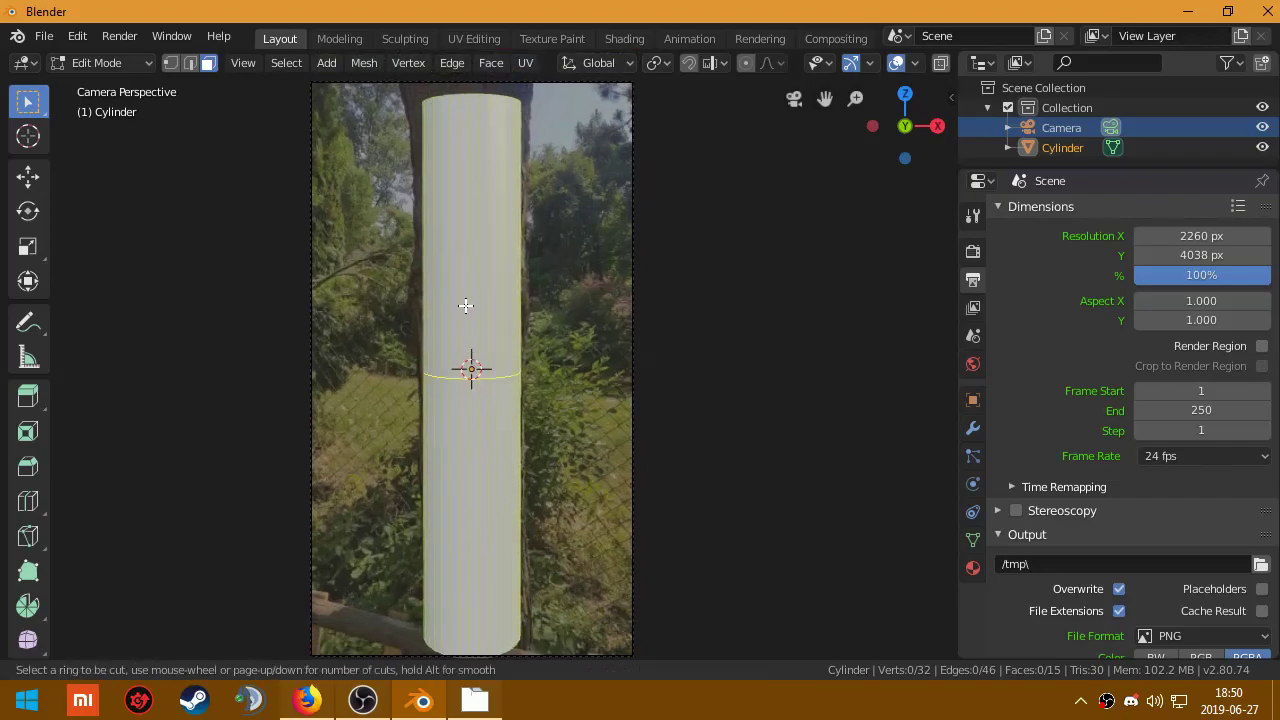
scroll(466, 305, up, 3)
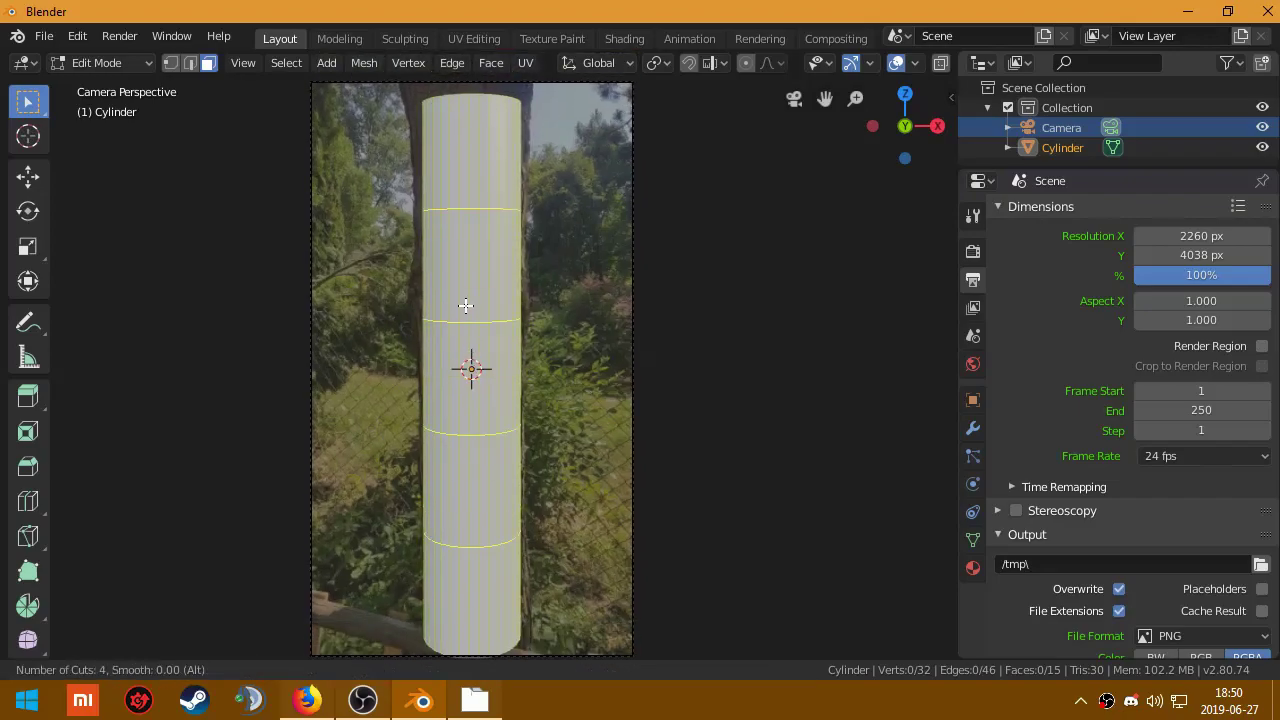
scroll(465, 305, up, 2)
click(465, 305)
right_click(465, 305)
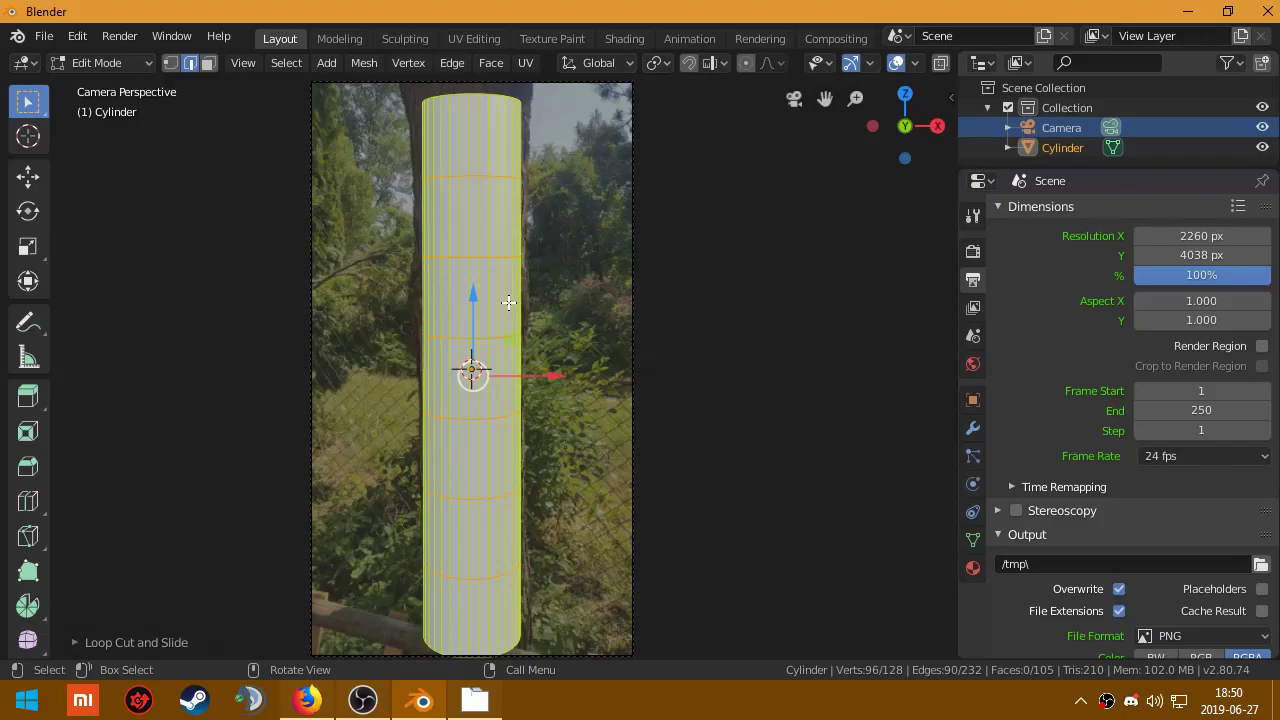
scroll(489, 357, up, 2)
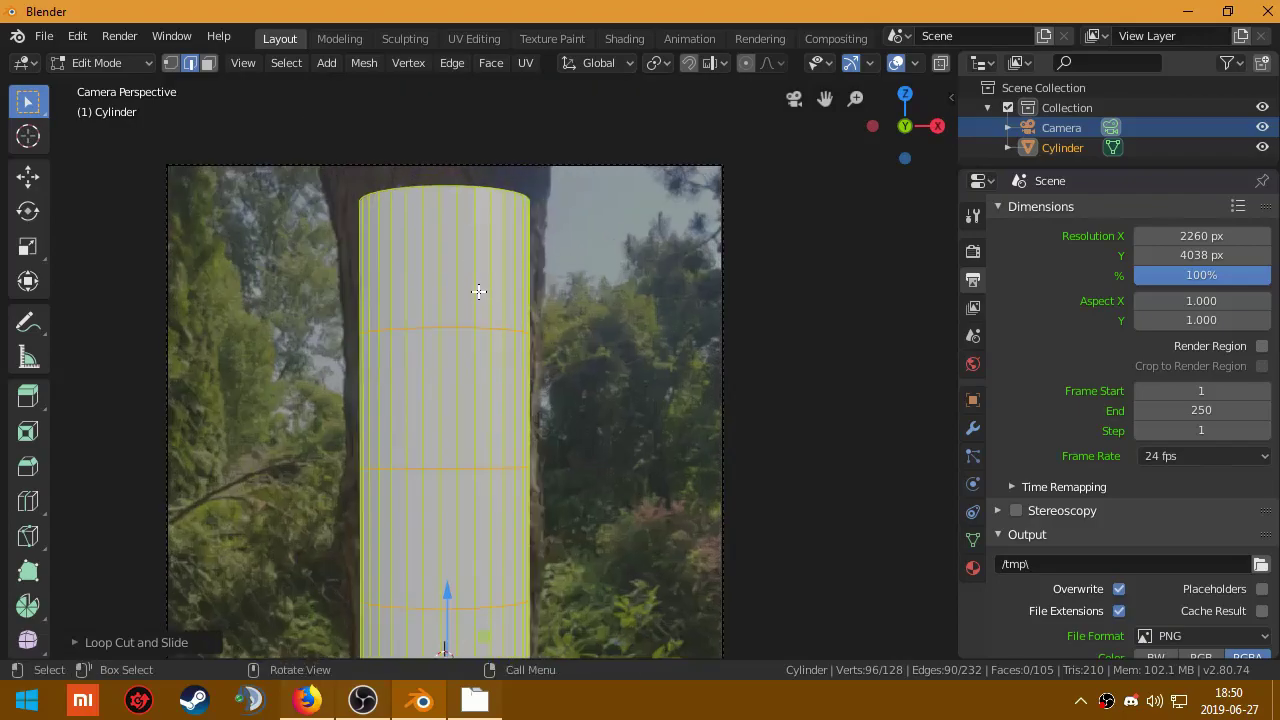
scroll(477, 291, up, 1)
scroll(503, 389, up, 3)
scroll(503, 385, up, 1)
shift+middle_drag(500, 366, 514, 286)
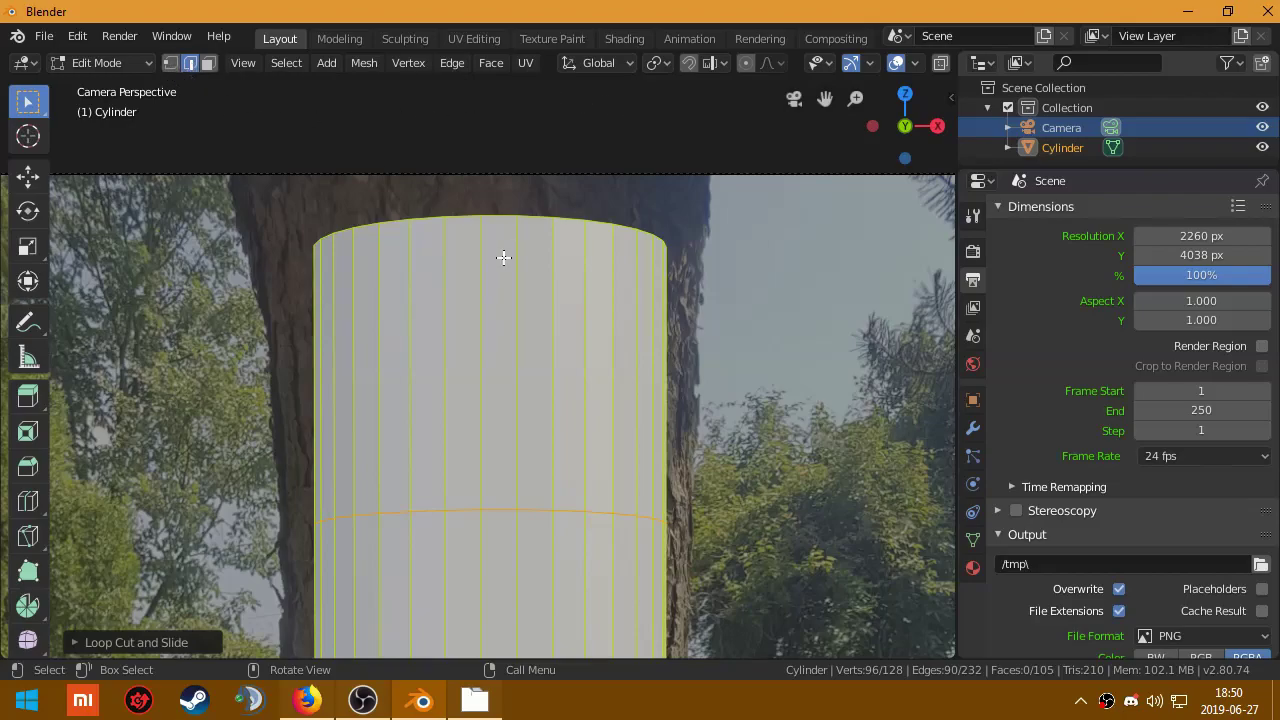
Step: Scale the shell's top edge loop wider so the upper end flares outward
alt+click(462, 217)
key(s)
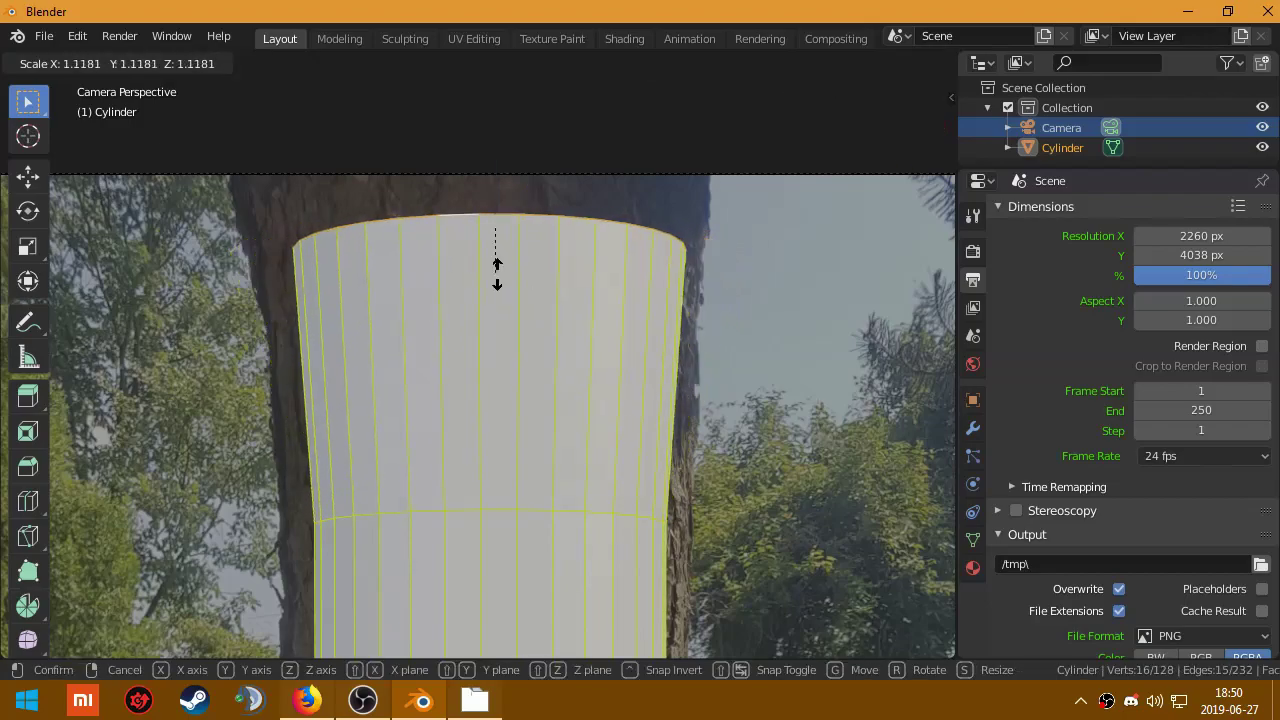
key(Escape)
key(s)
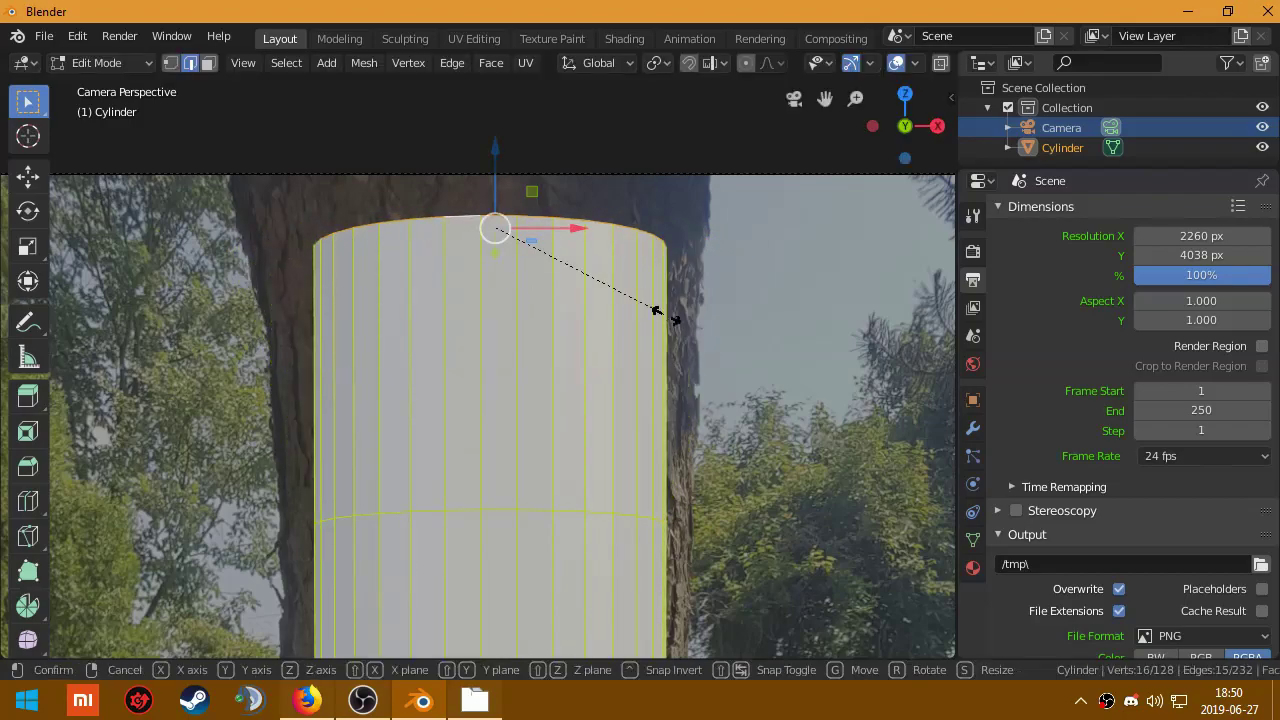
click(933, 390)
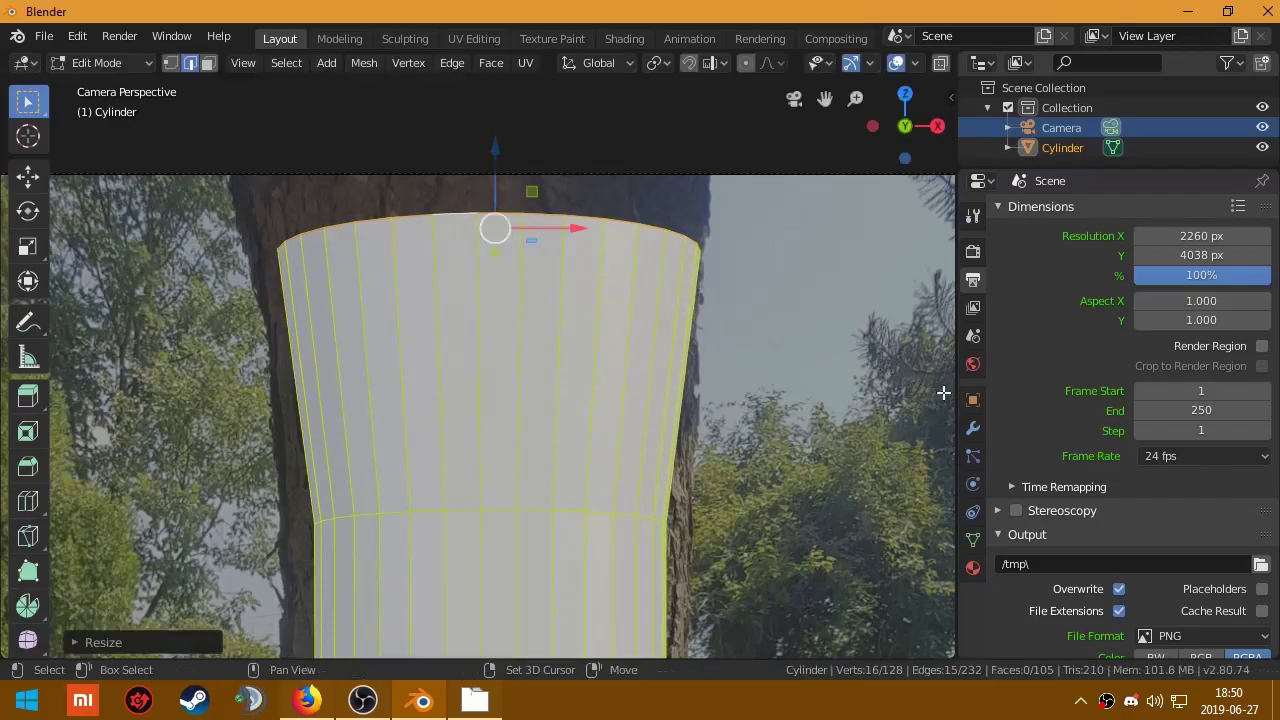
scroll(540, 370, down, 2)
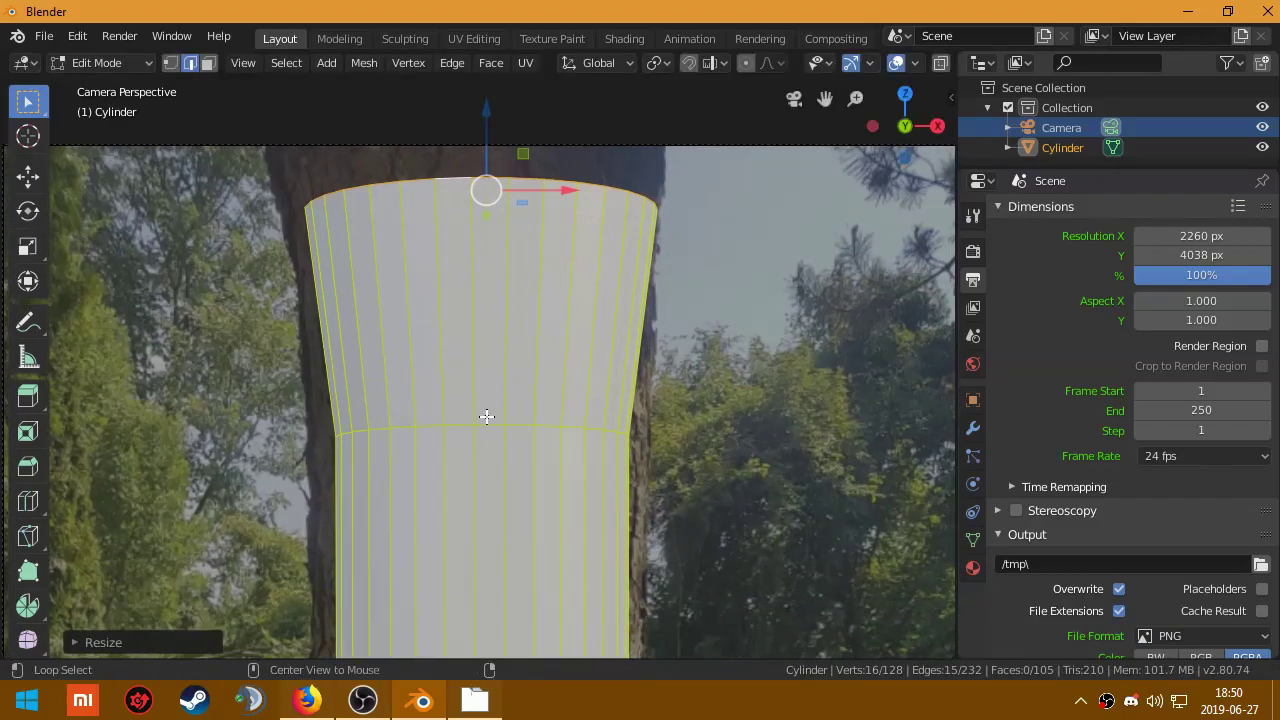
Step: Select the shell's middle edge loop and centre it in the view
alt+click(486, 428)
shift+middle_drag(506, 477, 512, 424)
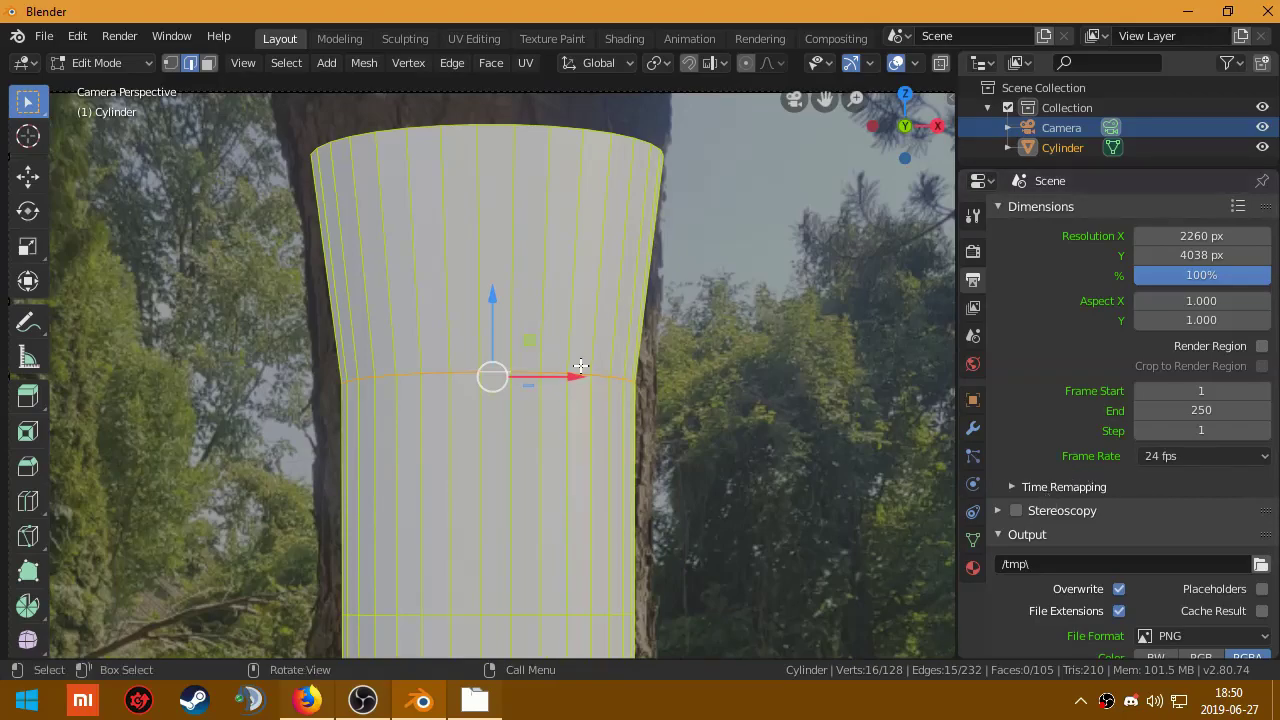
scroll(203, 265, down, 2)
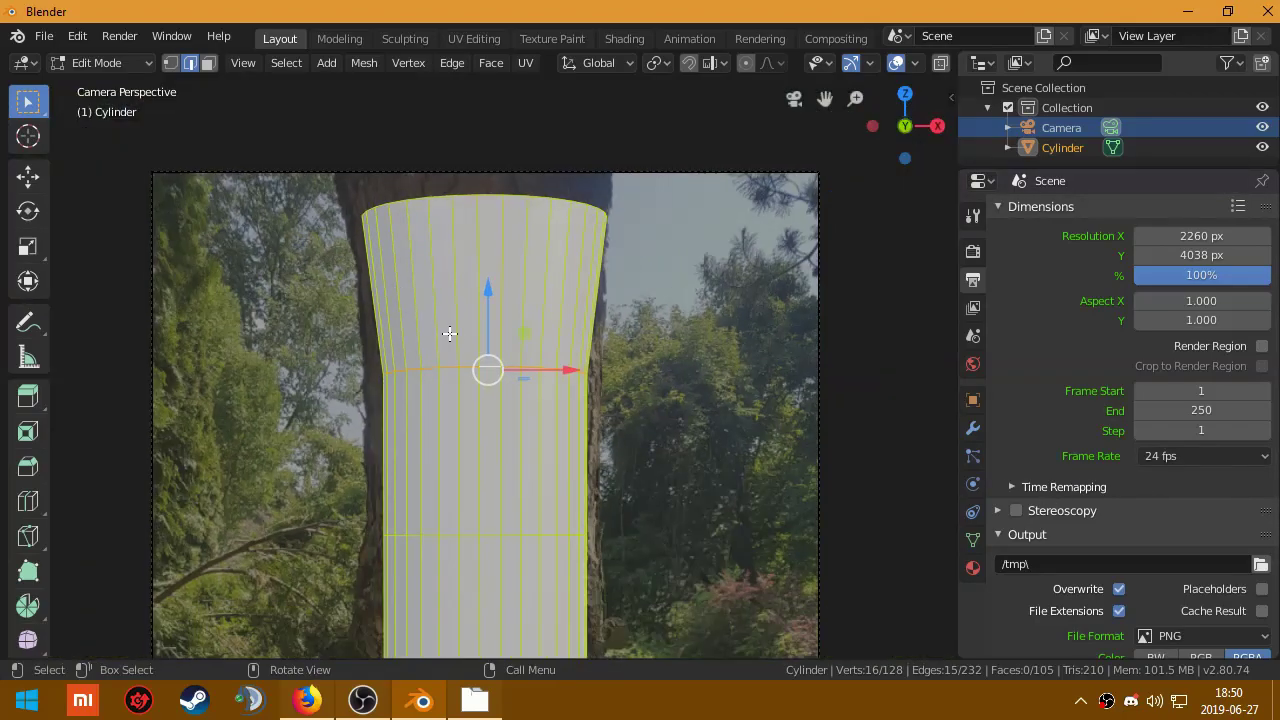
scroll(449, 333, up, 3)
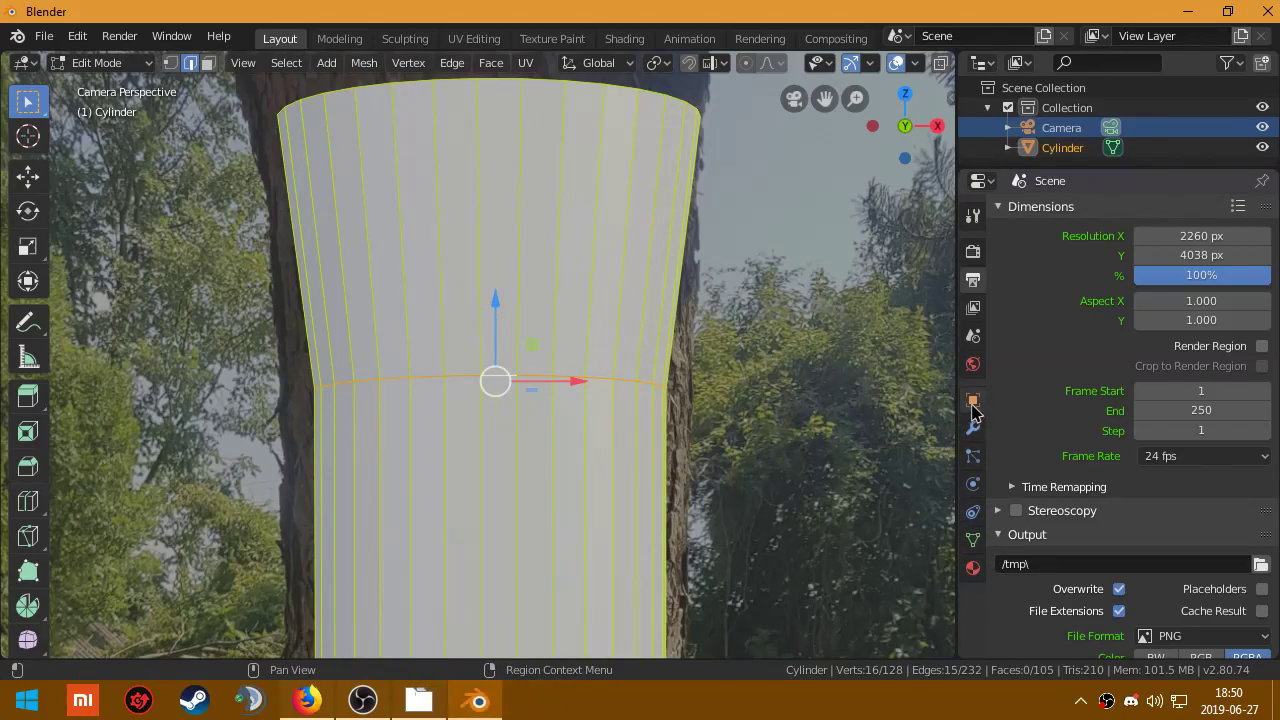
Step: In Object Properties, set the cylinder's Viewport Display 'Display As' option to Wire
click(971, 402)
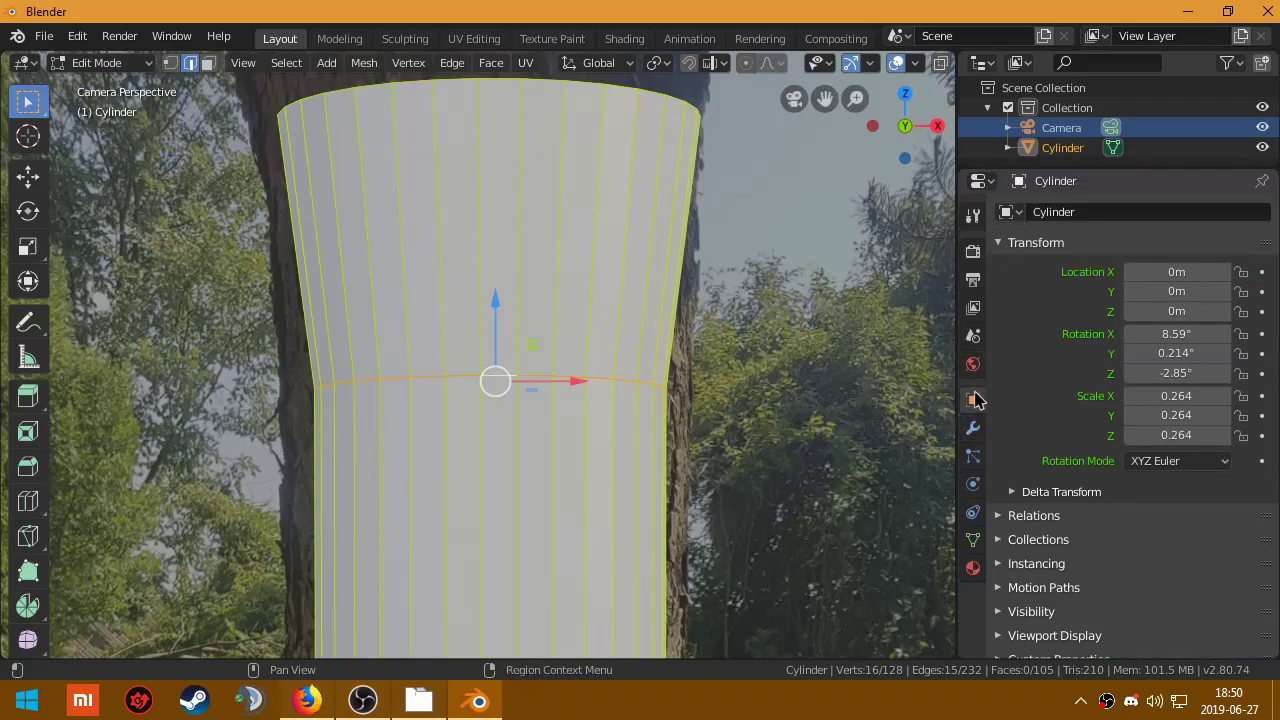
scroll(1040, 398, down, 1)
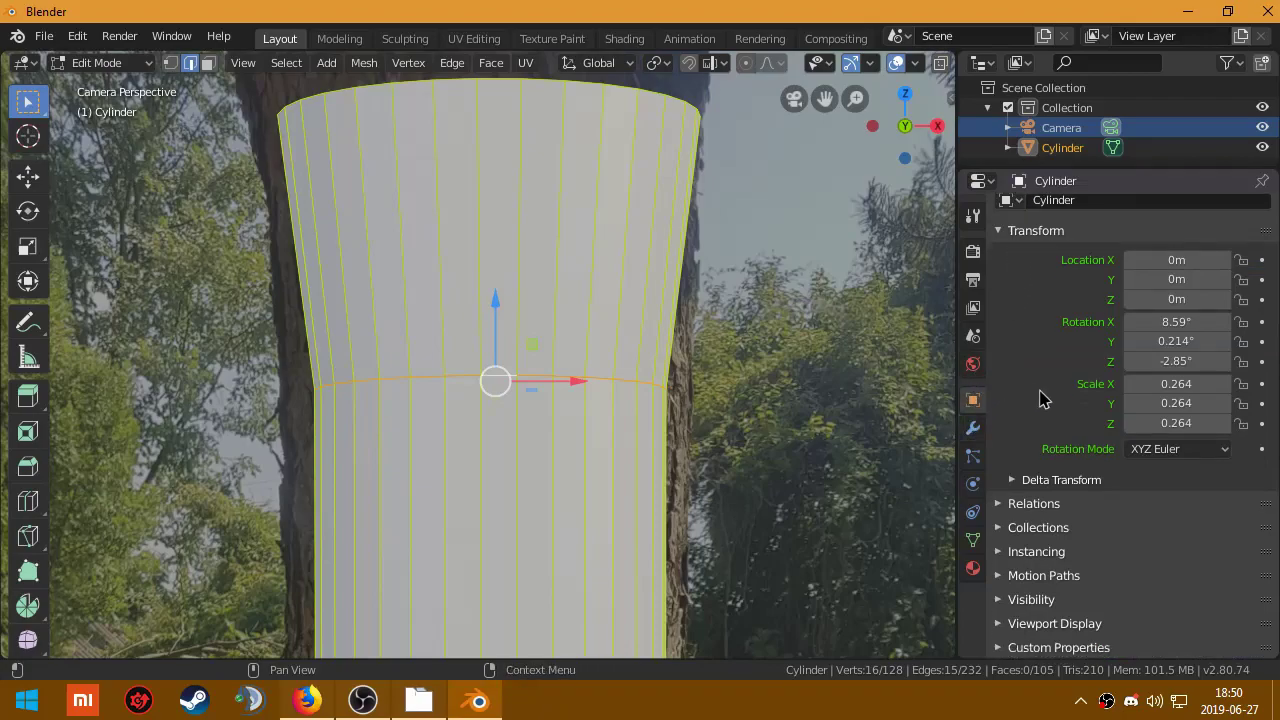
click(1013, 624)
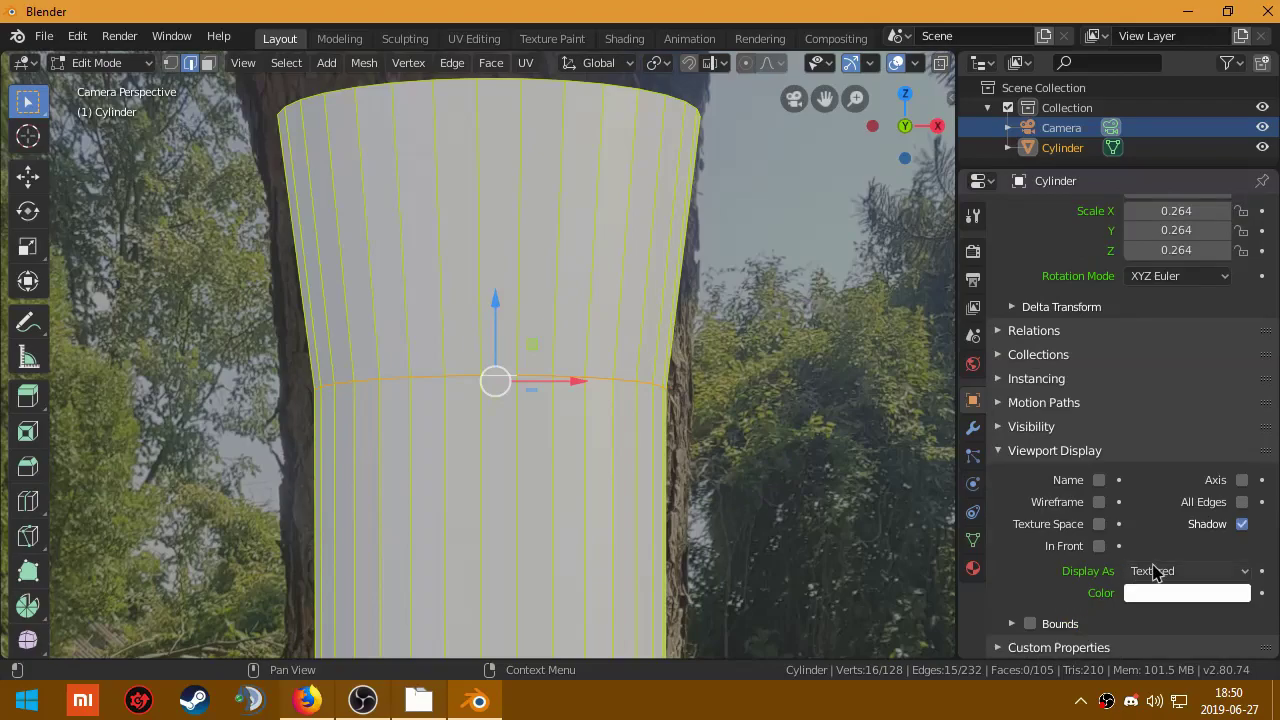
click(1157, 573)
click(1158, 530)
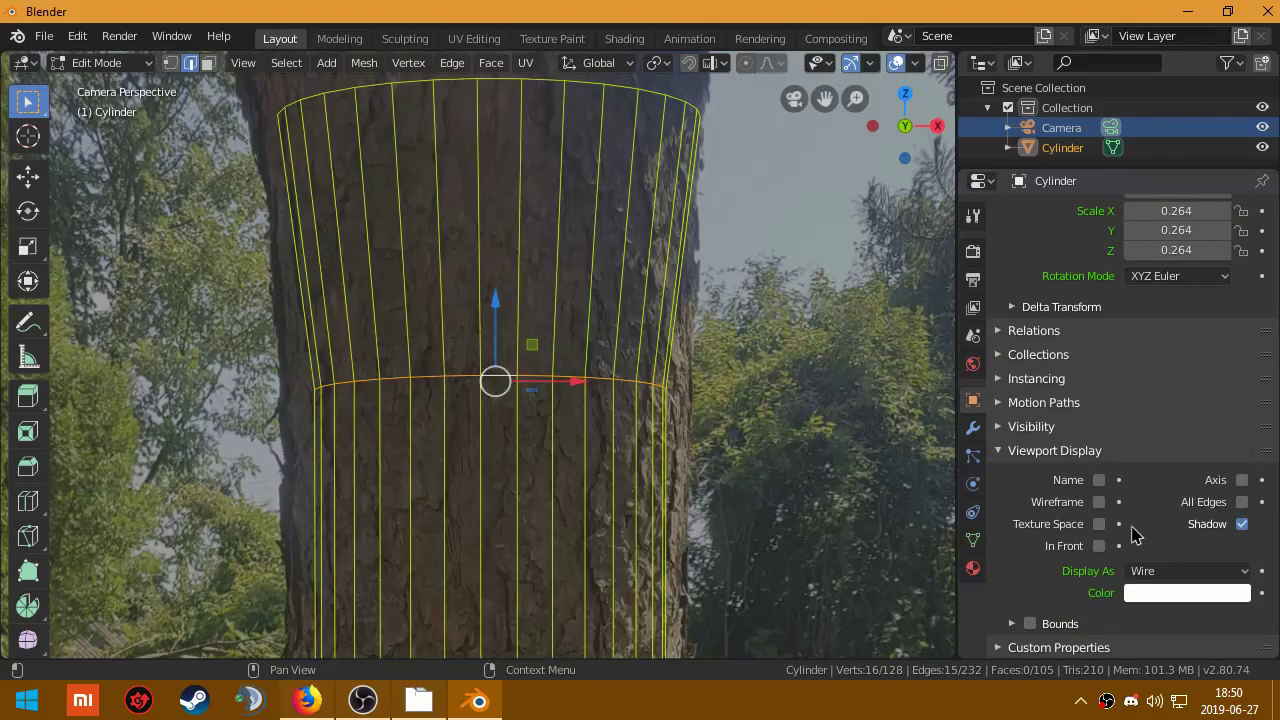
scroll(507, 433, up, 2)
scroll(600, 420, up, 2)
Step: Scale and reposition the selected ring slightly wider to follow the trunk's outline
scroll(686, 431, up, 2)
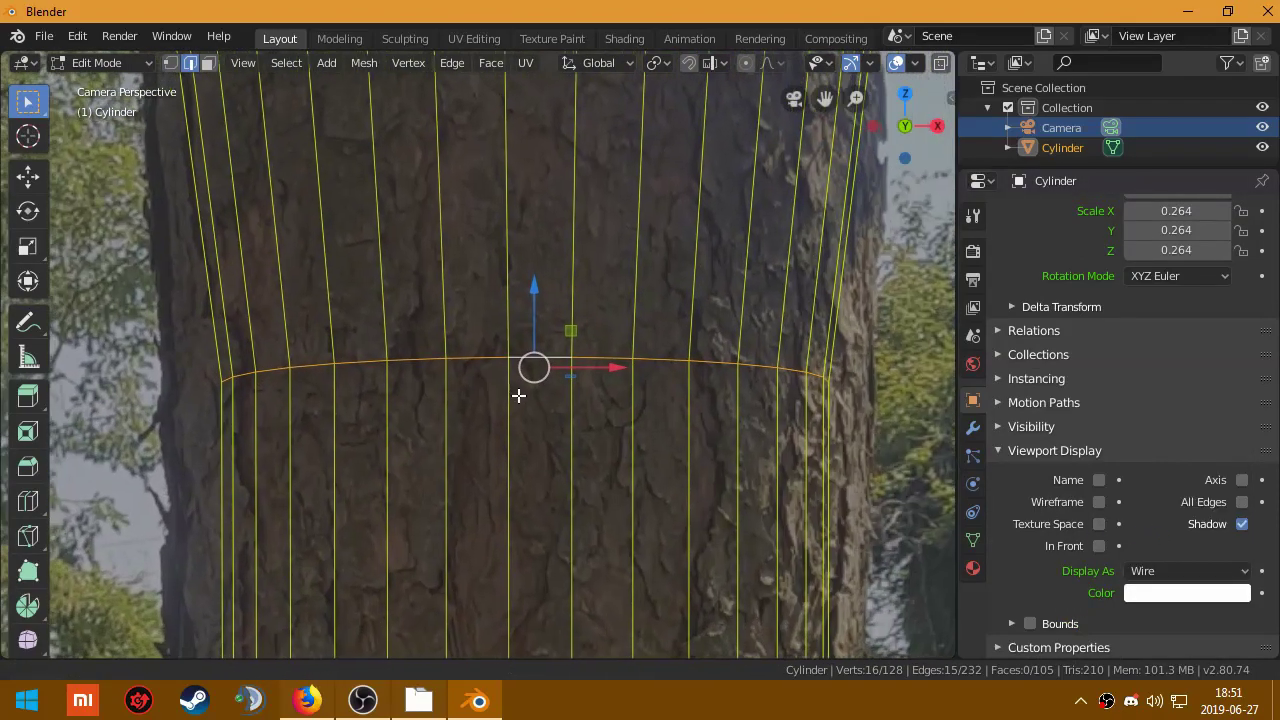
scroll(517, 394, up, 2)
key(s)
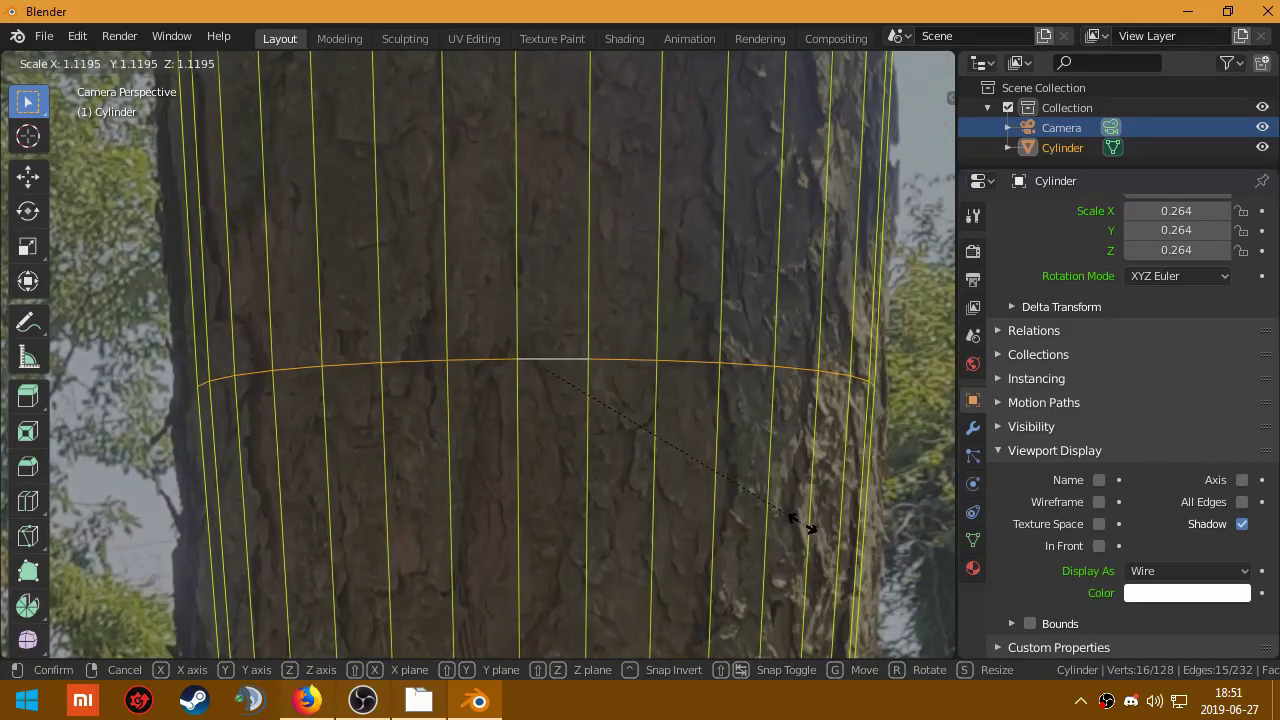
click(780, 512)
key(s)
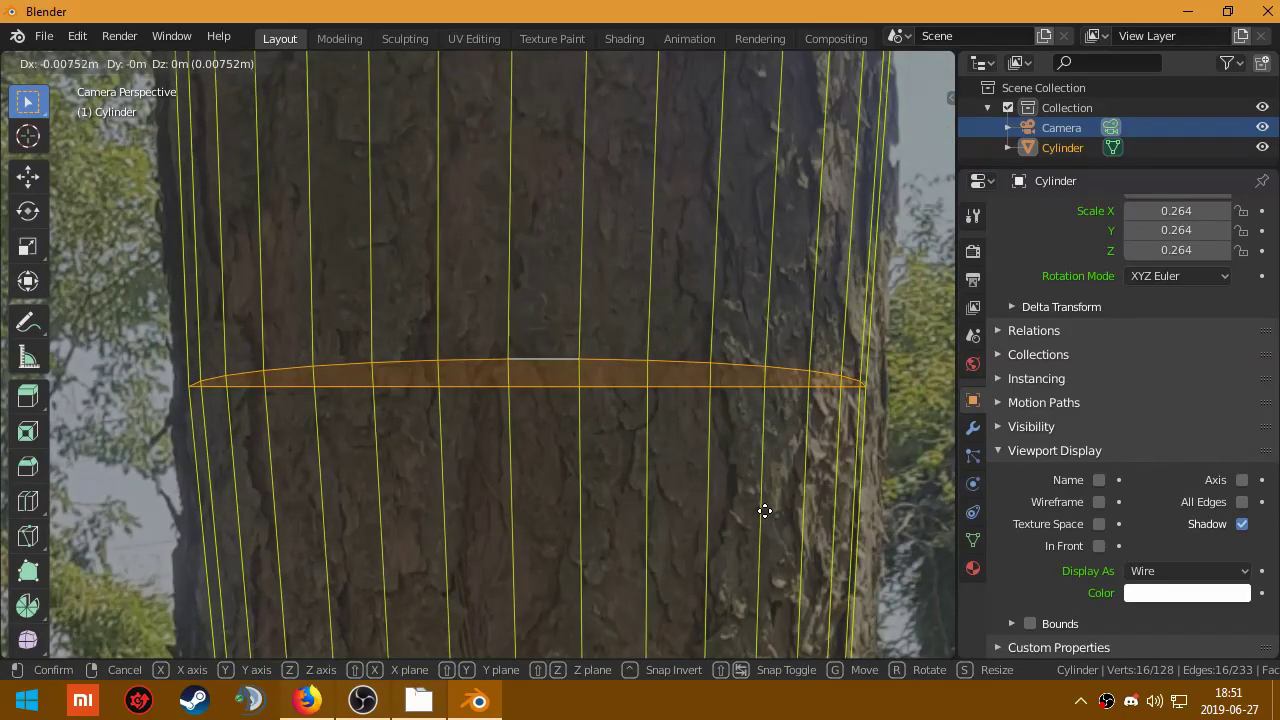
key(Escape)
key(g)
click(764, 513)
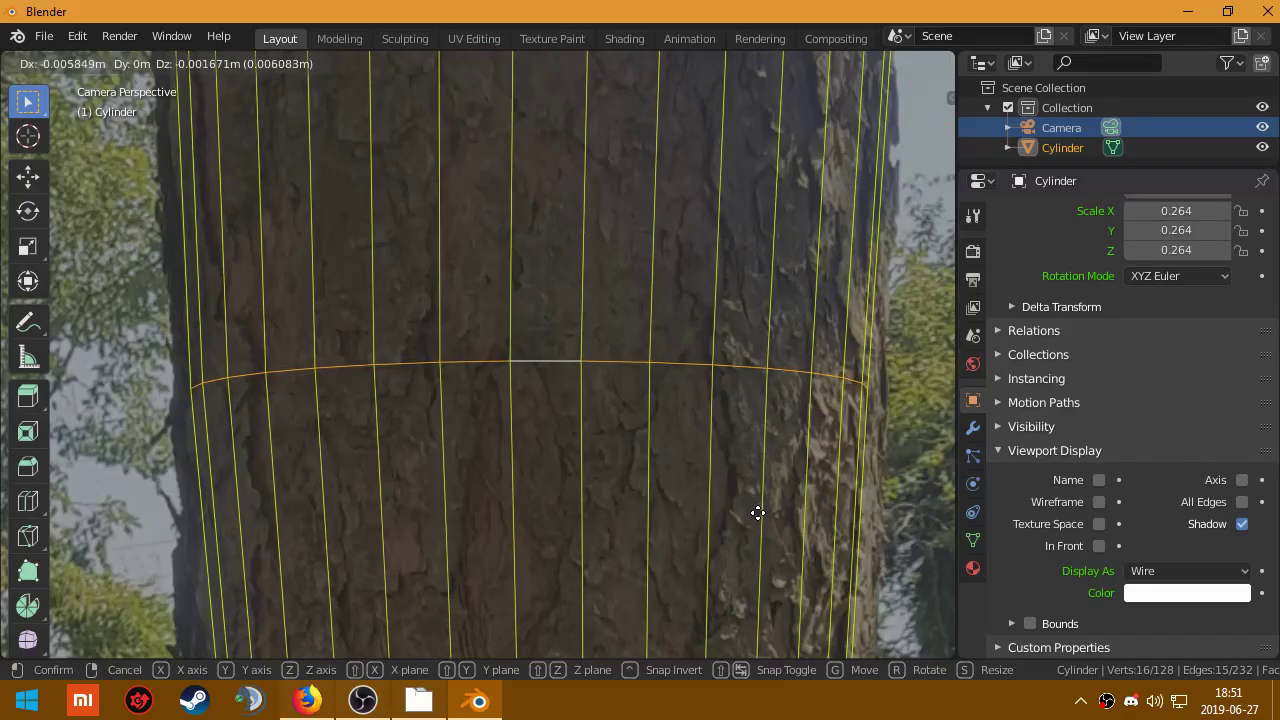
key(s)
click(757, 508)
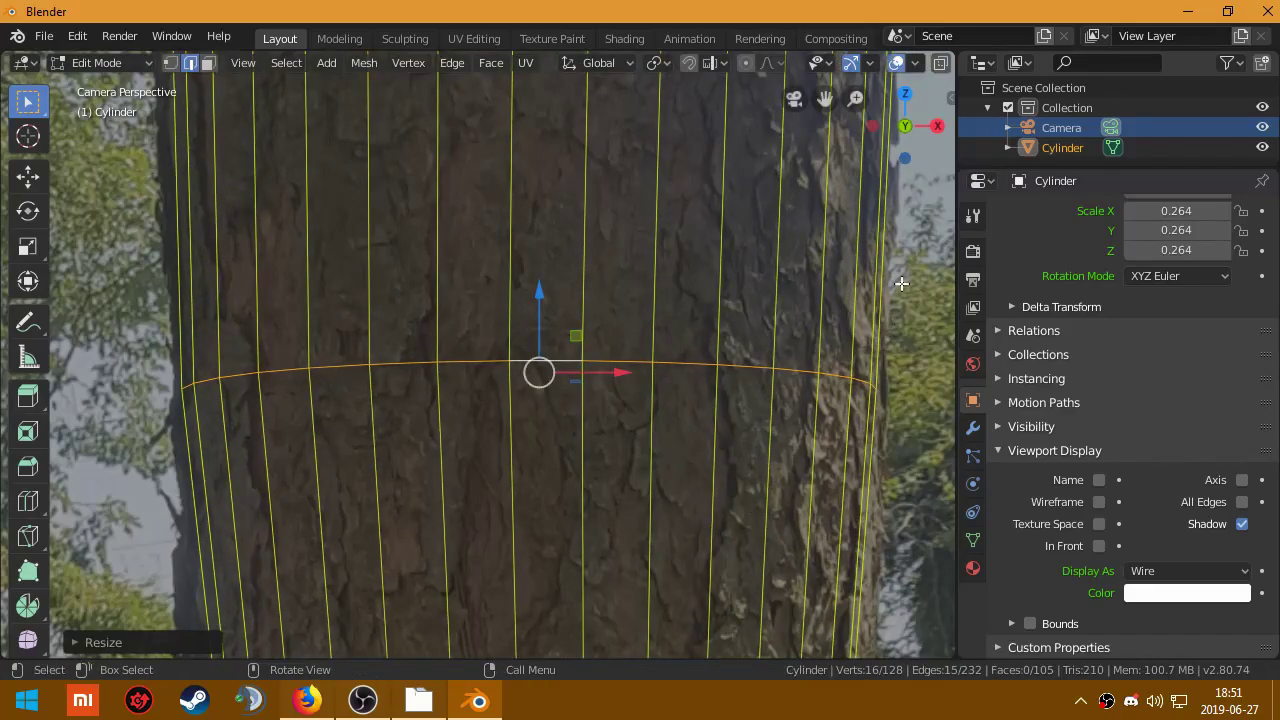
scroll(637, 483, down, 5)
scroll(499, 383, up, 5)
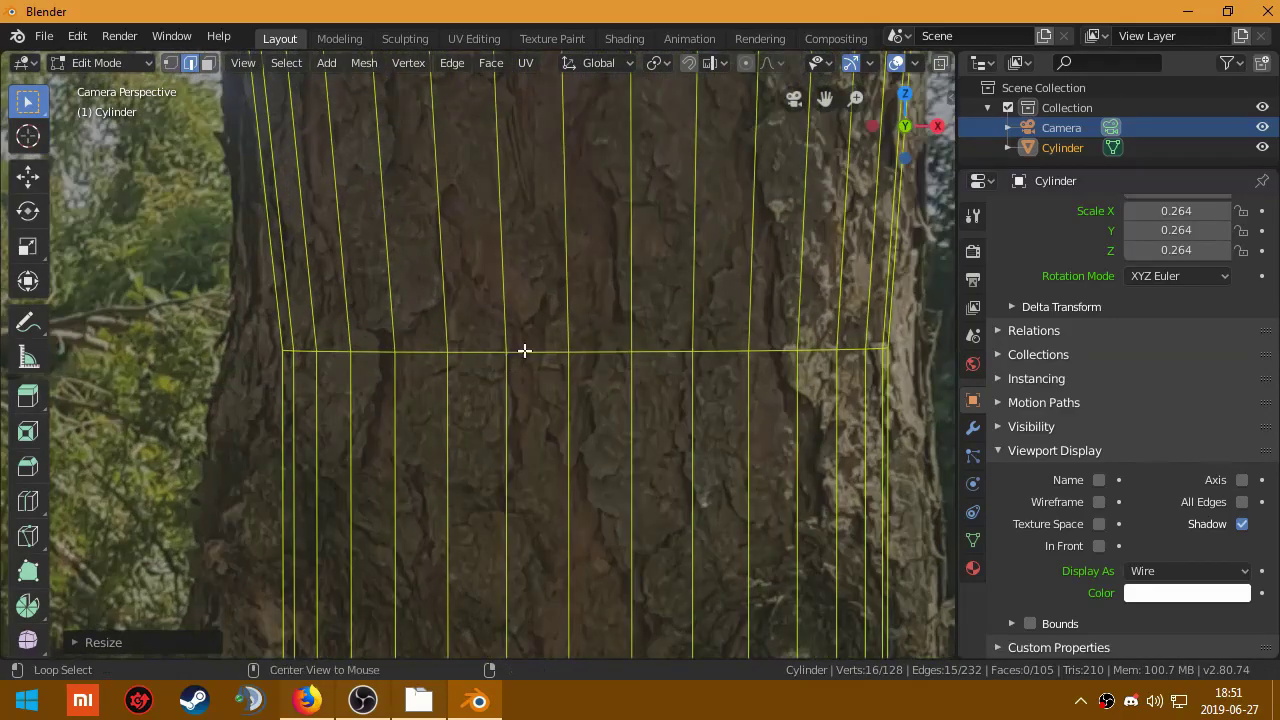
scroll(532, 347, down, 2)
scroll(534, 423, down, 3)
scroll(569, 251, up, 2)
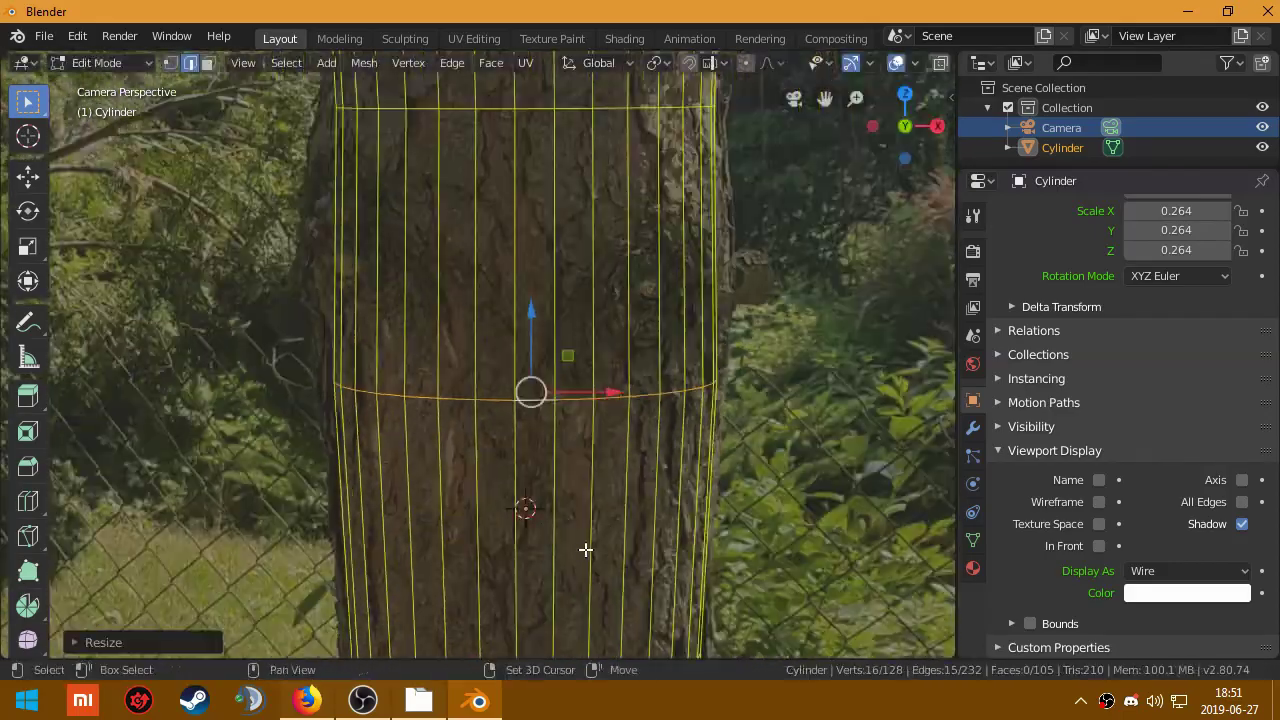
scroll(586, 546, up, 2)
scroll(620, 370, down, 1)
scroll(569, 560, up, 2)
Step: Select the cylinder's bottom edge loop and delete it
alt+click(583, 579)
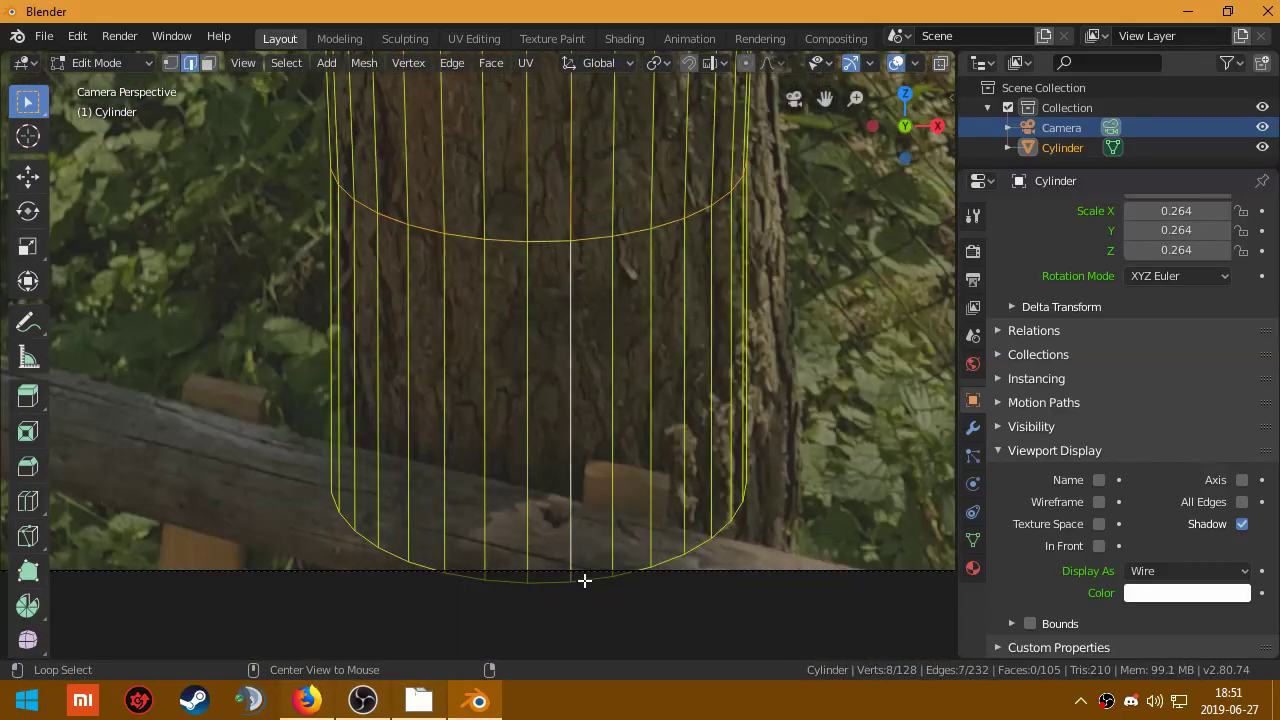
key(x)
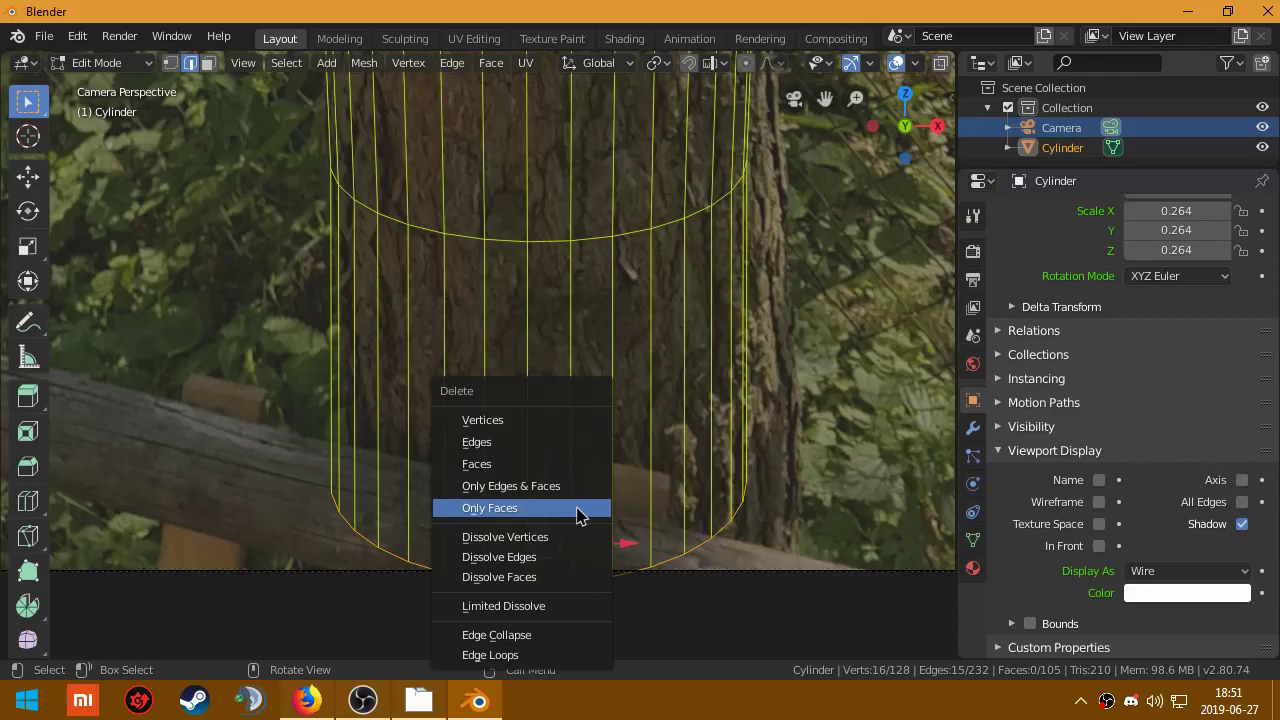
click(482, 420)
scroll(490, 290, down, 2)
scroll(537, 414, up, 3)
scroll(497, 351, up, 2)
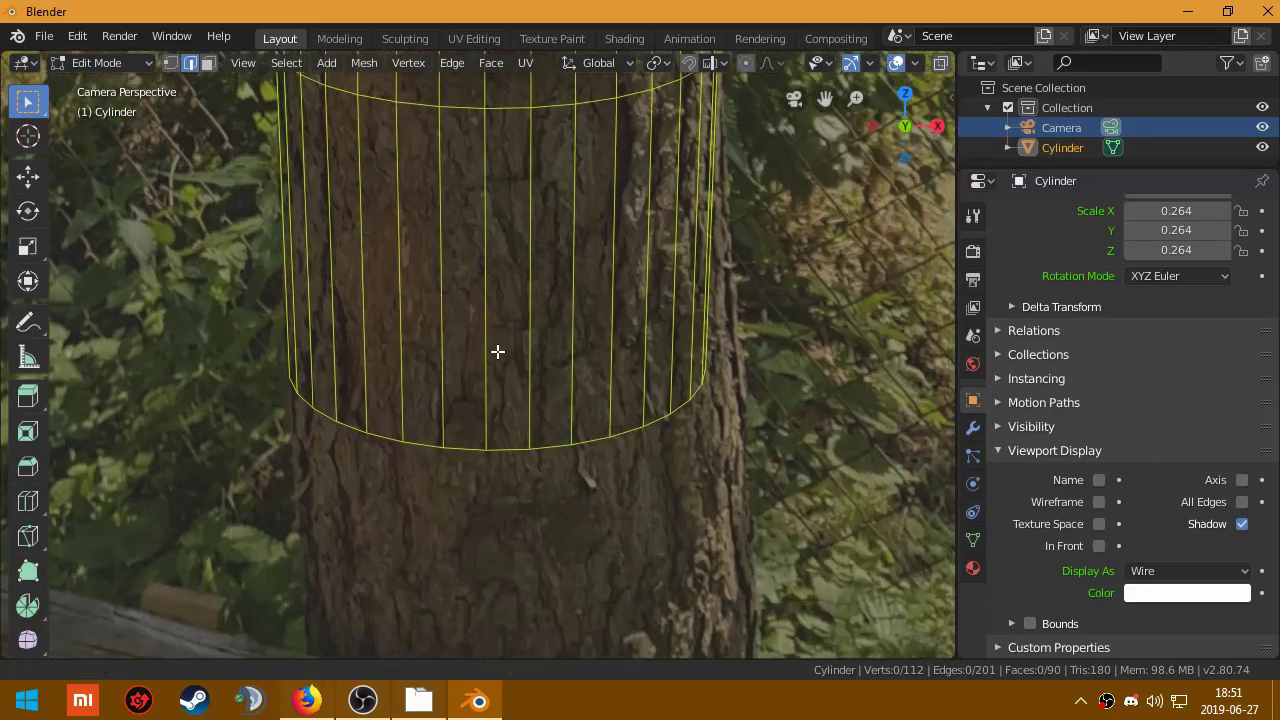
scroll(497, 351, up, 1)
scroll(600, 460, up, 2)
Step: Shift the new bottom edge loop slightly along the X axis
alt+click(611, 587)
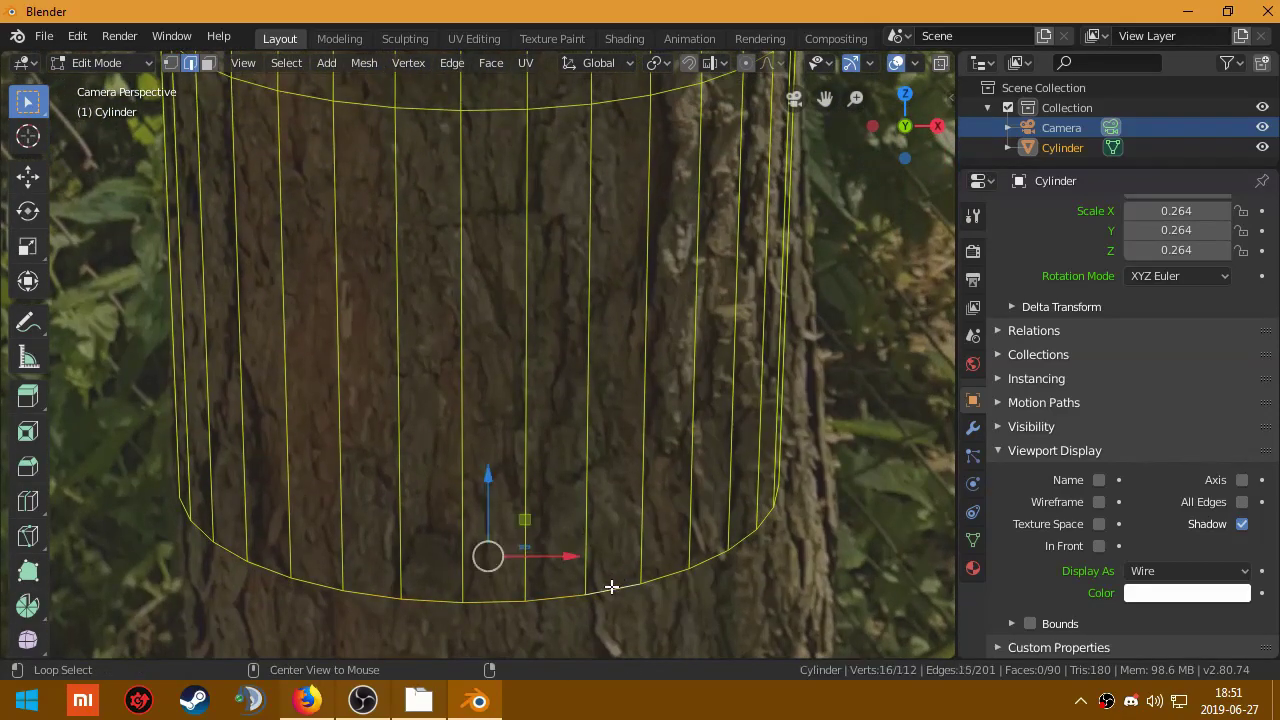
key(g)
key(x)
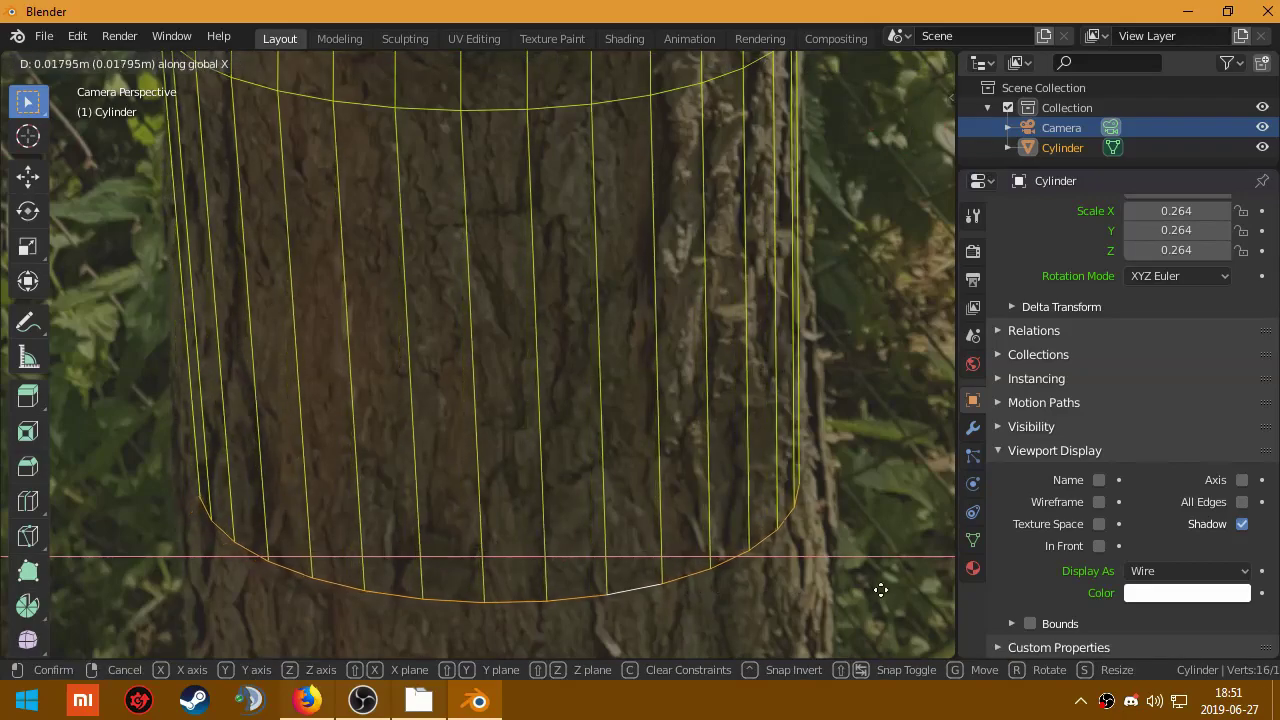
click(808, 583)
scroll(600, 480, down, 2)
scroll(517, 480, down, 2)
scroll(503, 338, down, 2)
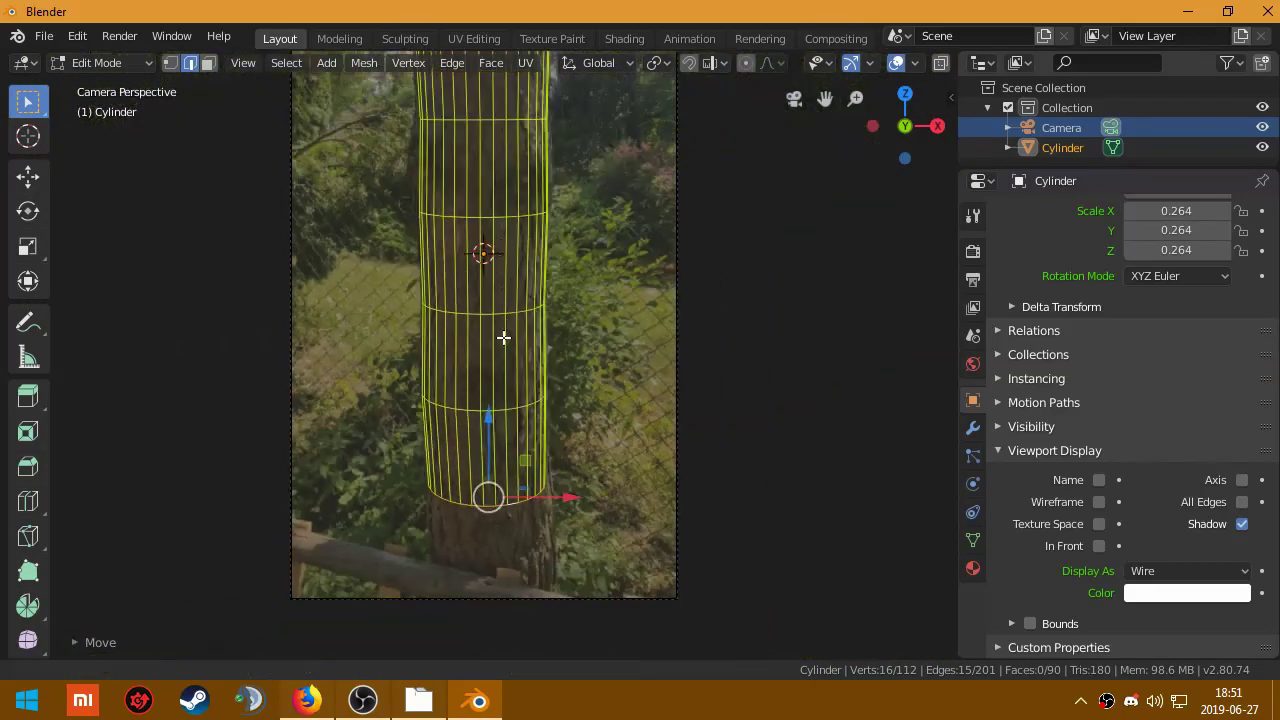
scroll(505, 320, down, 3)
scroll(510, 360, up, 4)
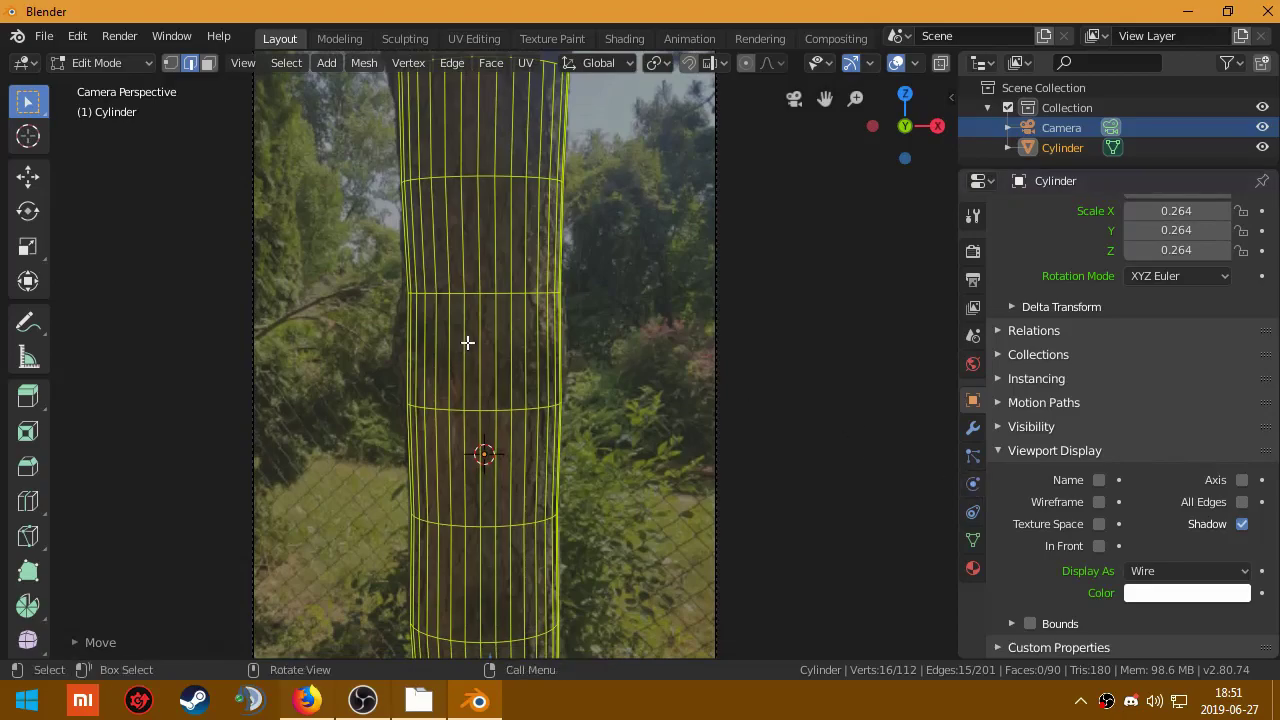
Step: Set the cylinder's Display As option back to Textured
click(1145, 571)
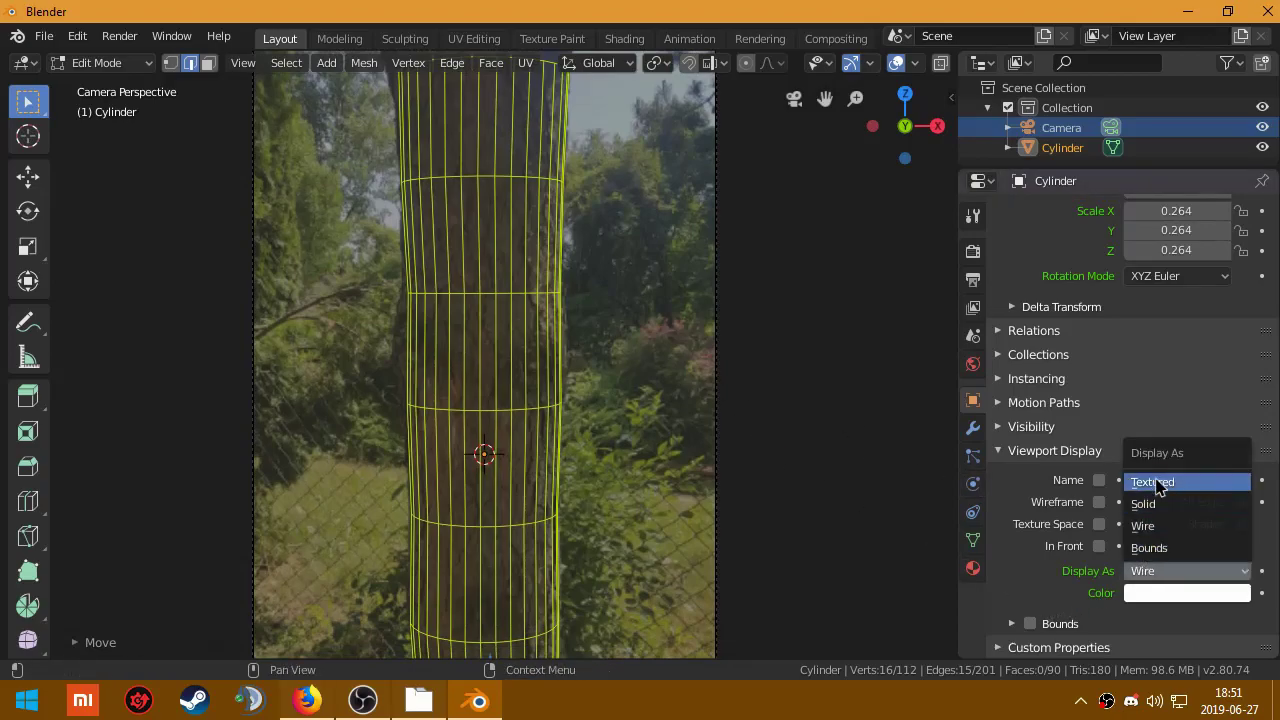
click(1156, 483)
mouse_move(554, 267)
middle_down()
mouse_move(334, 317)
mouse_move(629, 317)
mouse_move(586, 323)
mouse_move(573, 260)
middle_up()
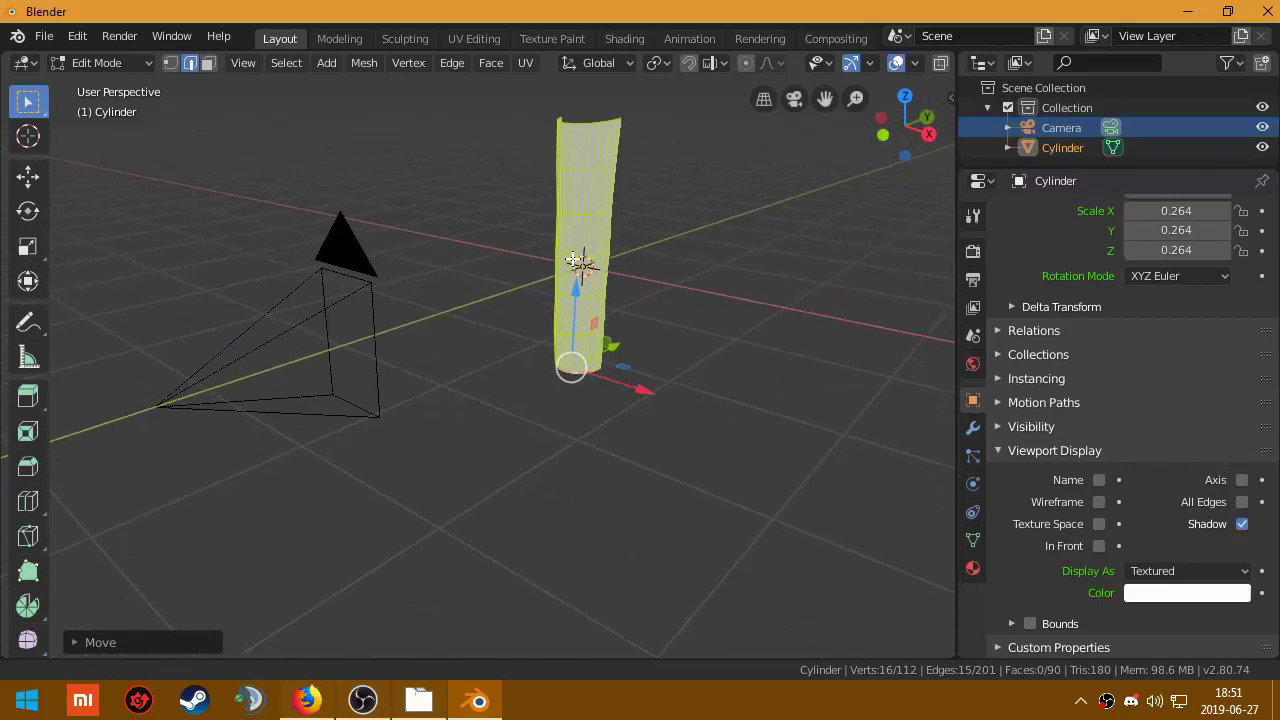
Step: Give the cylinder a new material named ZDJECIE and open its Base Color input choices
click(973, 568)
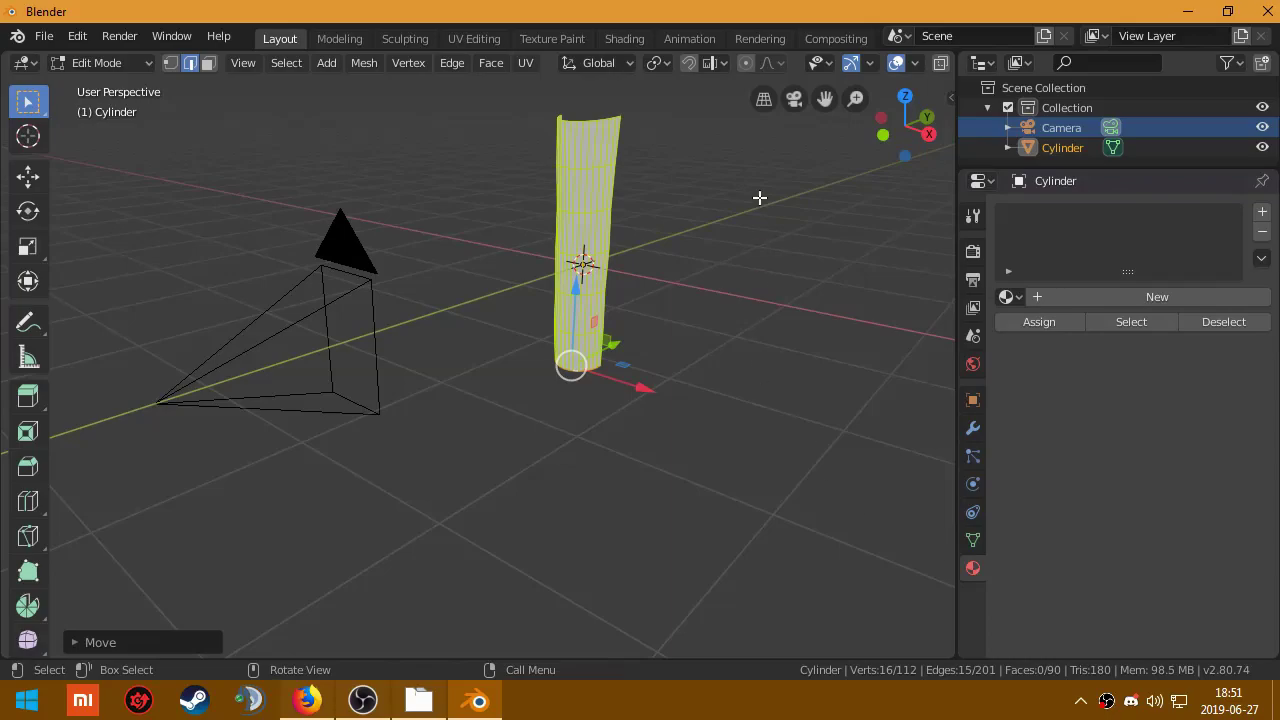
scroll(772, 66, down, 1)
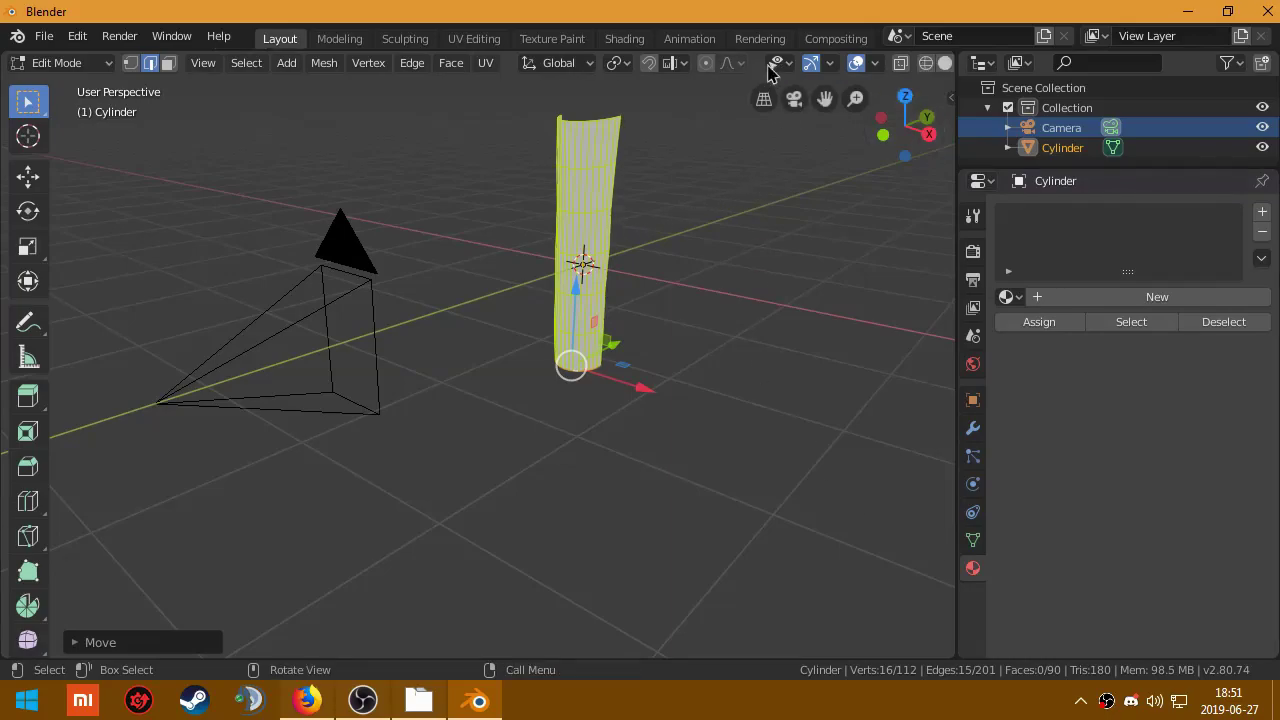
scroll(768, 70, down, 2)
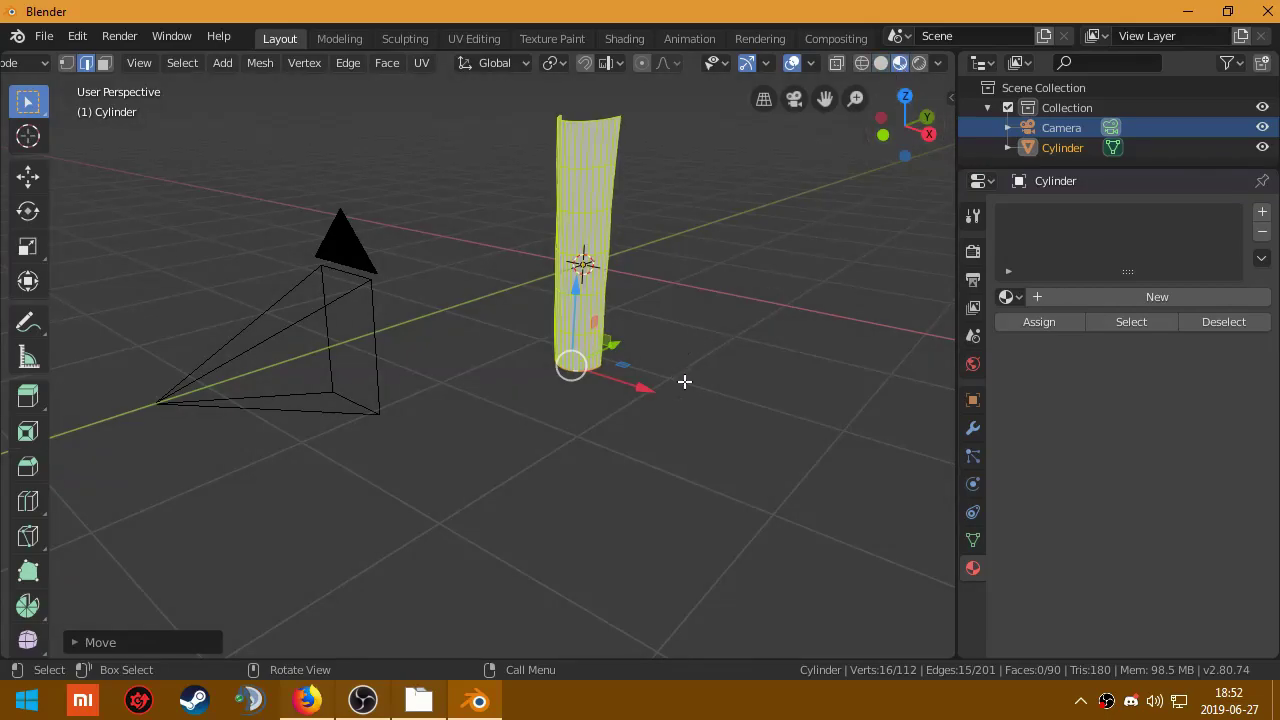
key(z)
click(560, 318)
click(1131, 296)
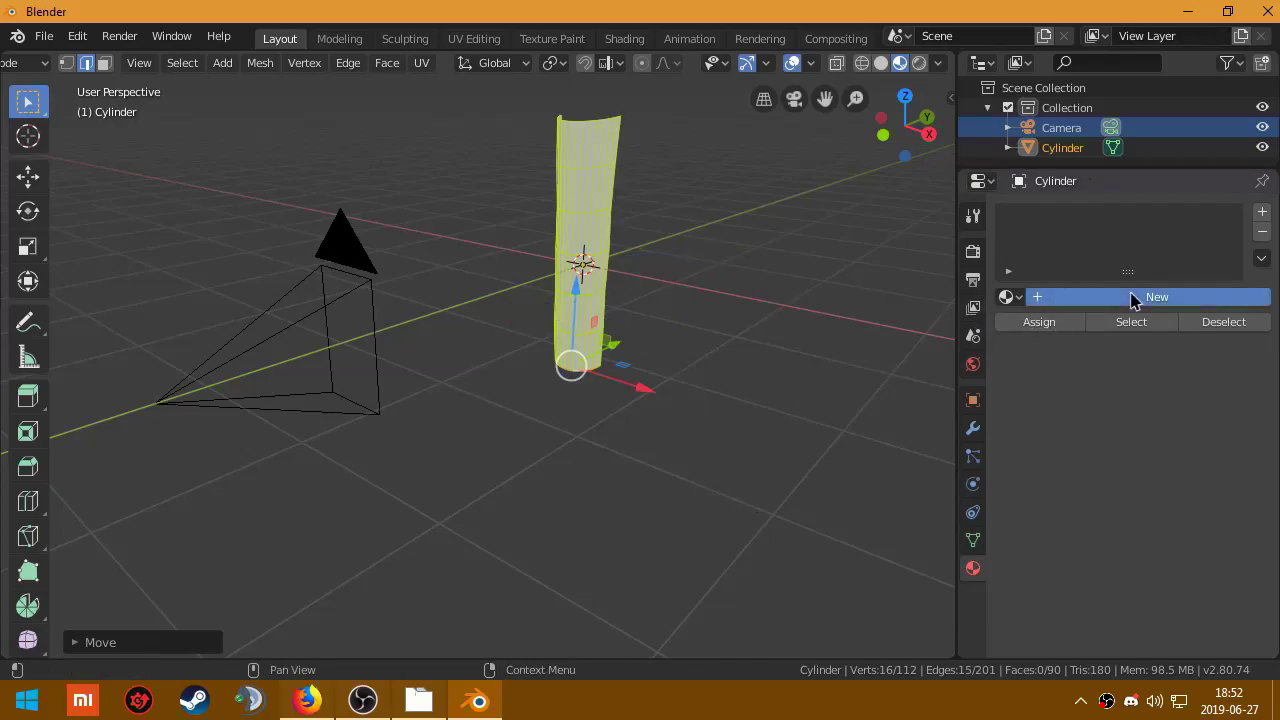
double_click(1058, 217)
text(ZDJECIE)
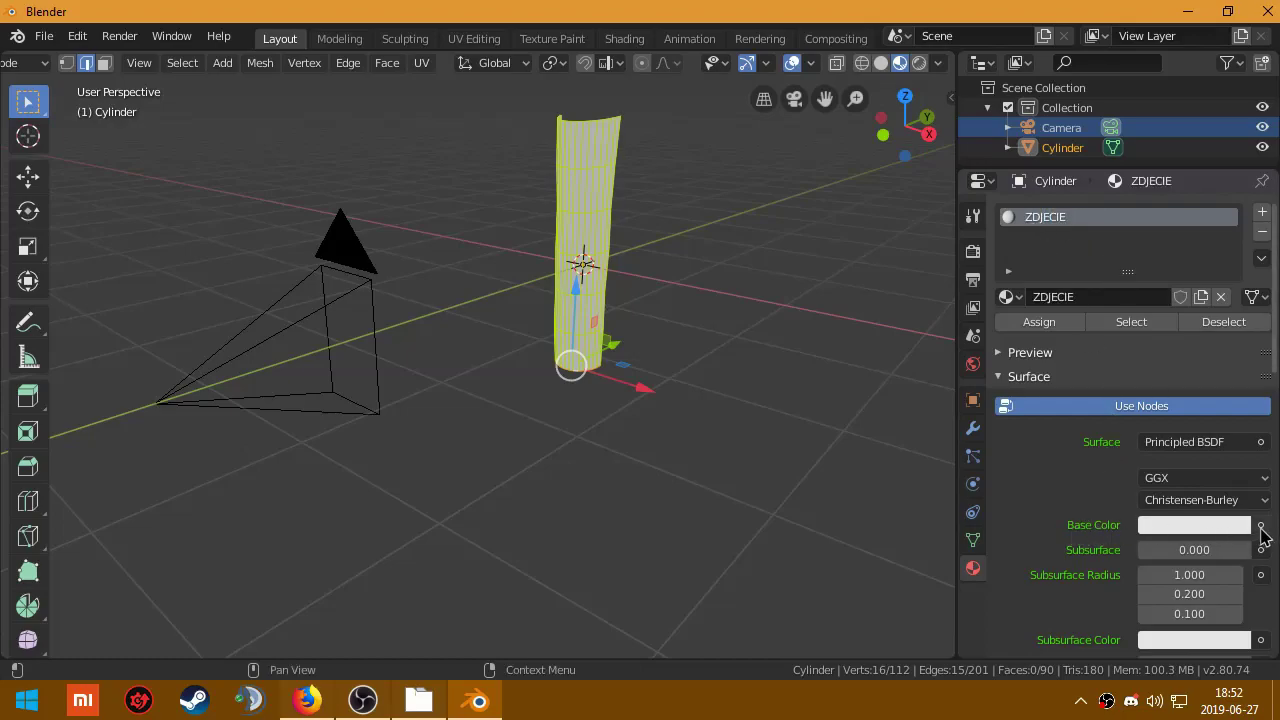
click(1261, 525)
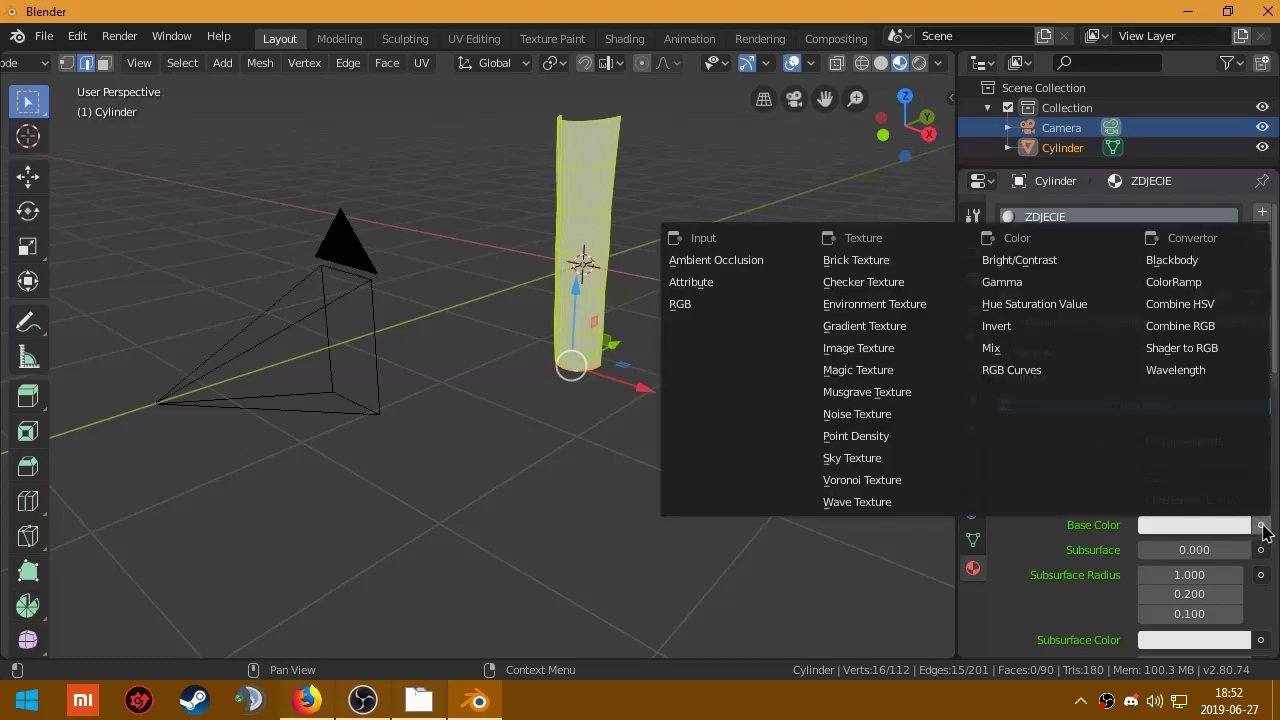
Step: Load 3.jpg from E:\KEEP FOLDER as the ZDJECIE Base Color image texture
click(869, 349)
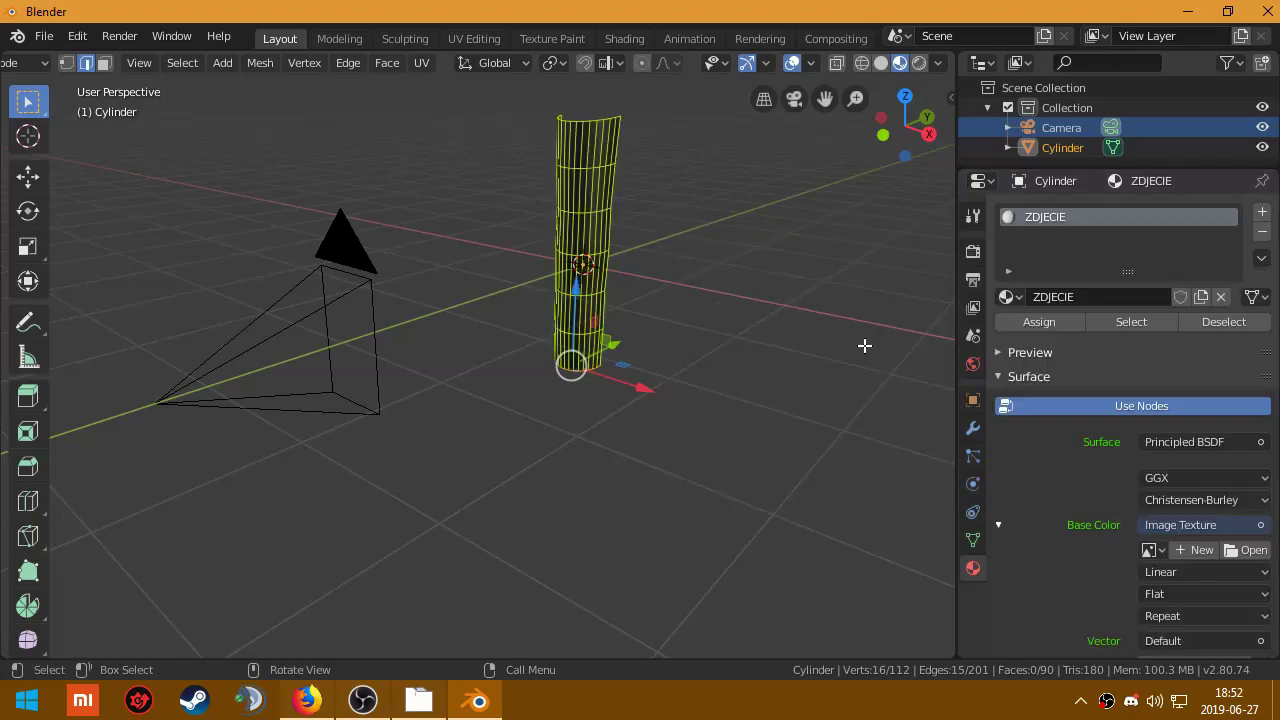
click(1248, 551)
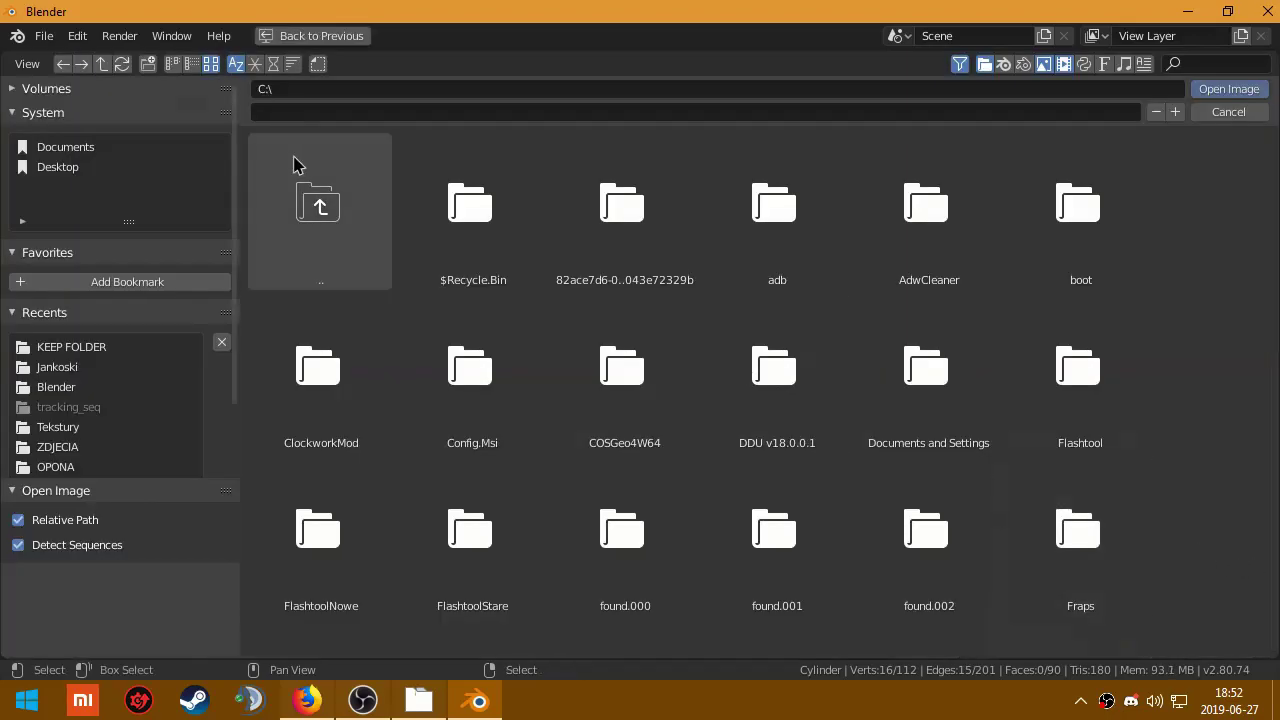
click(75, 348)
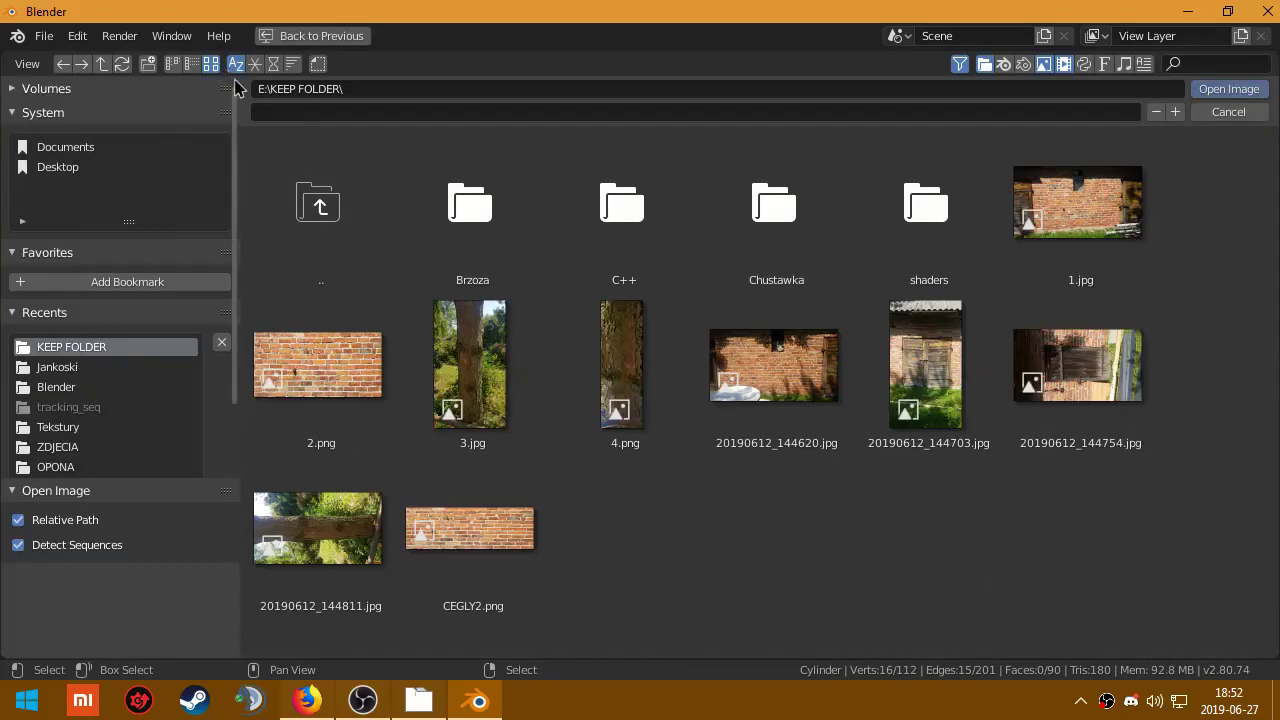
double_click(442, 369)
mouse_move(814, 371)
middle_down()
mouse_move(575, 258)
mouse_move(588, 322)
mouse_move(486, 346)
mouse_move(571, 420)
mouse_move(611, 337)
mouse_move(948, 382)
middle_up()
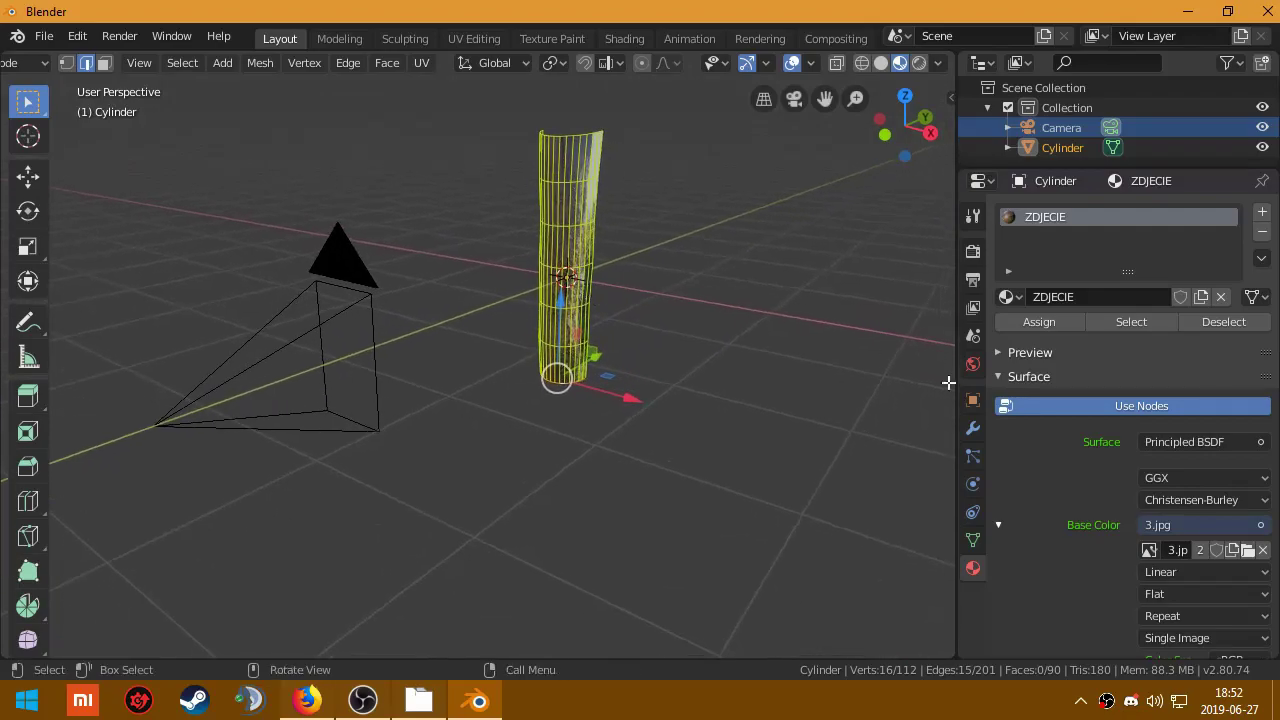
scroll(614, 203, up, 4)
scroll(563, 349, up, 1)
scroll(584, 312, up, 2)
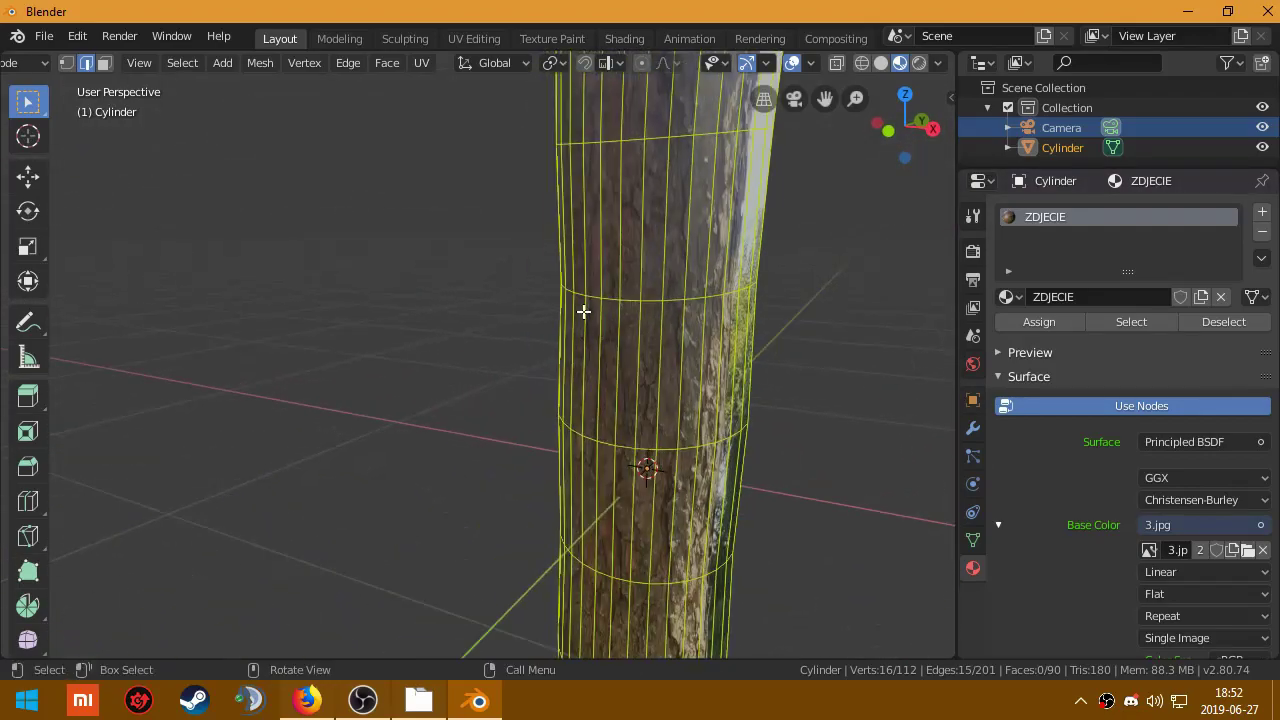
middle_drag(584, 312, 469, 434)
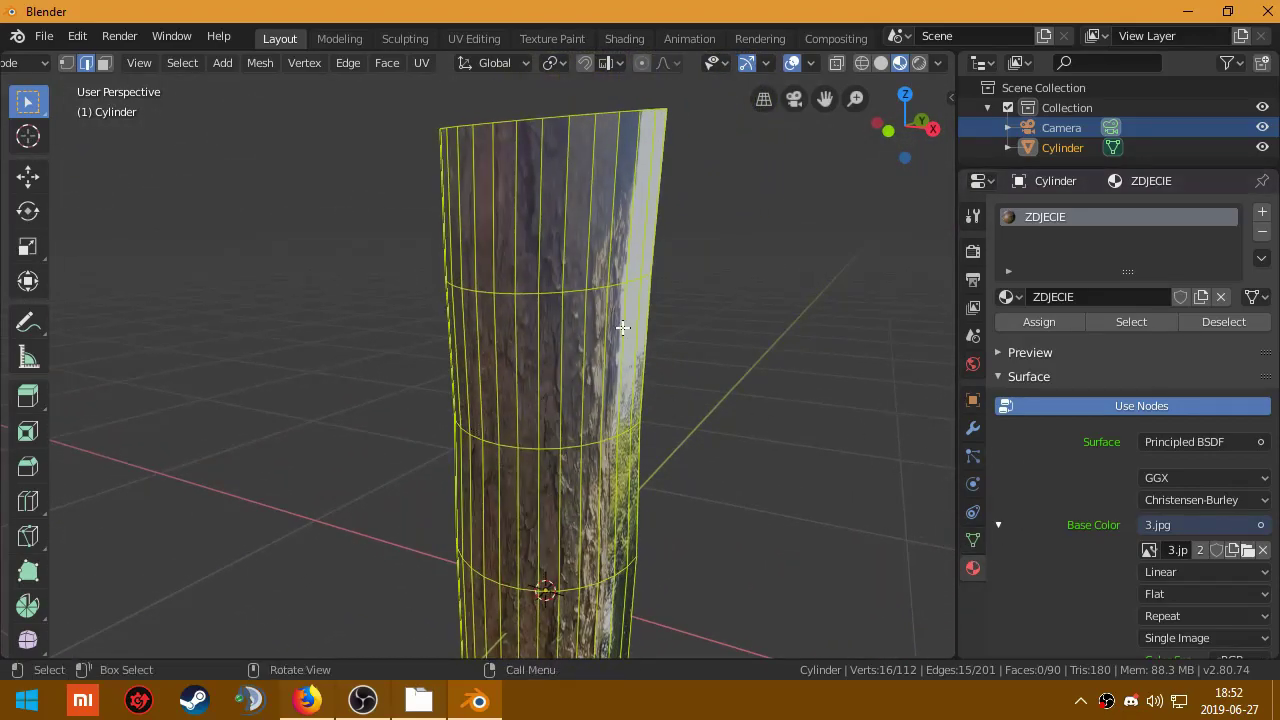
mouse_move(622, 328)
middle_down()
mouse_move(537, 323)
mouse_move(970, 530)
middle_up()
Step: Rename the cylinder's UV map to CAMERA and look through the scene camera
click(973, 541)
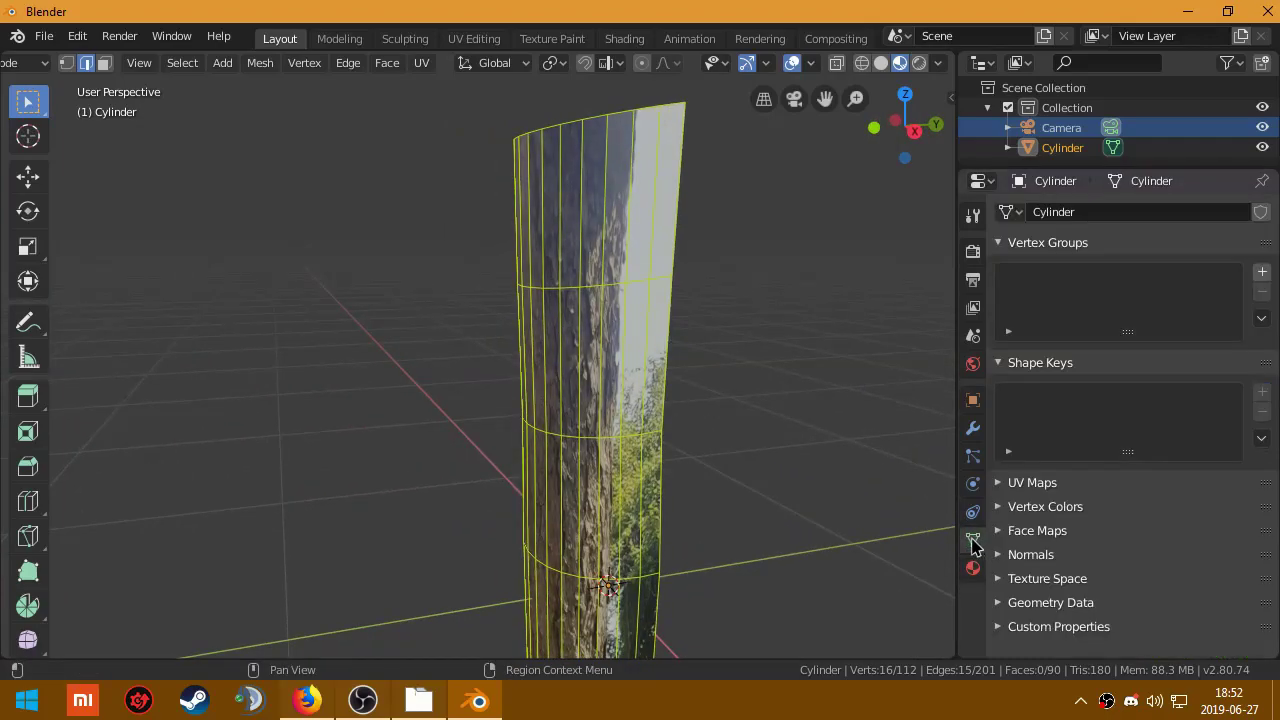
click(999, 484)
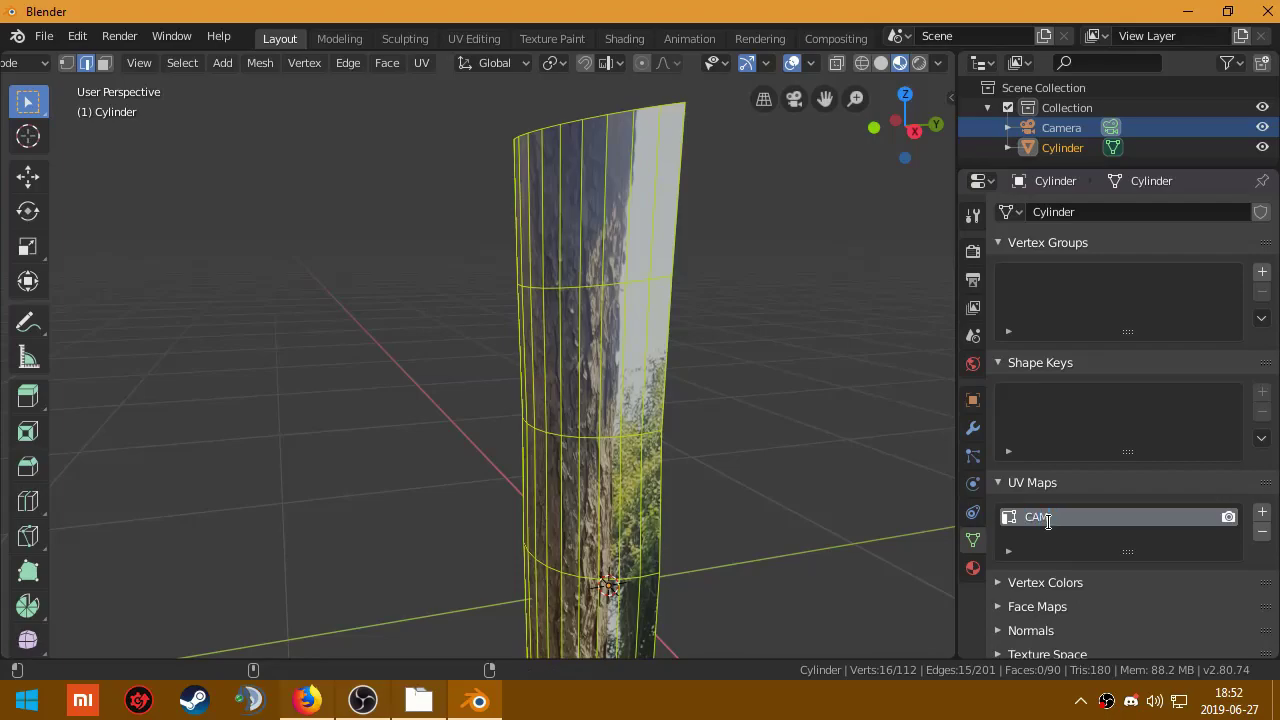
scroll(600, 400, down, 3)
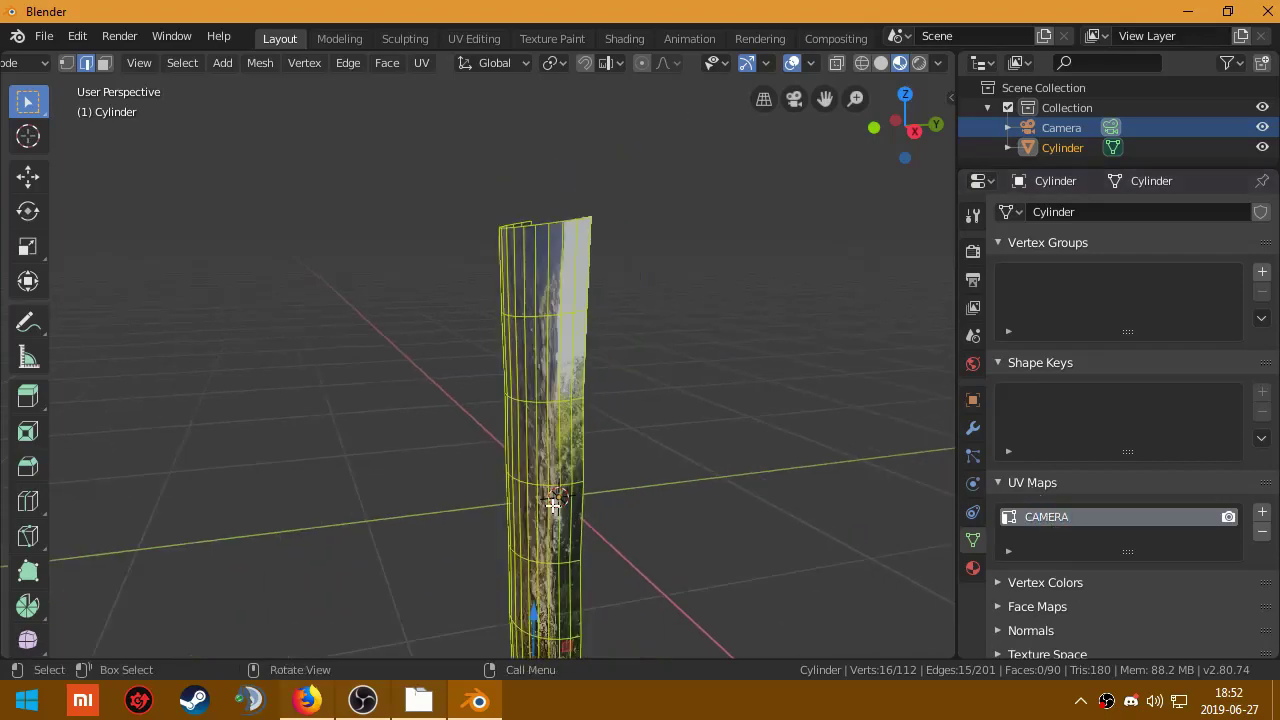
mouse_move(600, 420)
shift+middle_down()
mouse_move(640, 440)
mouse_move(709, 406)
shift+middle_up()
scroll(620, 450, down, 2)
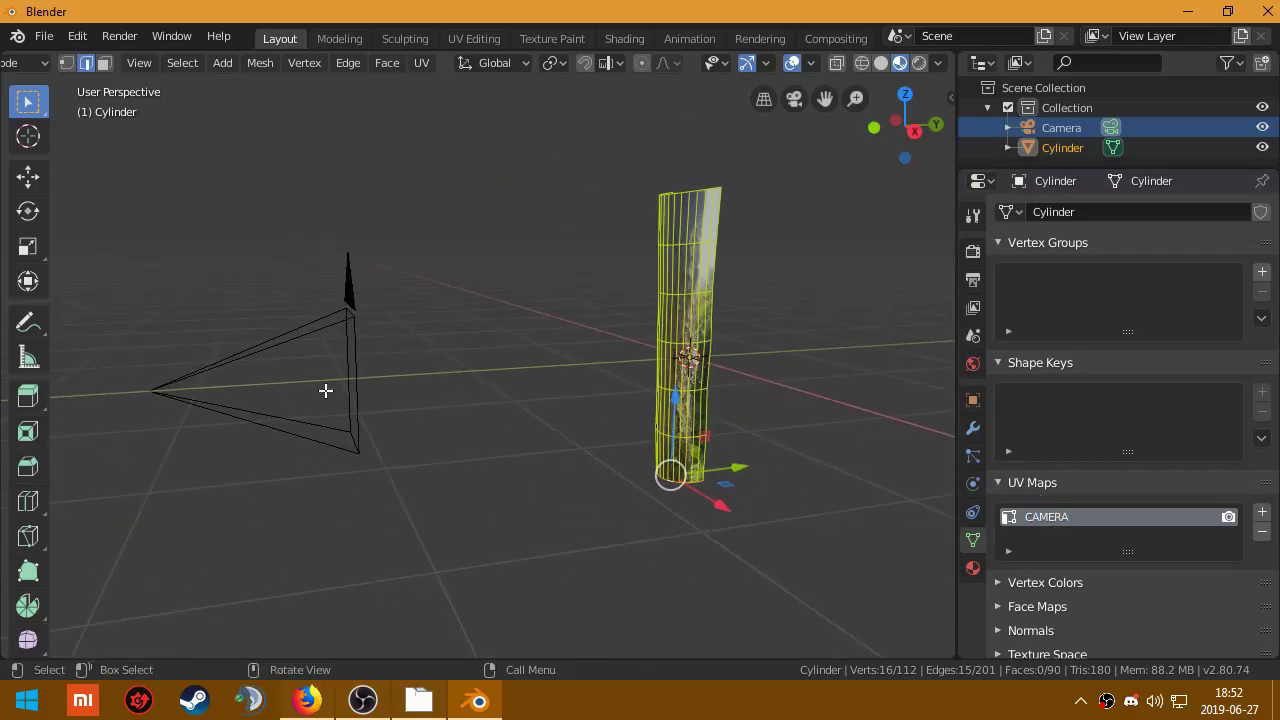
key(KP_0)
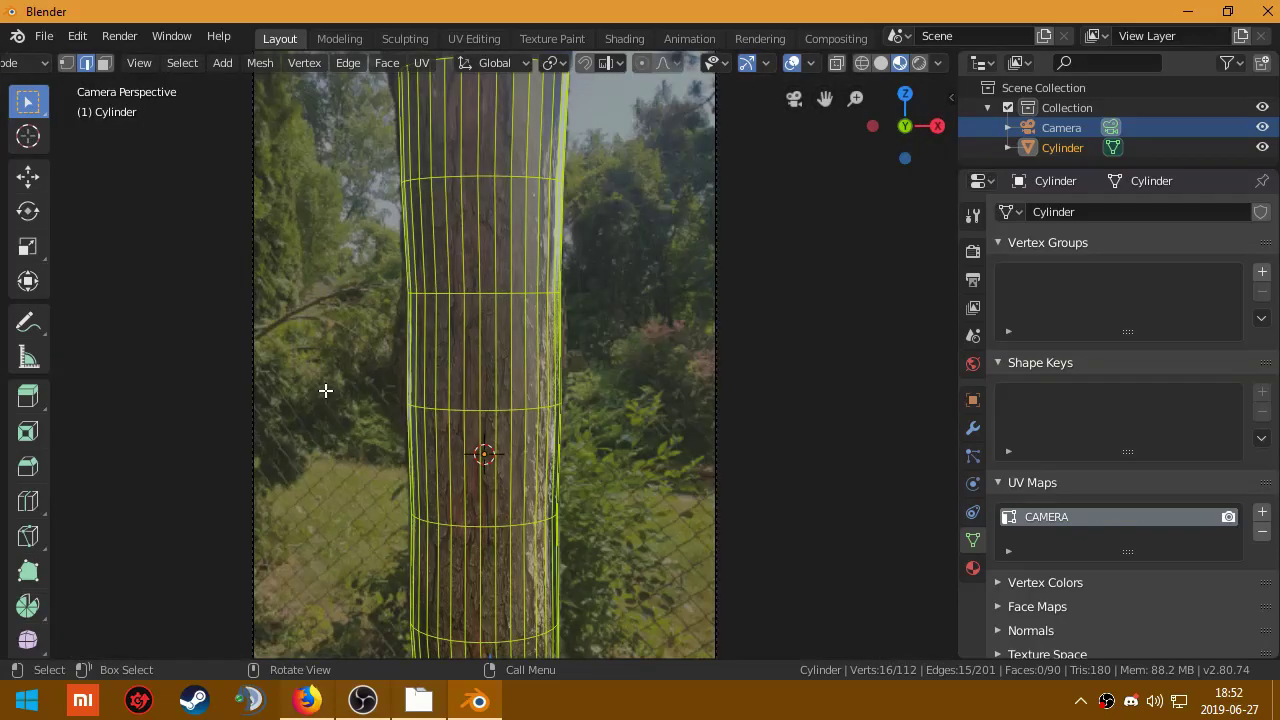
Step: Project the whole cylinder's UVs from the camera view
scroll(380, 370, down, 4)
key(a)
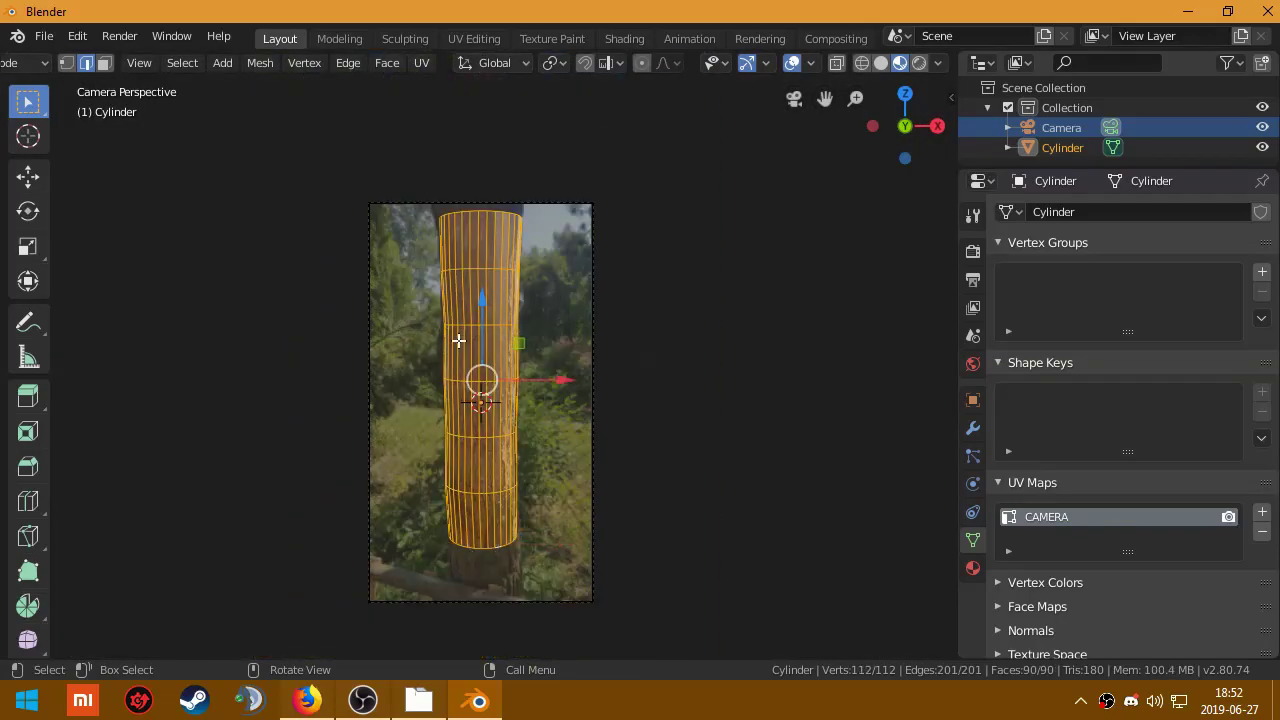
key(u)
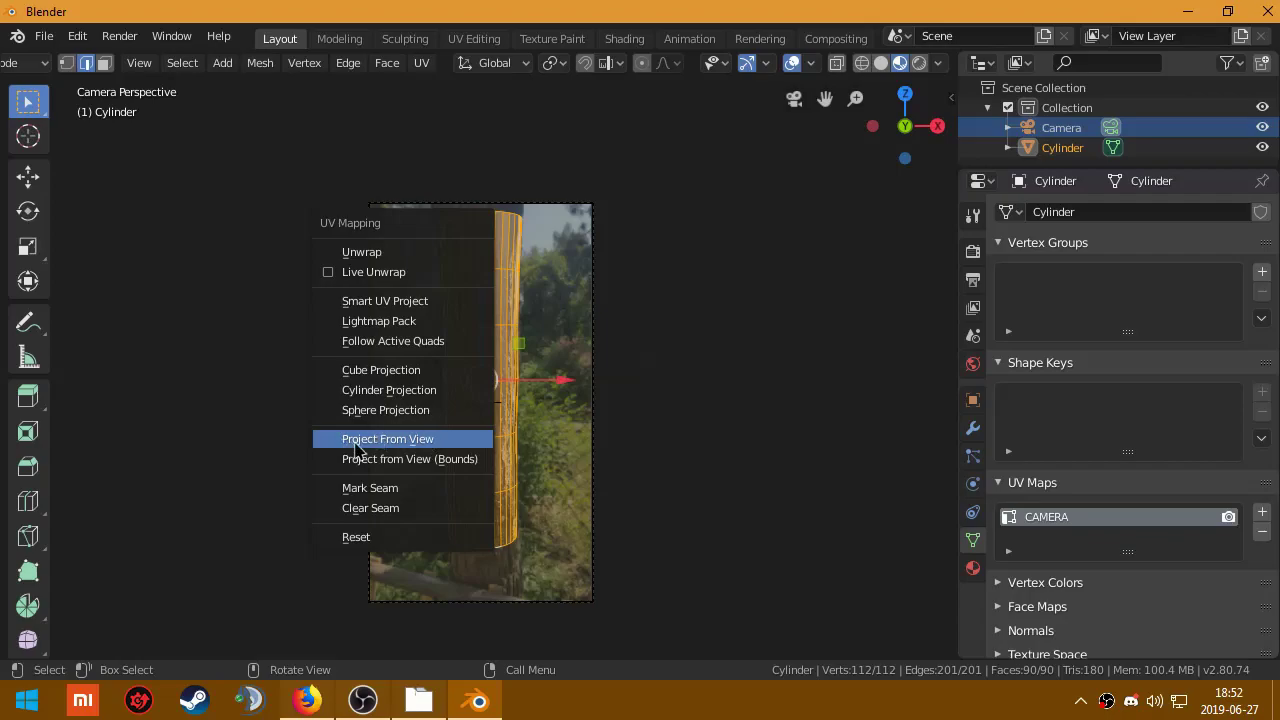
click(400, 447)
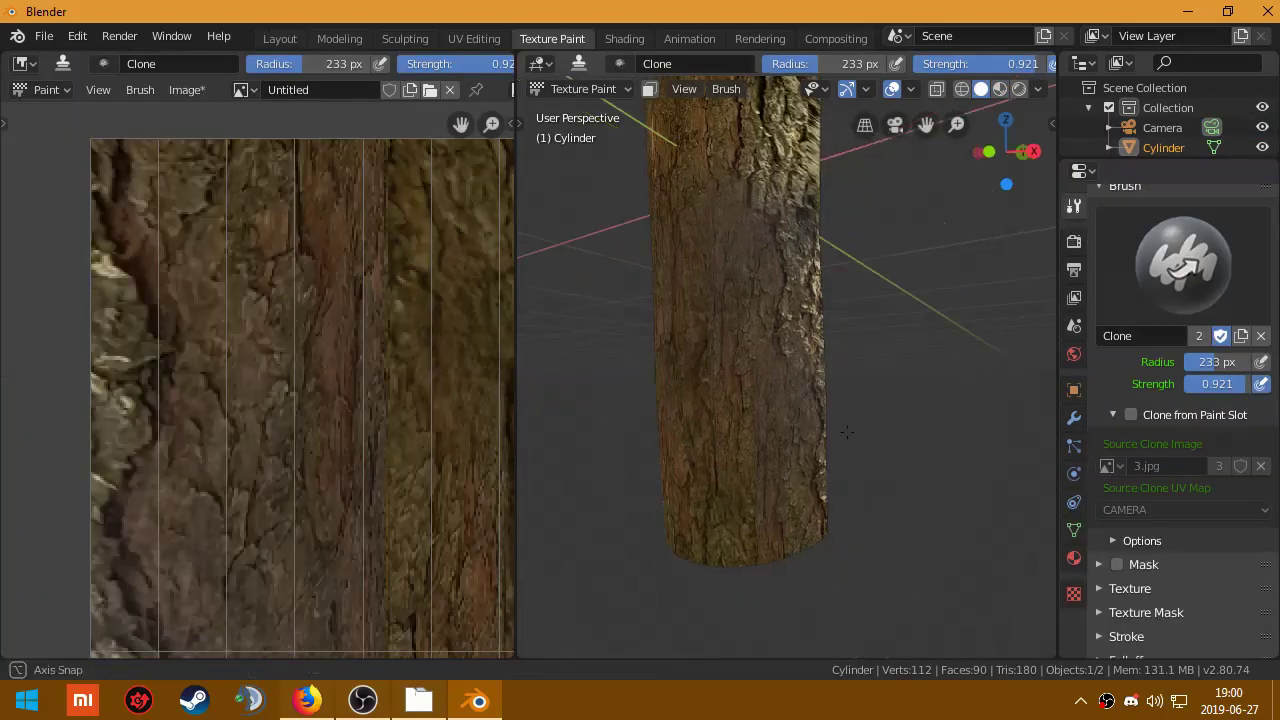
Step: Clone-paint bark over the bluish patch at the top of the cylinder
mouse_move(806, 290)
middle_down()
mouse_move(829, 400)
mouse_move(800, 400)
mouse_move(760, 460)
mouse_move(823, 415)
mouse_move(763, 371)
mouse_move(774, 314)
mouse_move(790, 330)
mouse_move(794, 319)
middle_up()
middle_drag(749, 257, 750, 445)
mouse_move(743, 312)
mouse_down()
mouse_move(786, 320)
mouse_move(857, 263)
mouse_move(746, 297)
mouse_move(840, 284)
mouse_up()
middle_drag(840, 284, 800, 300)
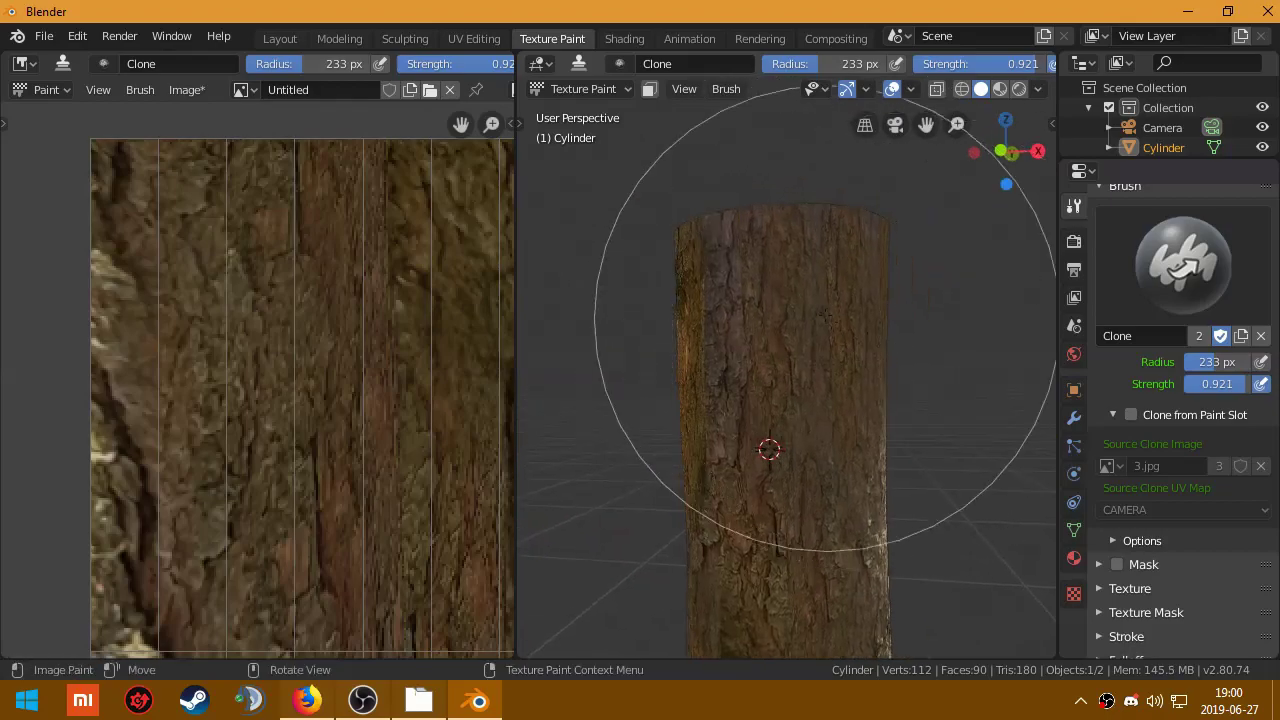
scroll(770, 420, up, 5)
shift+middle_drag(745, 566, 745, 566)
scroll(756, 520, down, 2)
scroll(740, 500, down, 3)
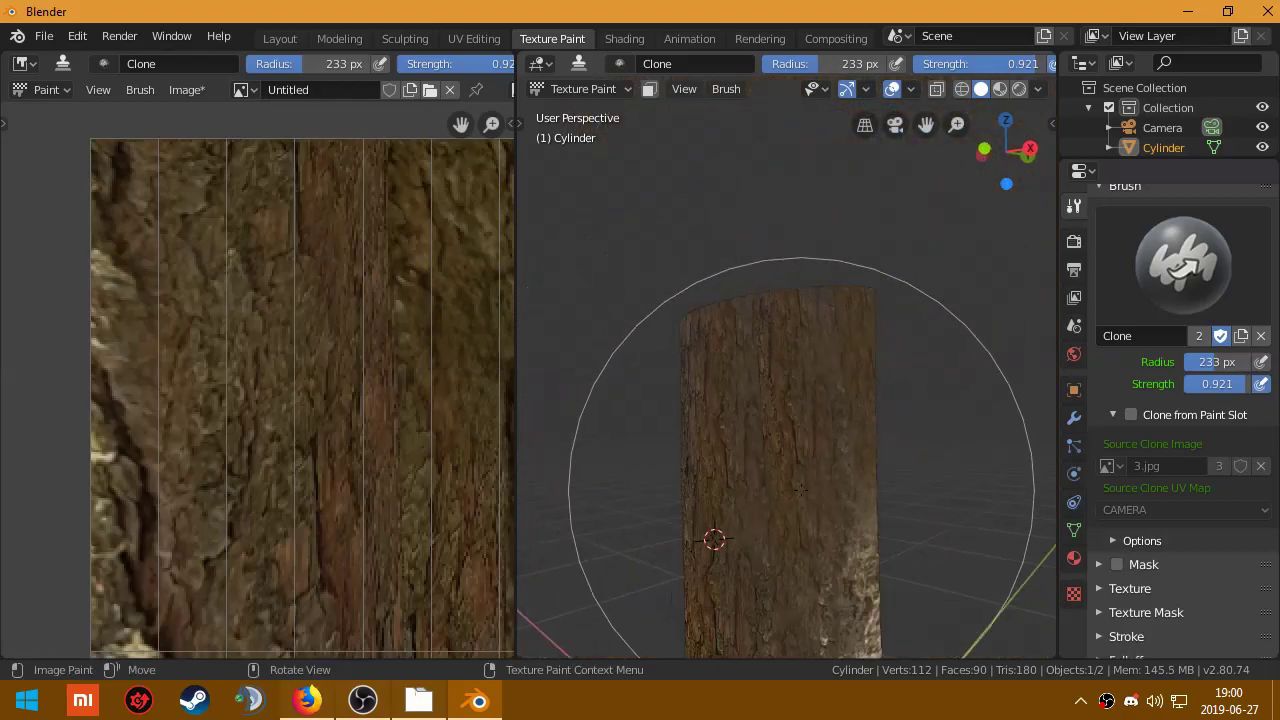
scroll(757, 460, down, 3)
scroll(414, 335, down, 2)
scroll(413, 335, down, 2)
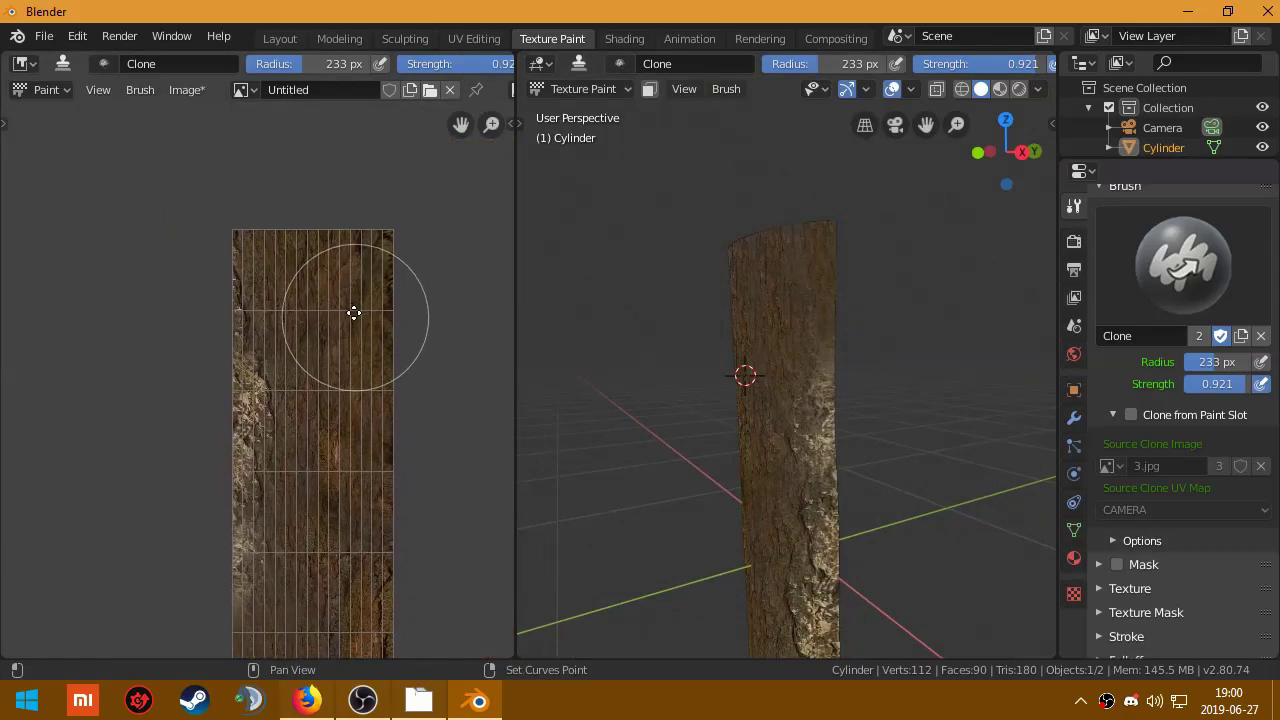
Step: Clone-paint more dark bark strokes on the cylinder's side and review the texture image
middle_drag(354, 309, 310, 215)
middle_drag(700, 560, 743, 600)
scroll(714, 471, up, 2)
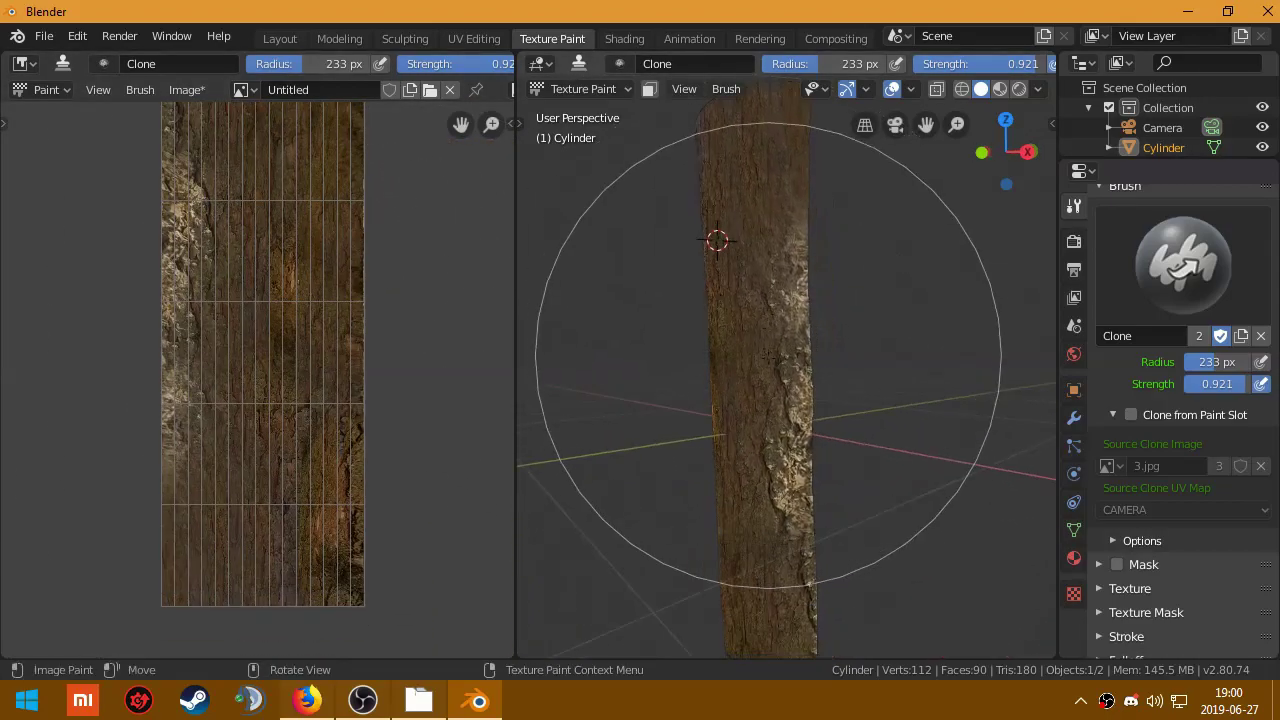
drag(757, 457, 797, 432)
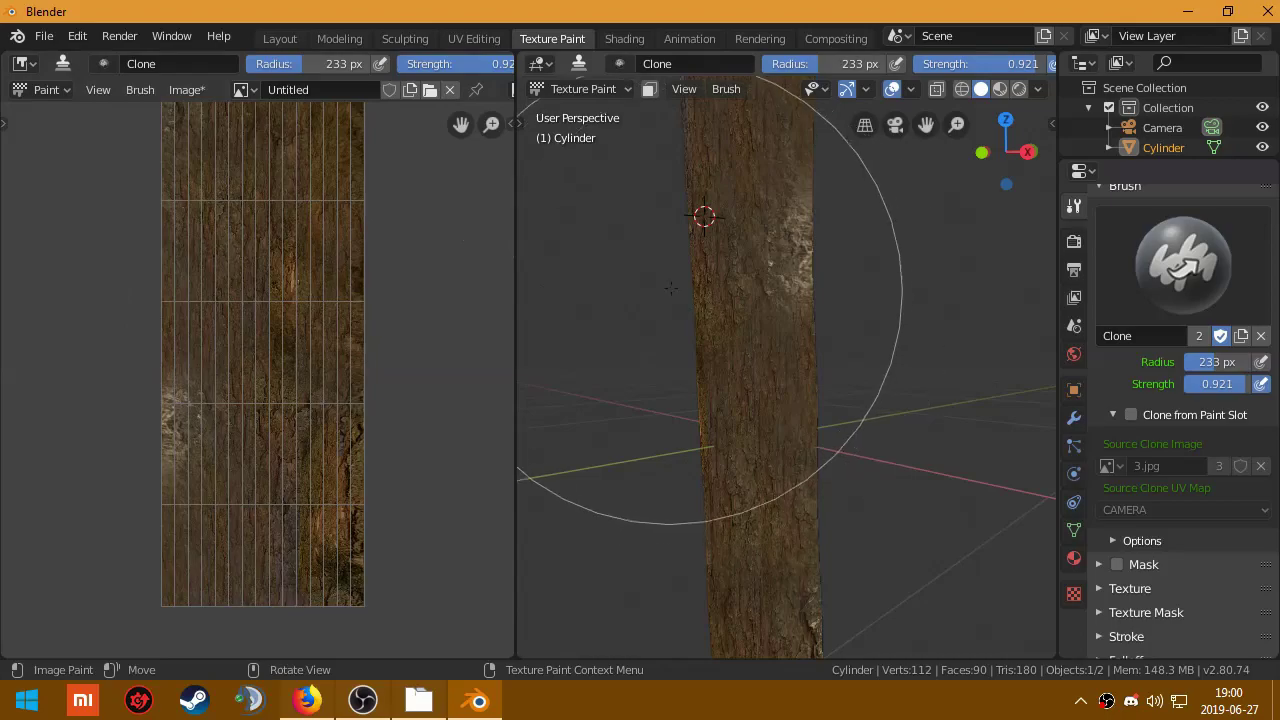
scroll(771, 417, up, 1)
drag(771, 417, 763, 371)
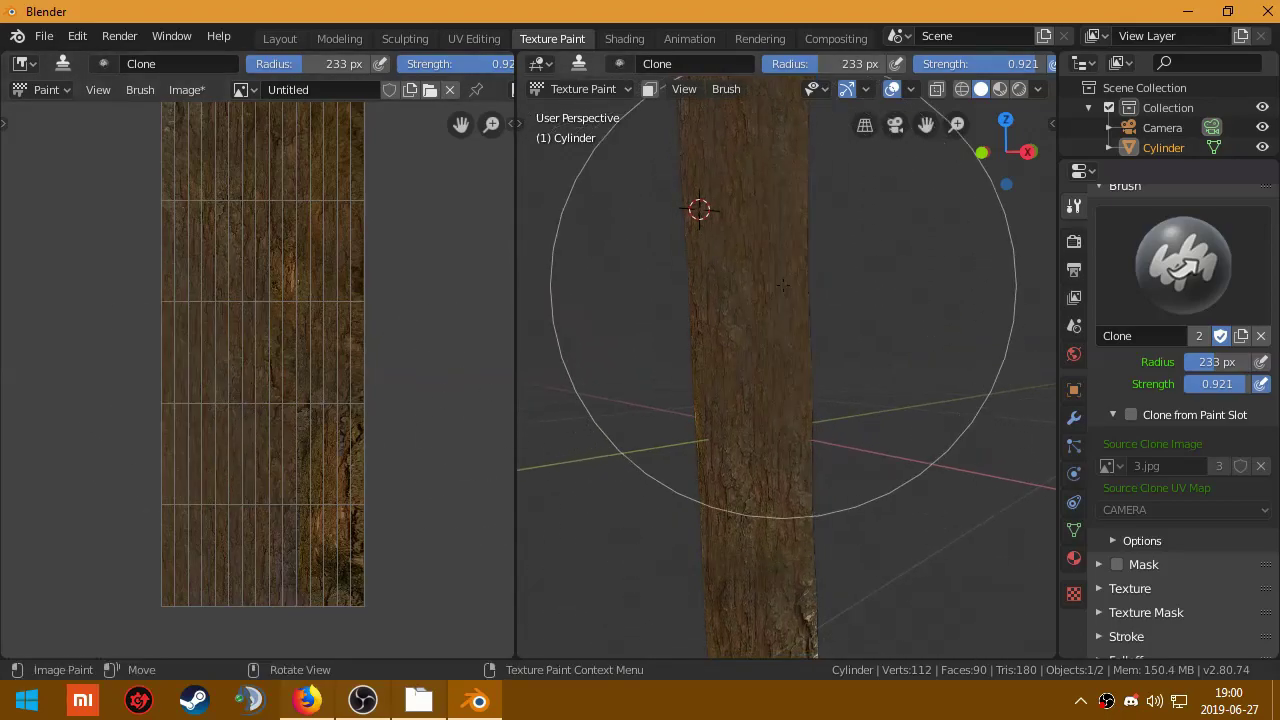
middle_drag(763, 371, 786, 600)
scroll(295, 275, up, 4)
scroll(280, 160, down, 1)
scroll(280, 160, down, 1)
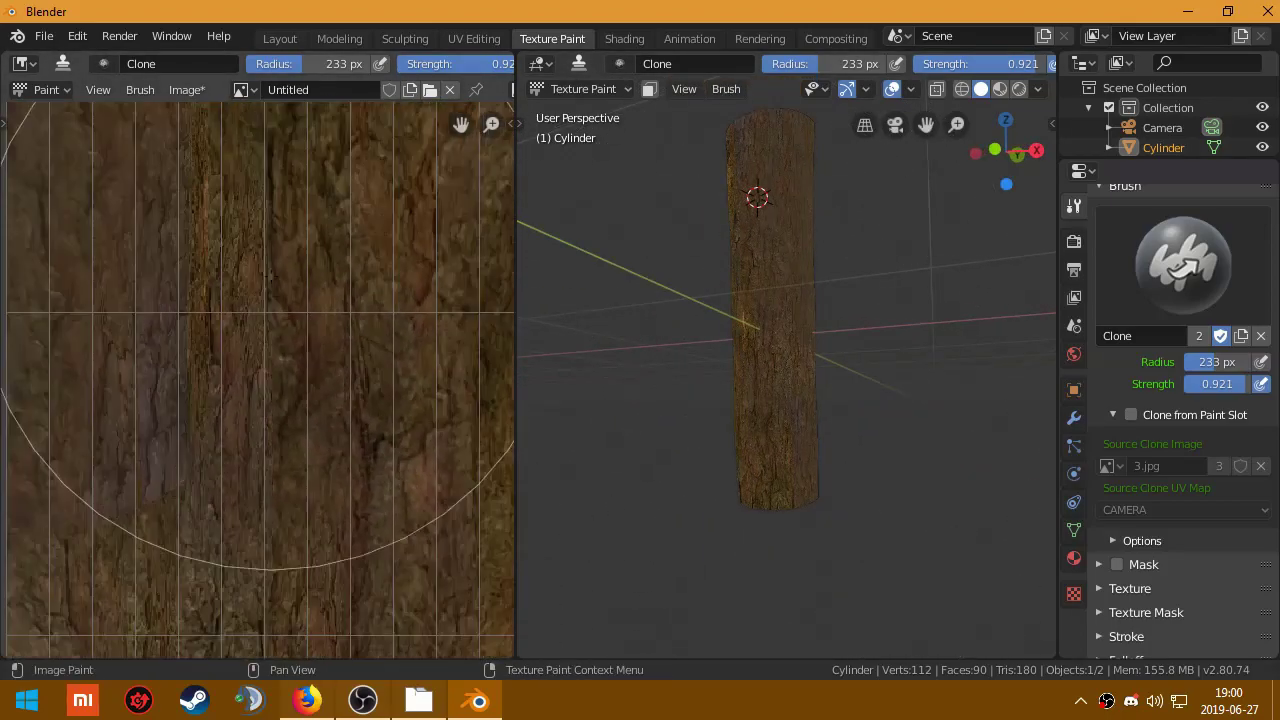
scroll(286, 309, down, 3)
middle_drag(298, 374, 309, 328)
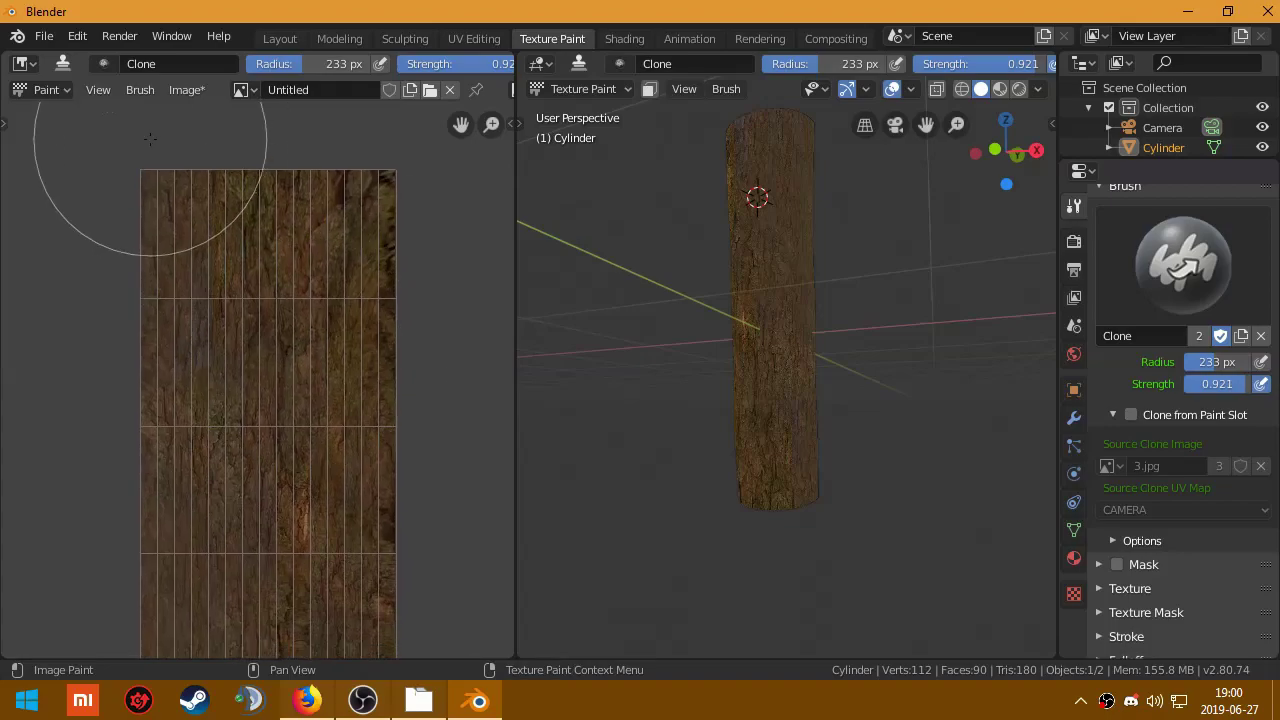
Step: Save the painted texture image as kora2.png
click(198, 95)
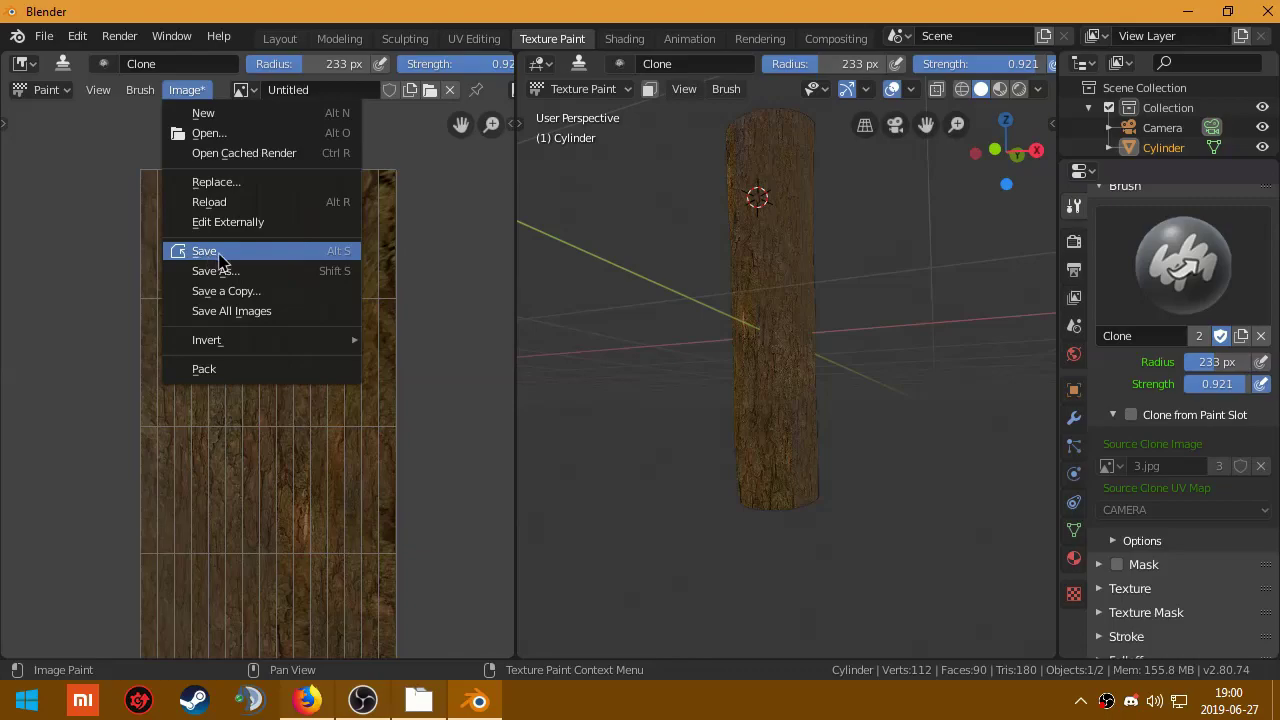
click(240, 272)
click(364, 116)
text(kora2)
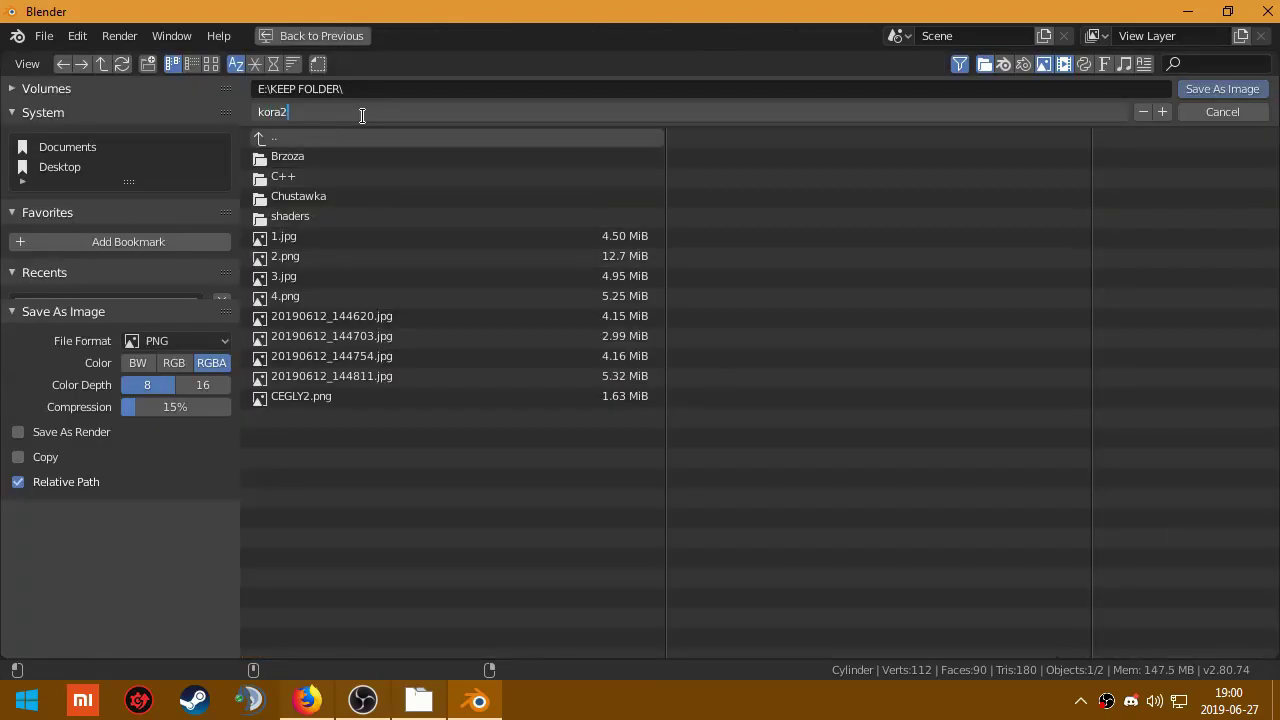
key(Return)
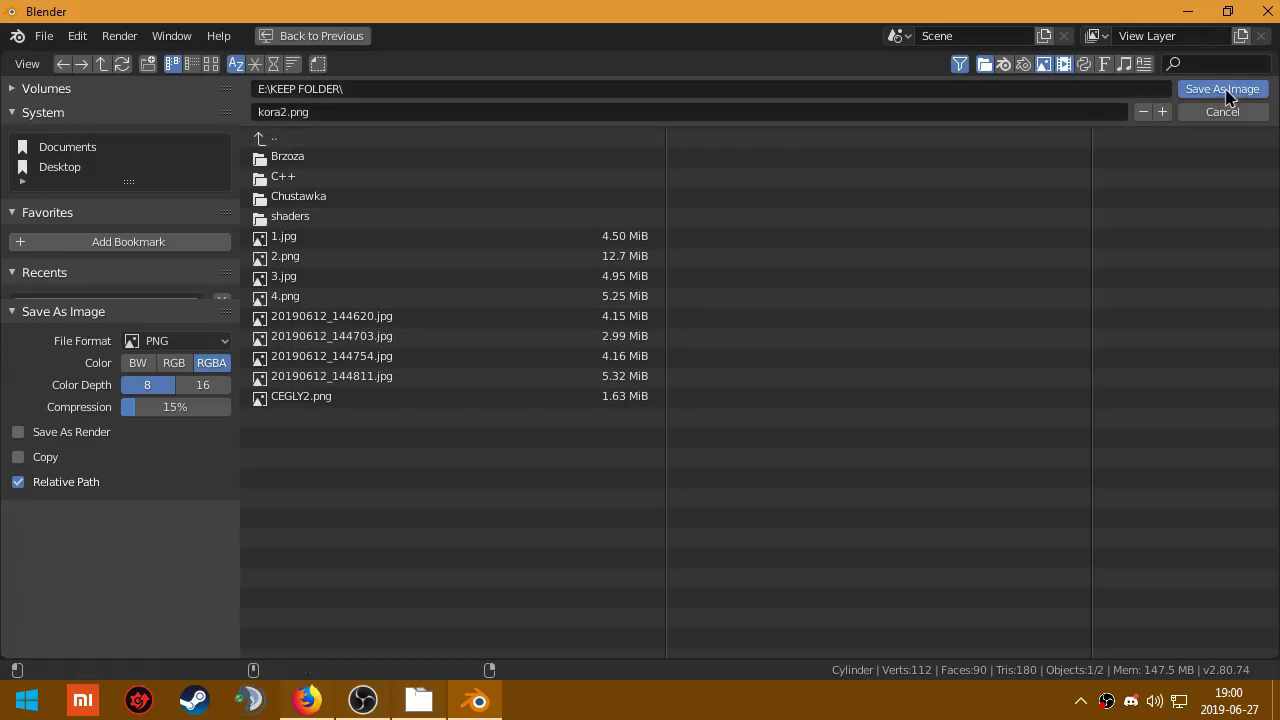
click(1222, 89)
Step: Switch the bark-painted cylinder into Edit Mode
middle_drag(661, 399, 641, 283)
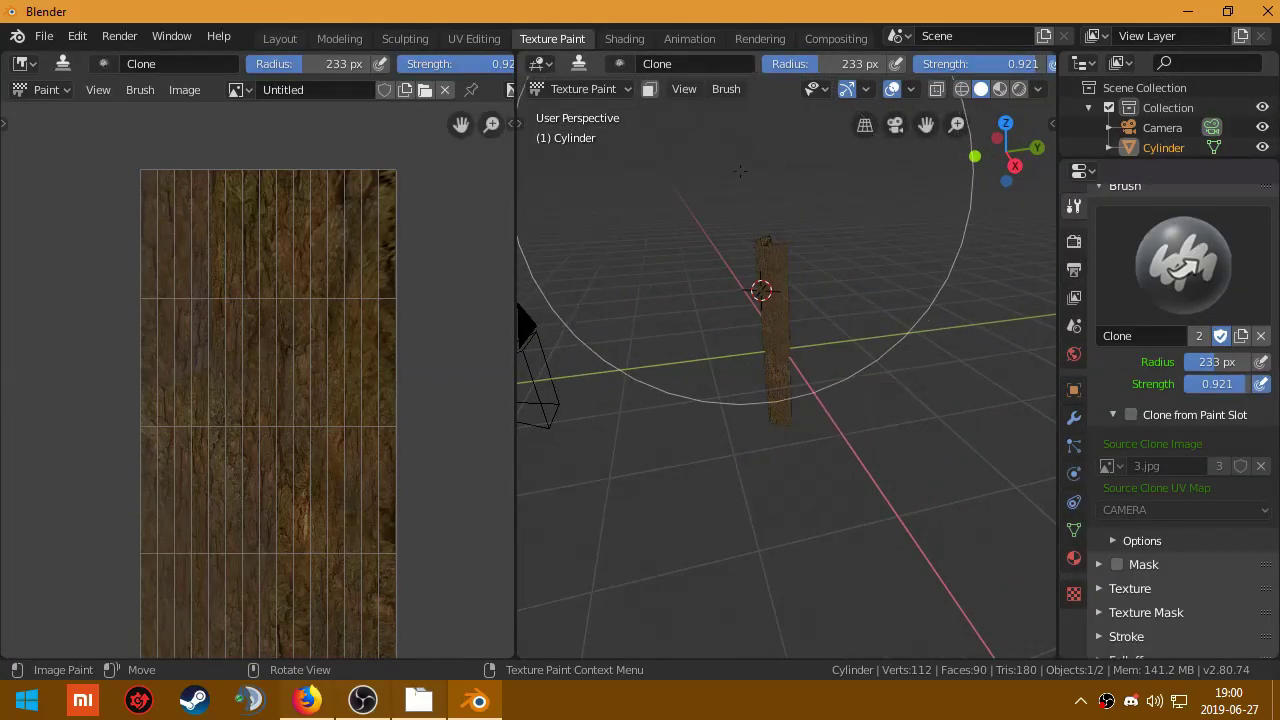
mouse_move(737, 187)
middle_down()
mouse_move(833, 326)
mouse_move(766, 340)
middle_up()
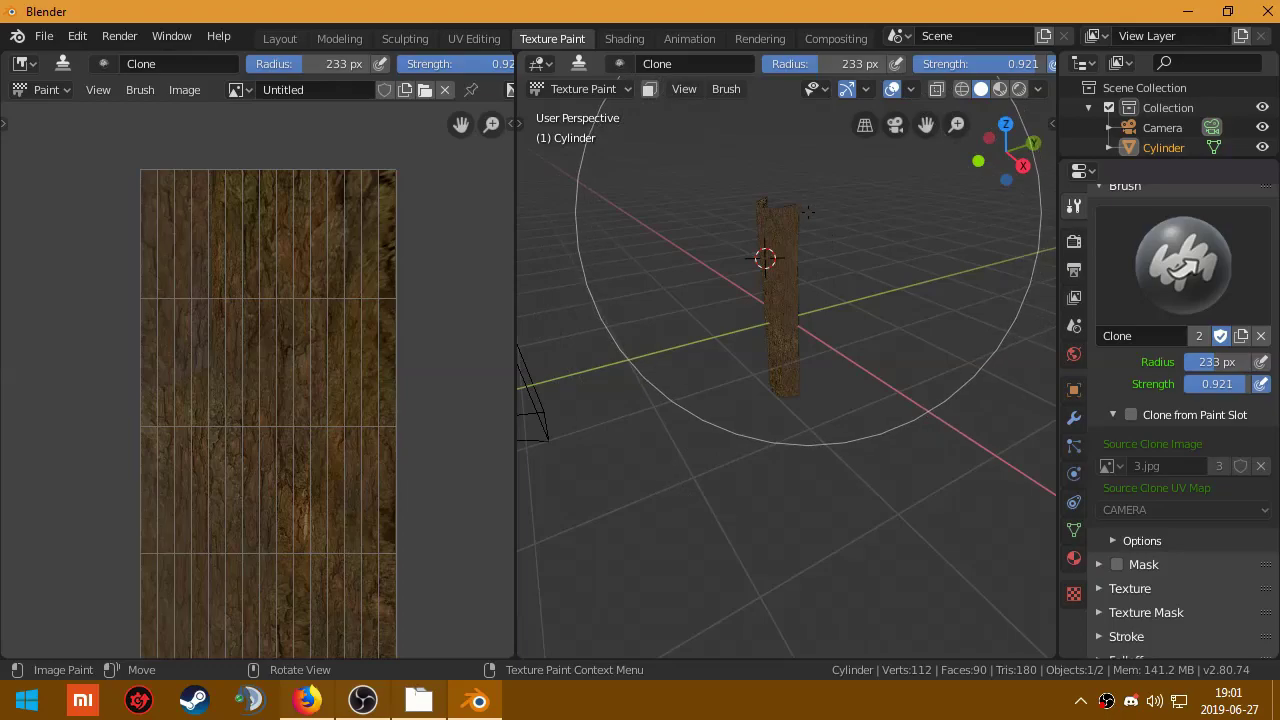
middle_drag(808, 213, 781, 273)
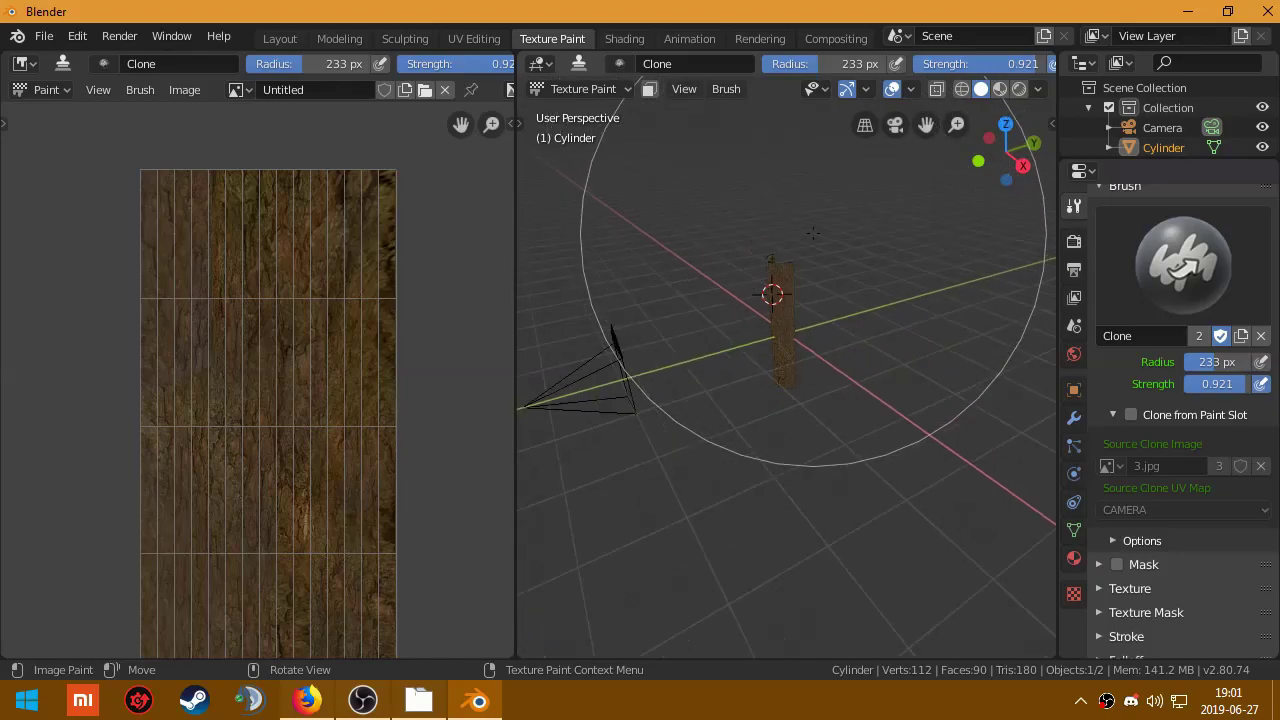
key(Tab)
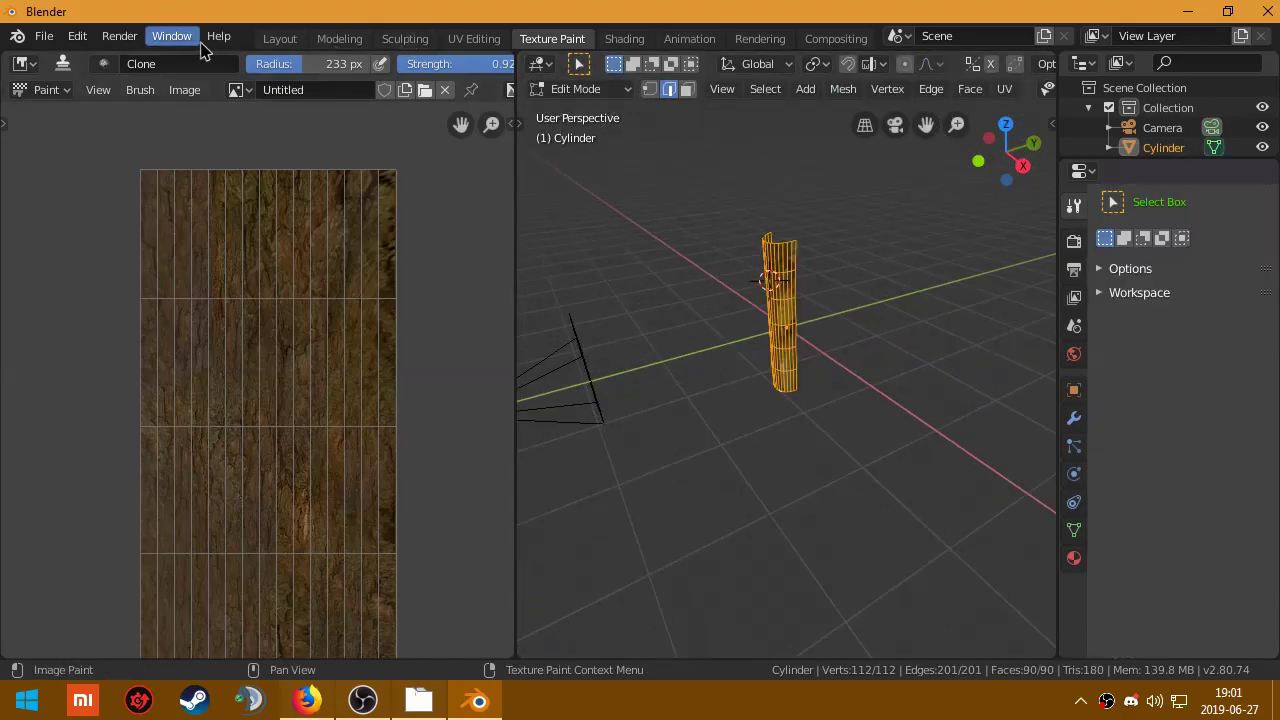
Step: Return to the Layout workspace and delete the cylinder
click(336, 42)
click(279, 40)
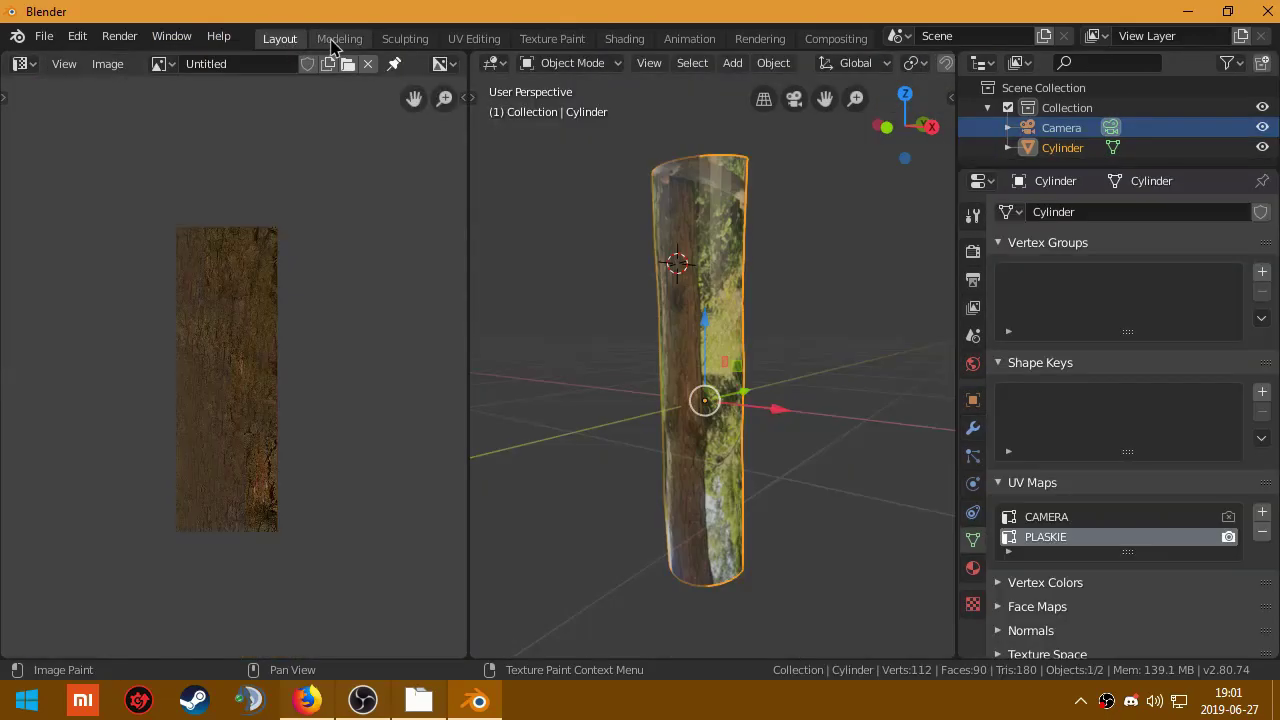
scroll(742, 392, down, 4)
middle_drag(714, 371, 620, 340)
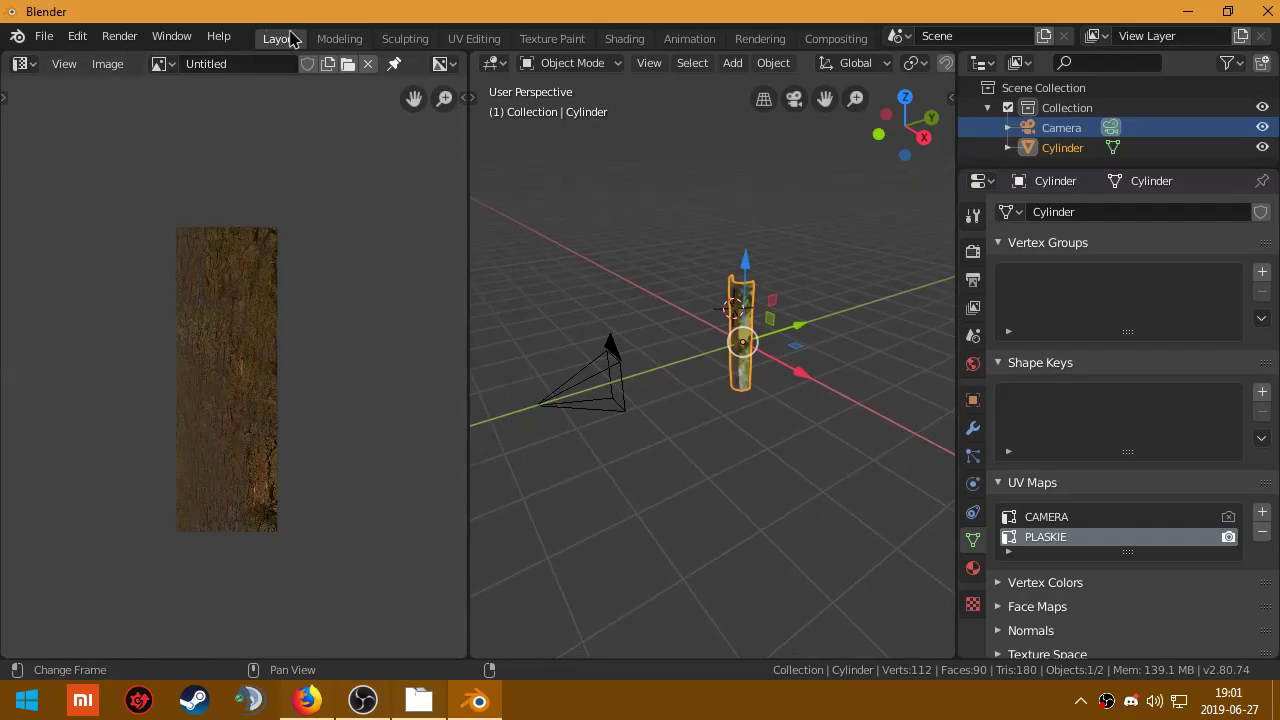
key(x)
click(757, 397)
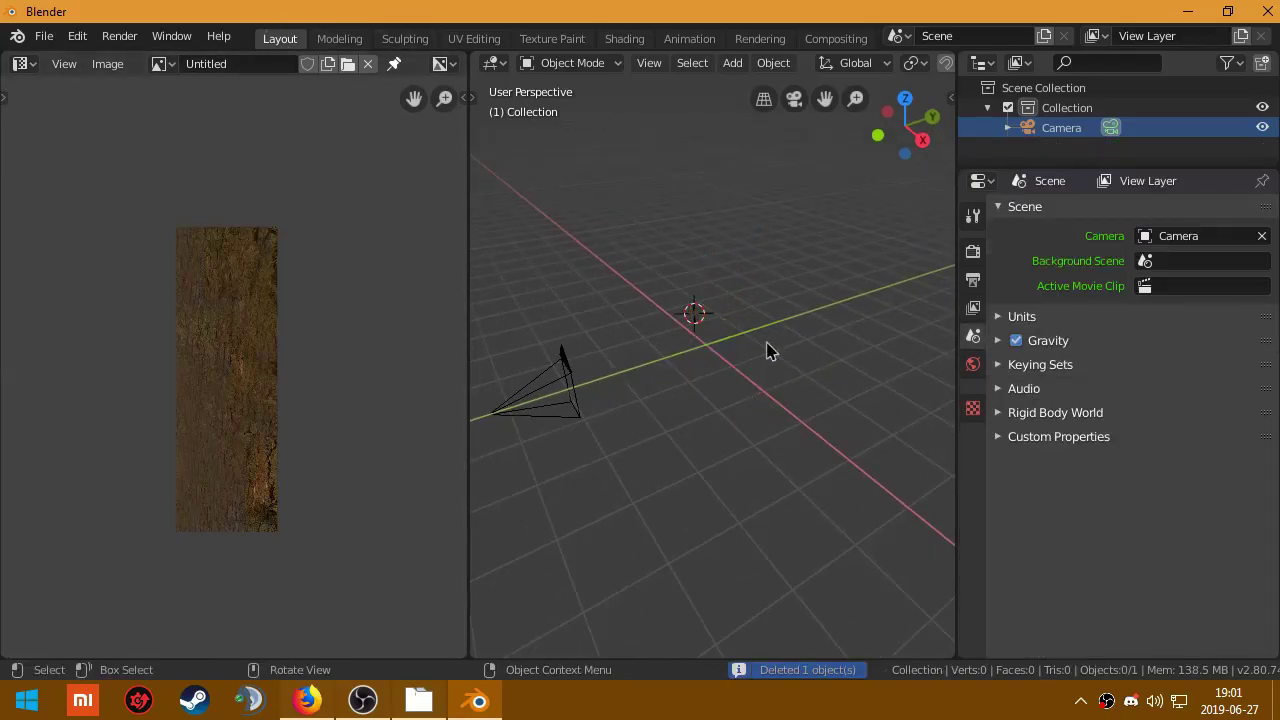
mouse_move(766, 349)
middle_down()
mouse_move(720, 386)
mouse_move(714, 349)
middle_up()
Step: Snap the 3D cursor to the world origin
key(shift+s)
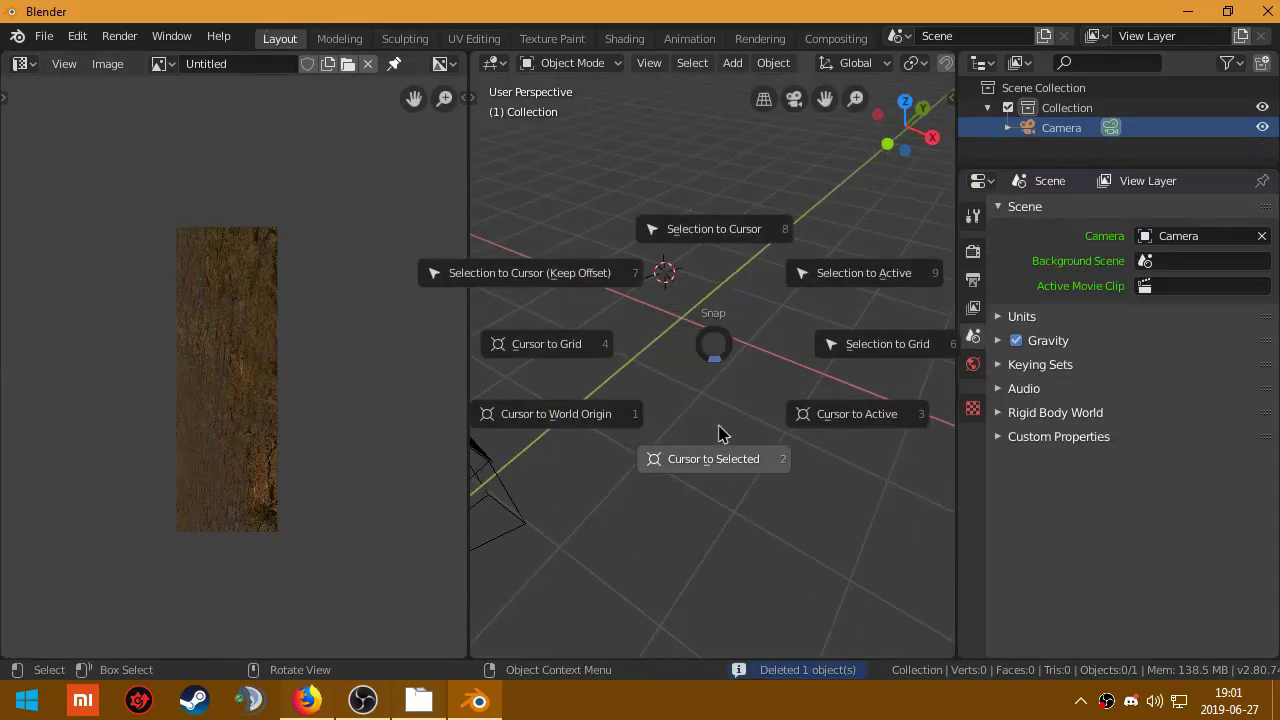
click(716, 478)
key(shift+s)
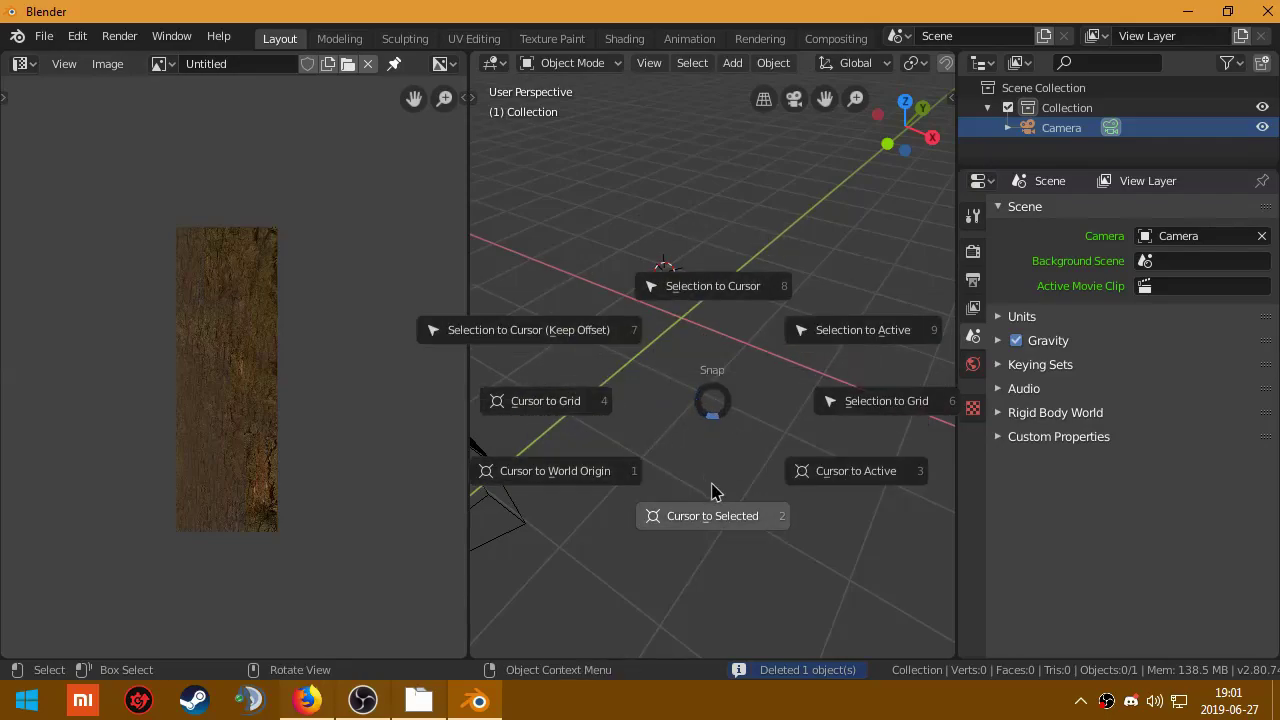
click(622, 486)
mouse_move(640, 432)
middle_down()
mouse_move(623, 323)
mouse_move(680, 369)
mouse_move(735, 345)
mouse_move(732, 358)
middle_up()
Step: Look through the camera and select Camera to show its background-image settings
key(KP_0)
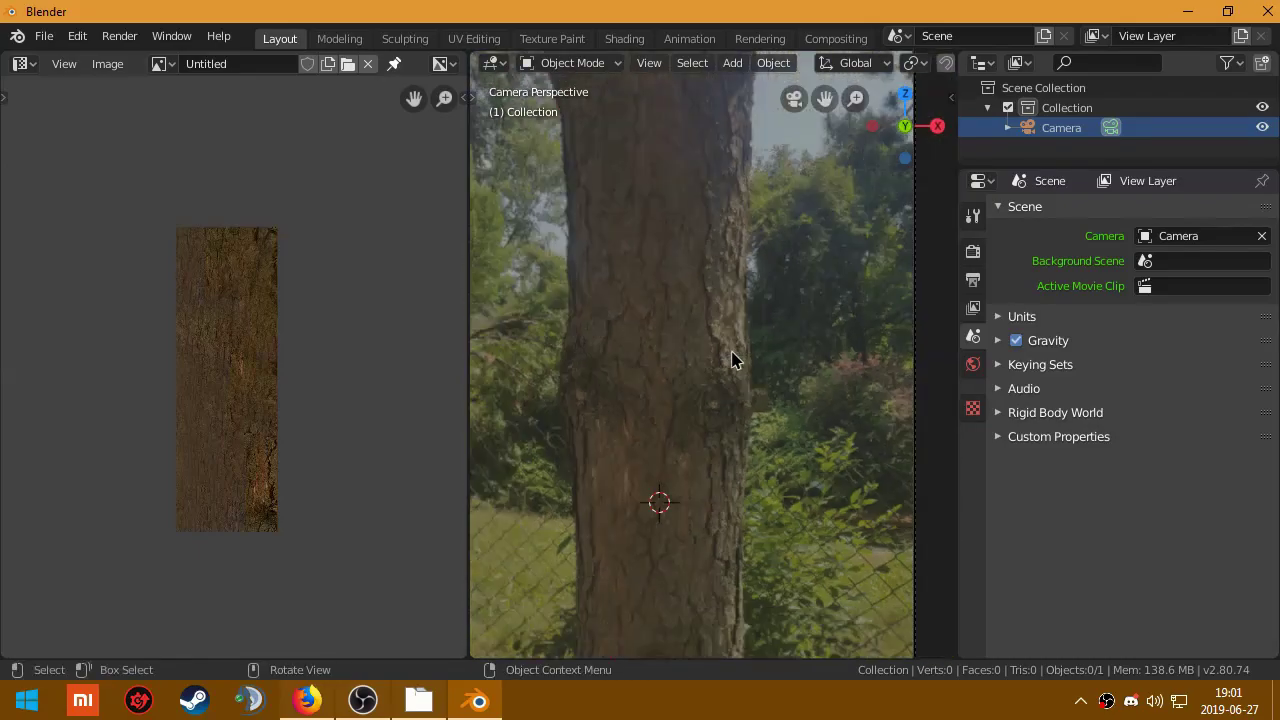
click(978, 130)
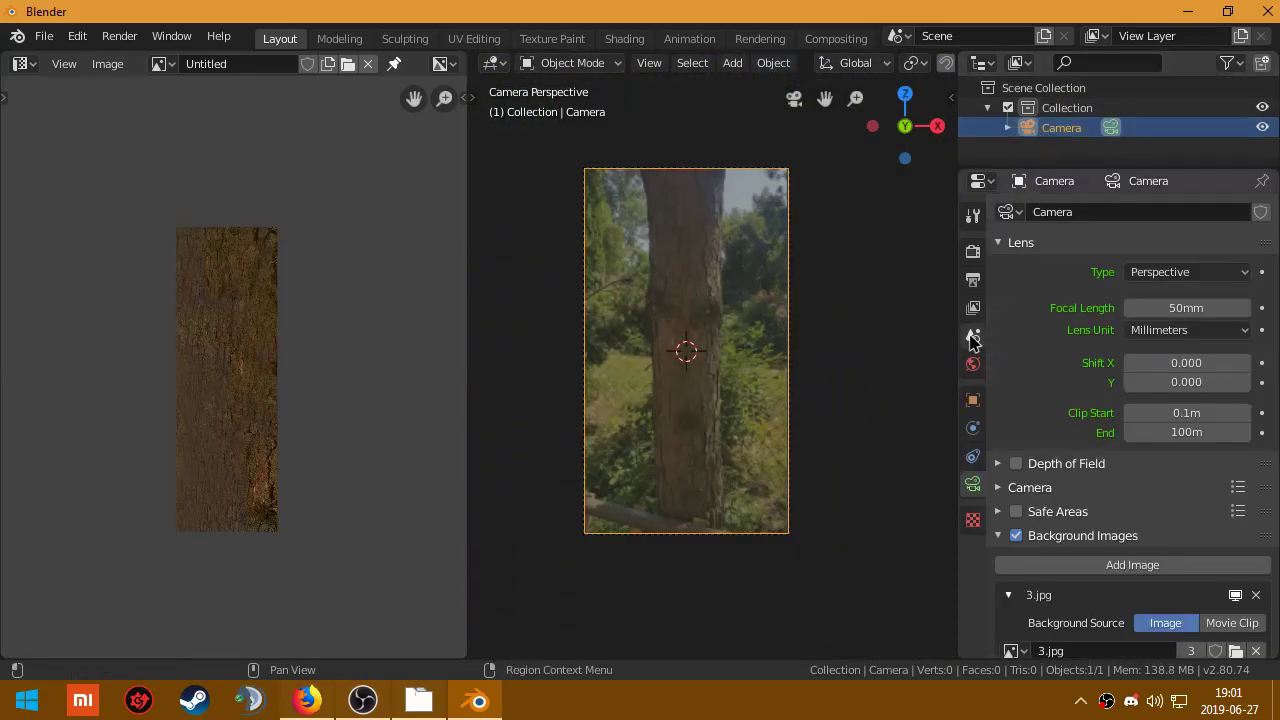
scroll(1038, 400, down, 6)
scroll(1080, 350, down, 1)
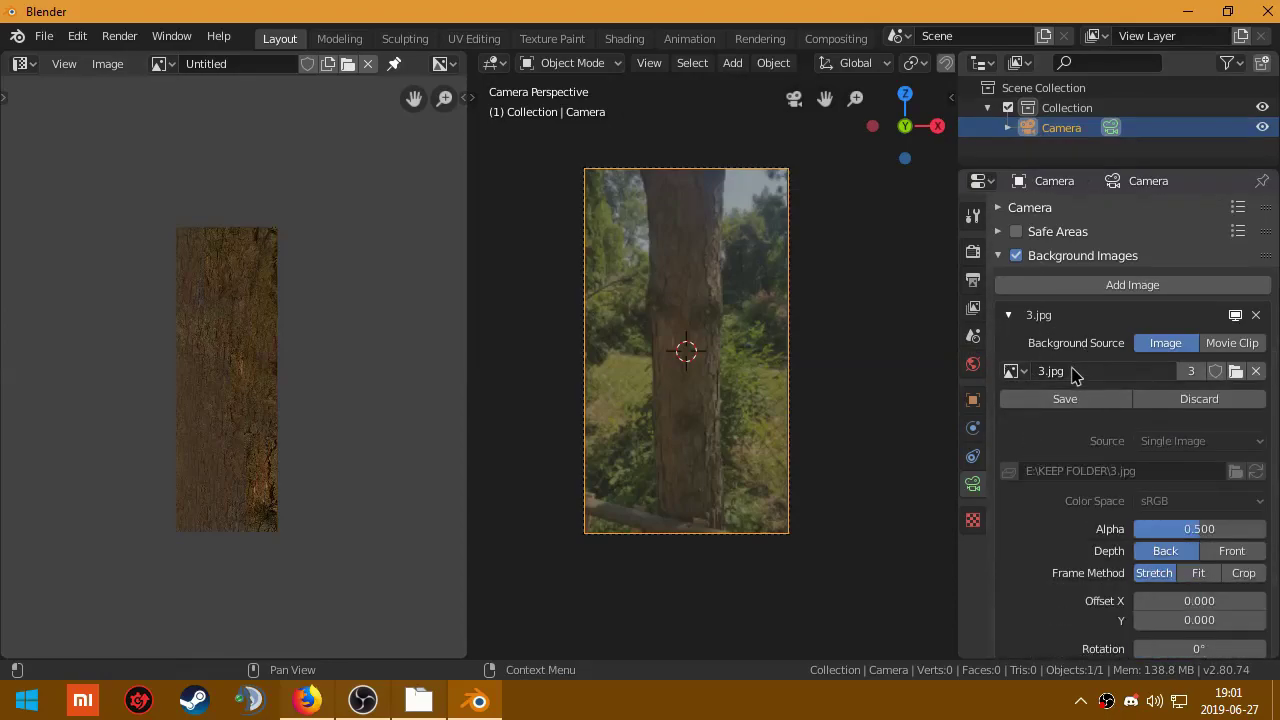
click(1236, 374)
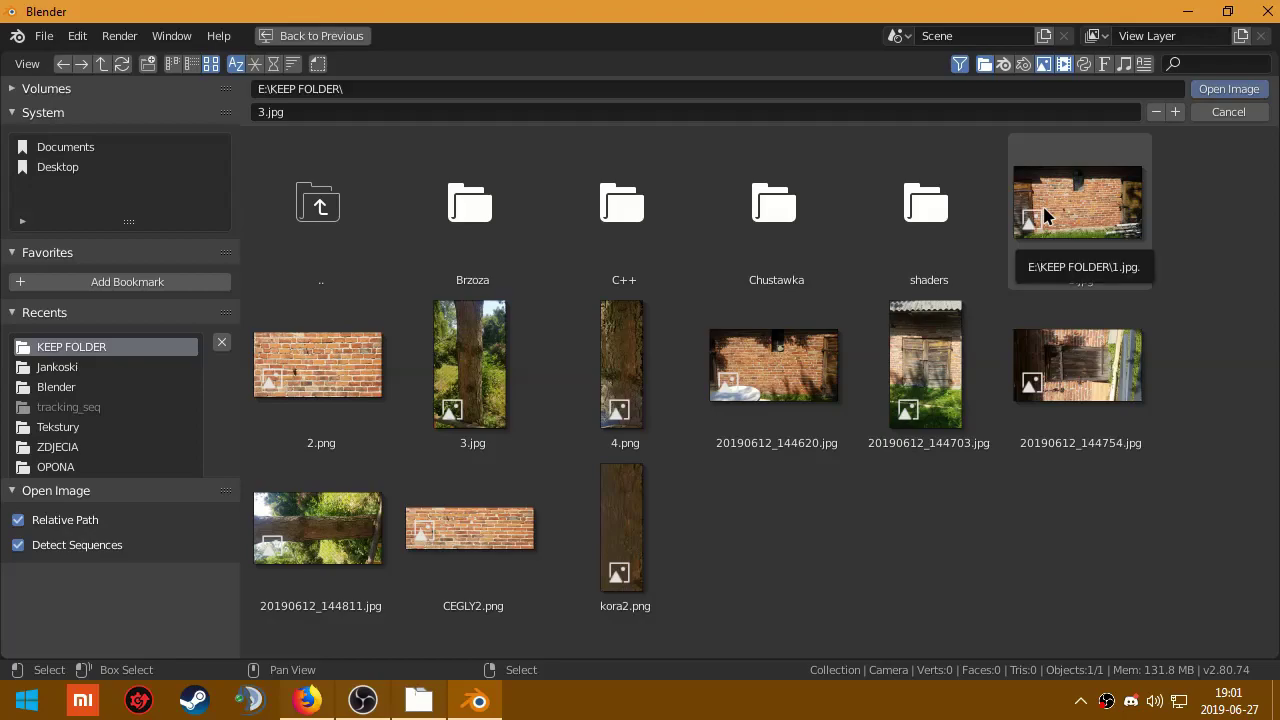
double_click(757, 374)
scroll(720, 340, up, 2)
scroll(693, 308, up, 2)
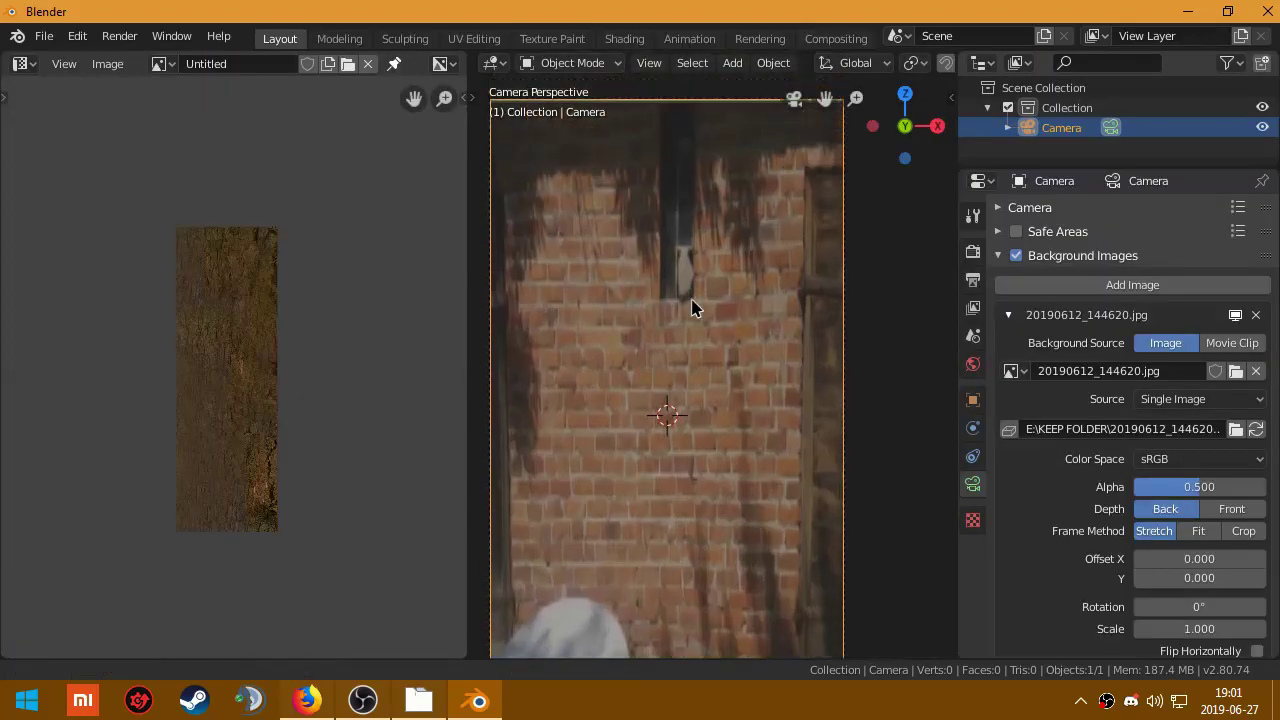
shift+scroll(693, 308, up, 2)
scroll(1000, 486, down, 2)
scroll(849, 484, down, 1)
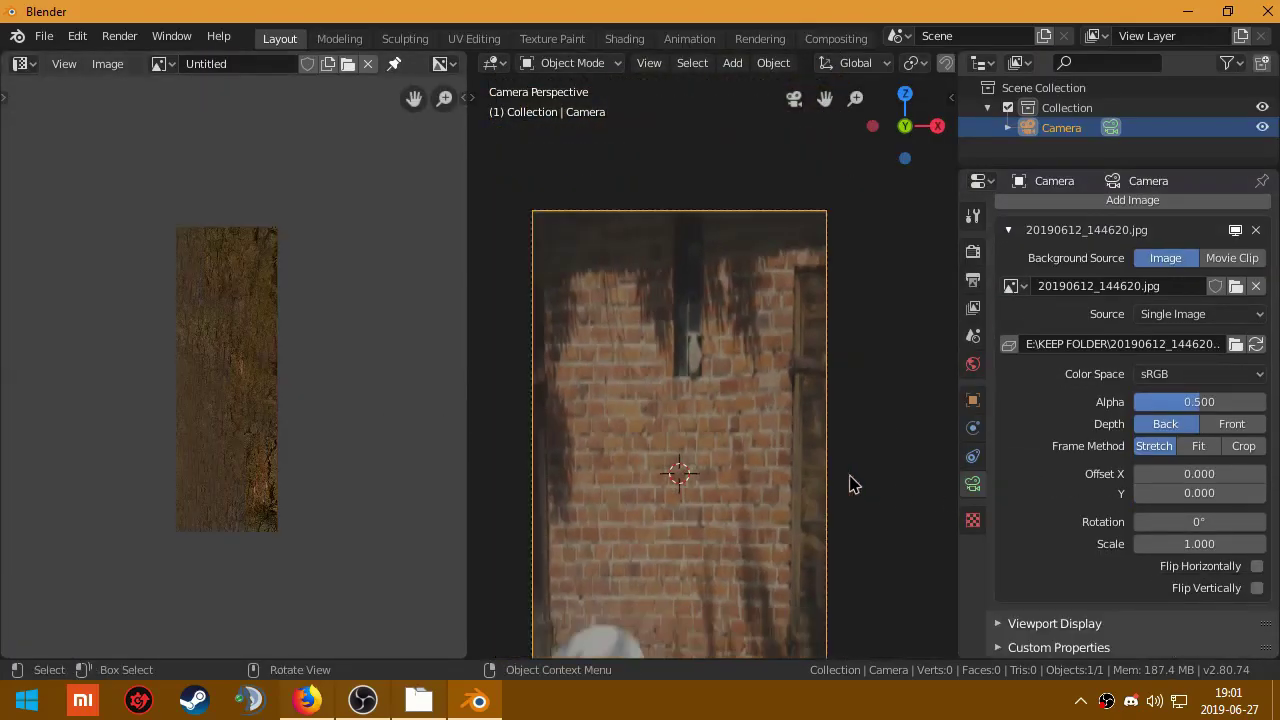
scroll(849, 484, down, 1)
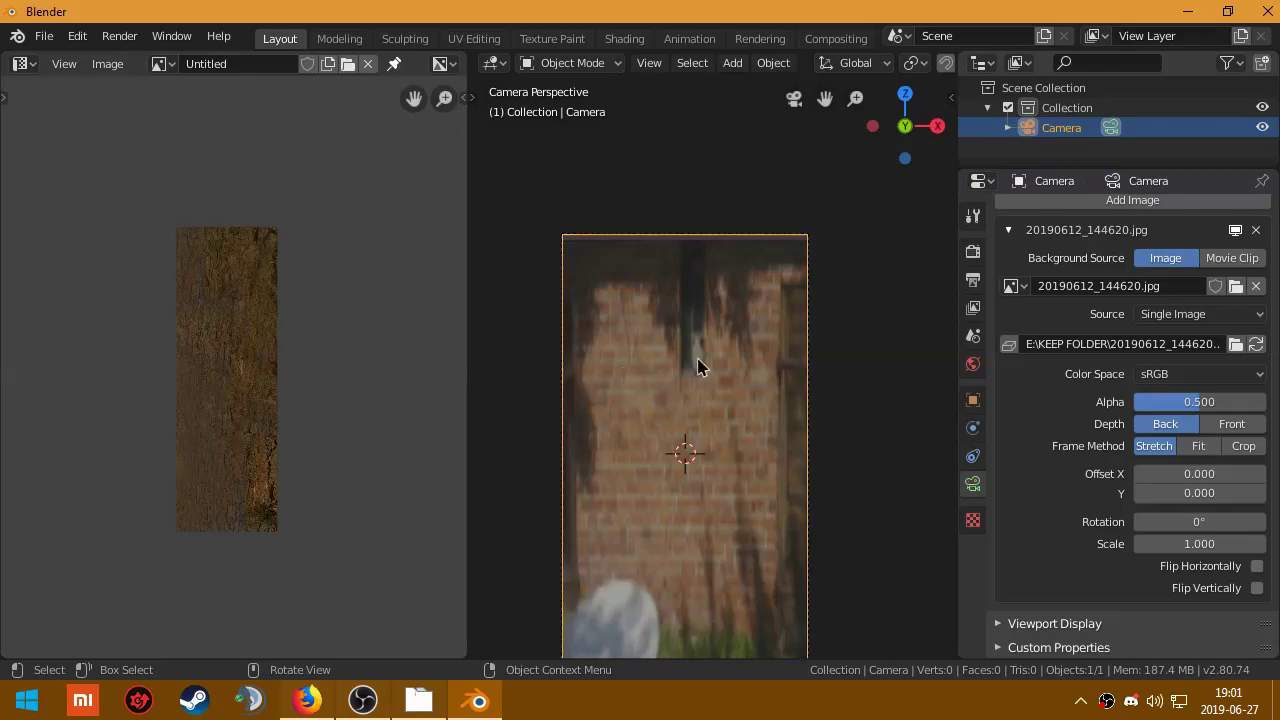
scroll(700, 357, down, 2)
shift+scroll(694, 423, down, 1)
shift+scroll(680, 409, down, 1)
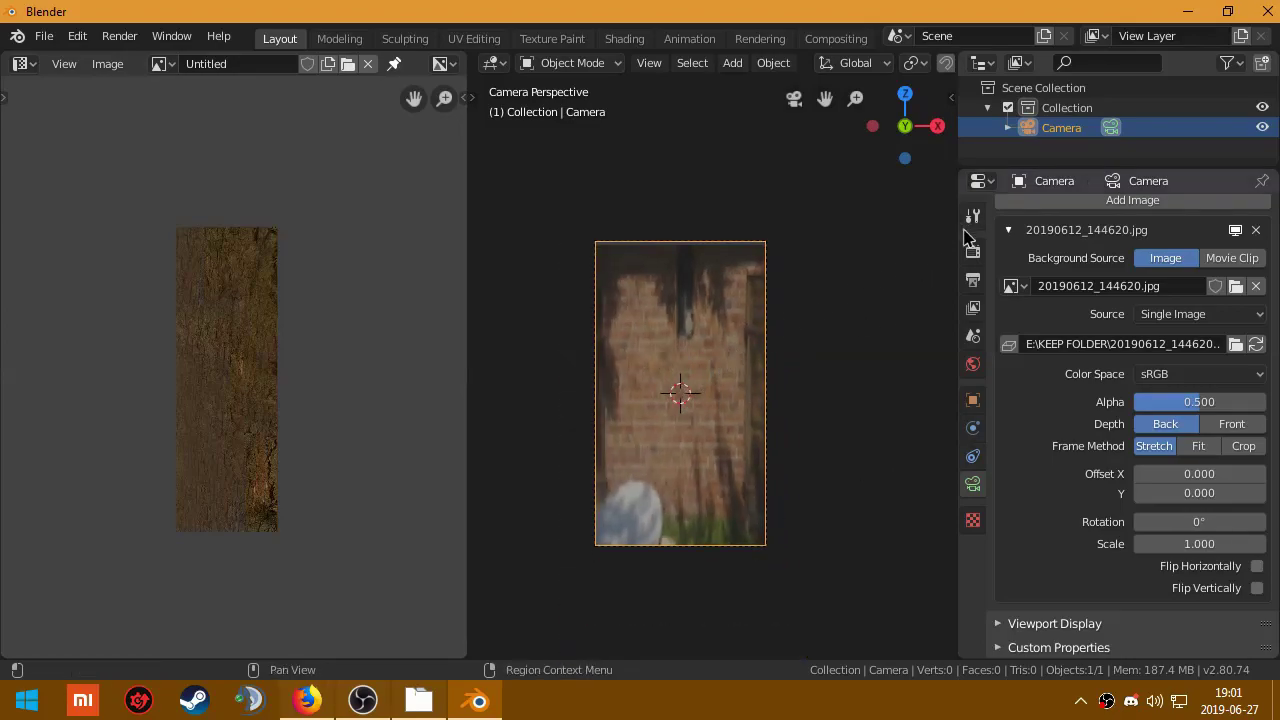
click(973, 215)
click(973, 251)
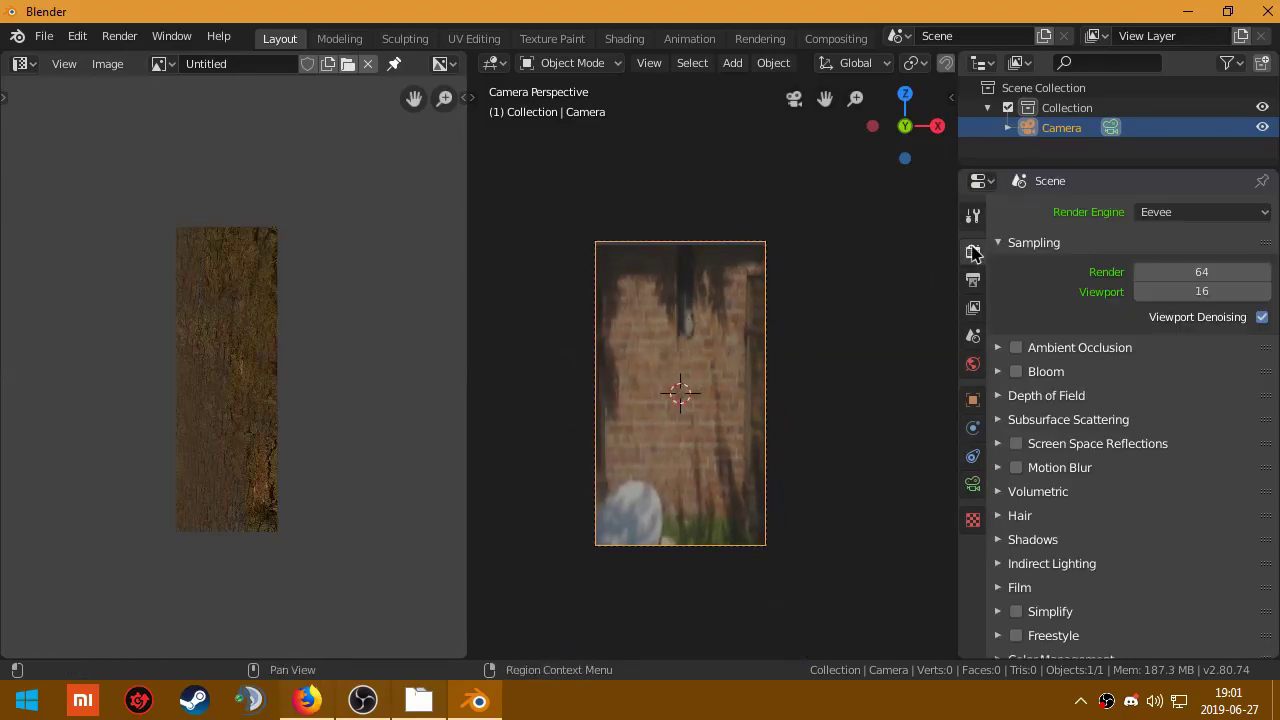
click(973, 279)
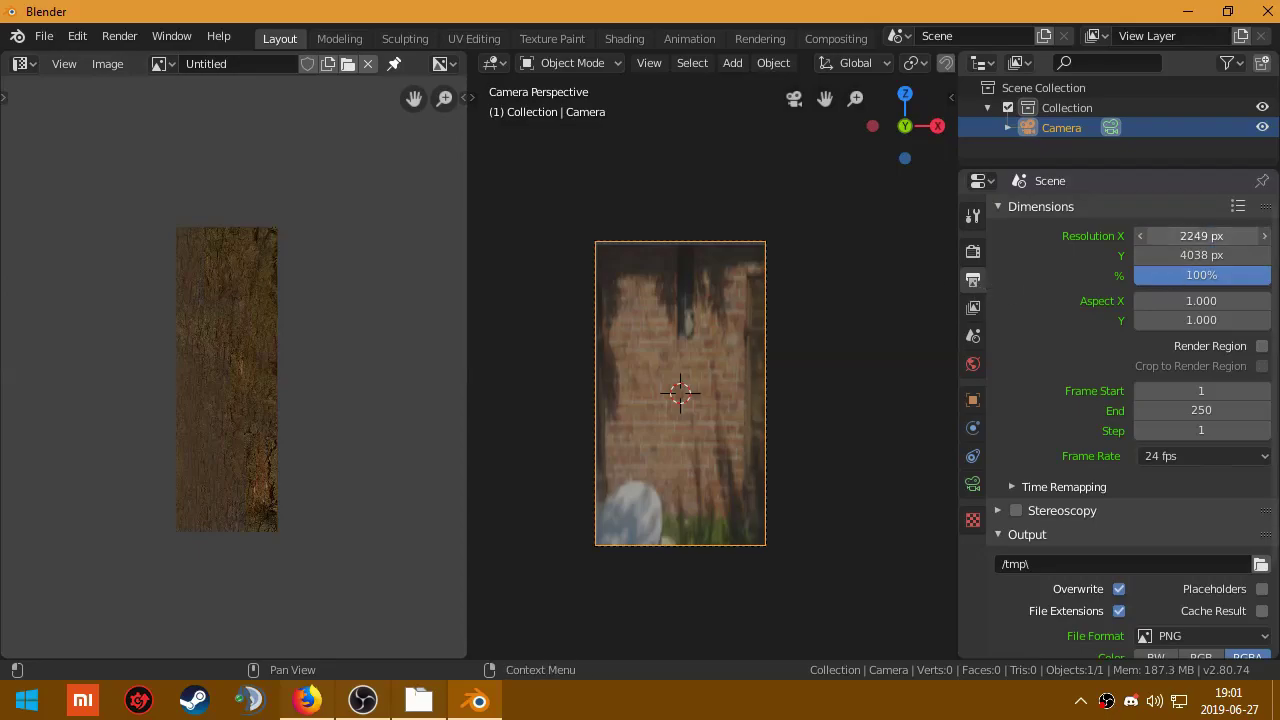
drag(1200, 235, 1240, 235)
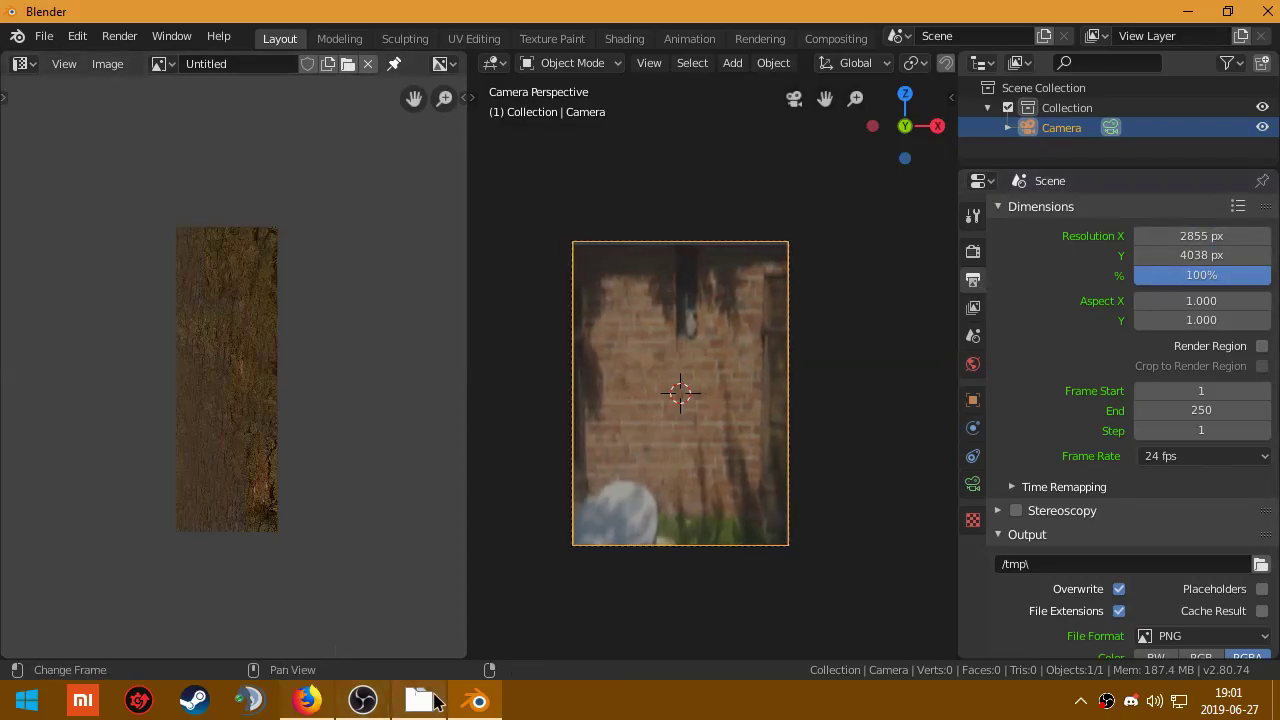
click(418, 700)
click(376, 248)
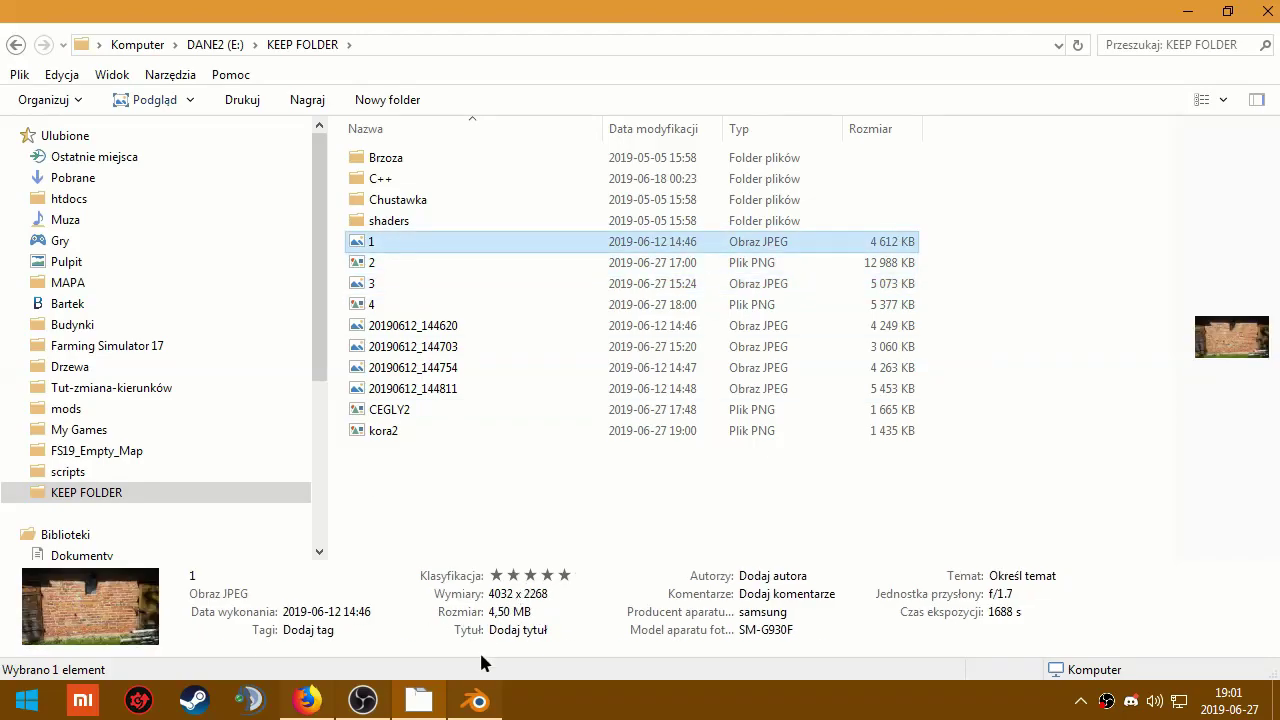
click(478, 702)
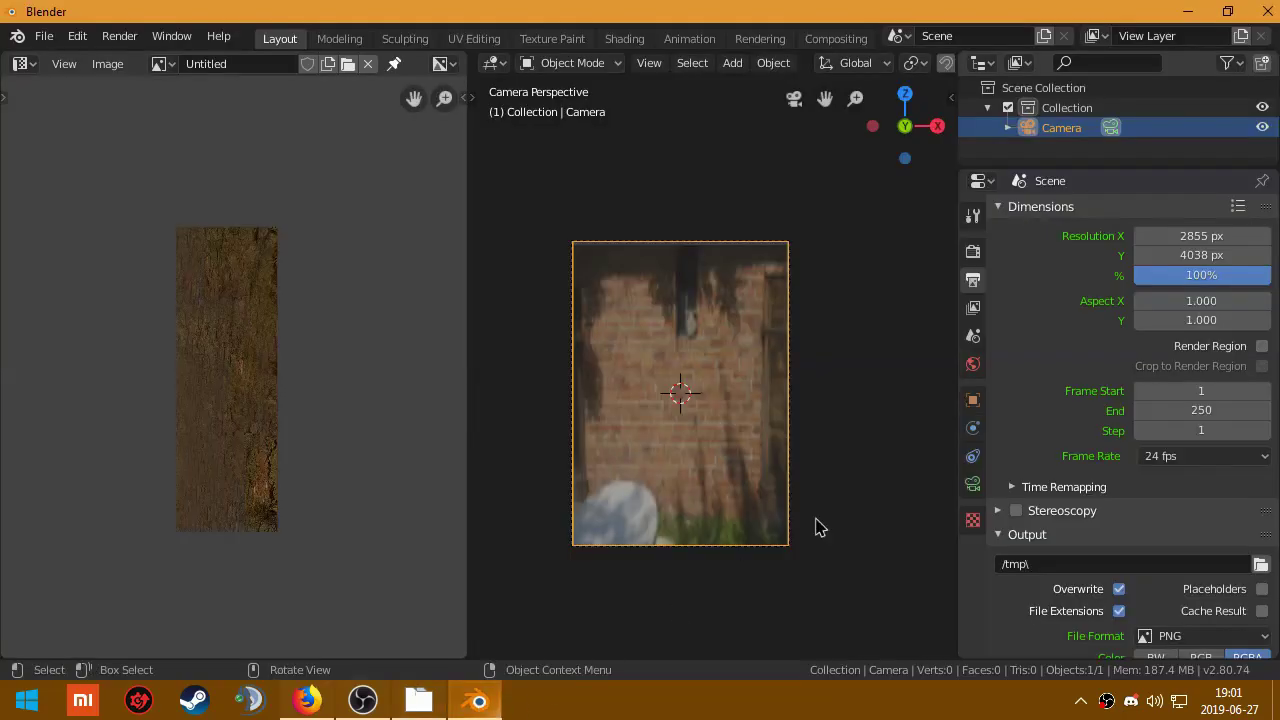
Step: Set the render resolution to 4032 × 2260 px
double_click(1201, 236)
text(4032)
key(Tab)
text(2260)
key(Return)
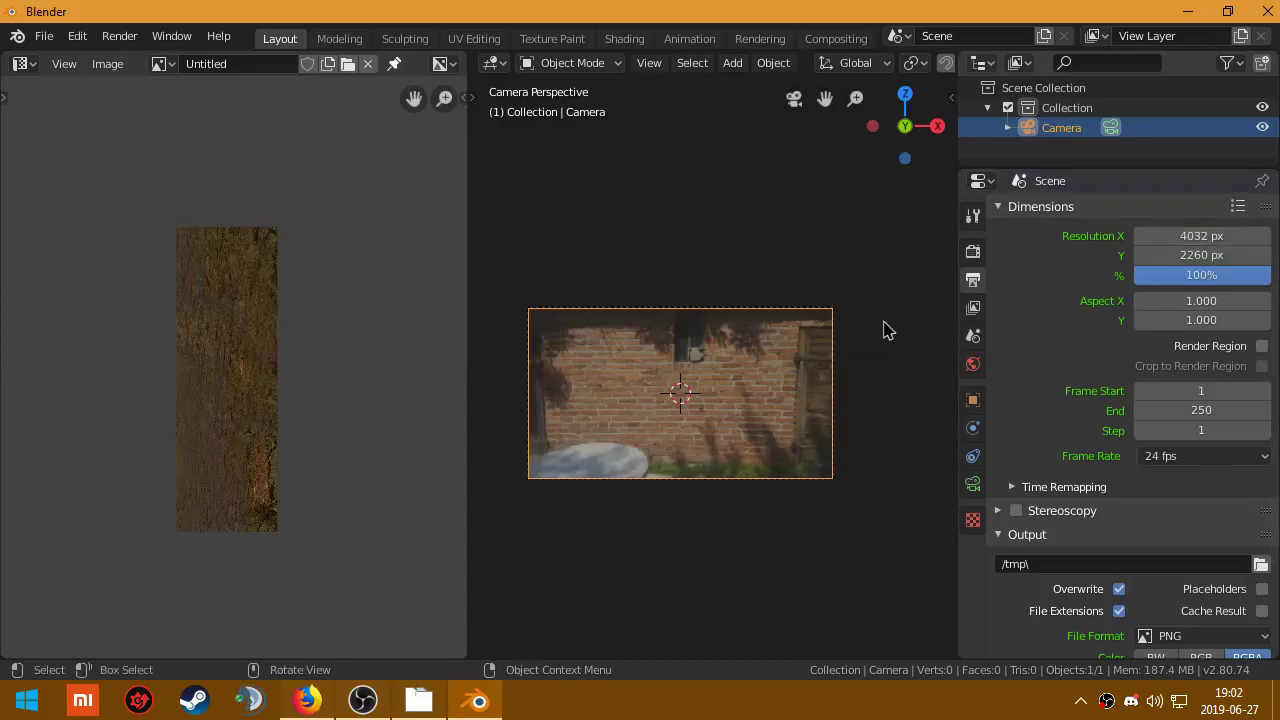
scroll(594, 417, up, 3)
scroll(628, 391, up, 1)
scroll(645, 500, up, 2)
scroll(705, 360, down, 2)
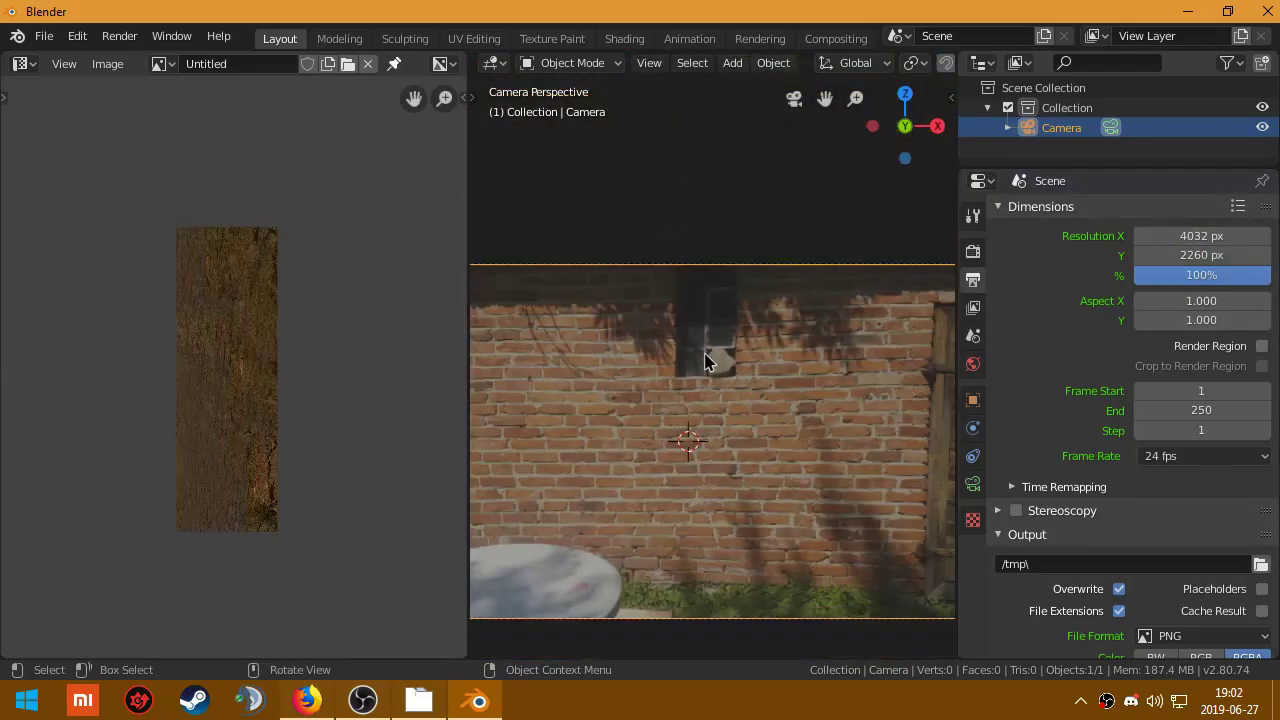
mouse_move(705, 360)
shift+middle_down()
mouse_move(734, 289)
mouse_move(811, 274)
shift+middle_up()
scroll(800, 300, down, 3)
shift+middle_drag(786, 323, 752, 330)
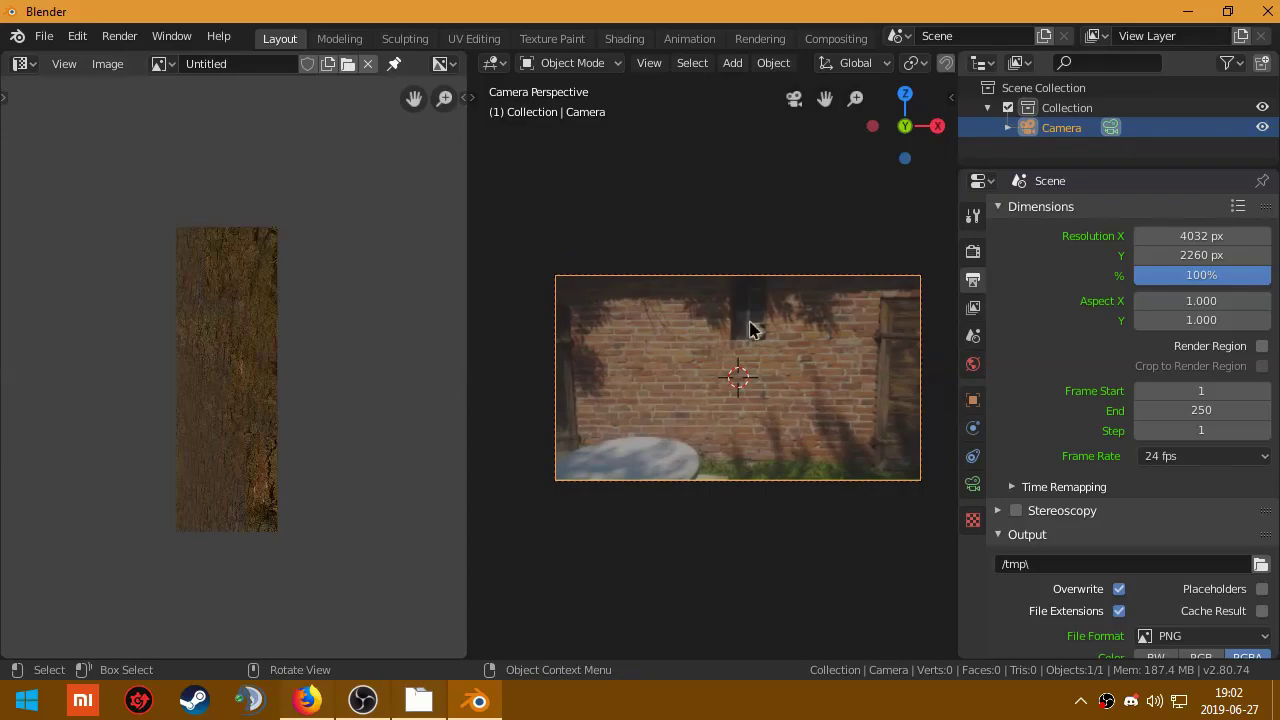
Step: Pan and zoom to inspect the landscape camera frame over the brick-wall photo
scroll(752, 330, up, 3)
scroll(766, 371, up, 2)
scroll(743, 357, up, 2)
scroll(714, 400, up, 1)
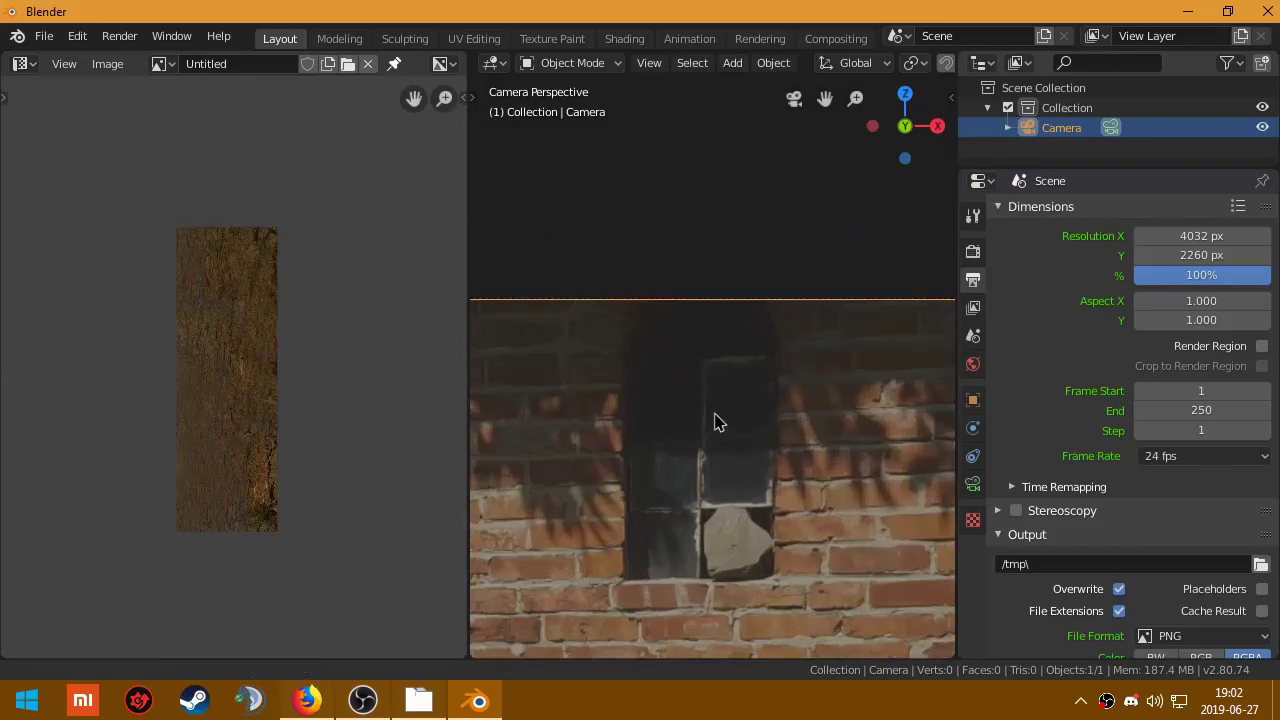
mouse_move(714, 420)
shift+middle_down()
mouse_move(721, 390)
mouse_move(694, 443)
mouse_move(831, 374)
mouse_move(752, 415)
mouse_move(810, 432)
shift+middle_up()
scroll(790, 430, up, 2)
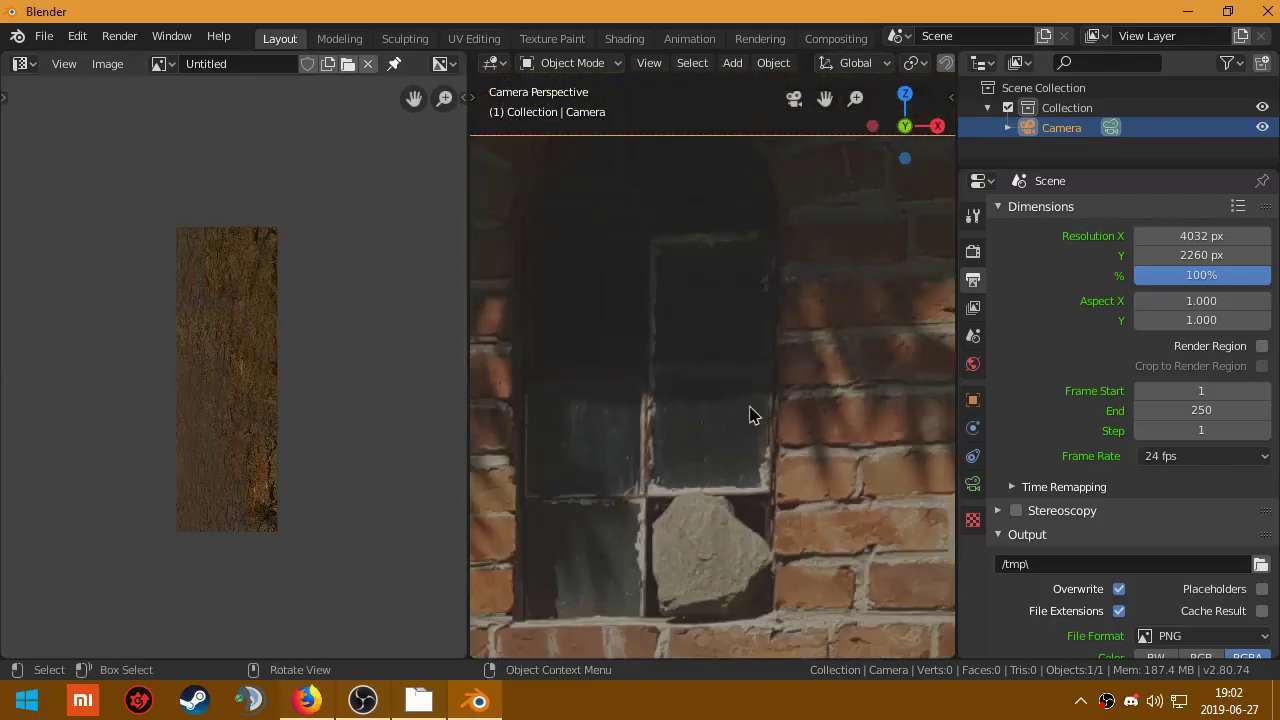
scroll(752, 416, down, 2)
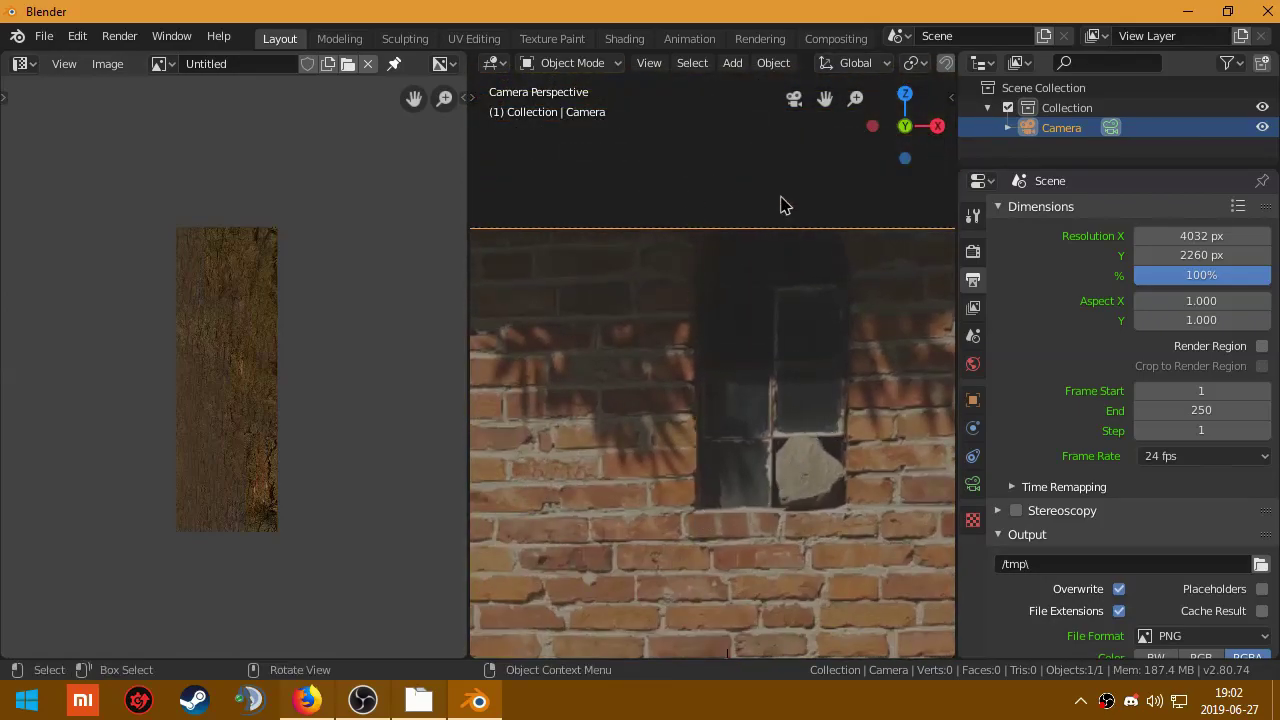
scroll(866, 430, down, 2)
mouse_move(723, 489)
shift+middle_down()
mouse_move(894, 400)
mouse_move(729, 380)
mouse_move(557, 395)
mouse_move(737, 377)
shift+middle_up()
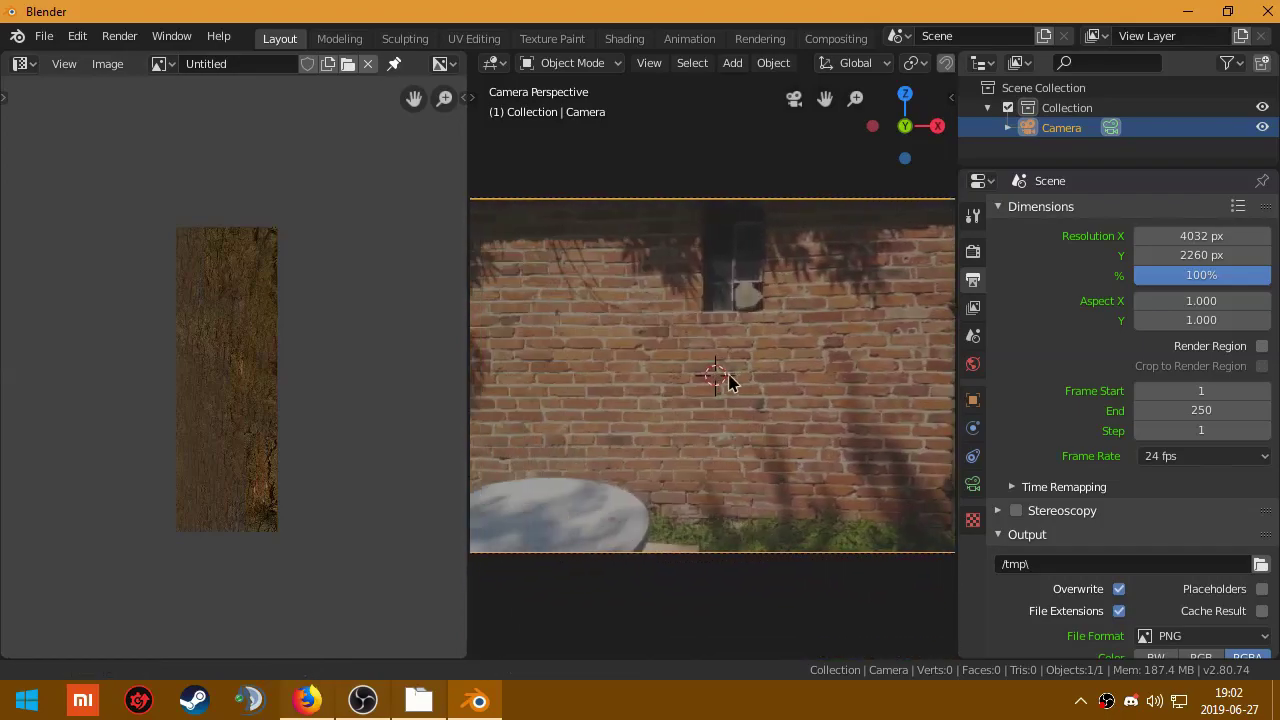
scroll(680, 377, down, 2)
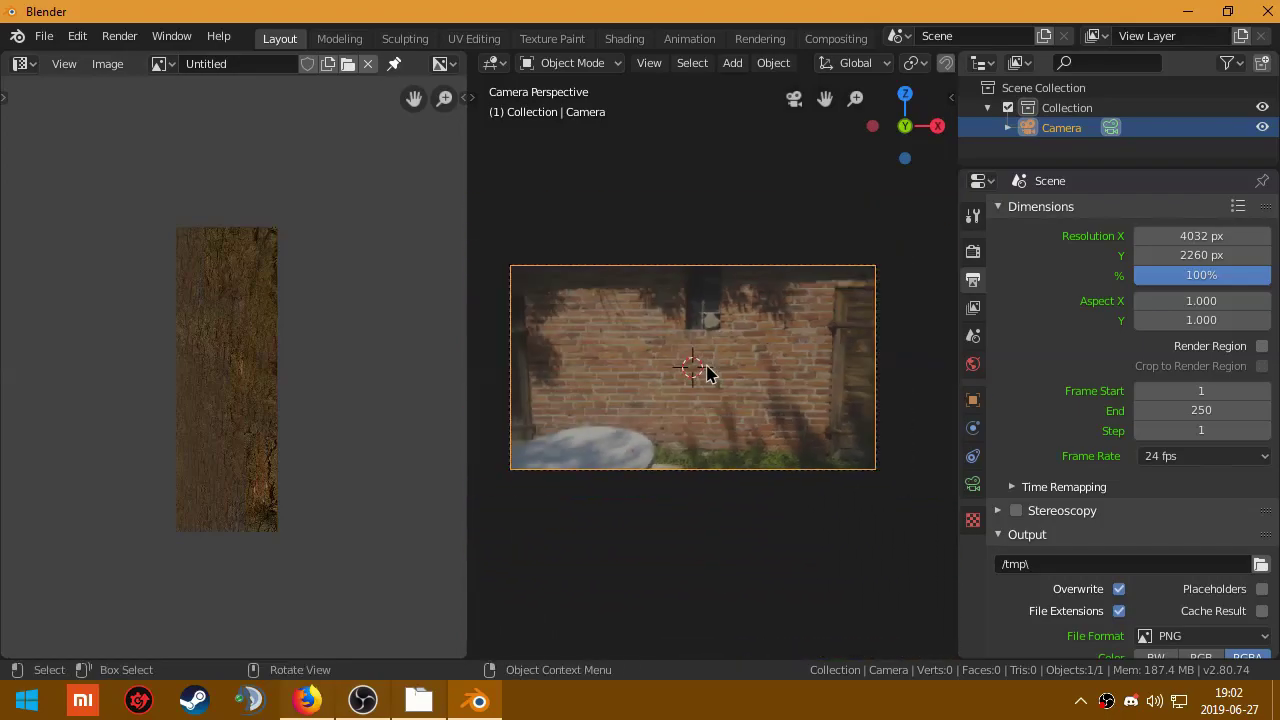
Step: View door photo 20190612_144754 in Photo Viewer, then open it in GIMP
click(418, 700)
click(400, 347)
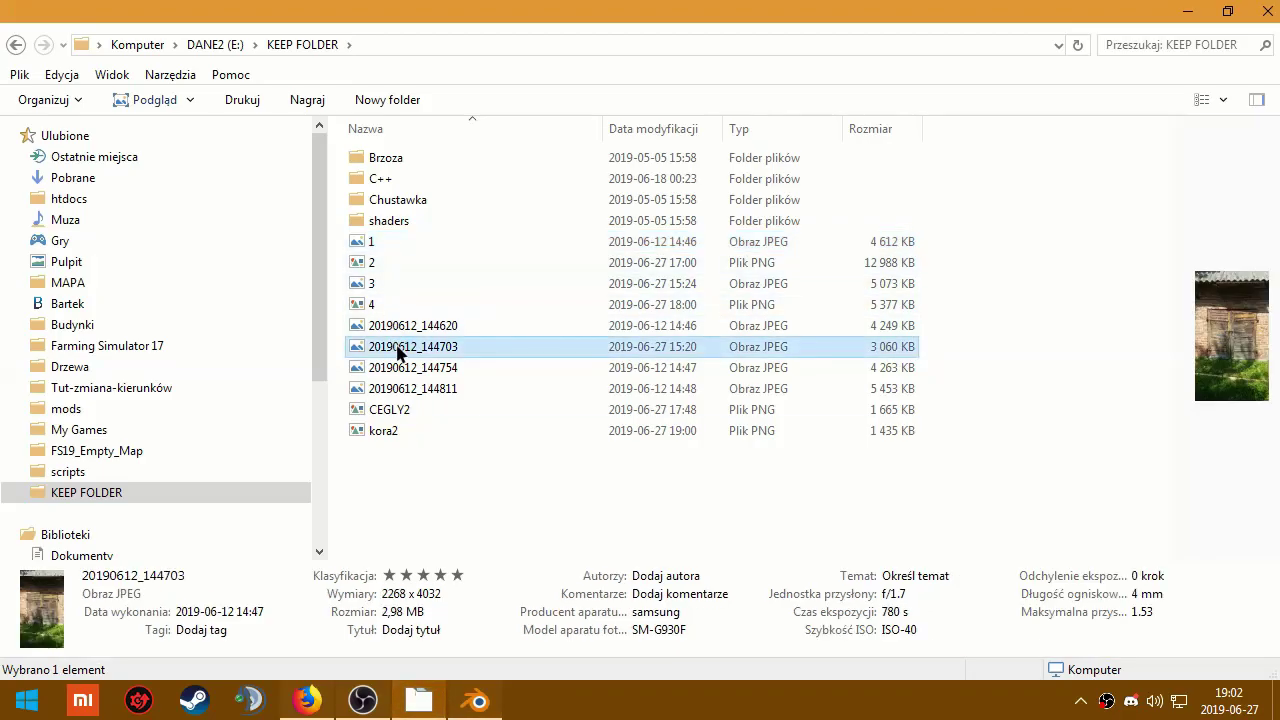
double_click(397, 367)
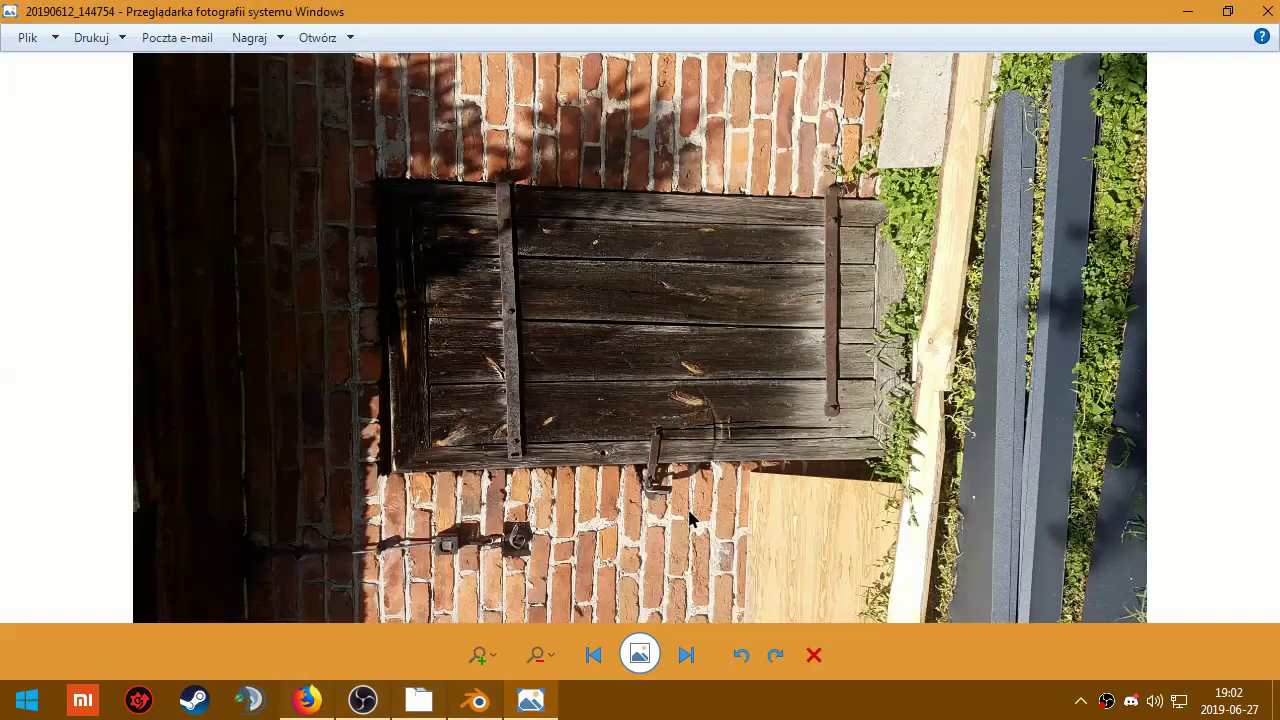
click(685, 655)
click(1268, 11)
right_click(421, 375)
click(516, 249)
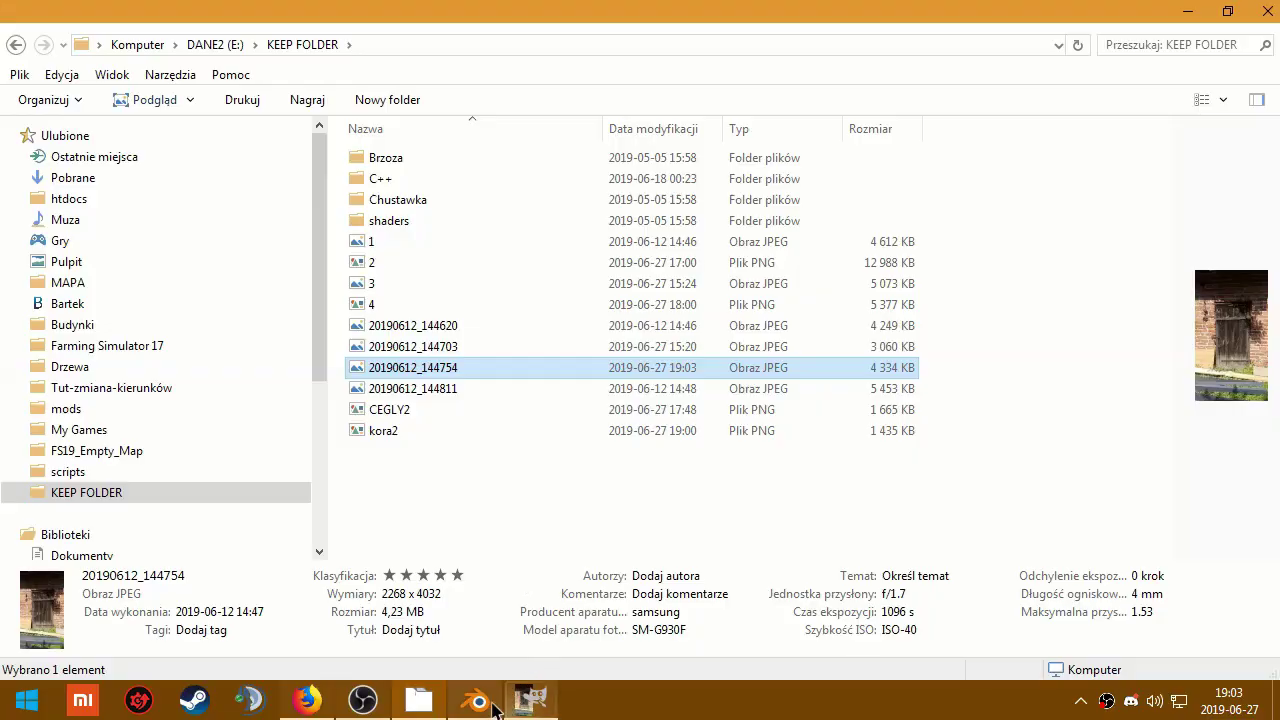
click(478, 700)
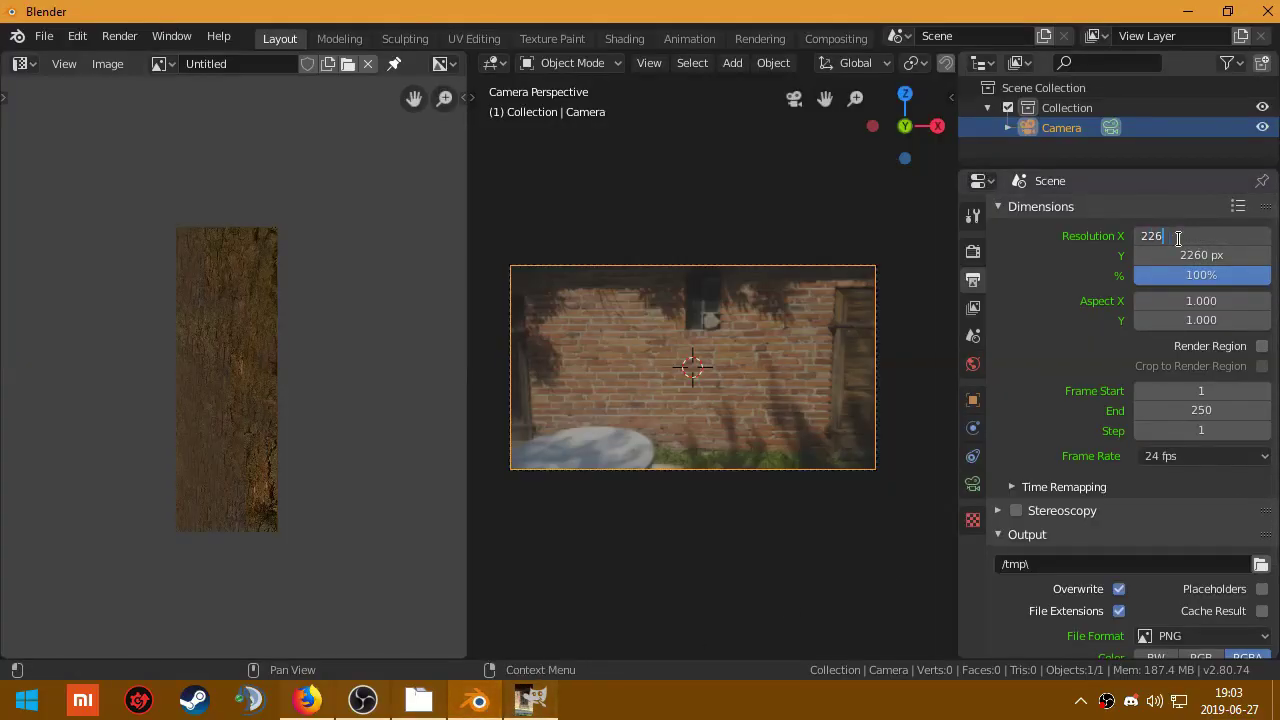
Step: Flip the render resolution to portrait 2260 × 4032 px
text(0)
key(Tab)
text(403)
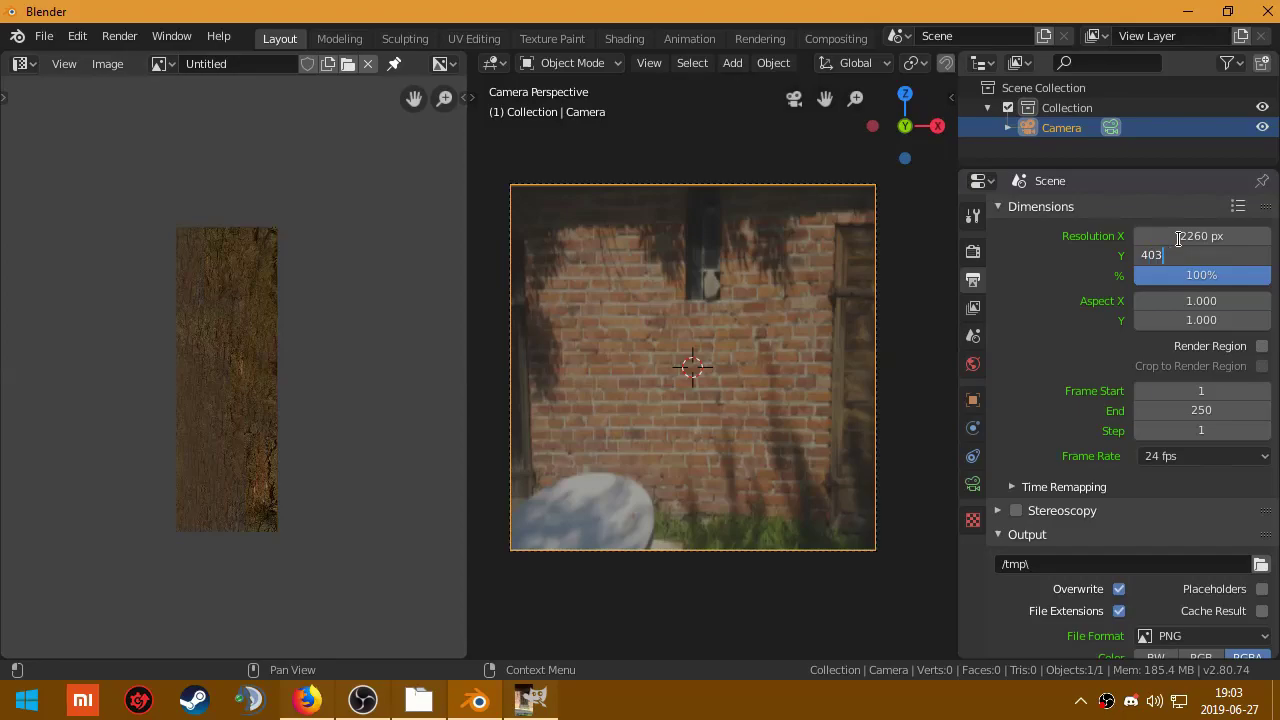
text(2)
key(Return)
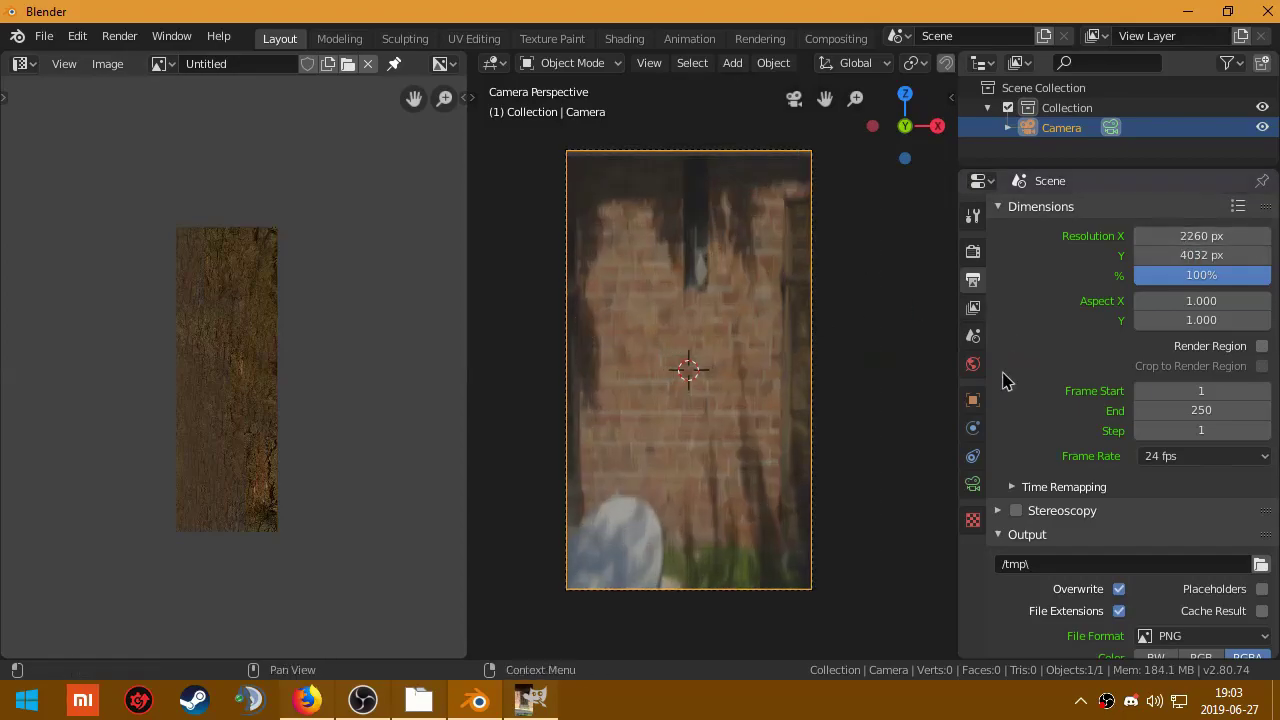
scroll(1052, 538, down, 3)
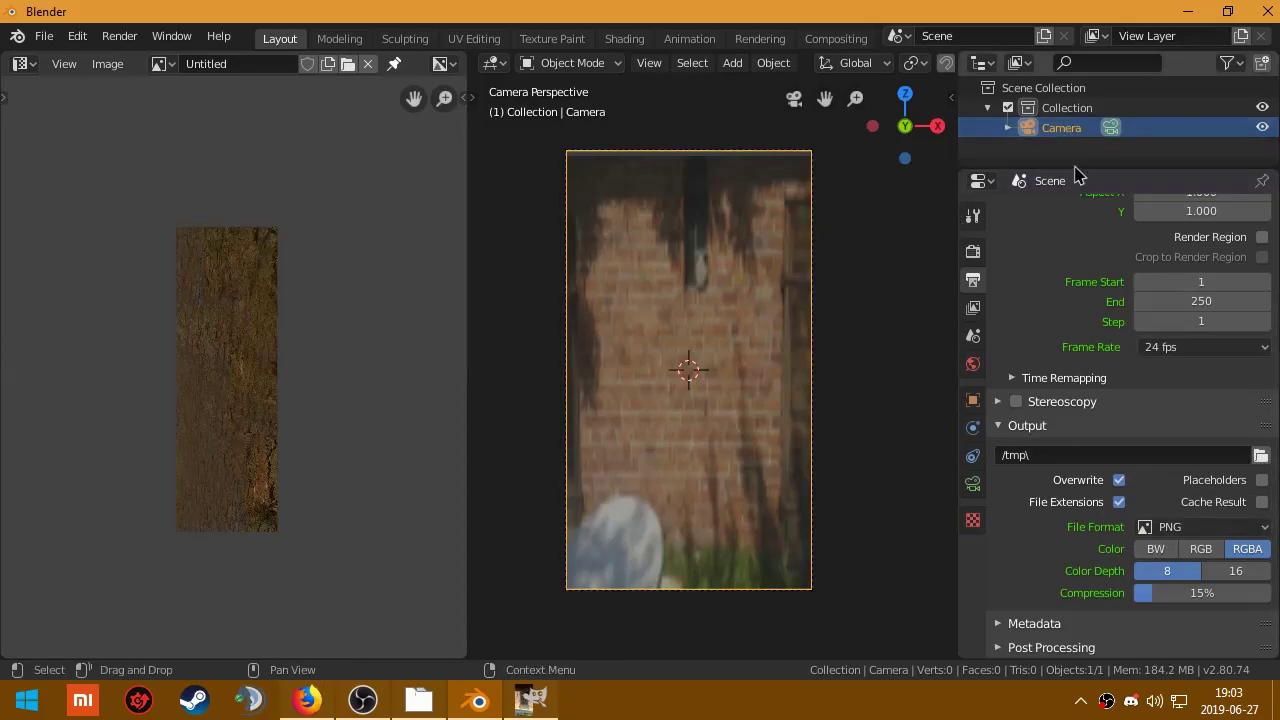
Step: Set door photo 20190612_144754.jpg as the camera's background image
click(1005, 427)
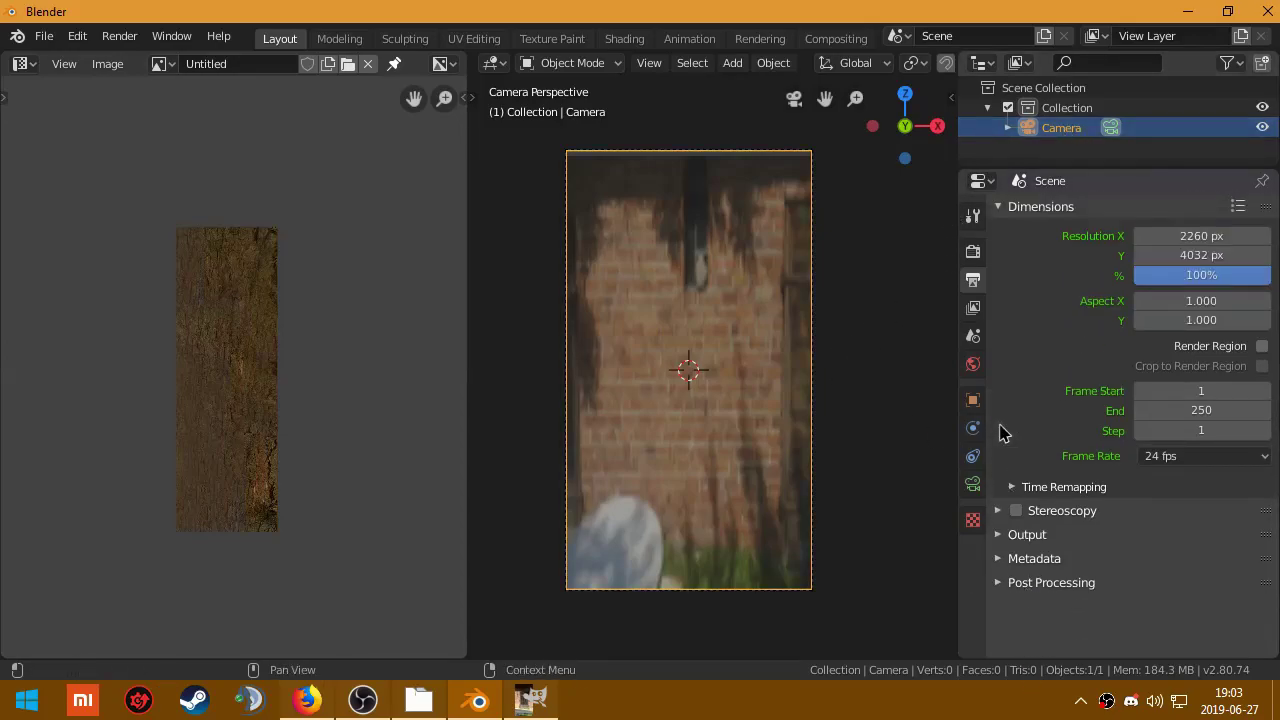
click(969, 218)
click(971, 486)
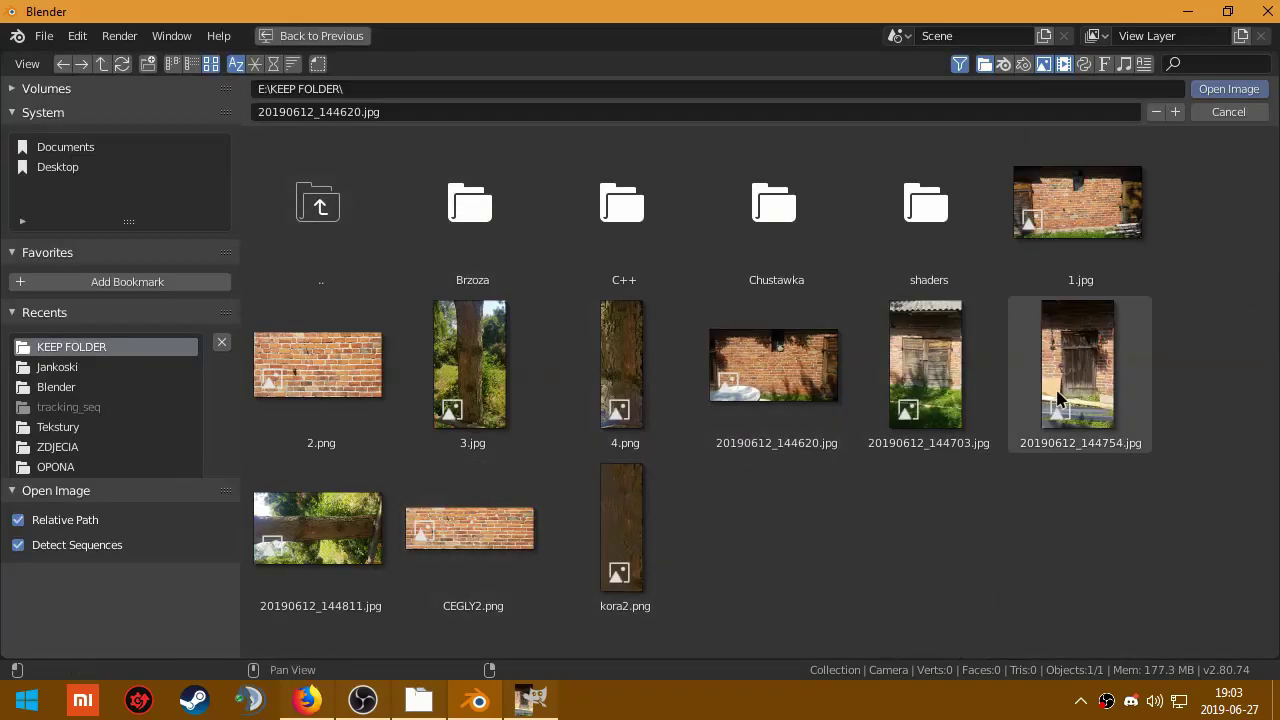
click(1099, 373)
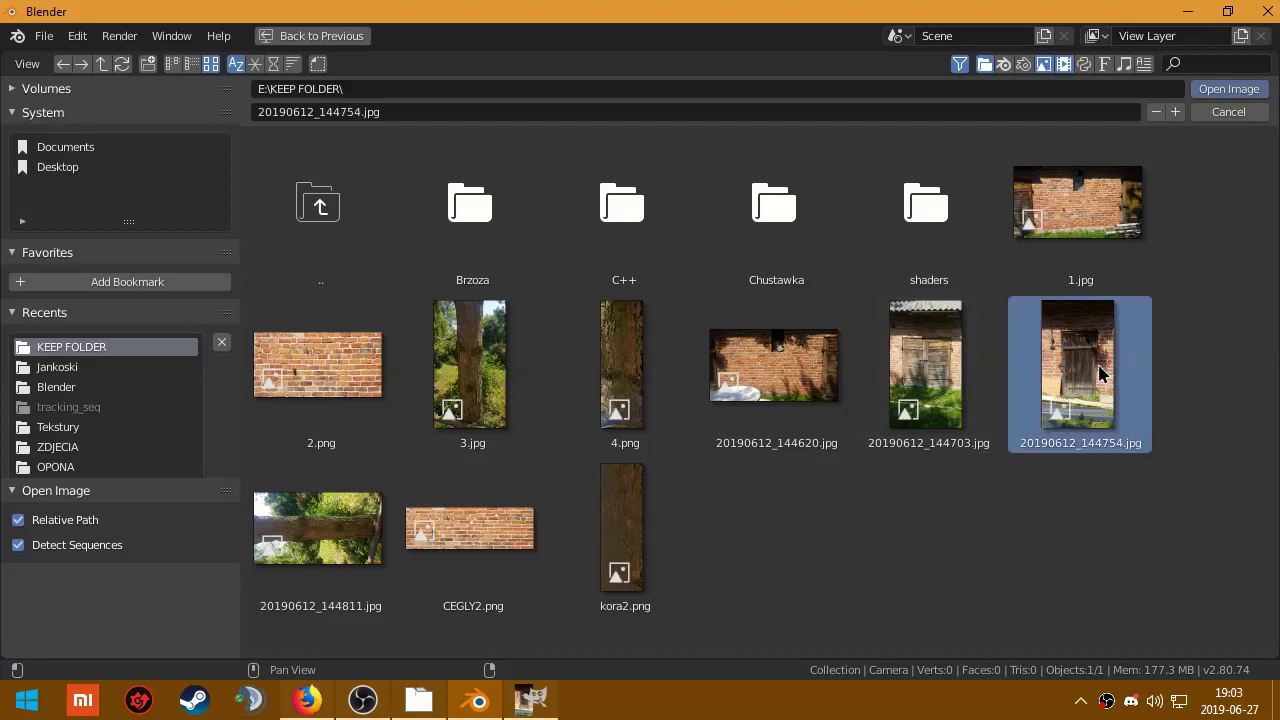
double_click(1099, 373)
scroll(677, 408, up, 2)
Step: Add a new plane mesh to the scene
scroll(680, 405, up, 1)
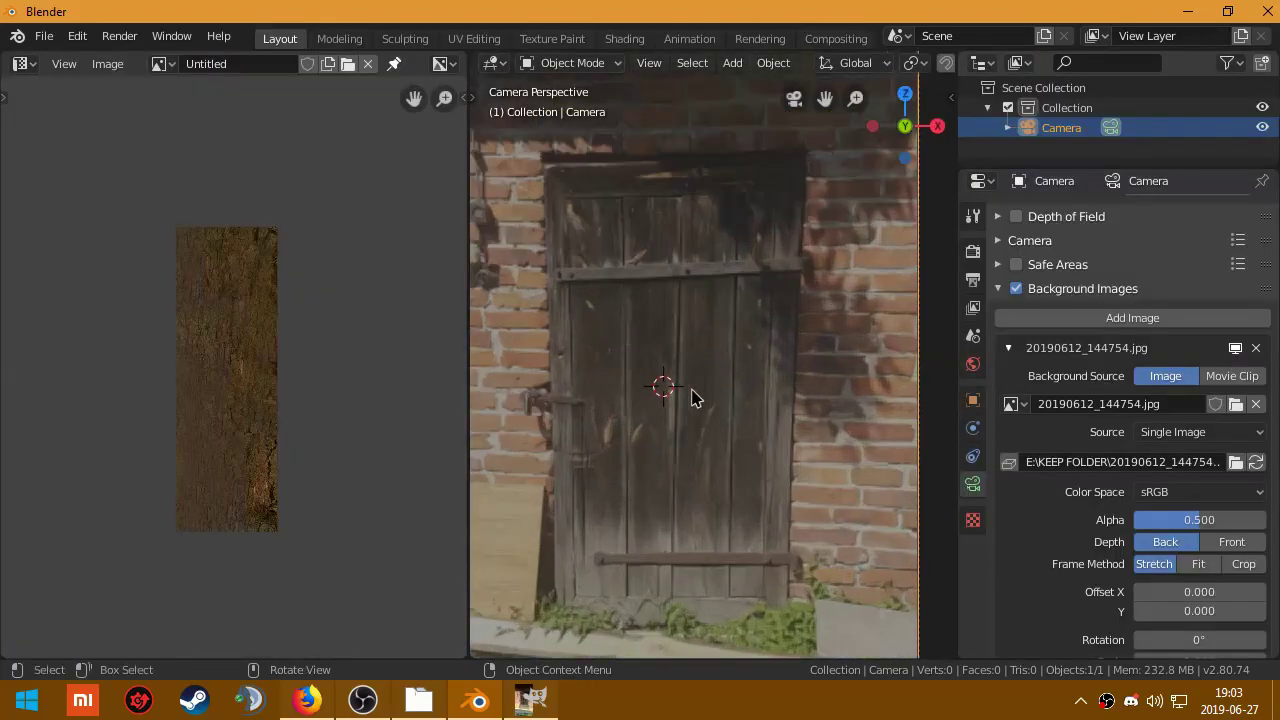
scroll(678, 400, up, 2)
scroll(678, 400, down, 1)
scroll(675, 400, up, 1)
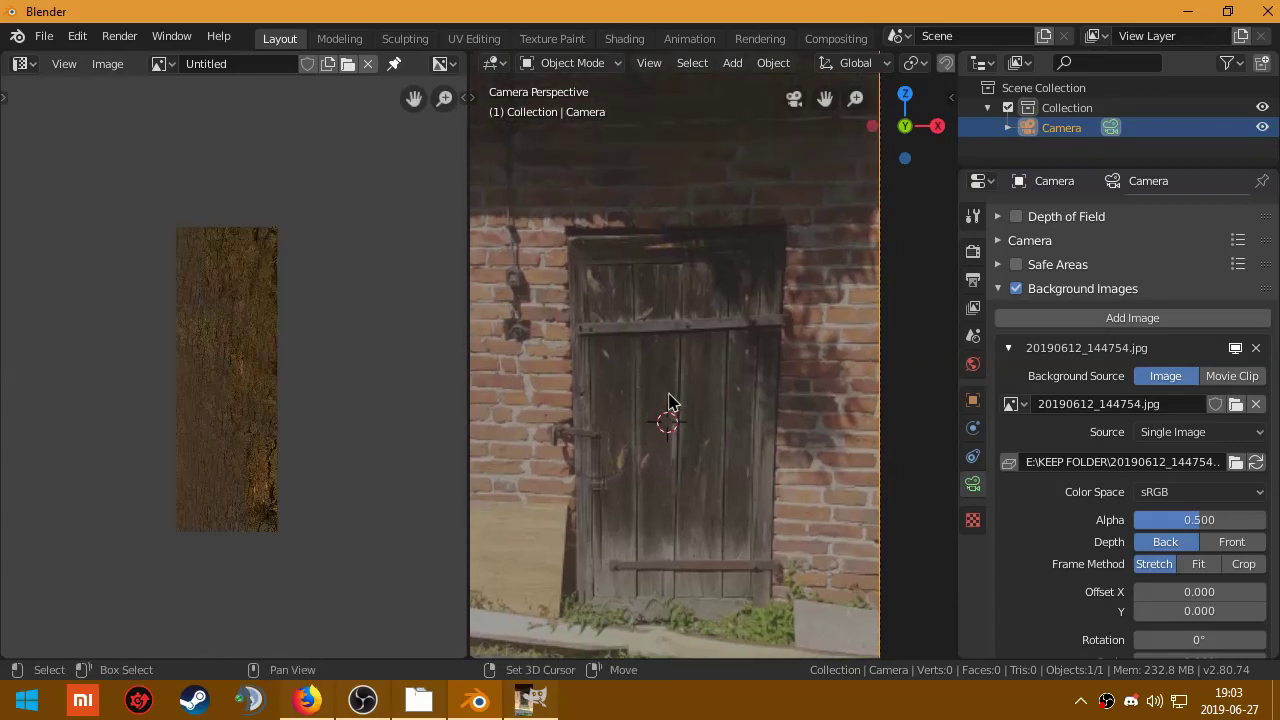
scroll(670, 400, down, 1)
key(shift+a)
click(740, 290)
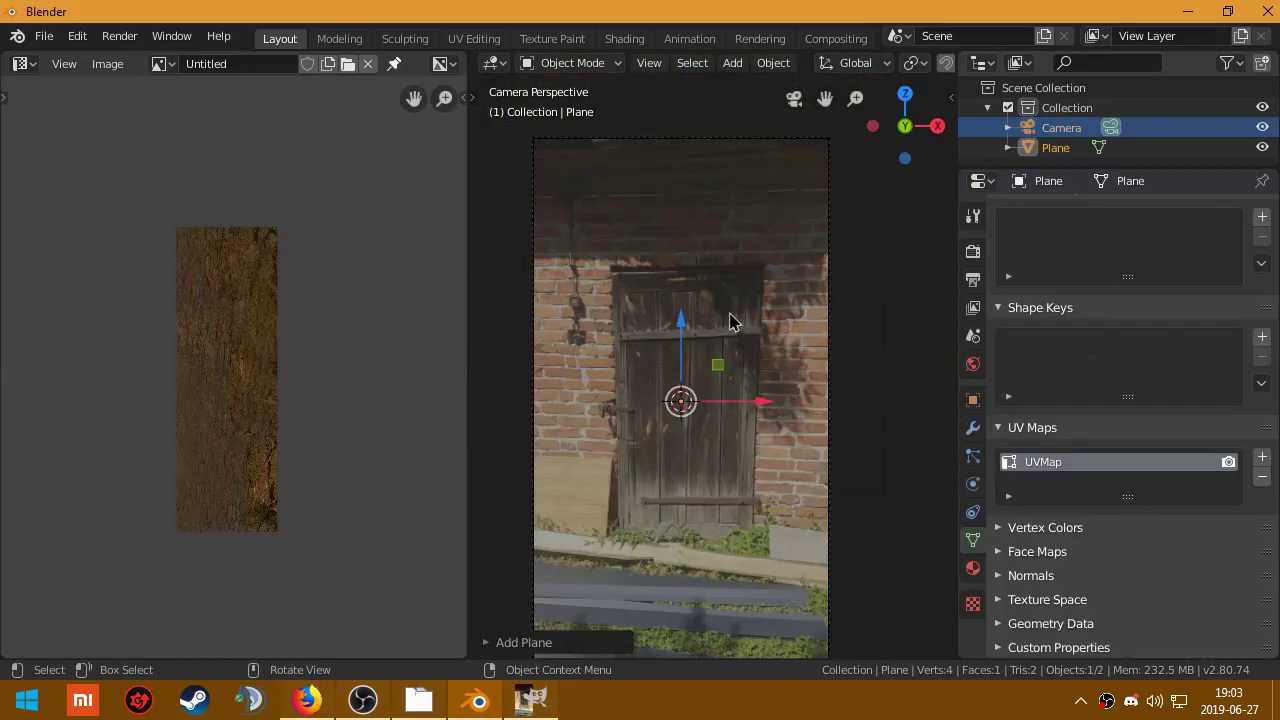
Step: Rotate the plane 90° about X and scale it to about 0.6
key(r)
key(x)
key(9)
key(0)
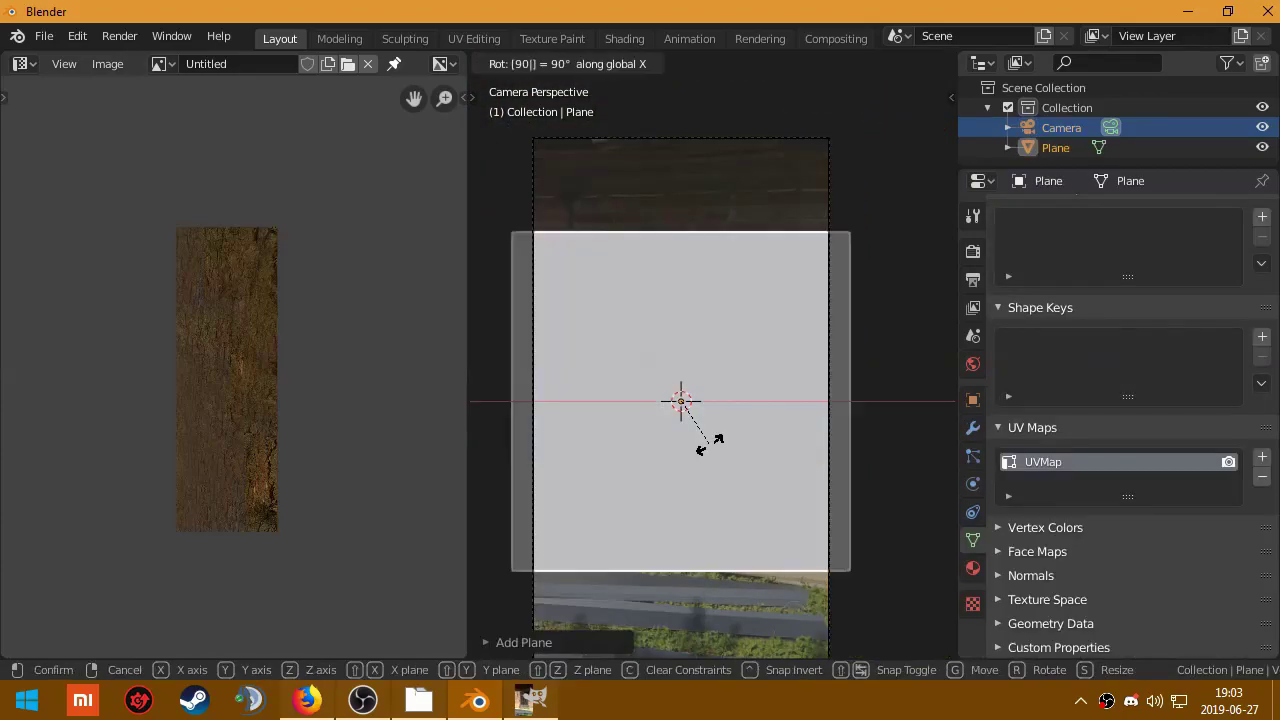
key(Return)
key(s)
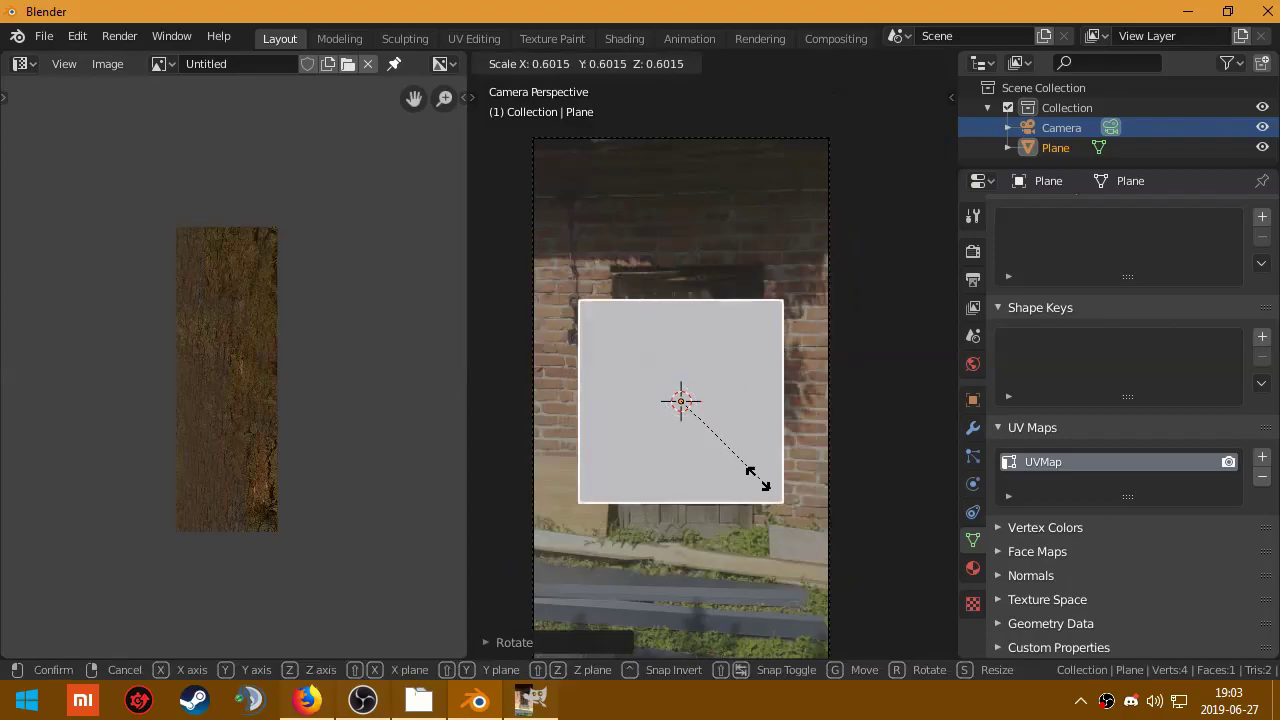
click(716, 457)
Step: Widen the 3D viewport and frame the plane over the door photo
scroll(697, 461, up, 4)
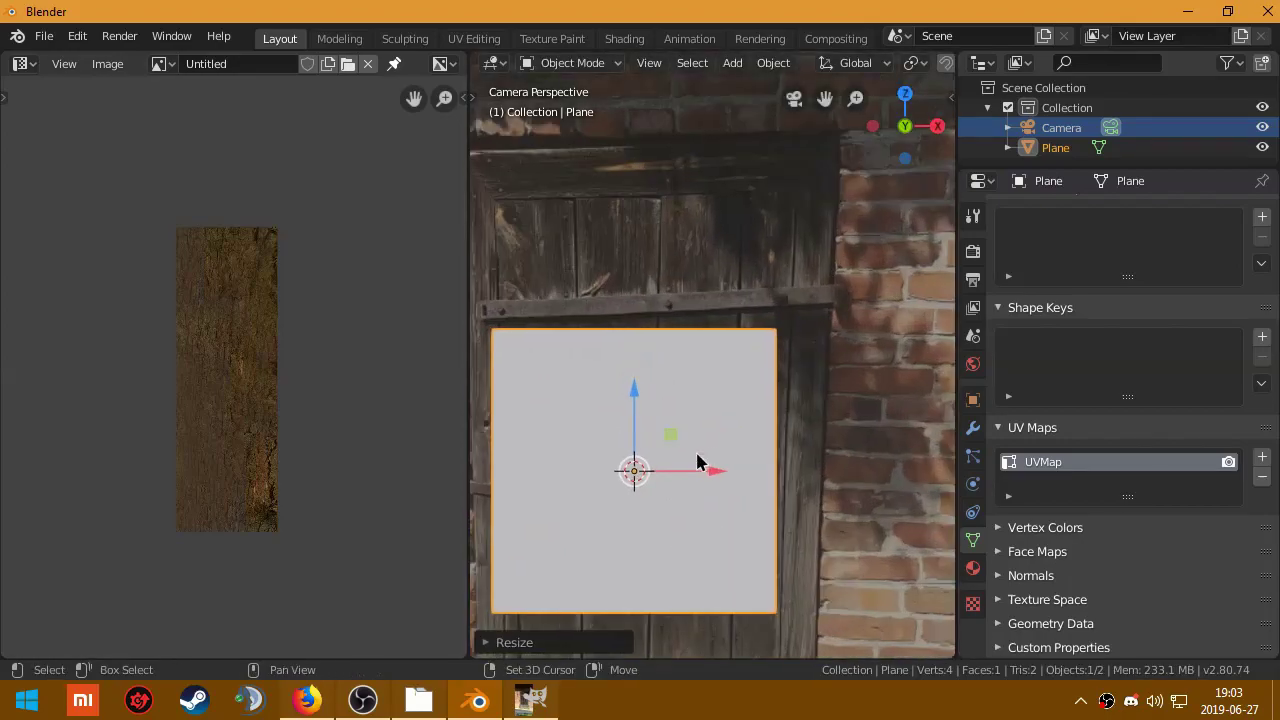
shift+middle_drag(697, 461, 766, 417)
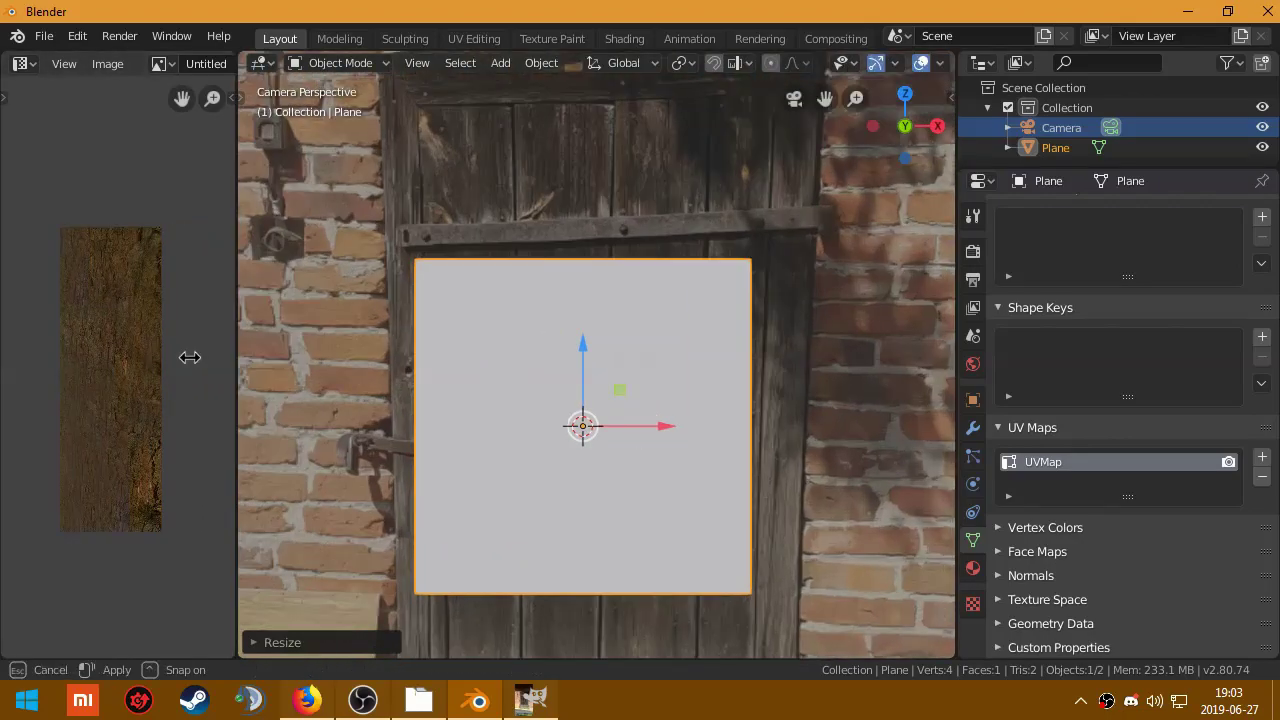
drag(469, 359, 155, 362)
scroll(543, 391, down, 2)
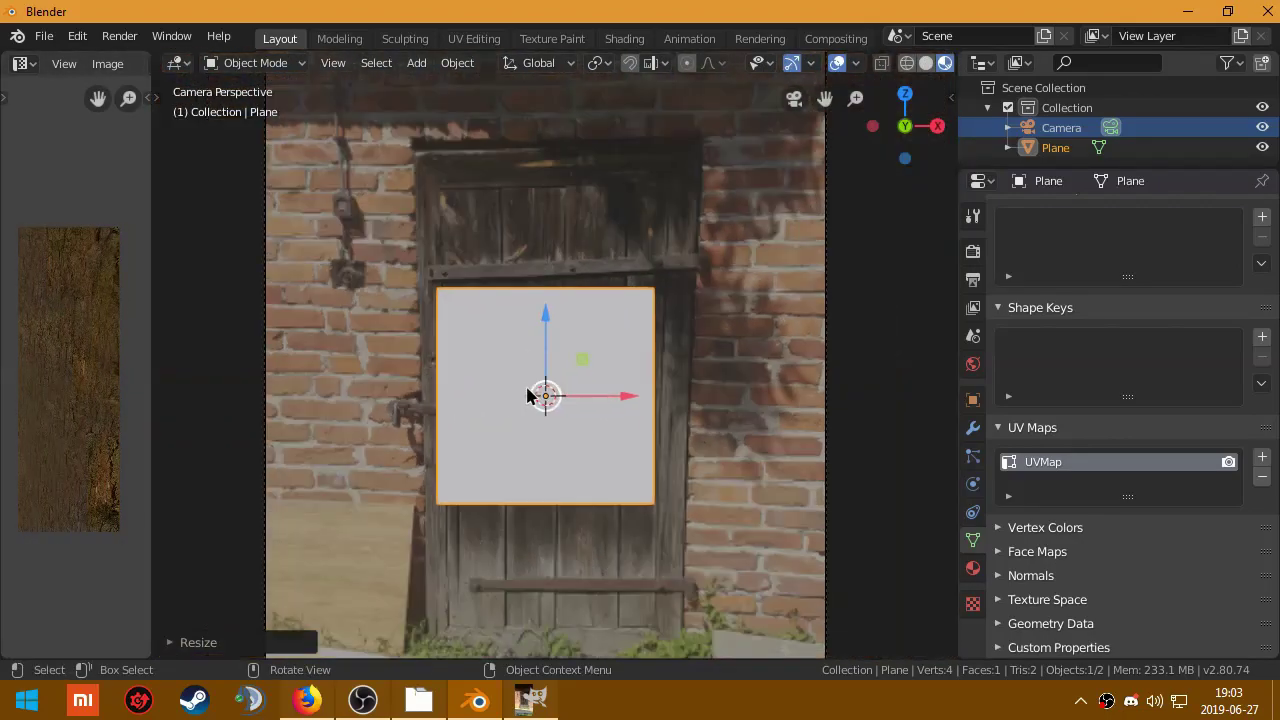
scroll(554, 428, down, 1)
scroll(556, 438, up, 3)
shift+scroll(514, 377, up, 2)
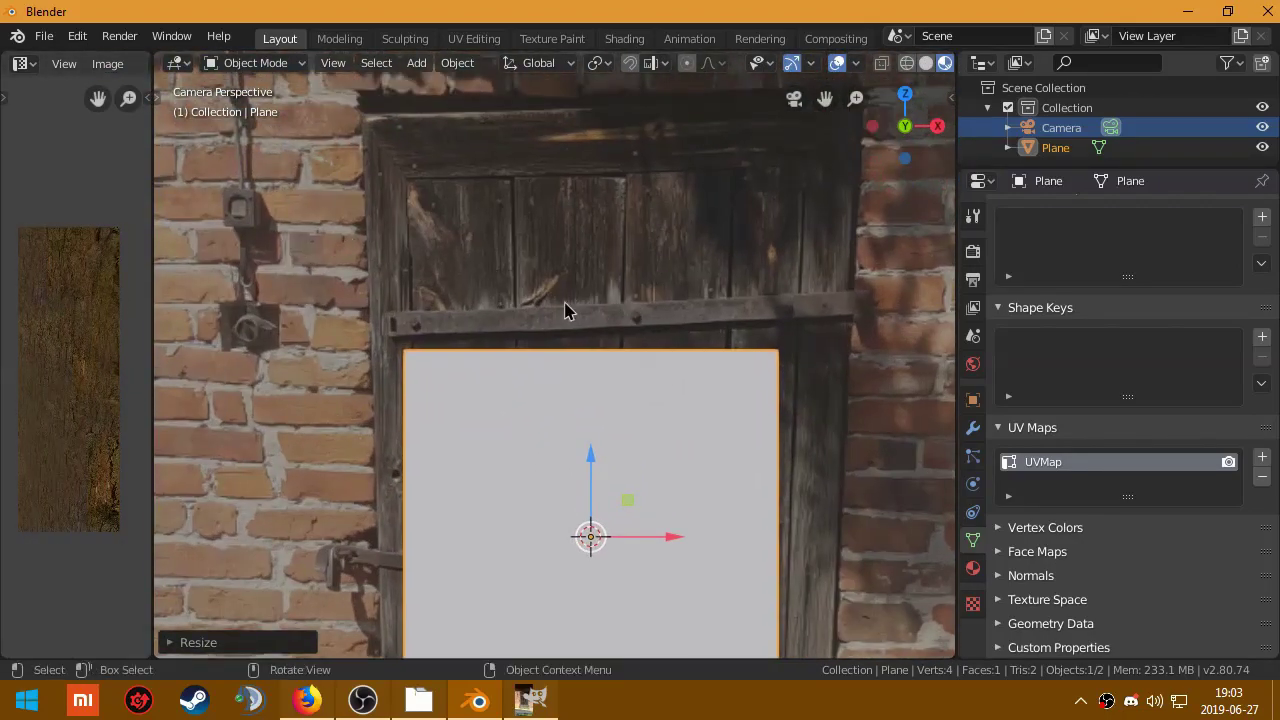
Step: In Edit Mode, move the plane's top-left vertex onto the door's top-left corner
key(Tab)
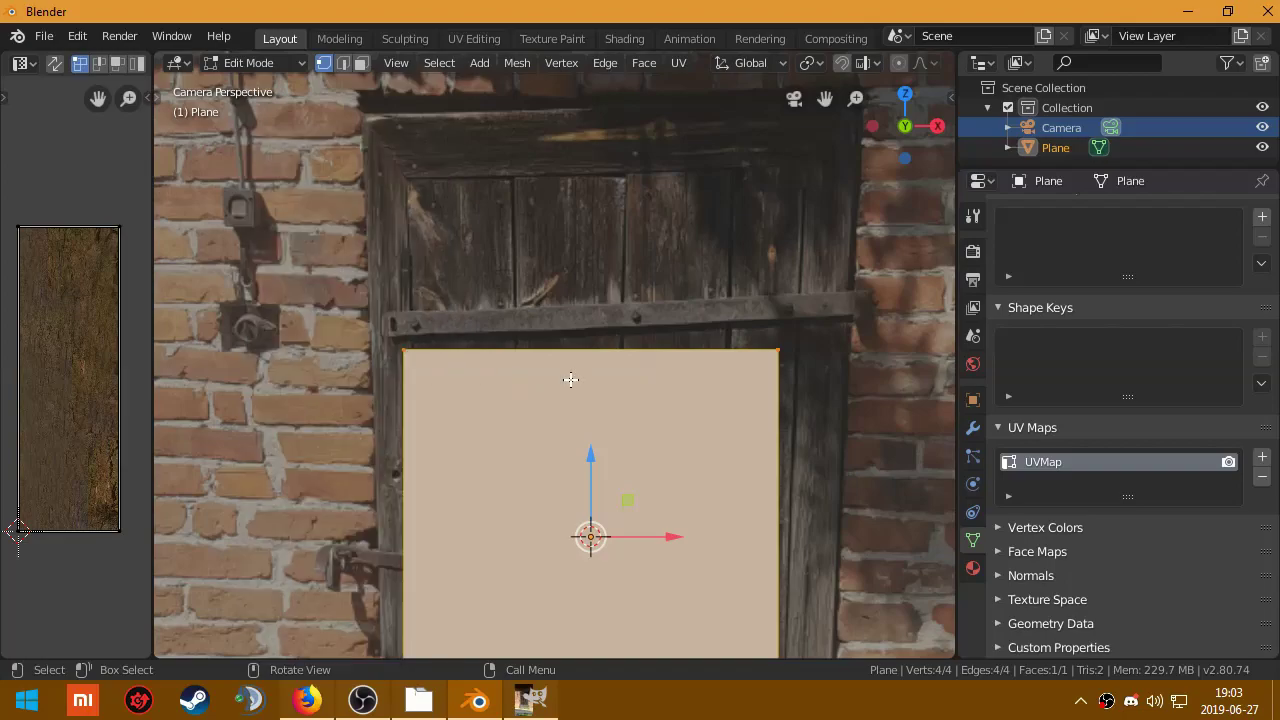
click(405, 351)
scroll(406, 350, up, 2)
key(g)
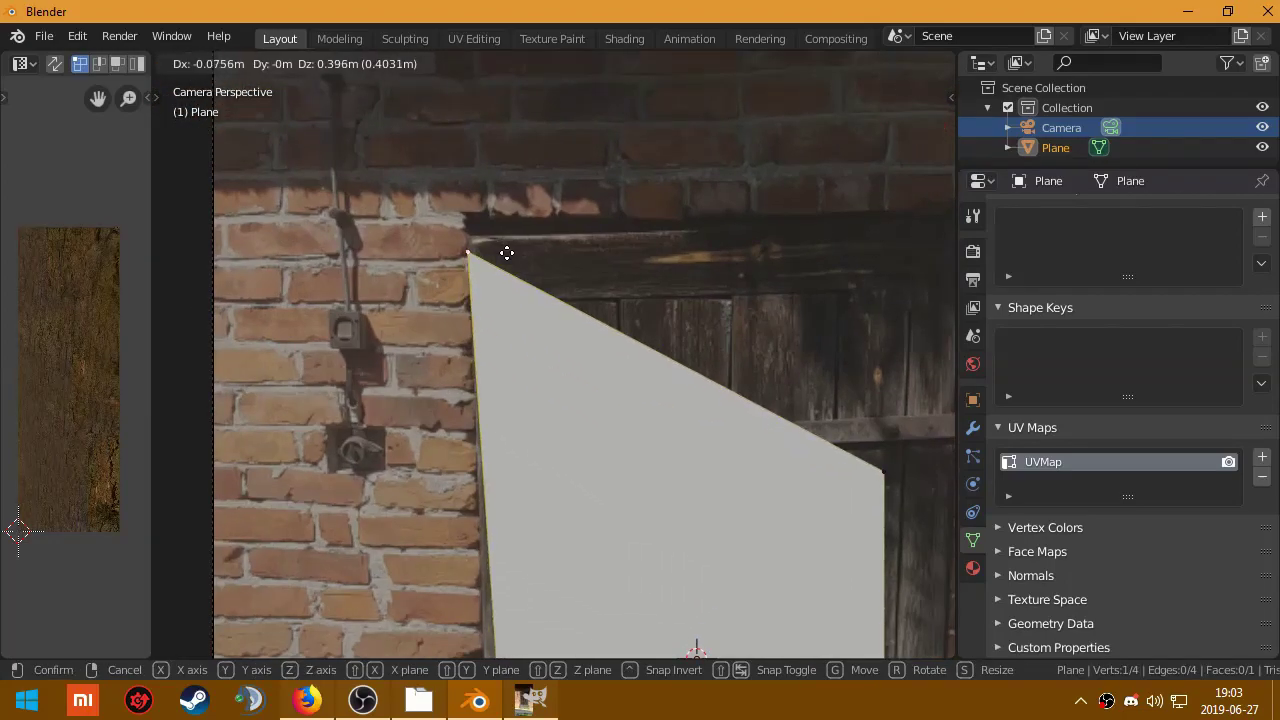
click(507, 253)
scroll(594, 449, up, 2)
scroll(600, 500, up, 2)
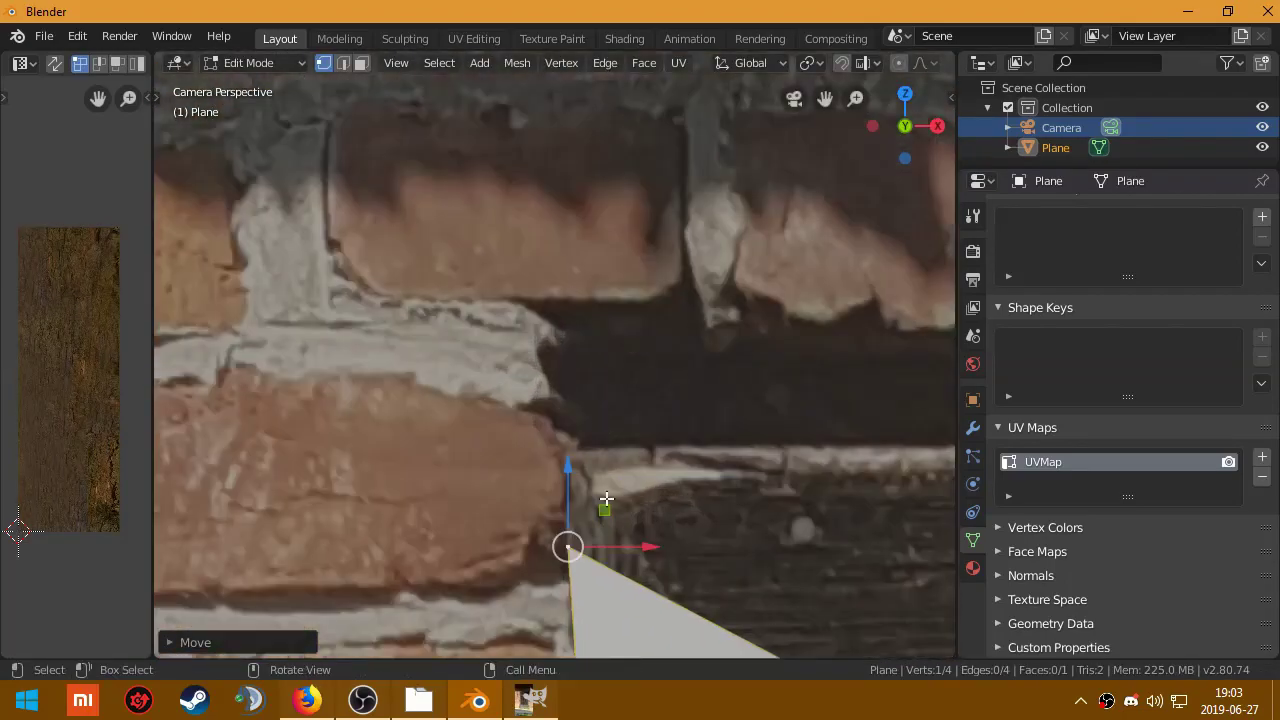
scroll(568, 444, up, 2)
key(g)
click(594, 300)
scroll(600, 400, down, 4)
Step: Move a second plane corner vertex onto the door's outline
click(608, 486)
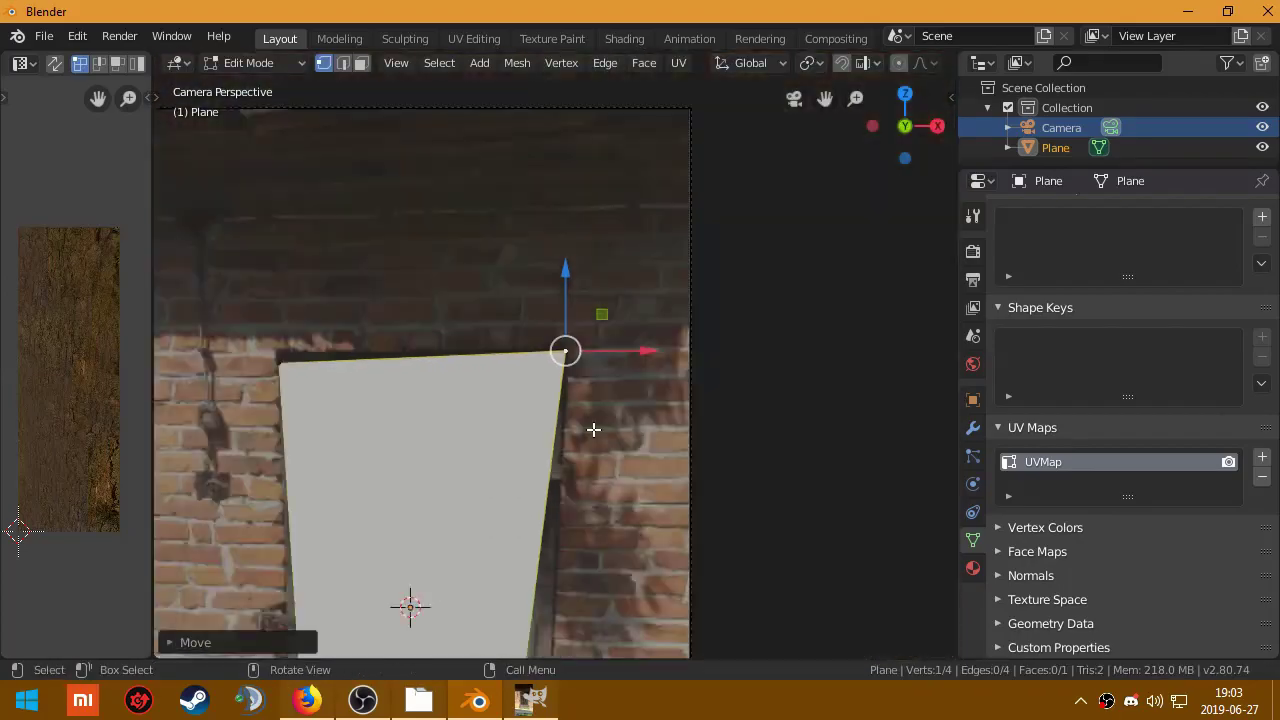
scroll(591, 428, up, 4)
scroll(520, 497, down, 3)
scroll(600, 400, down, 2)
key(g)
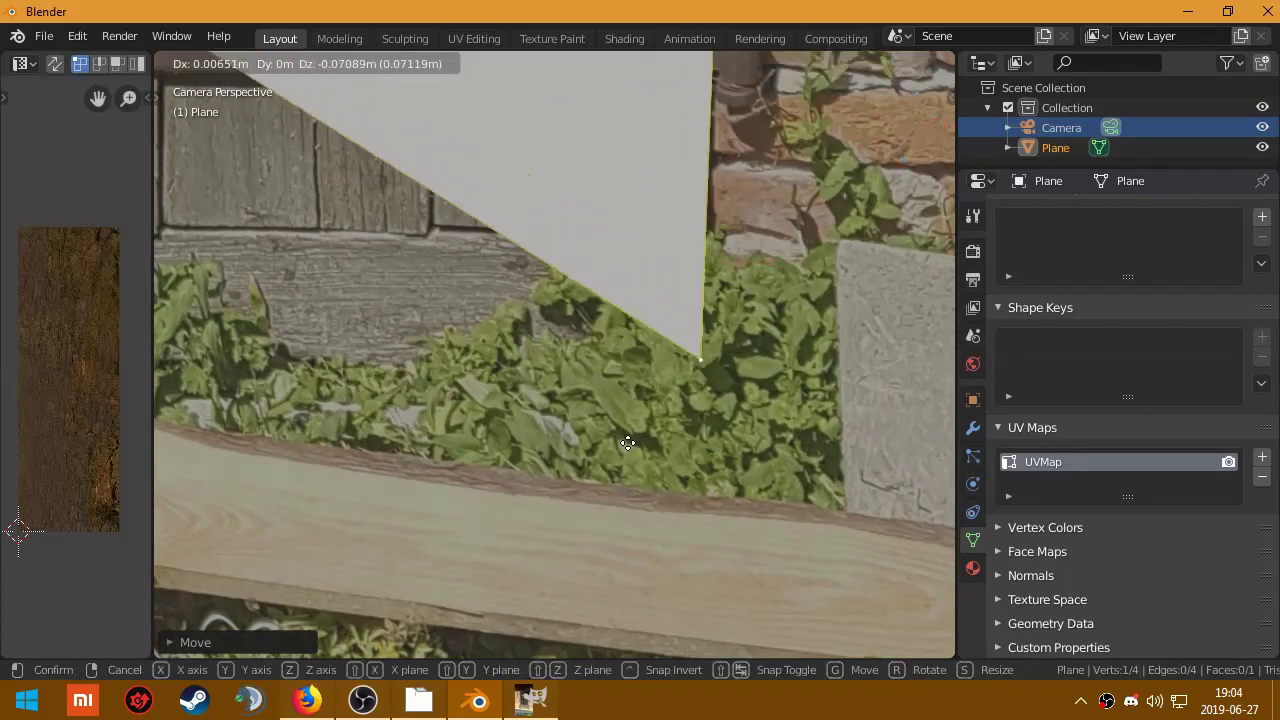
click(623, 457)
scroll(580, 380, down, 3)
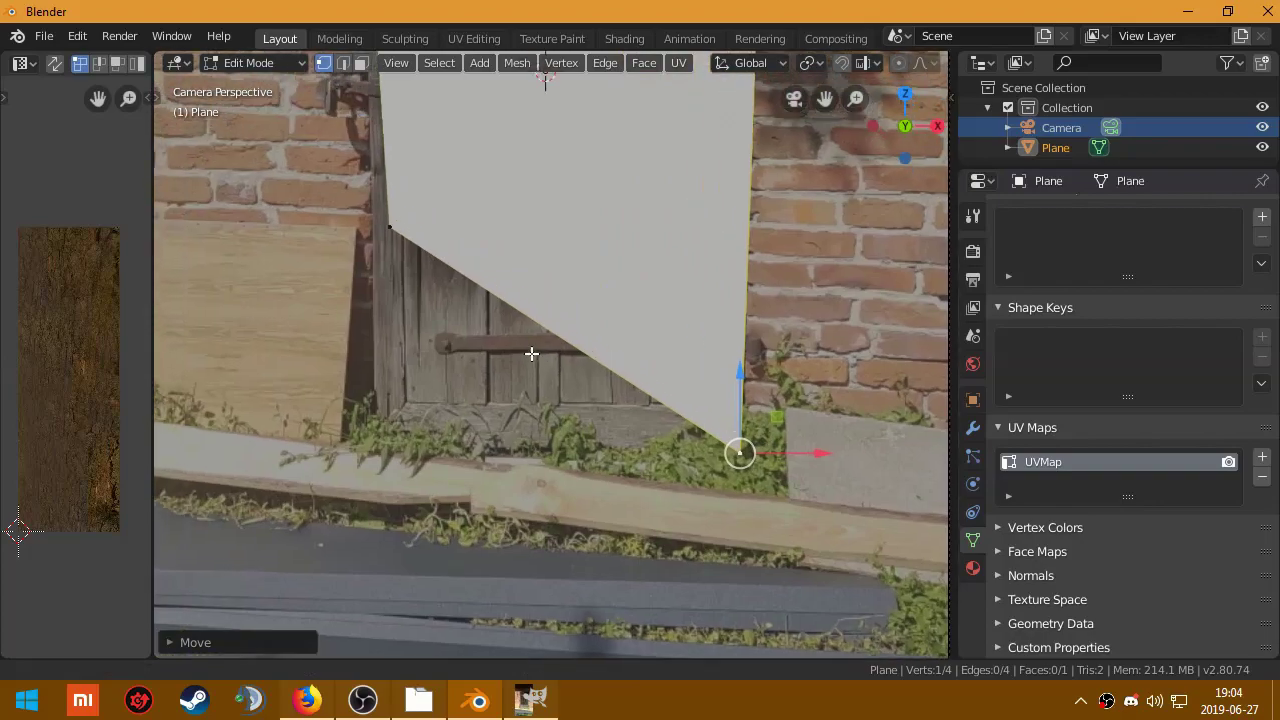
scroll(559, 370, up, 1)
Step: Move another corner vertex down onto the door's corner, fine-tuning its position twice
click(461, 242)
scroll(514, 333, up, 2)
scroll(566, 257, up, 2)
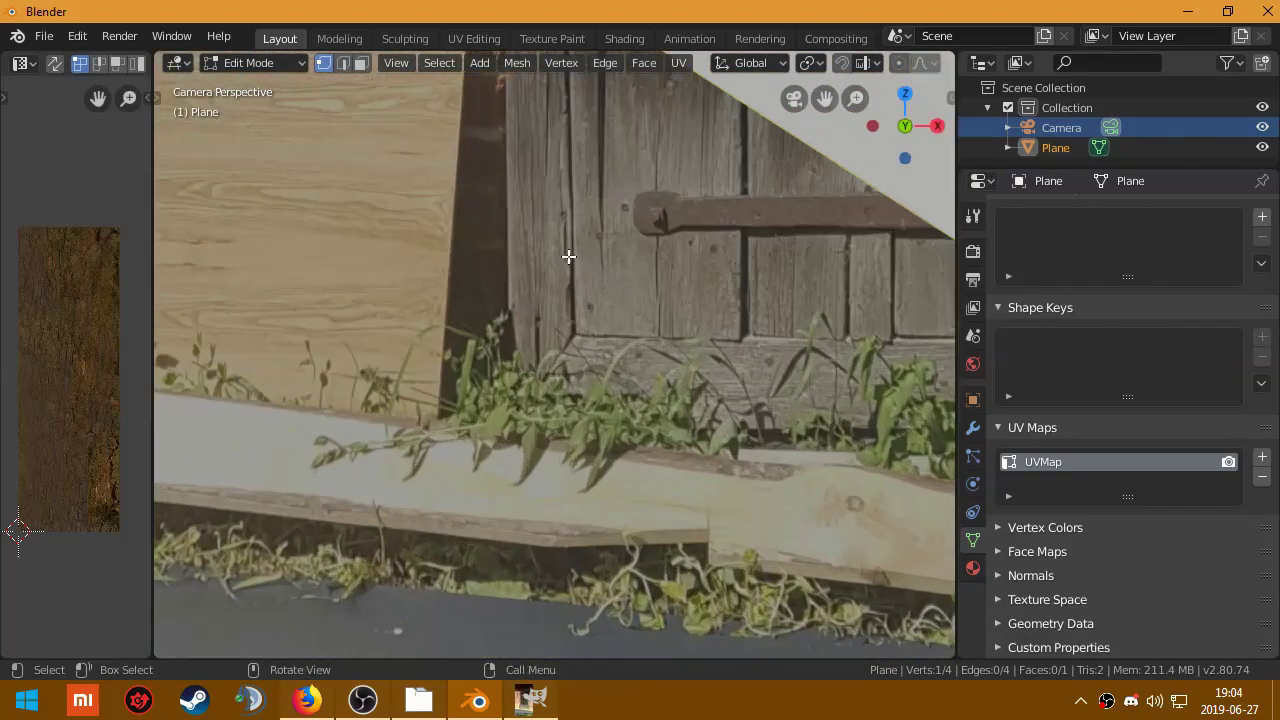
key(g)
click(506, 394)
scroll(577, 320, up, 2)
scroll(577, 309, up, 2)
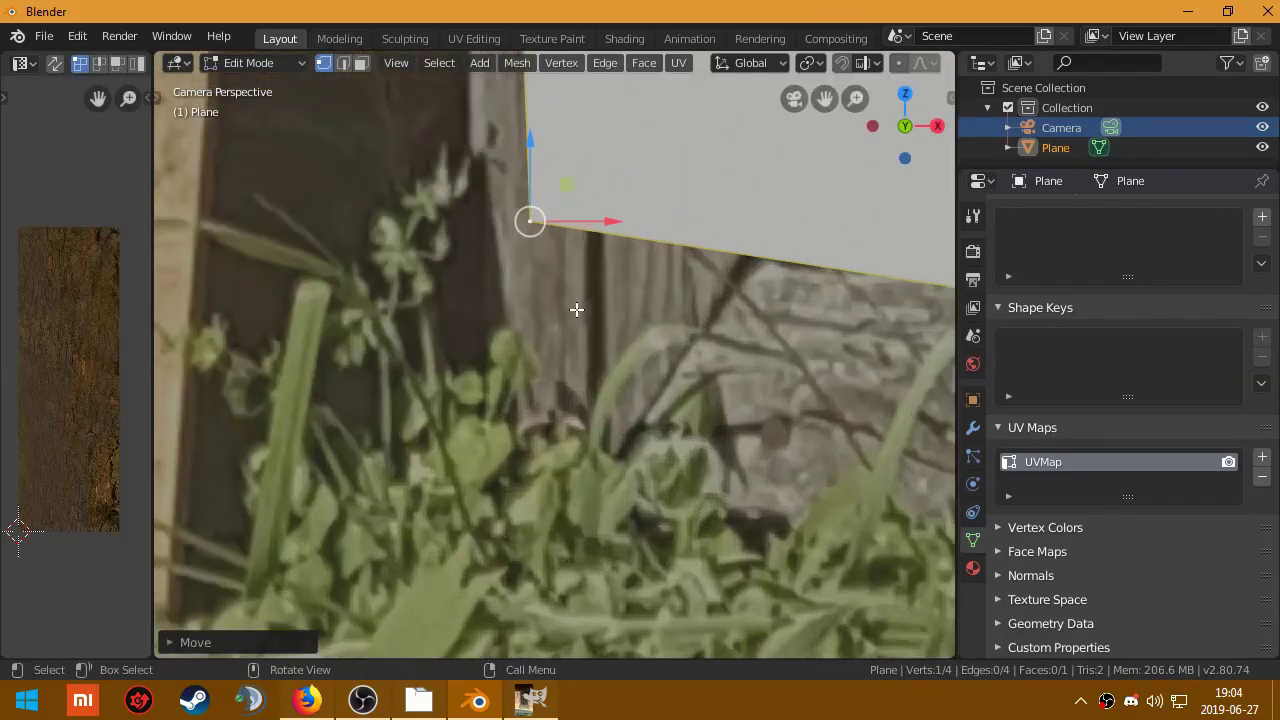
key(g)
click(513, 568)
scroll(480, 474, down, 1)
key(g)
click(528, 503)
scroll(523, 400, down, 1)
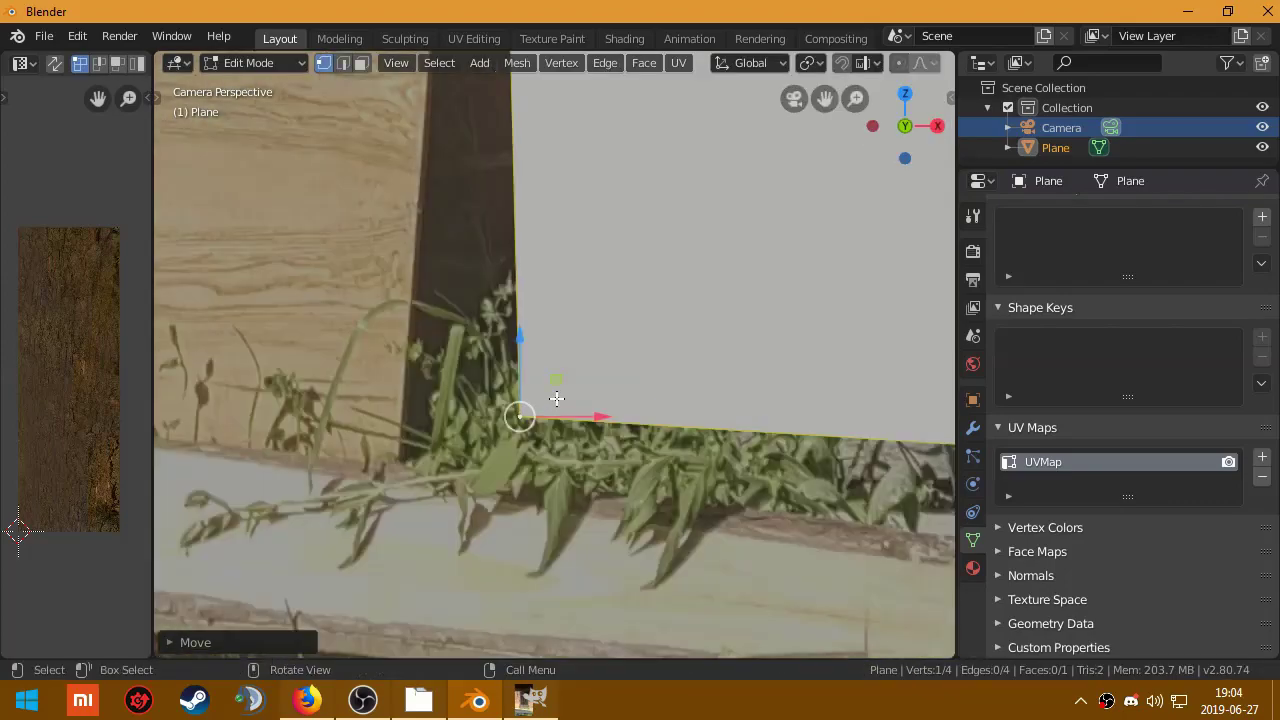
scroll(589, 348, down, 3)
scroll(589, 348, down, 1)
scroll(600, 349, up, 2)
Step: Orbit to check the plane against the camera, then return to Object Mode
mouse_move(606, 349)
middle_down()
mouse_move(557, 357)
mouse_move(523, 340)
middle_up()
scroll(533, 357, up, 3)
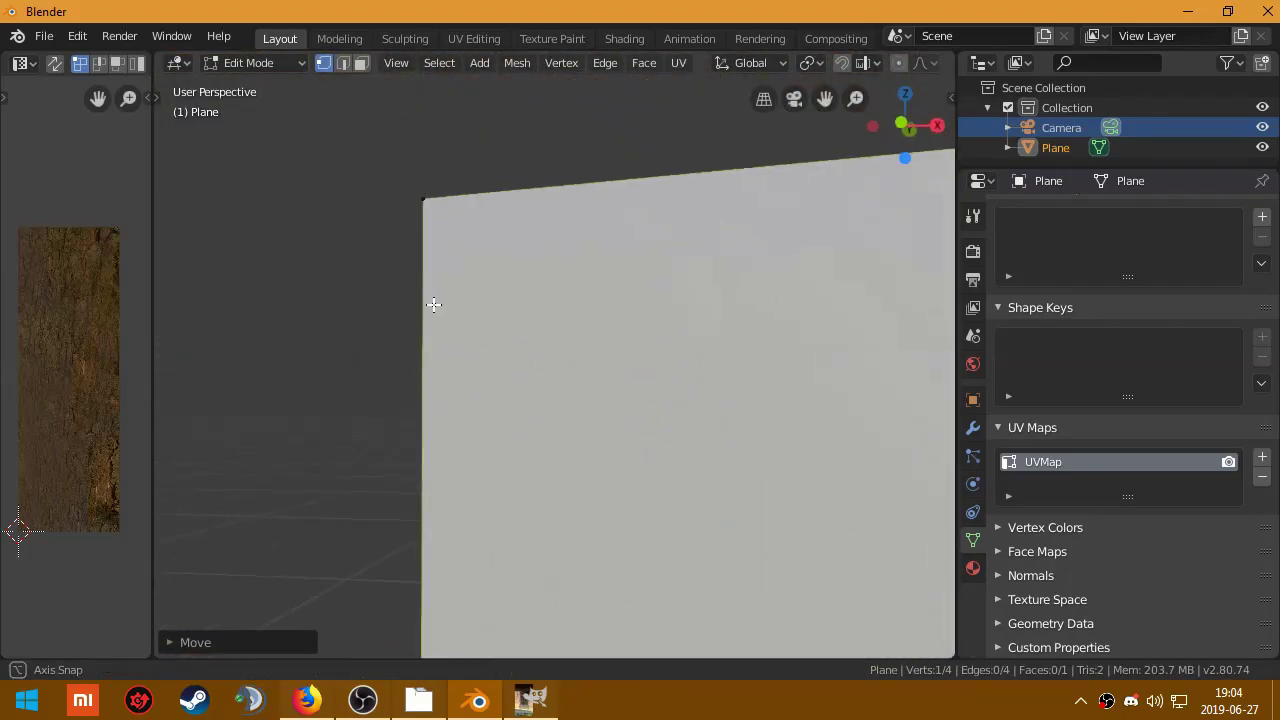
shift+middle_drag(431, 303, 705, 284)
scroll(705, 284, down, 1)
mouse_move(674, 331)
middle_down()
mouse_move(186, 428)
mouse_move(593, 386)
middle_up()
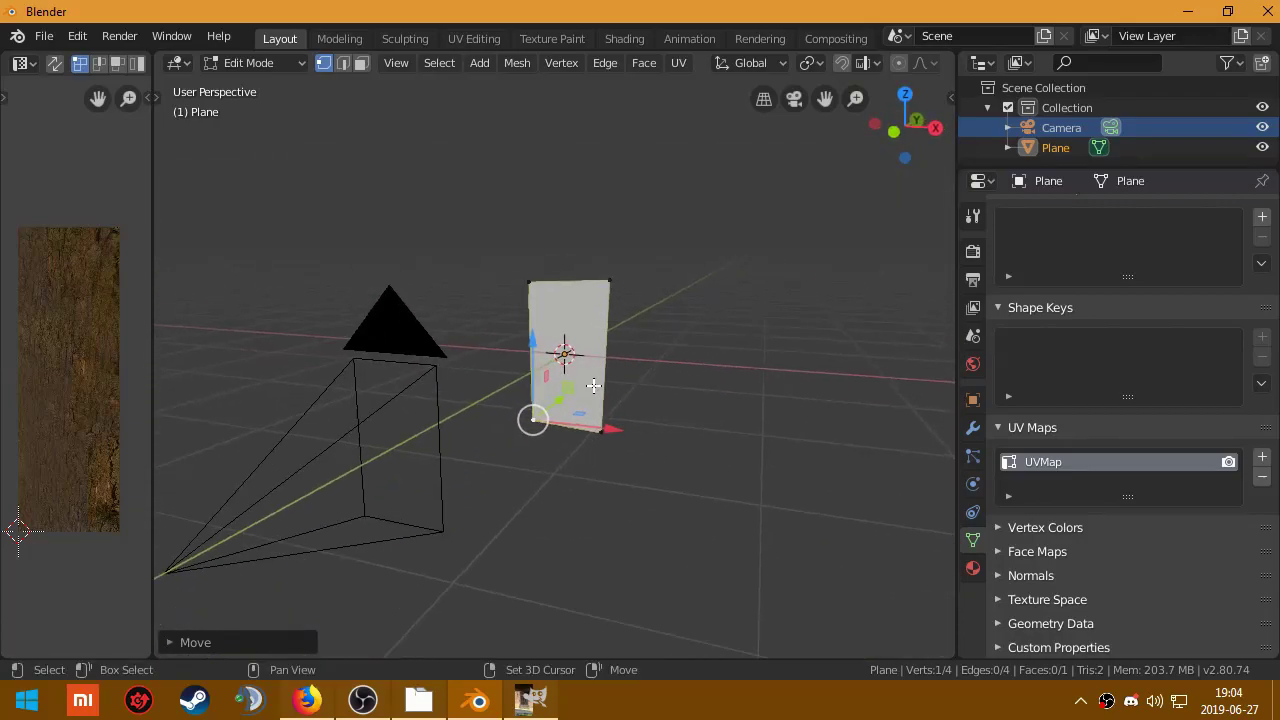
key(KP_0)
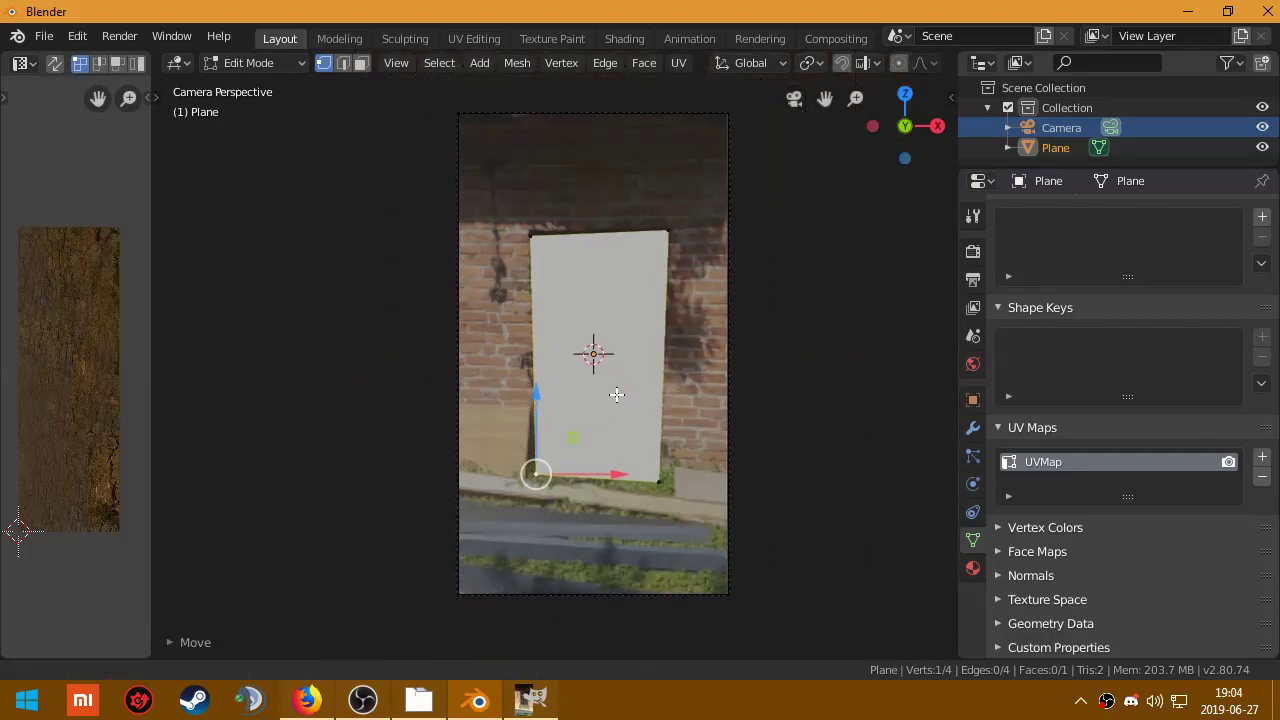
mouse_move(593, 386)
middle_down()
mouse_move(574, 335)
mouse_move(551, 349)
middle_up()
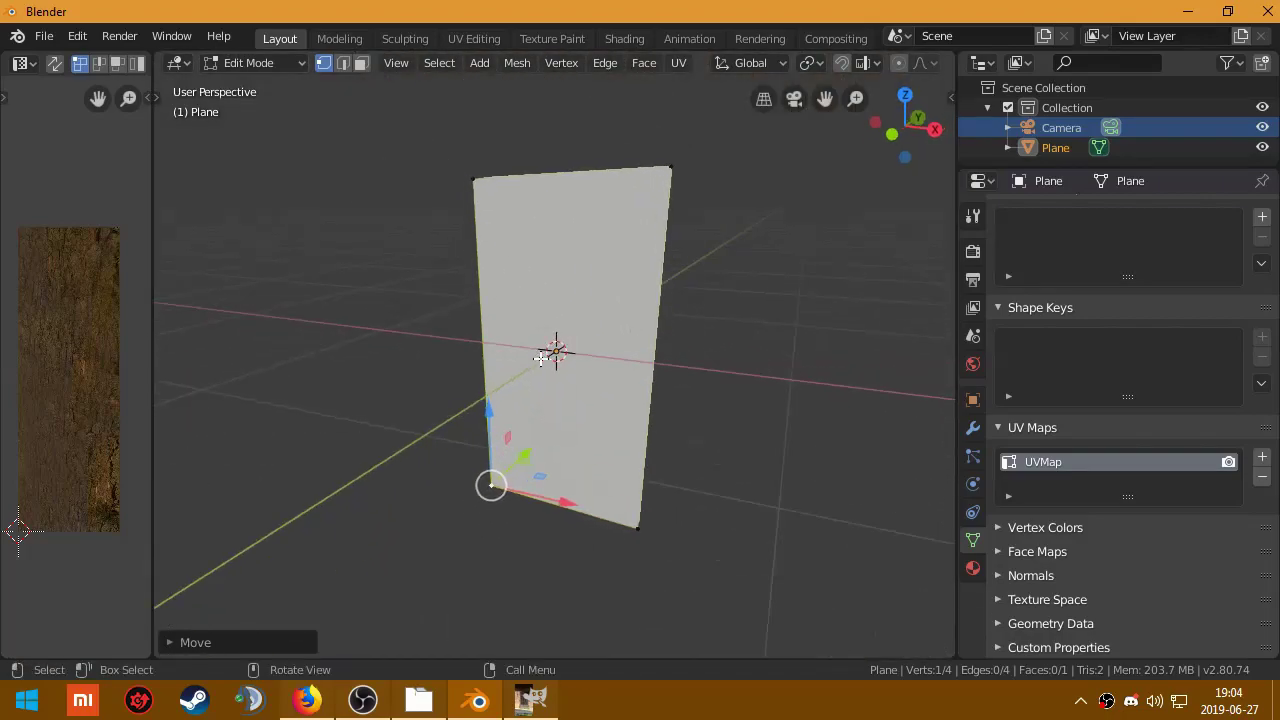
key(Tab)
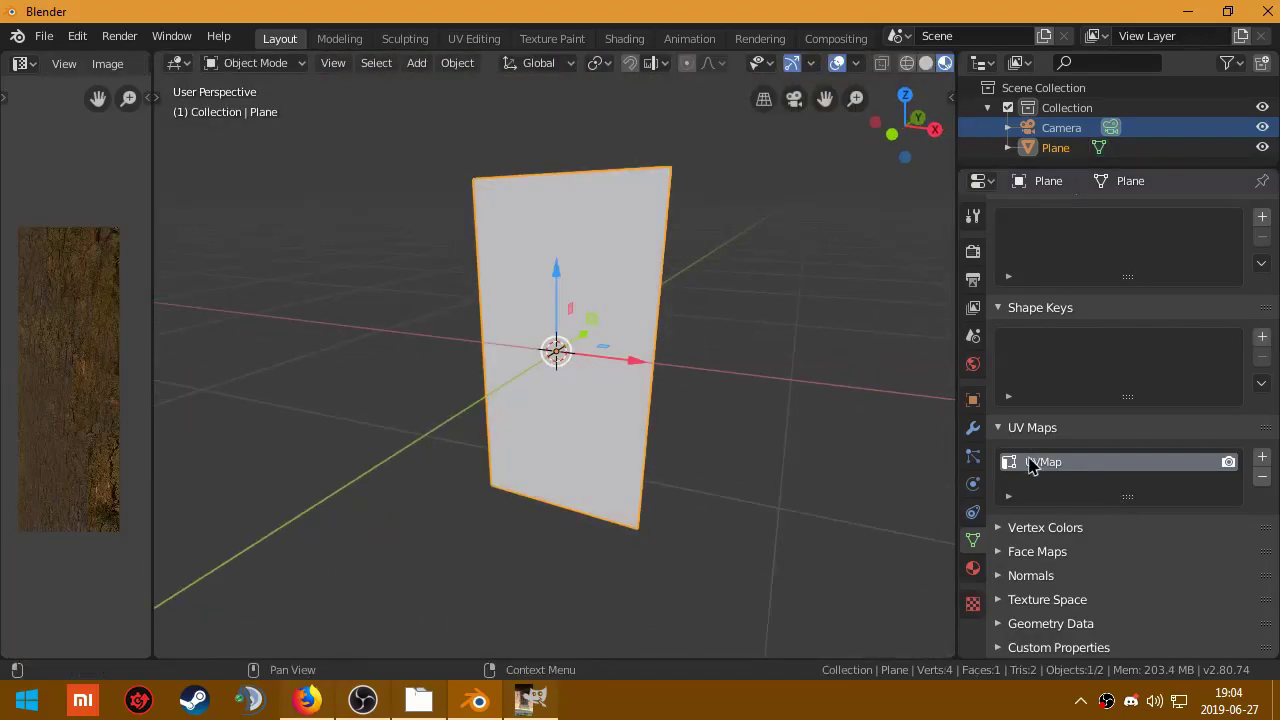
Step: In camera view, add a new material, Material.001, to the plane
key(KP_0)
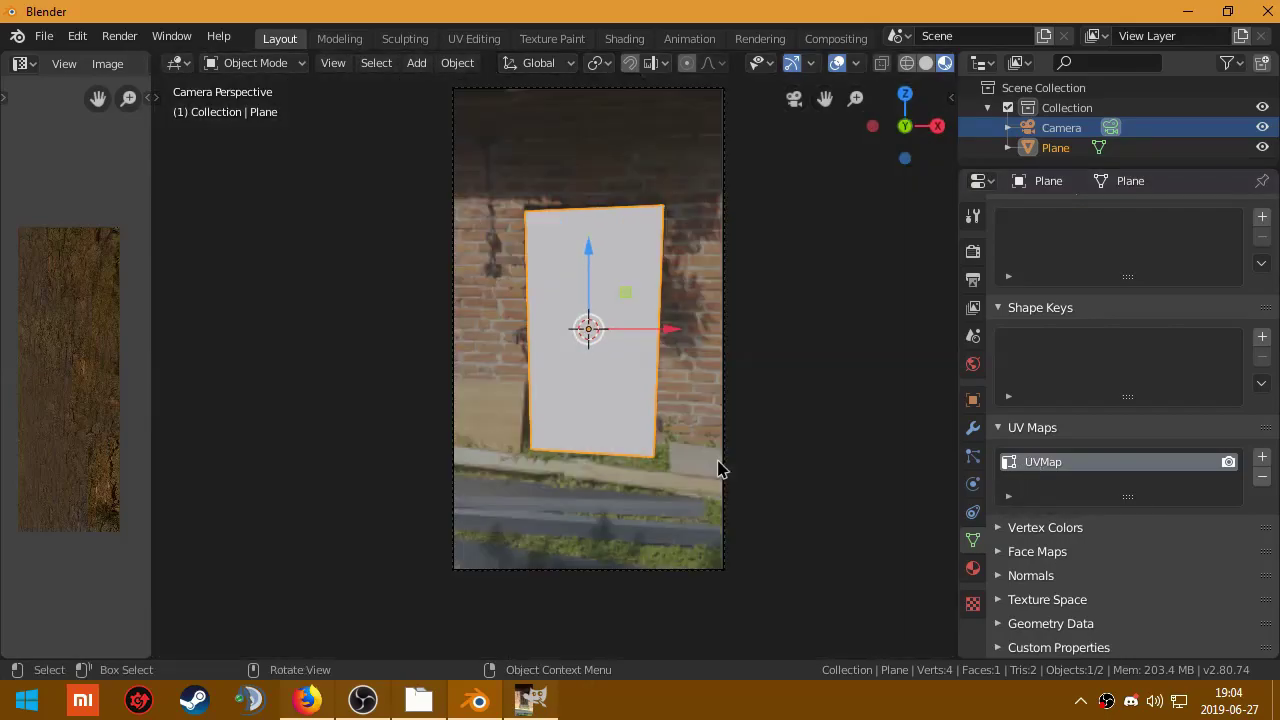
click(970, 566)
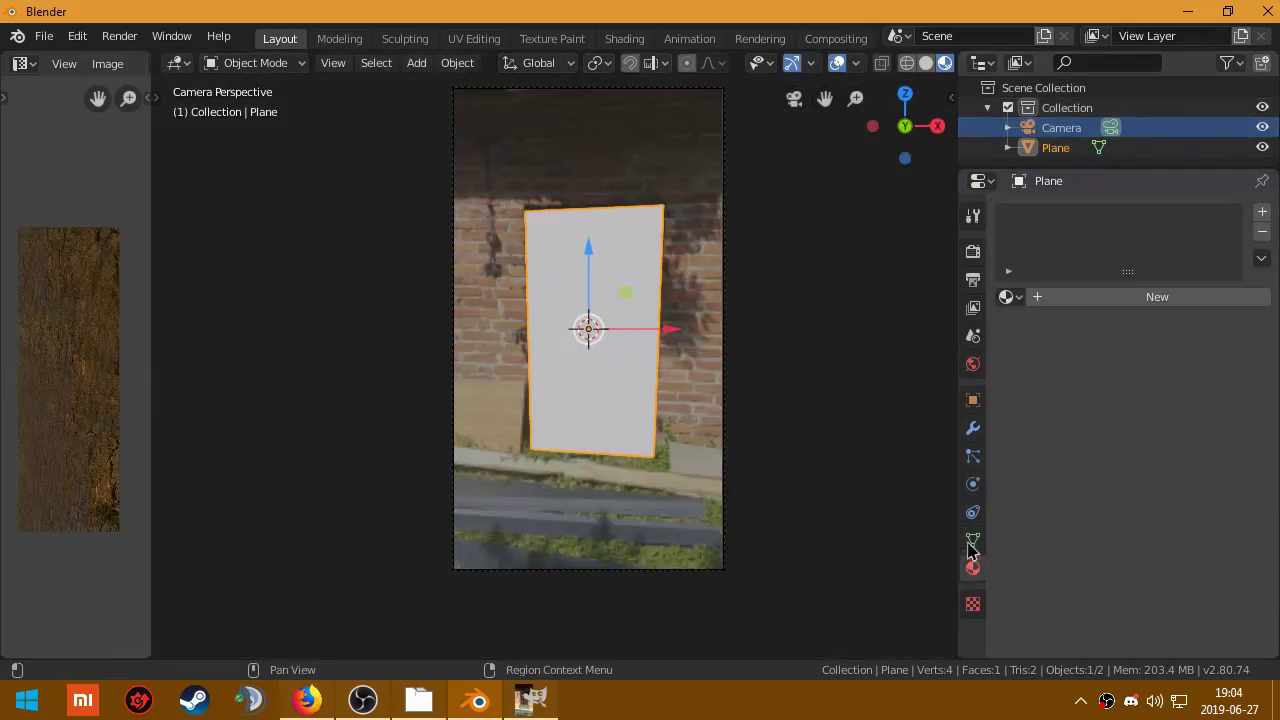
click(1130, 296)
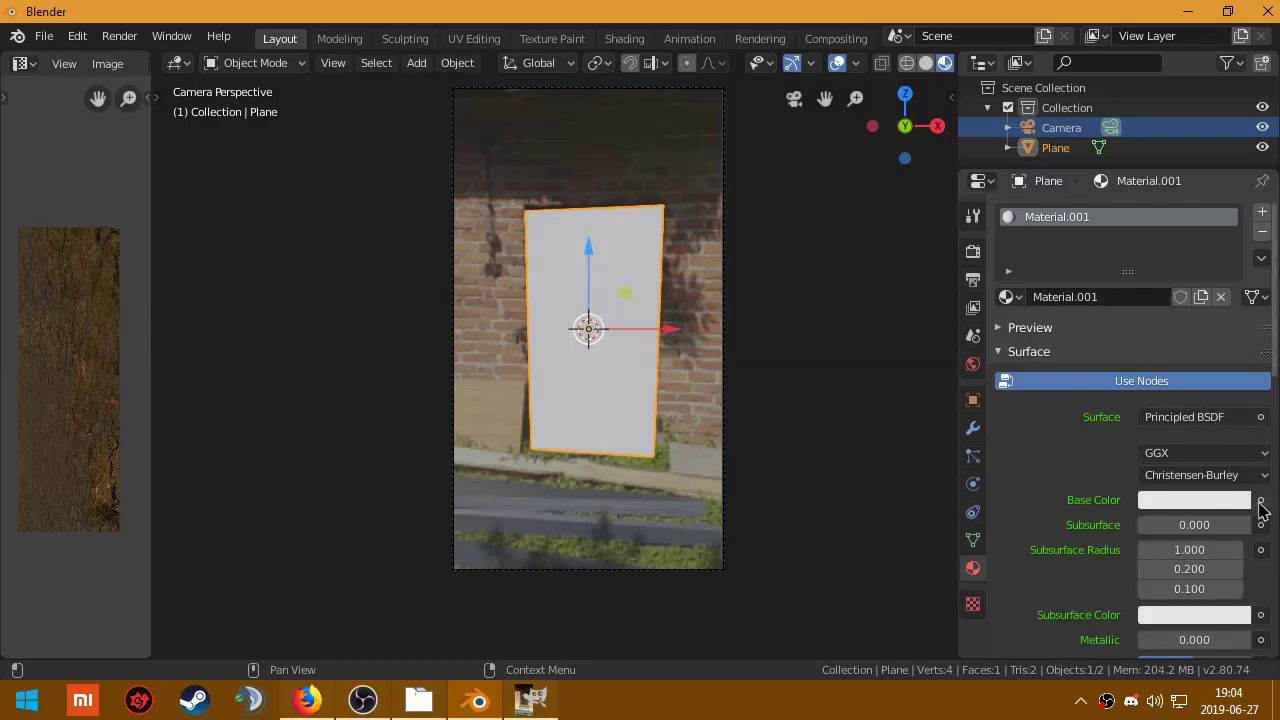
Step: Set the Base Color to an Image Texture, replacing Magic Texture, and load the door photo
click(1260, 503)
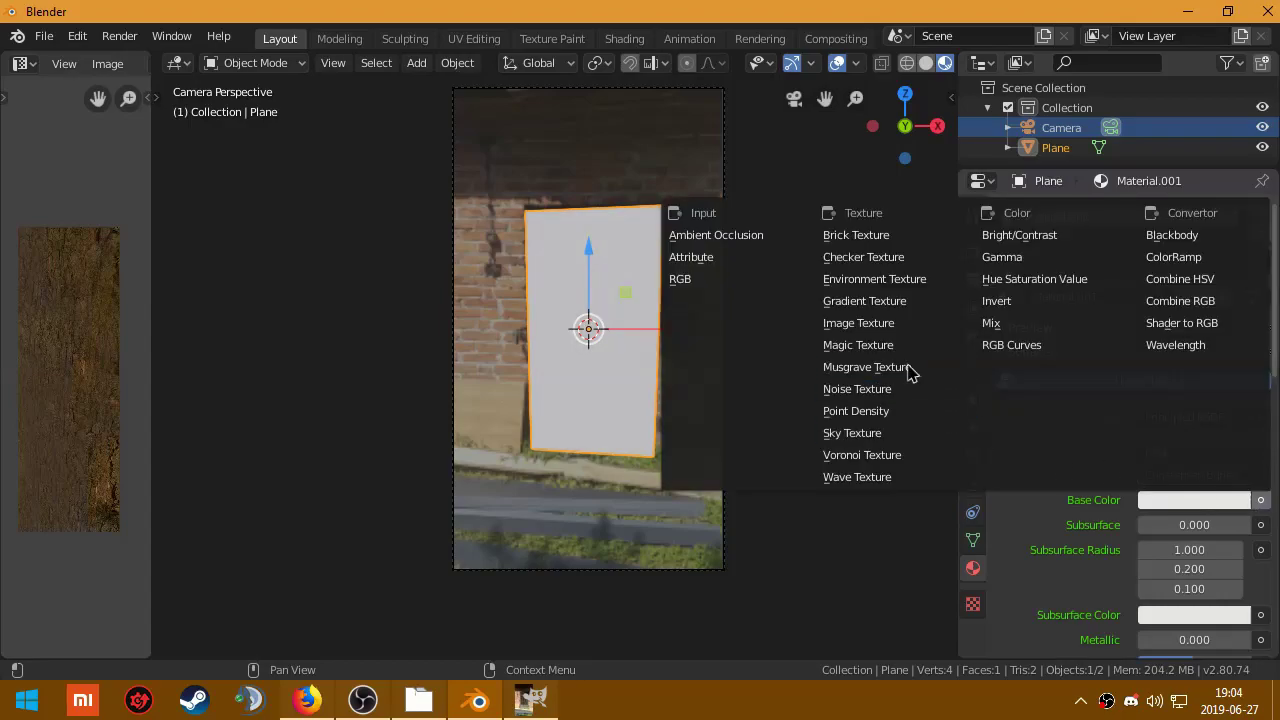
click(858, 345)
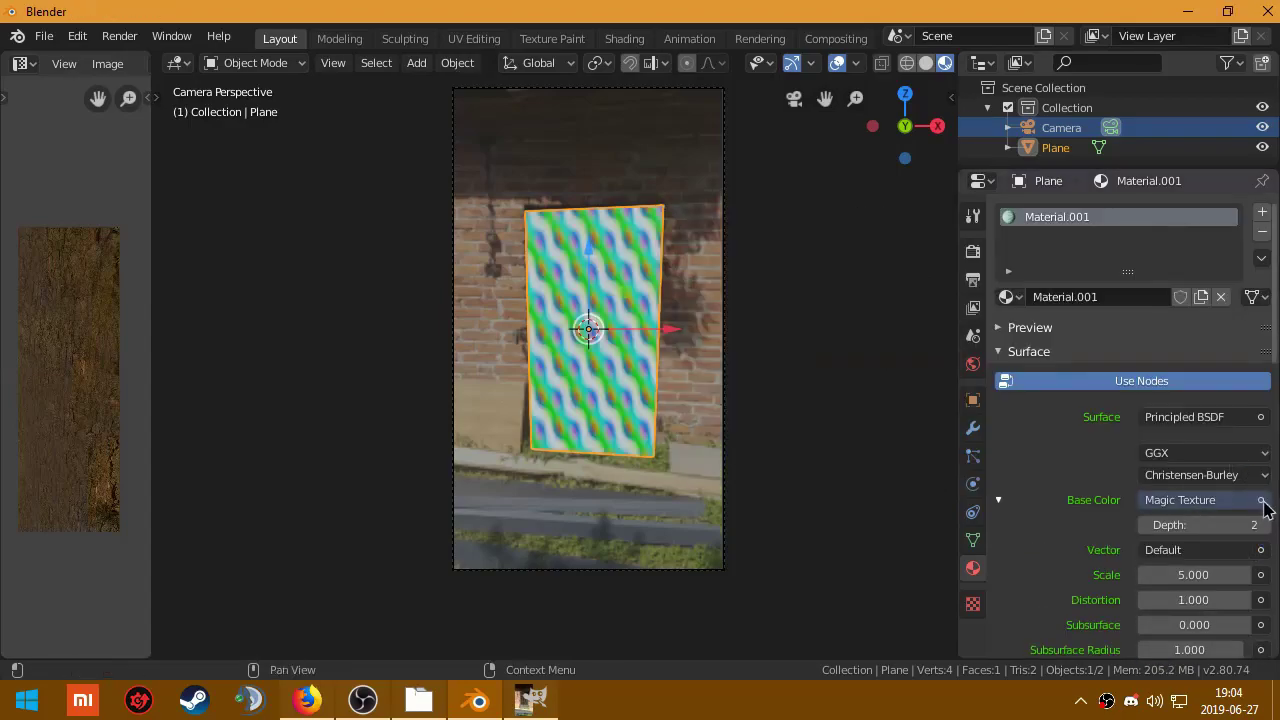
click(1260, 505)
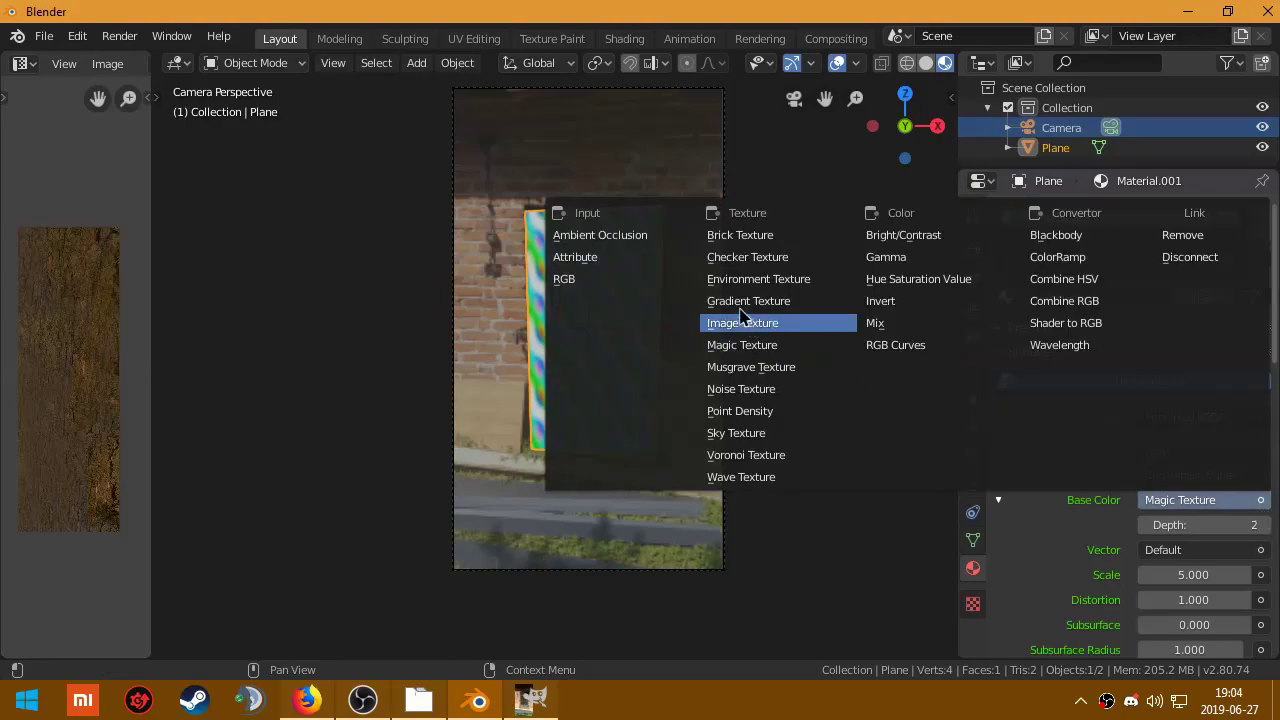
click(742, 323)
click(1245, 526)
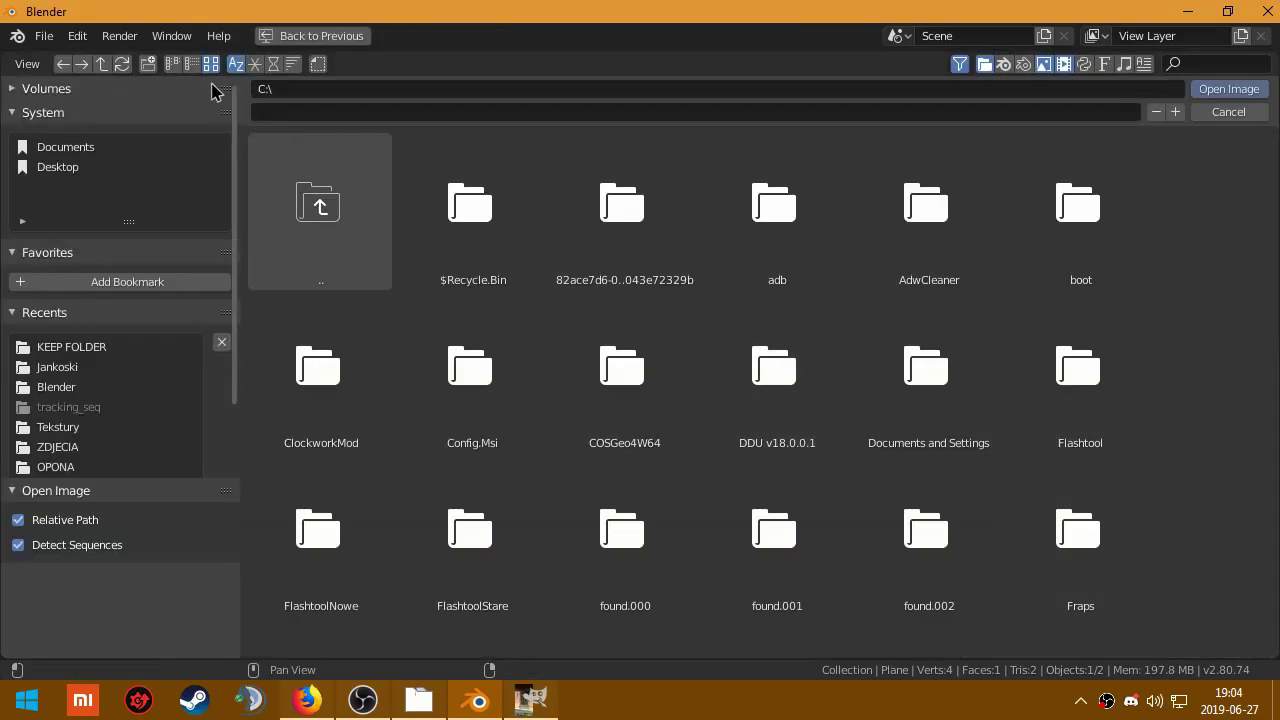
key(Tab)
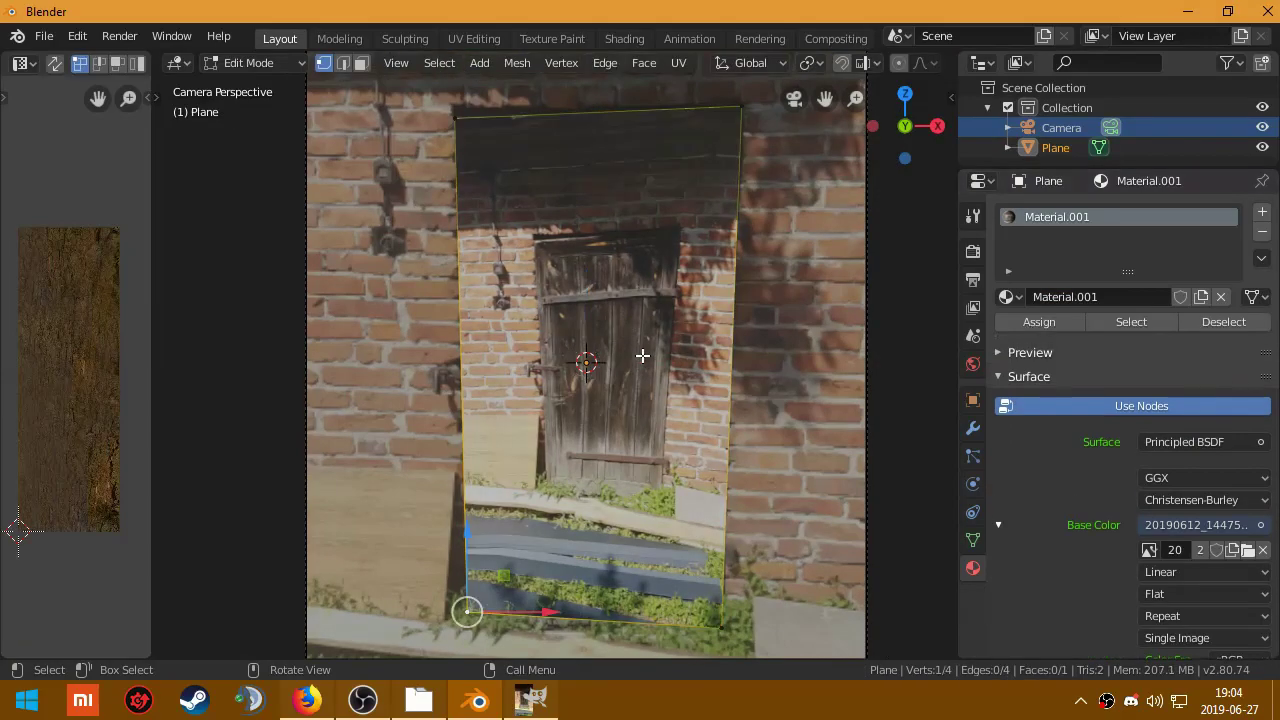
key(Tab)
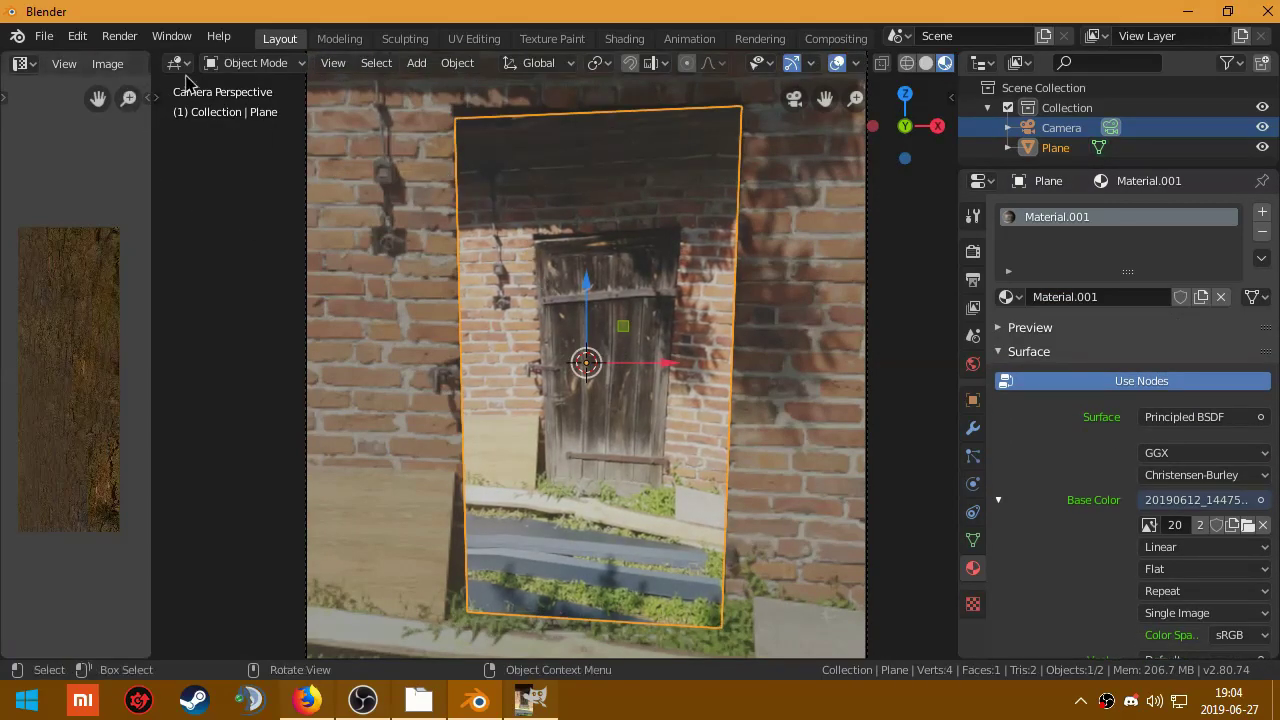
Step: In Edit Mode, use Project From View so the camera's door photo maps onto the plane
click(255, 62)
click(257, 110)
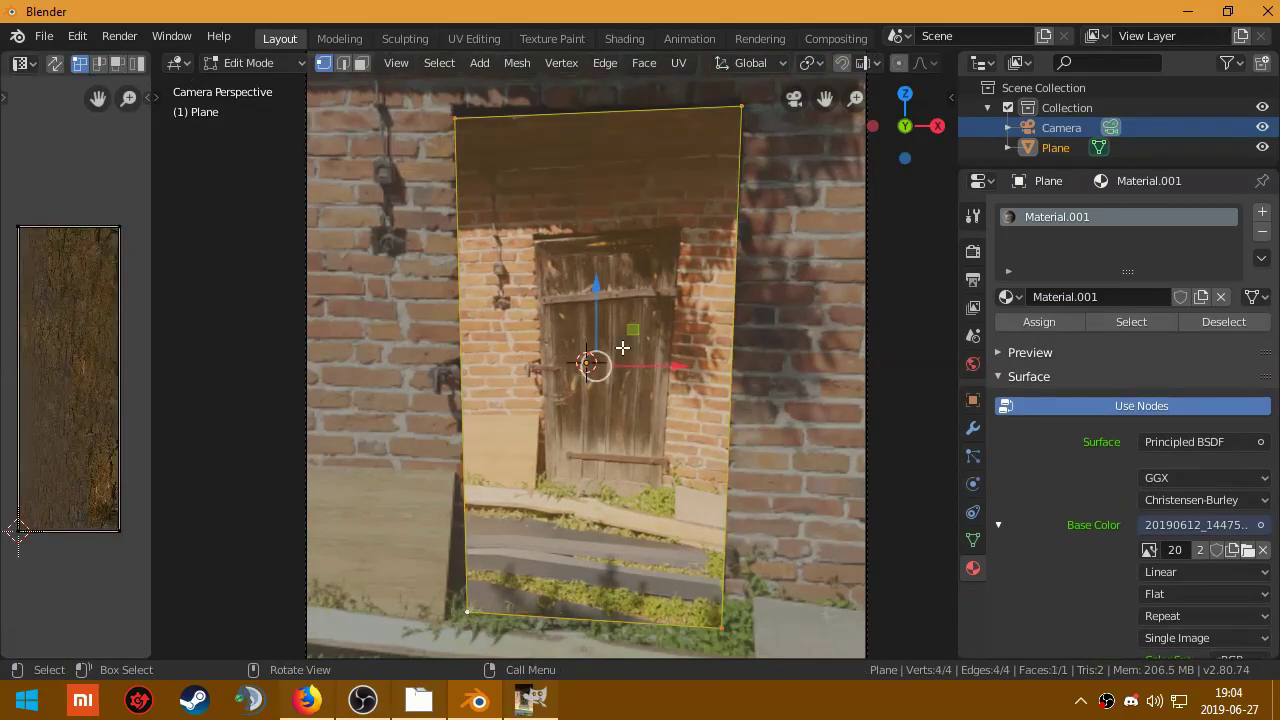
key(u)
click(571, 446)
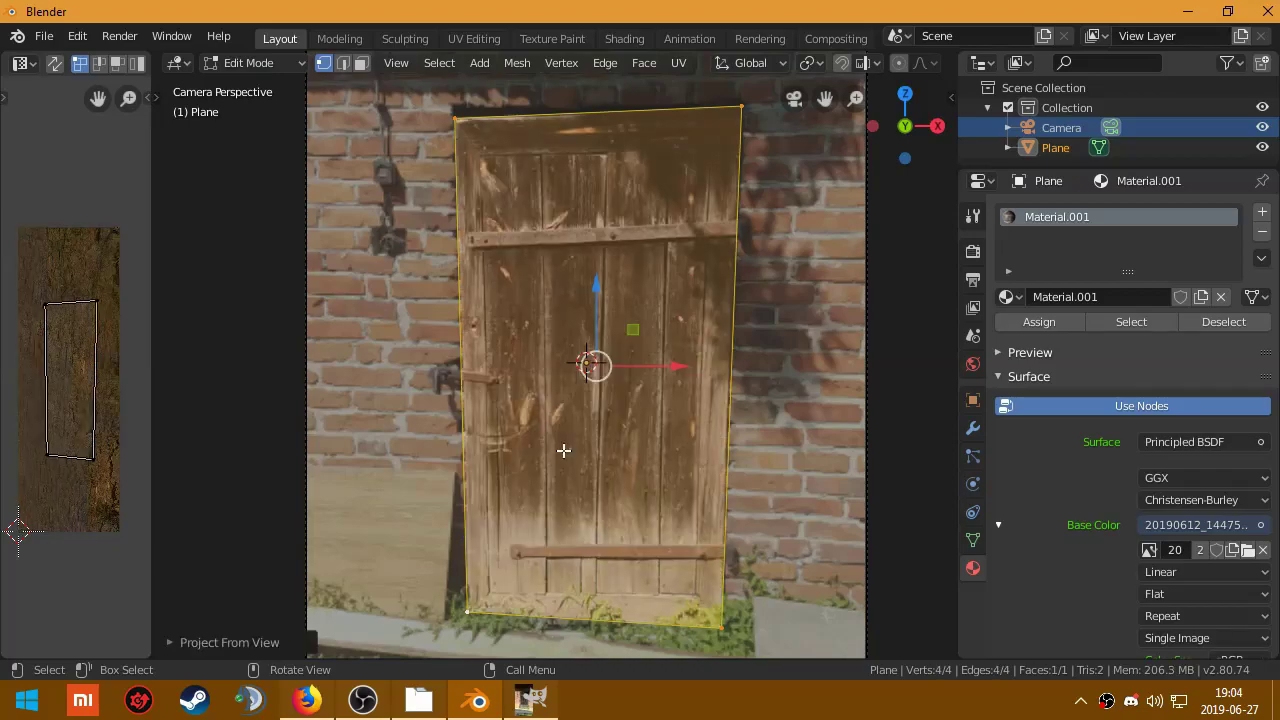
key(Home)
scroll(641, 320, up, 3)
shift+middle_drag(668, 430, 623, 391)
scroll(1108, 568, down, 2)
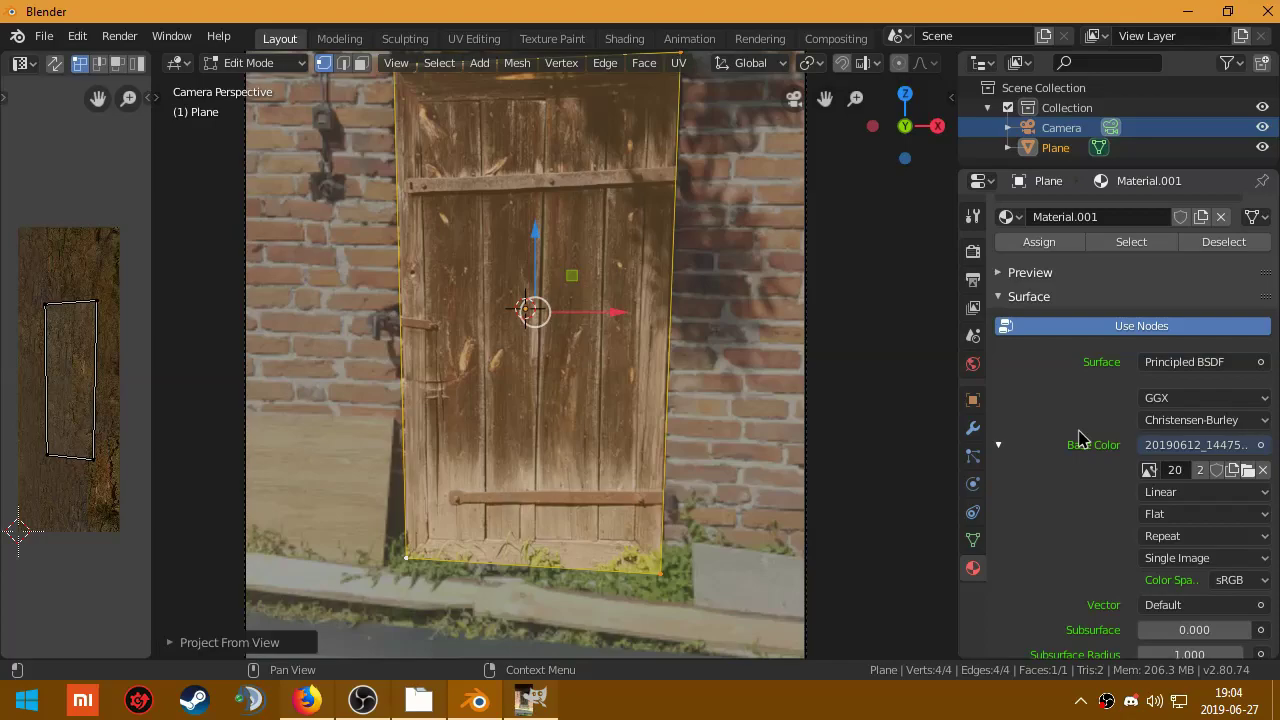
scroll(1080, 438, up, 2)
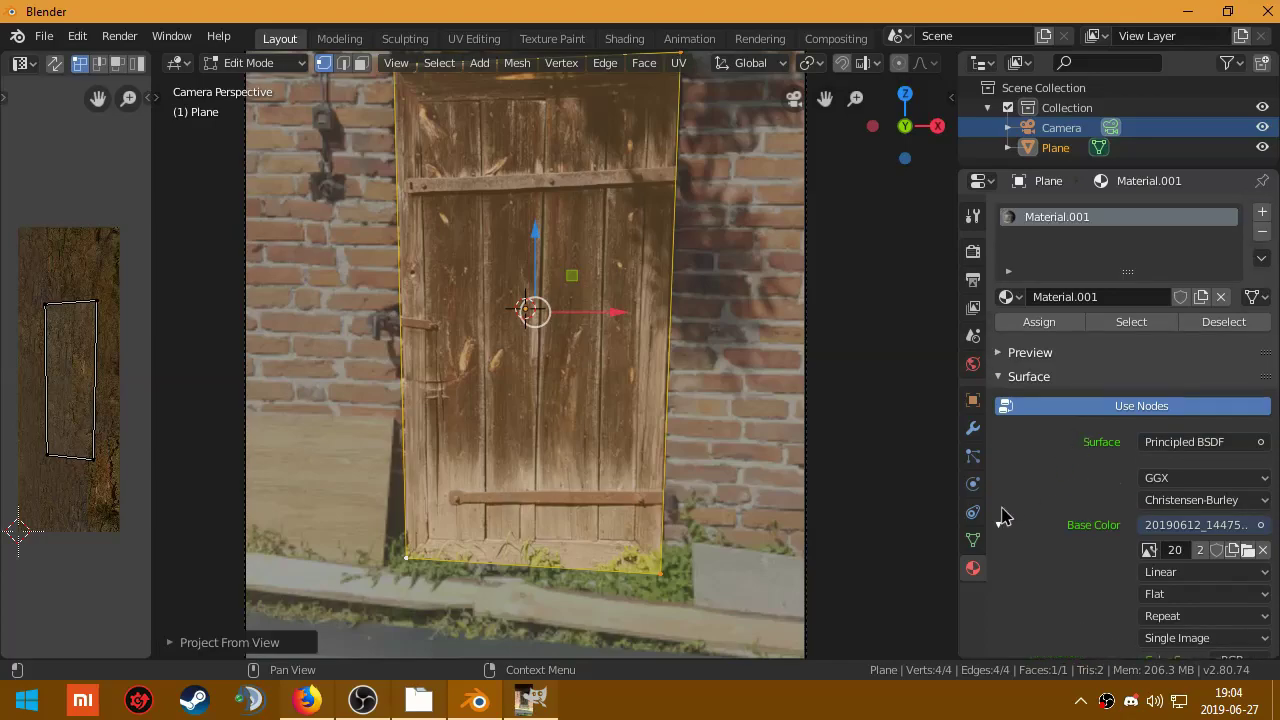
click(973, 542)
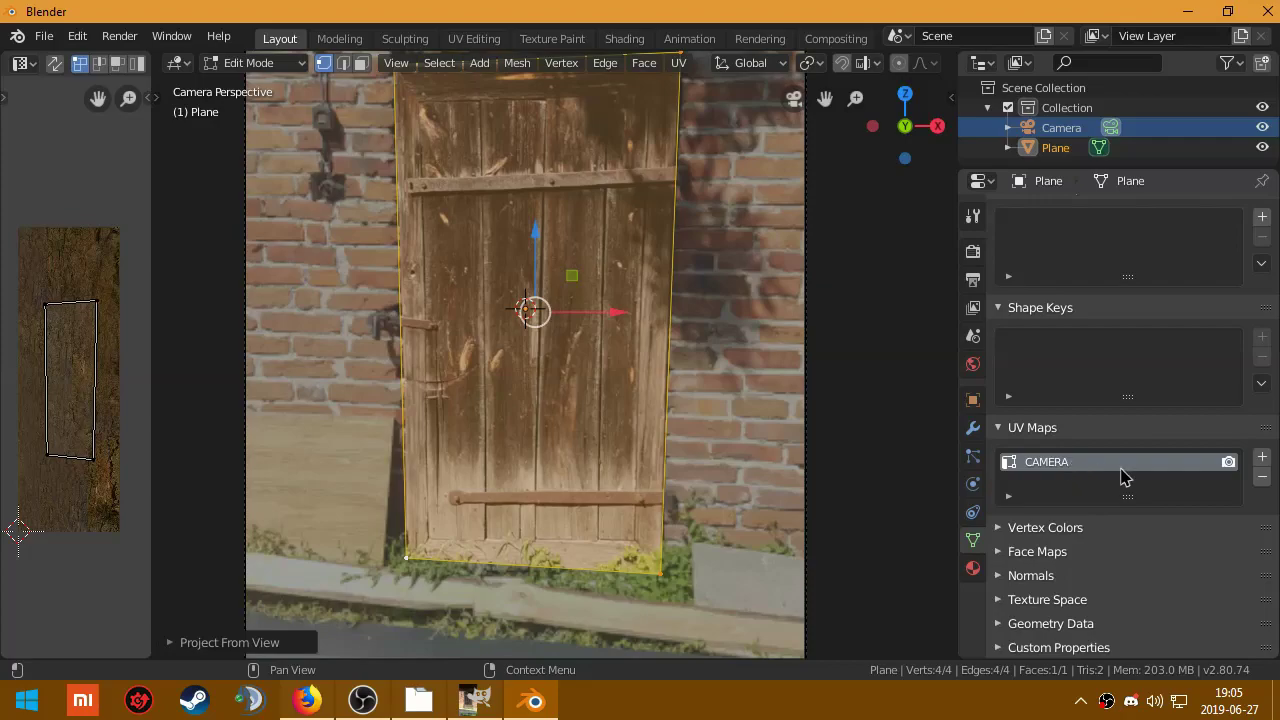
Step: Add UVMap as a second UV map, make it render-active, and Reset its UVs
click(1262, 456)
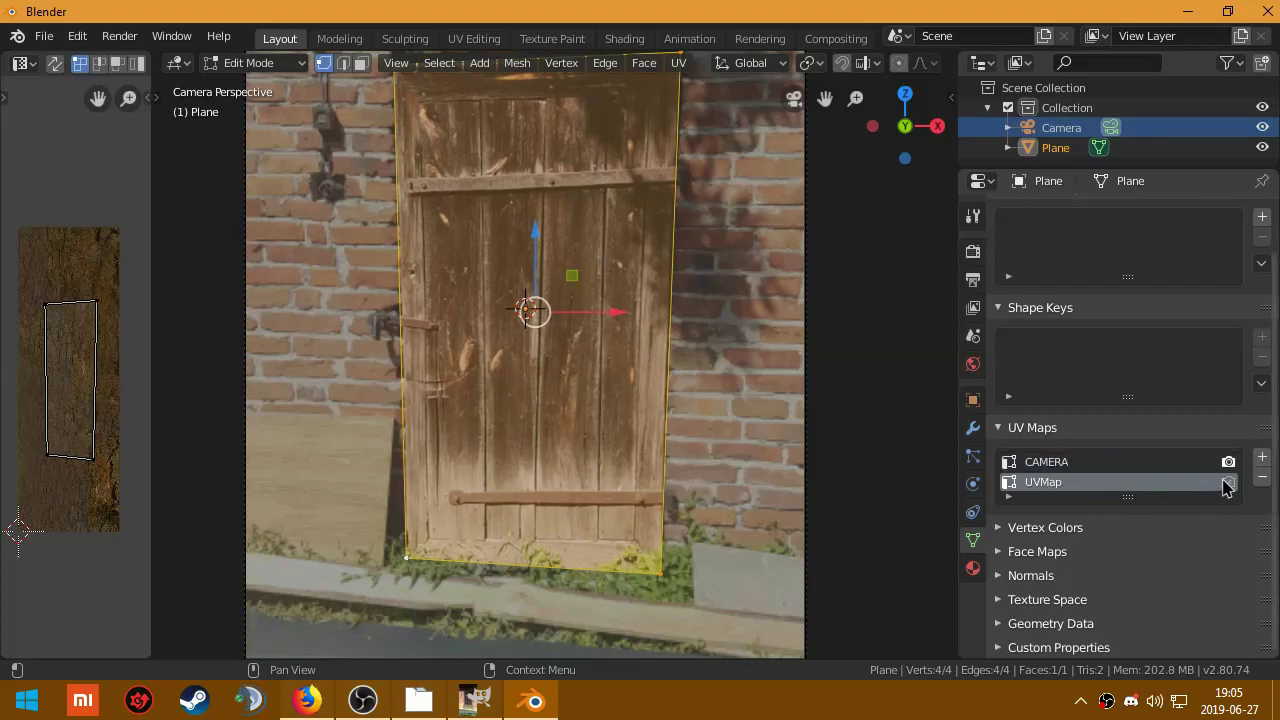
click(1229, 482)
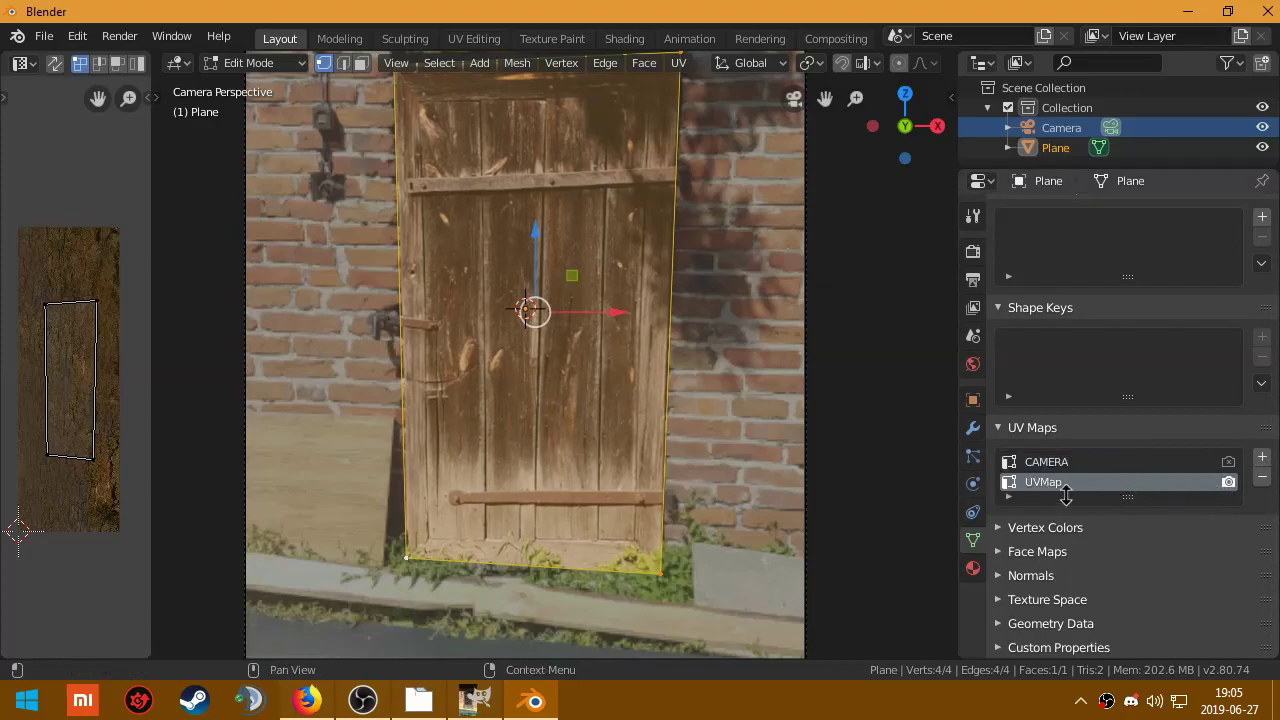
scroll(550, 404, down, 1)
shift+middle_drag(552, 390, 546, 438)
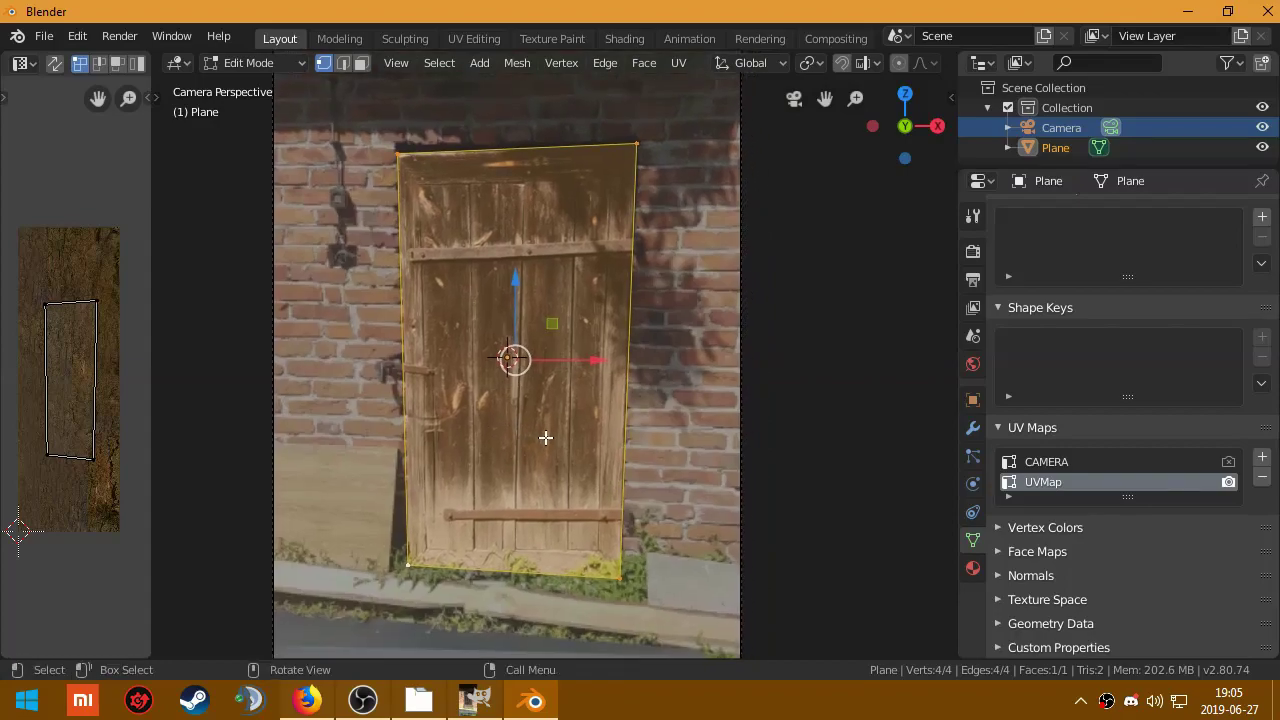
key(u)
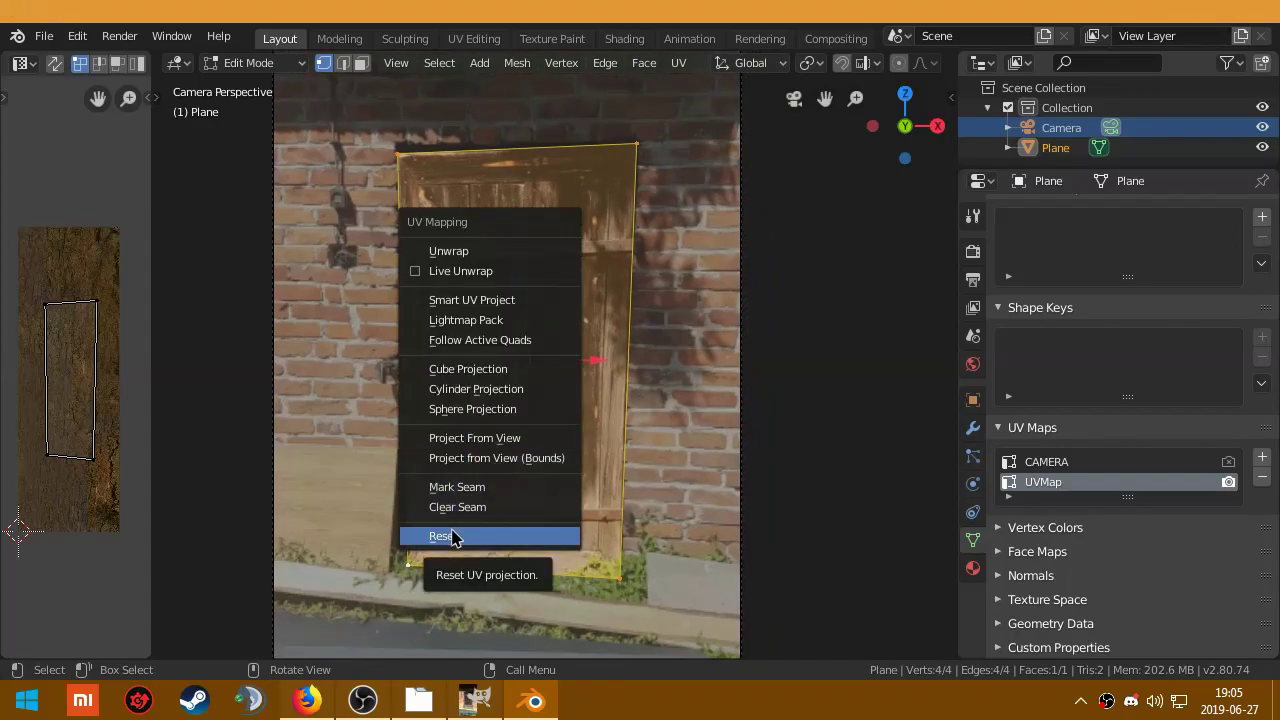
click(453, 538)
middle_drag(79, 383, 96, 379)
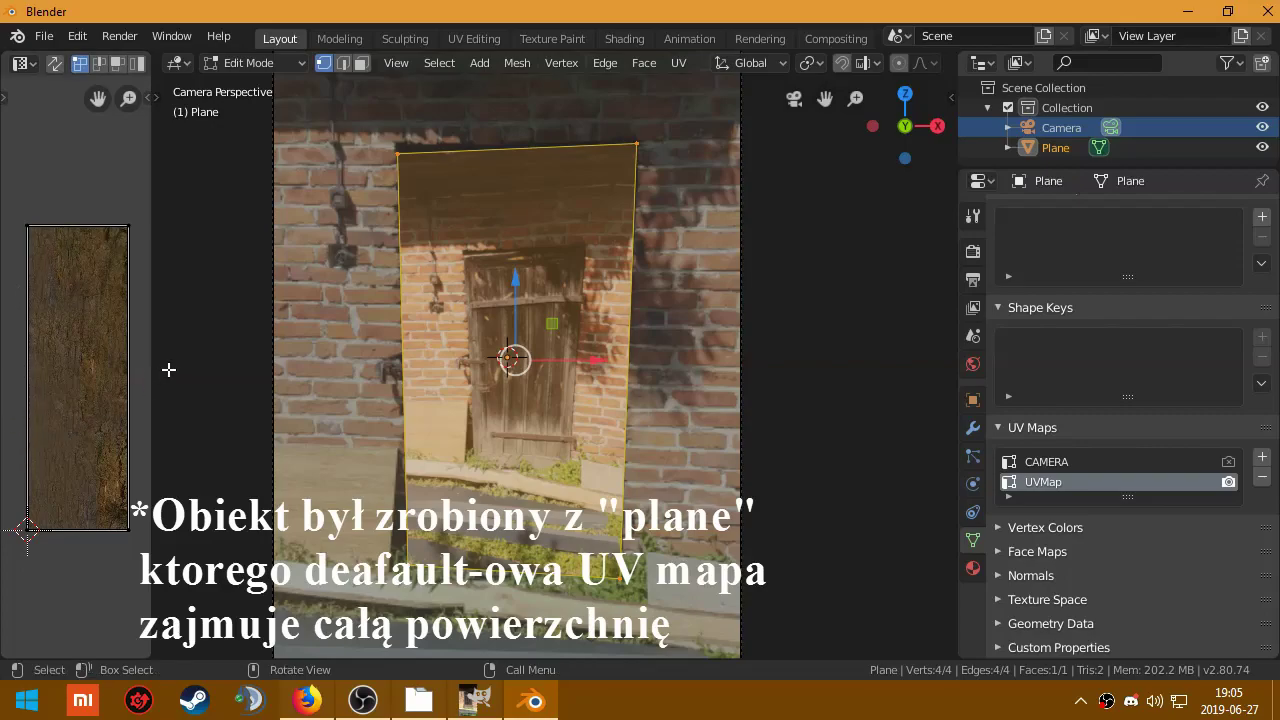
Step: Widen the UV editor and frame the texture in it
drag(151, 392, 308, 400)
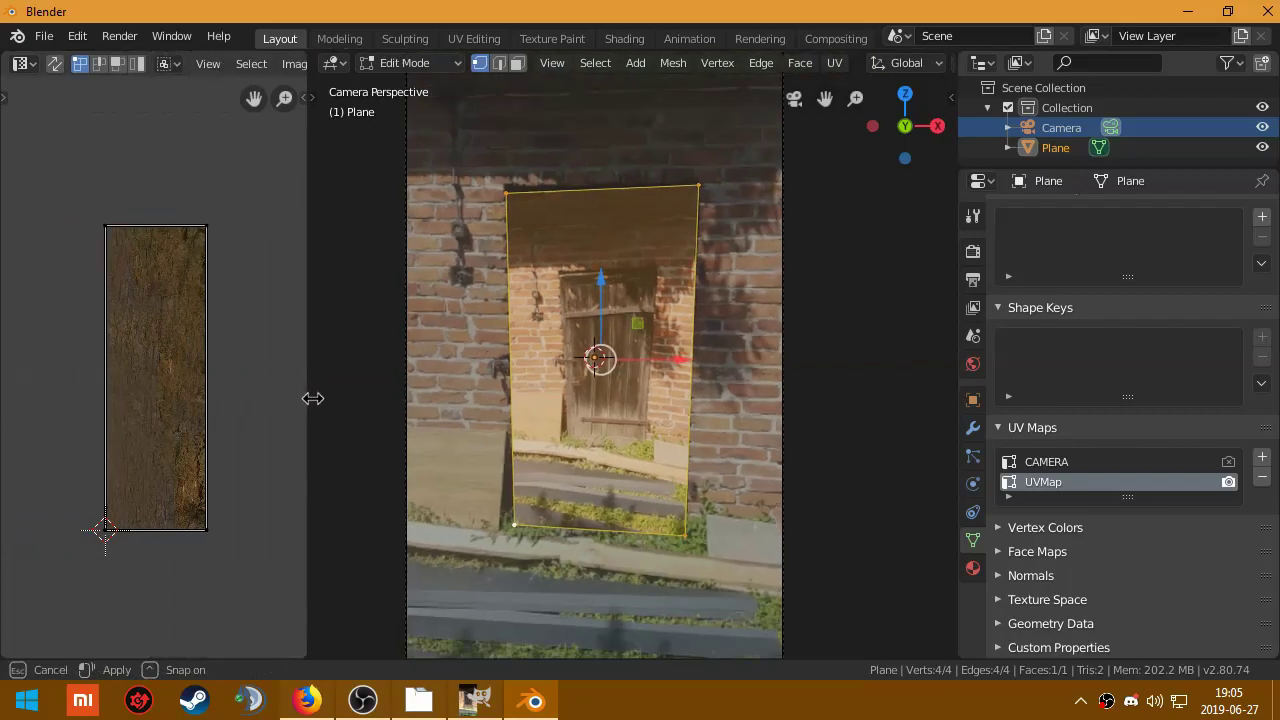
scroll(127, 410, up, 2)
middle_drag(143, 380, 103, 366)
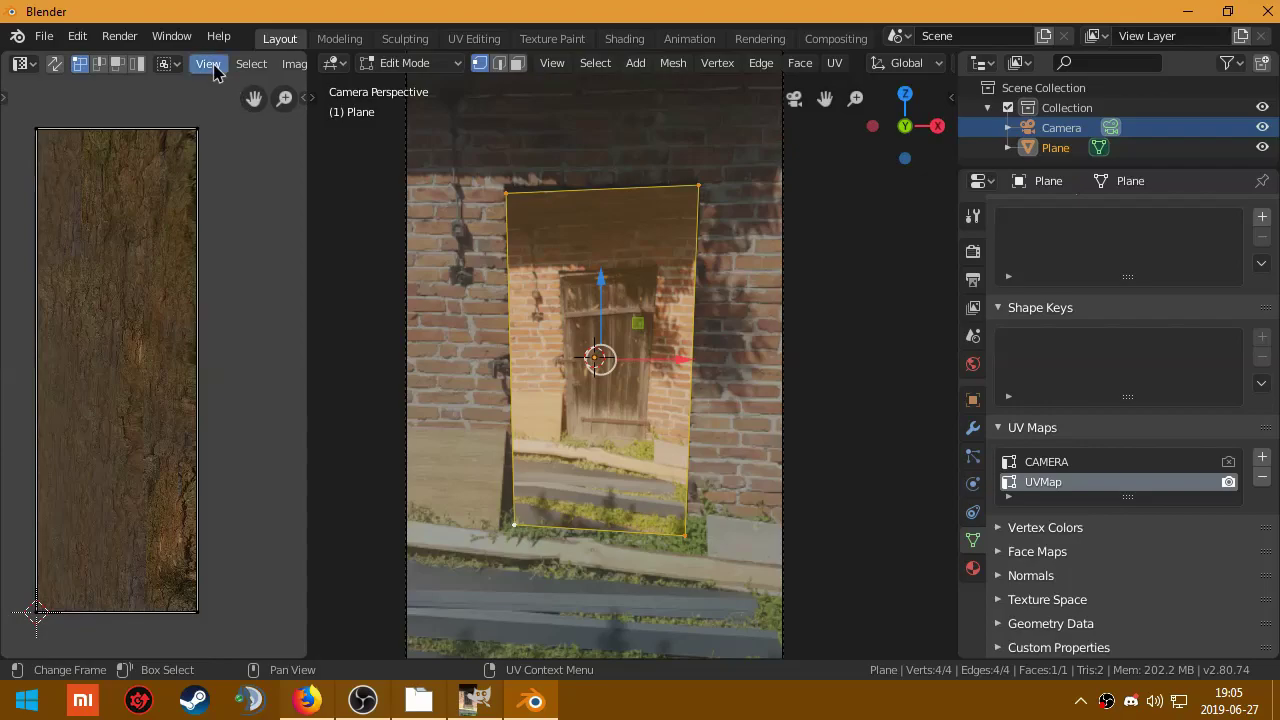
scroll(213, 70, down, 2)
scroll(213, 70, down, 2)
scroll(213, 71, down, 2)
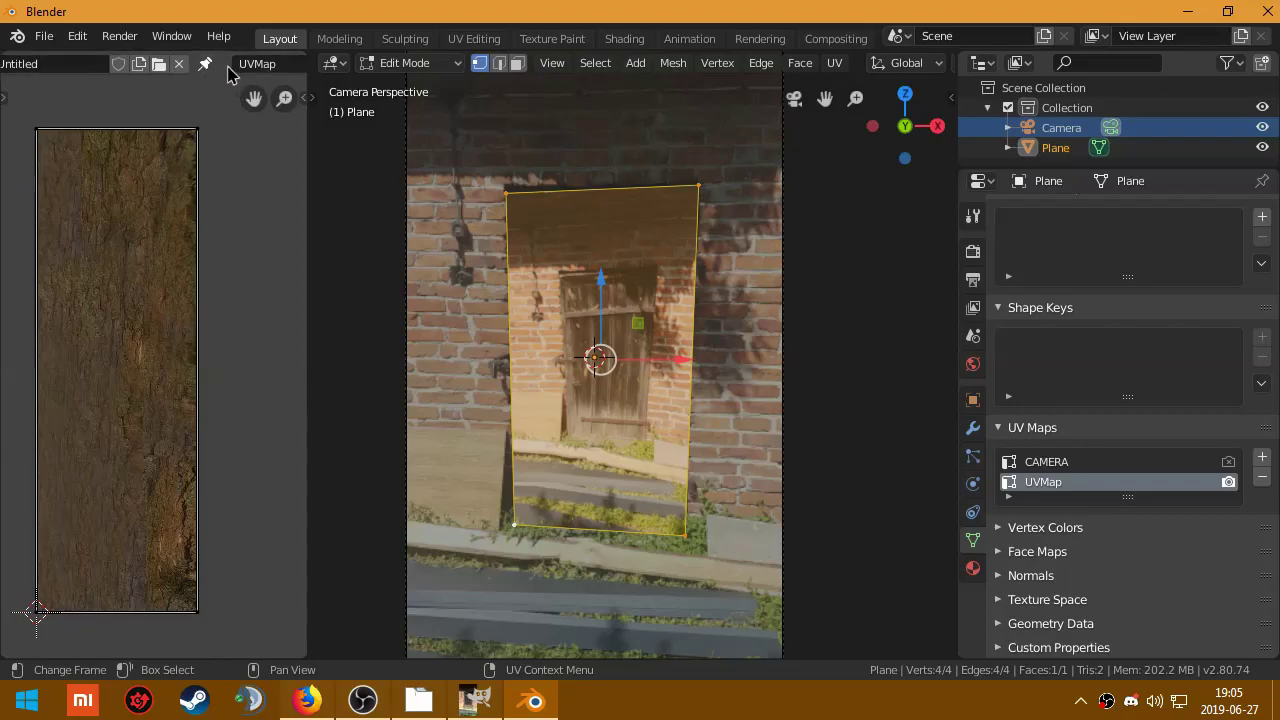
scroll(228, 74, down, 2)
scroll(222, 76, up, 2)
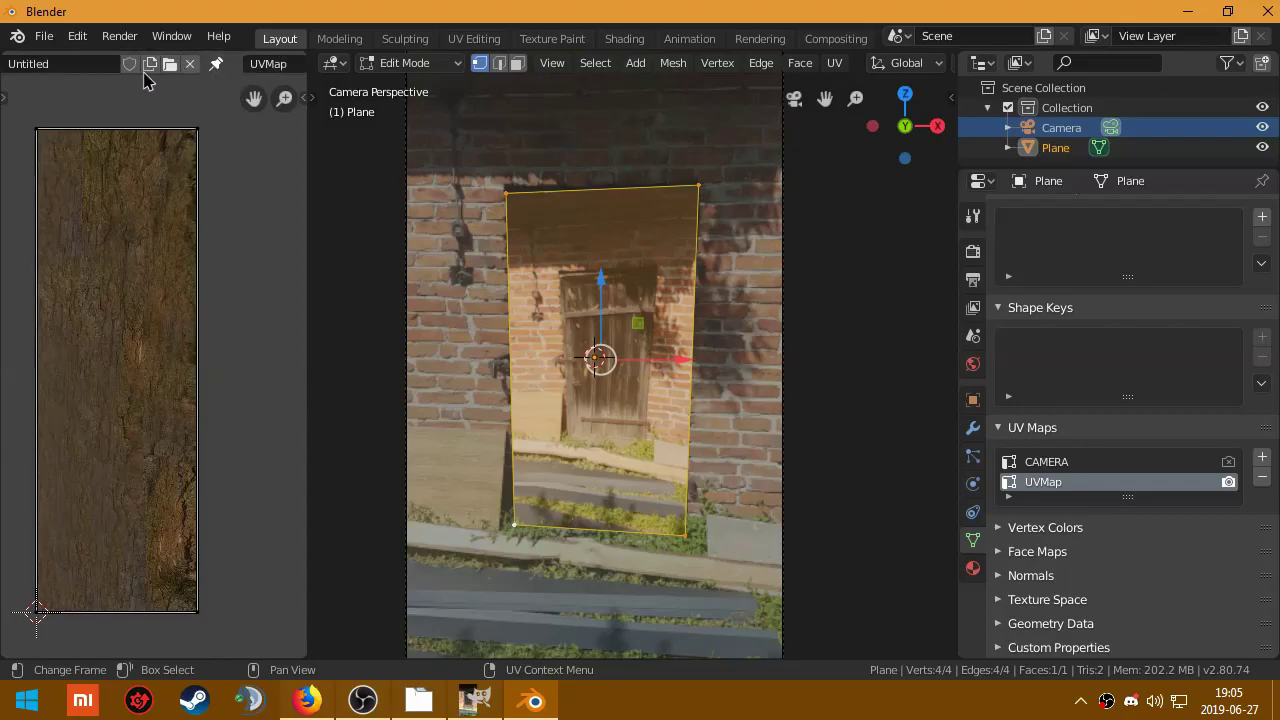
scroll(168, 82, up, 2)
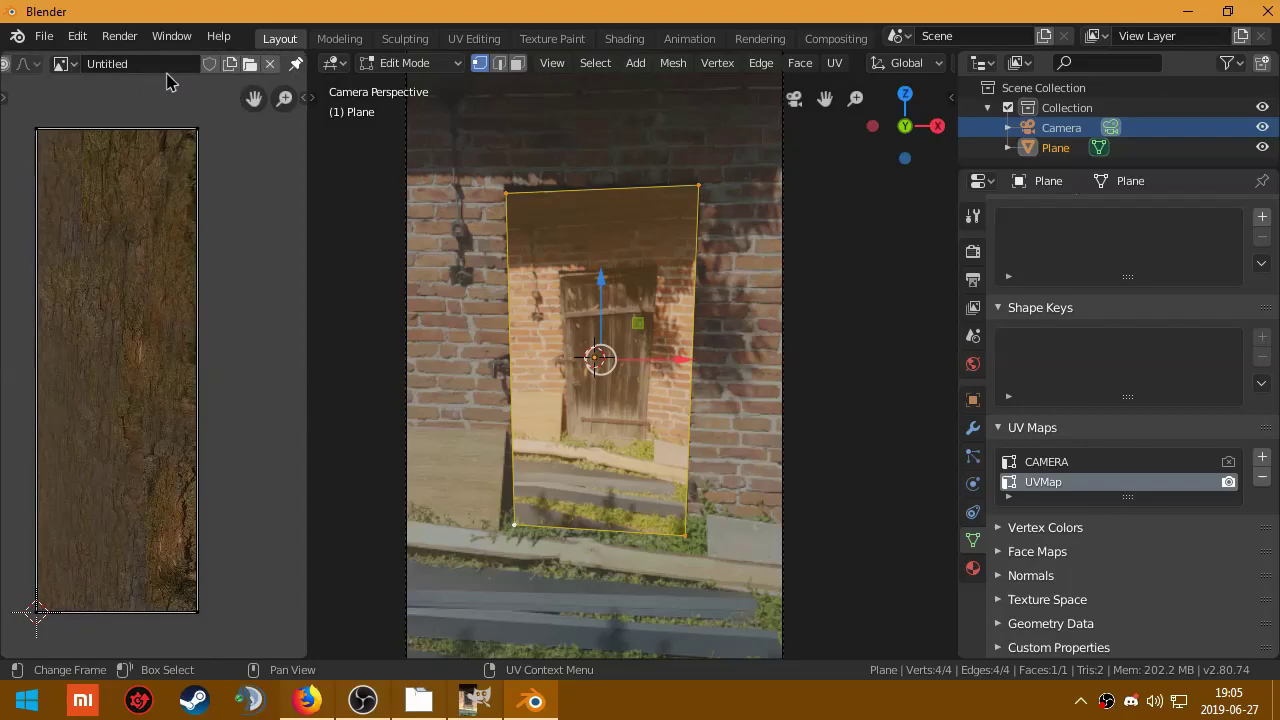
Step: Replace the Untitled image with a new blue 512×1024 image named drzwi, then enter Texture Paint
click(270, 64)
click(116, 64)
text(drzwi)
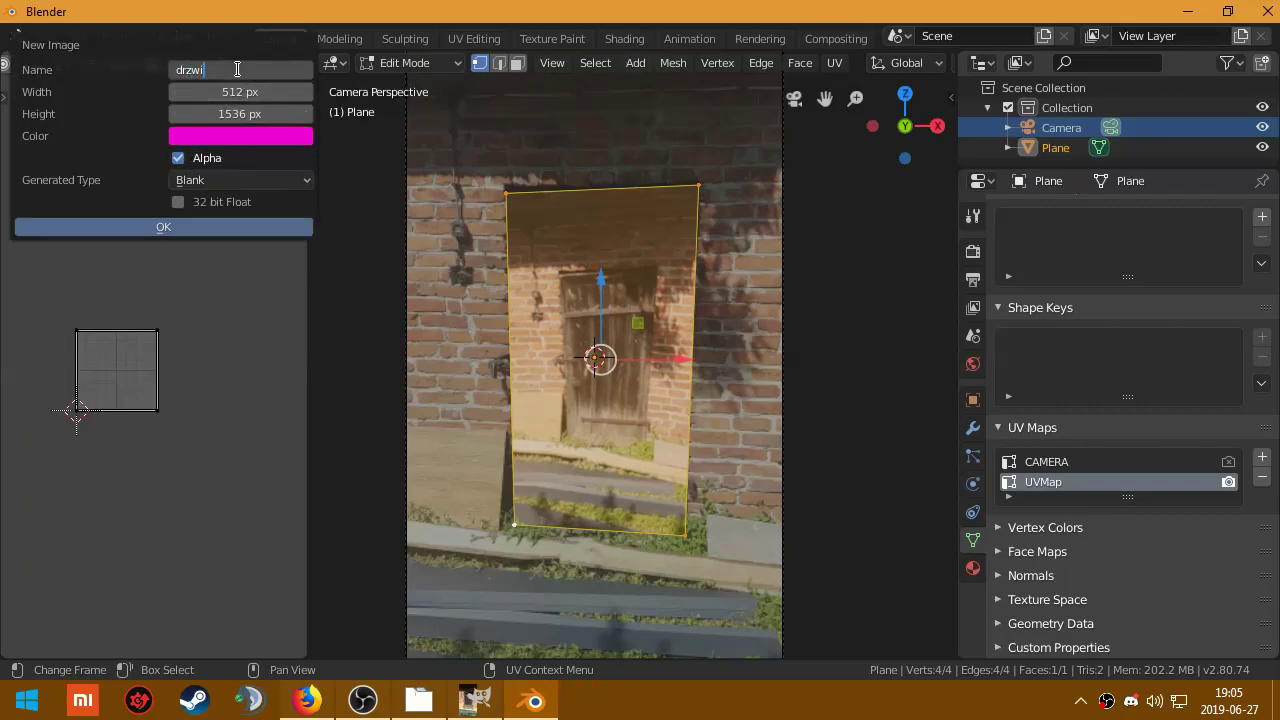
key(Return)
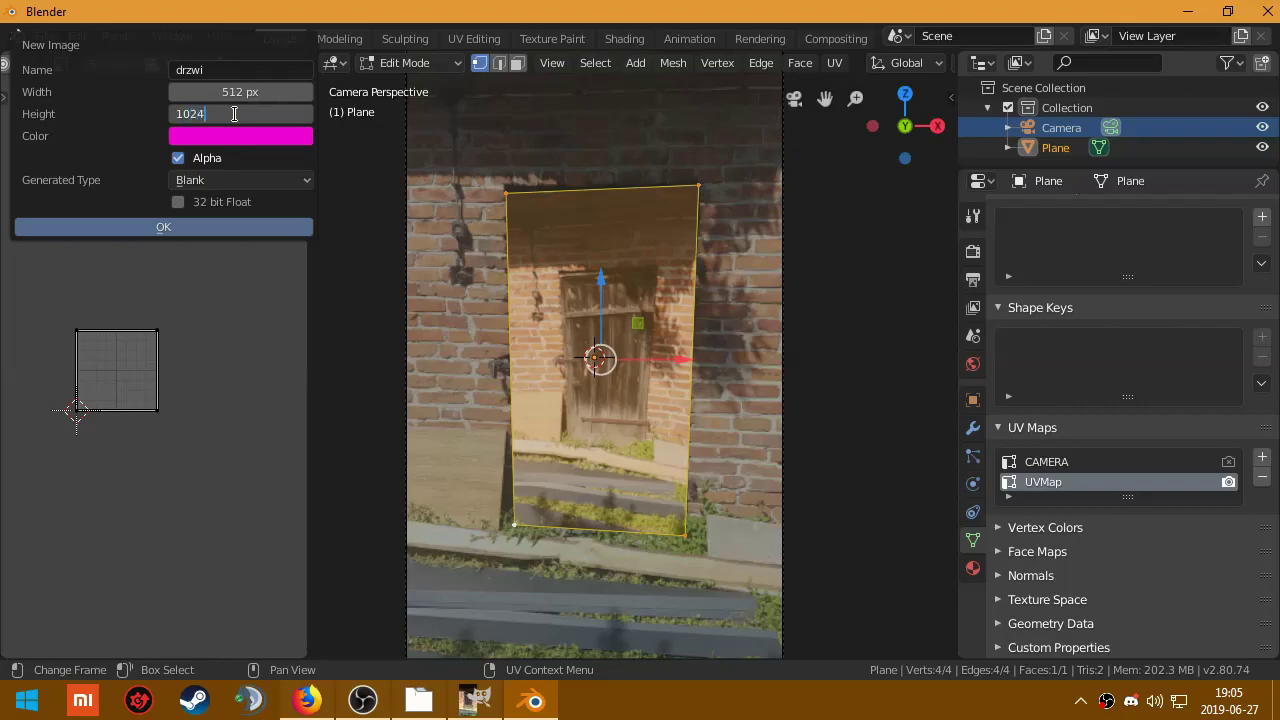
click(240, 136)
click(295, 179)
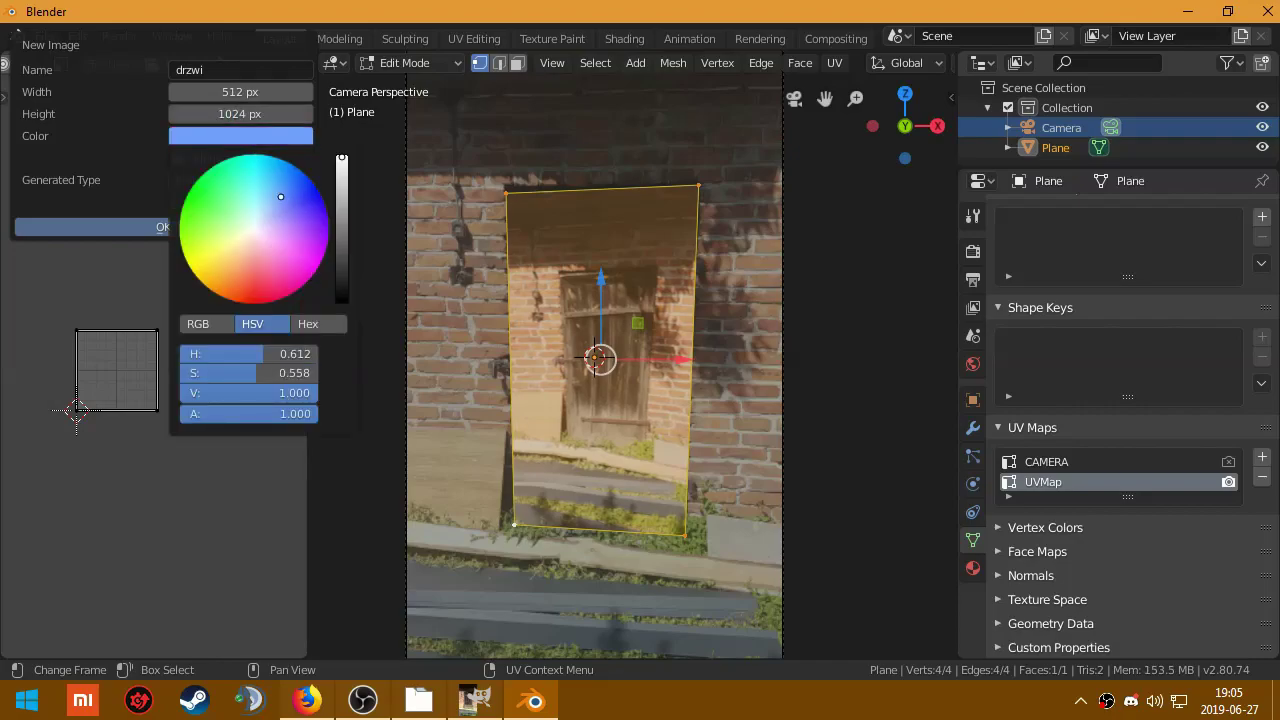
click(133, 228)
middle_drag(160, 451, 193, 448)
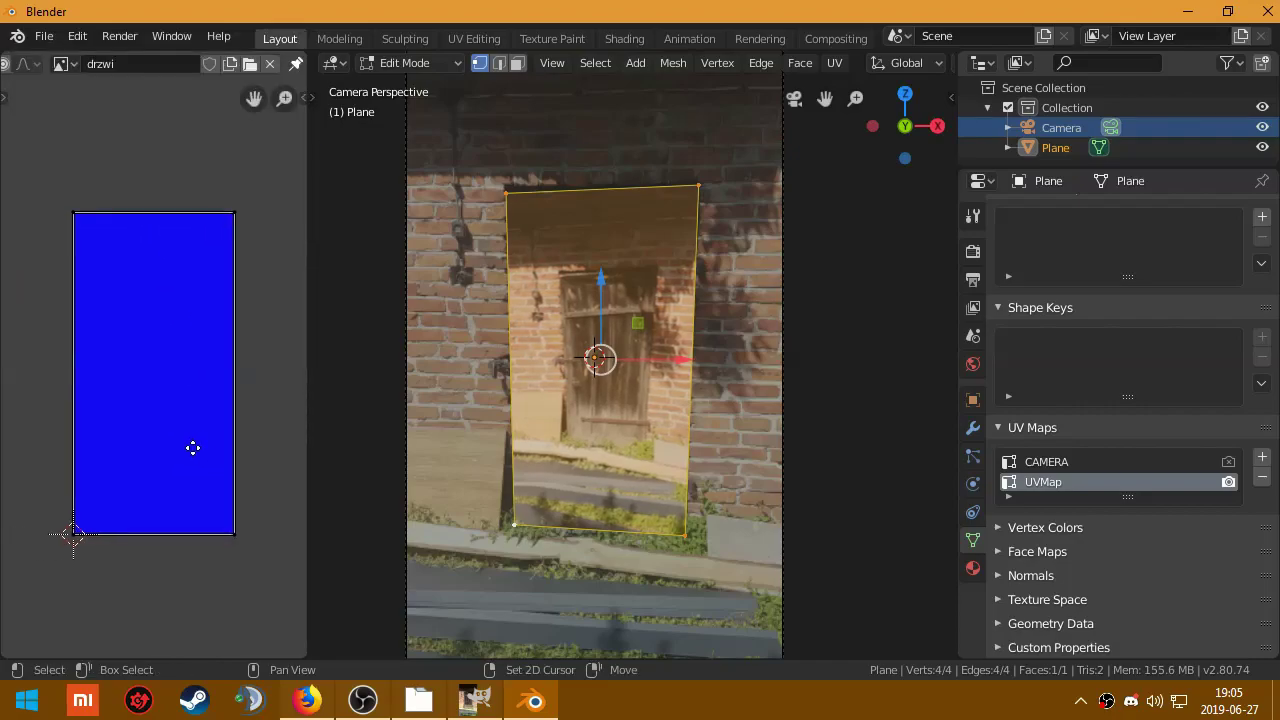
click(550, 40)
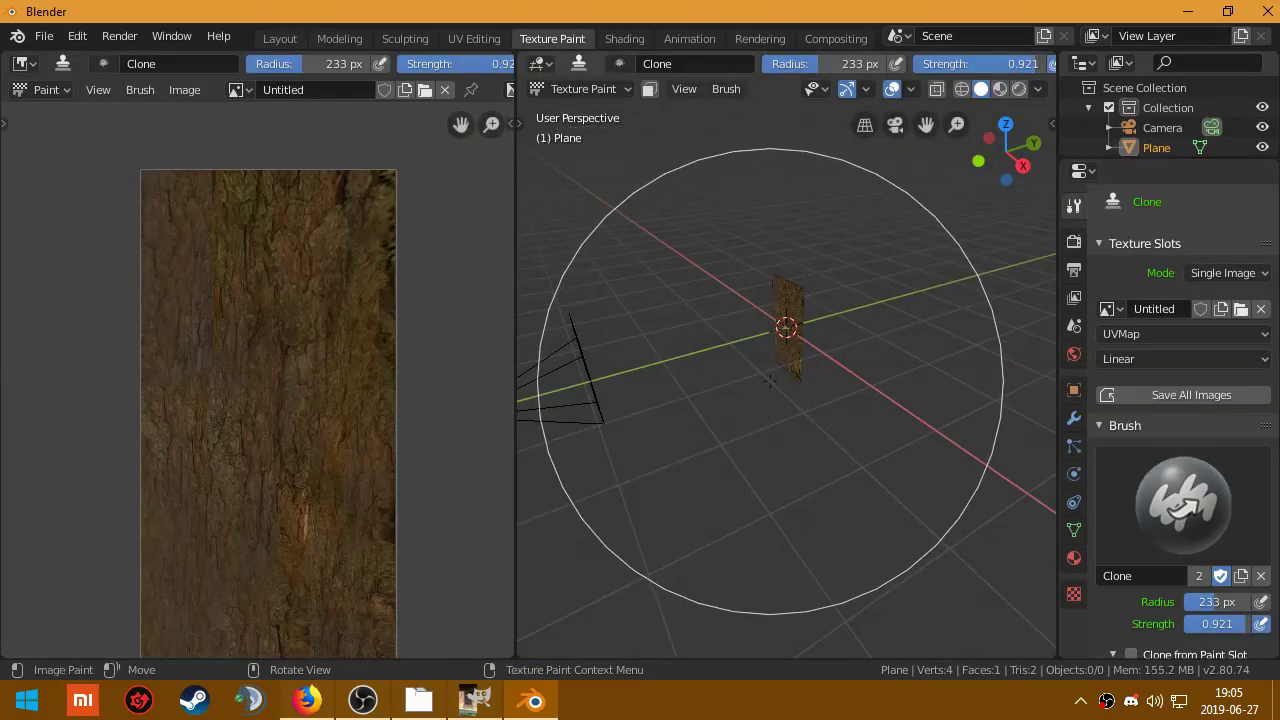
Step: Set the texture slot to Single Image painting on drzwi via UVMap with Linear interpolation
middle_drag(786, 320, 883, 360)
scroll(800, 340, up, 3)
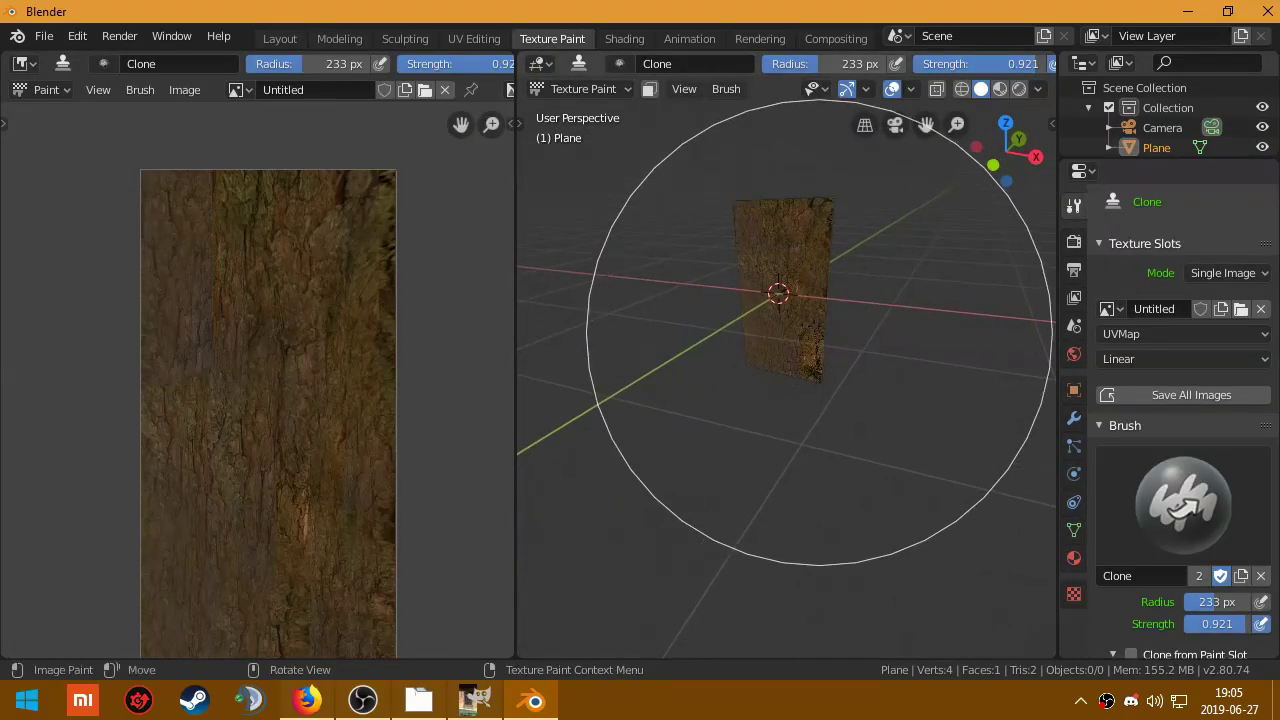
mouse_move(771, 329)
middle_down()
mouse_move(779, 205)
mouse_move(728, 68)
middle_up()
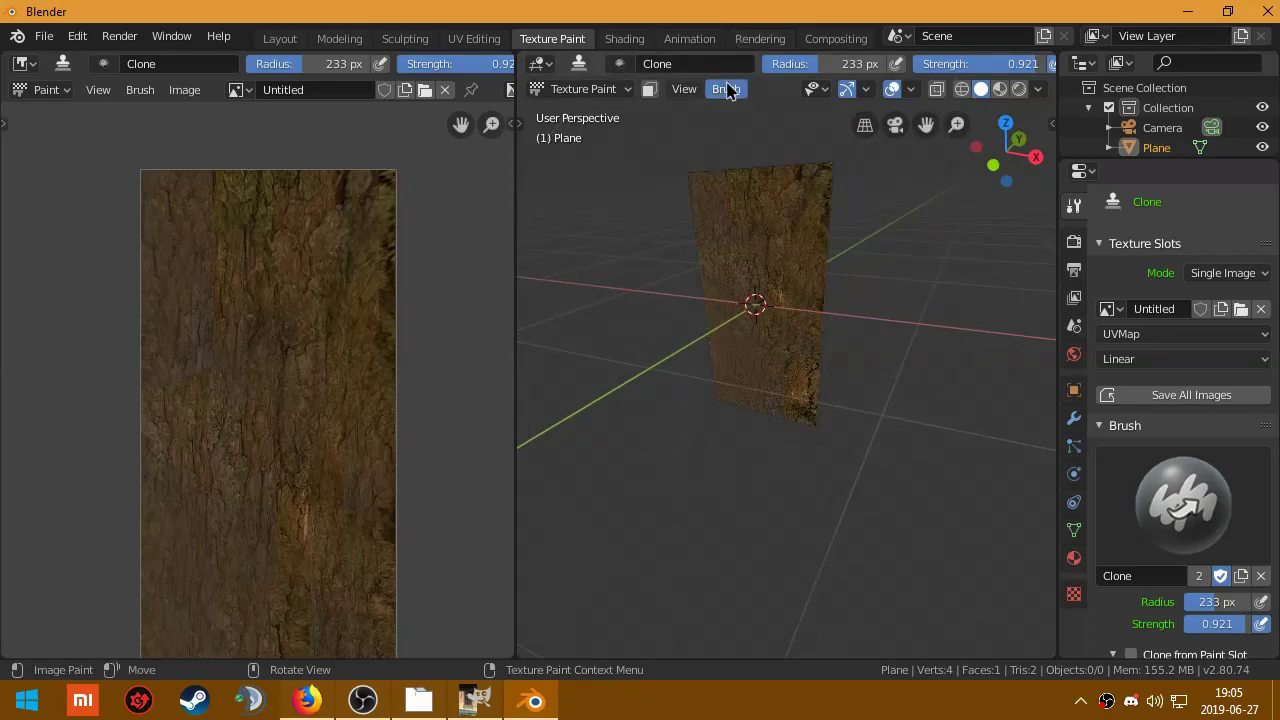
click(728, 90)
click(915, 278)
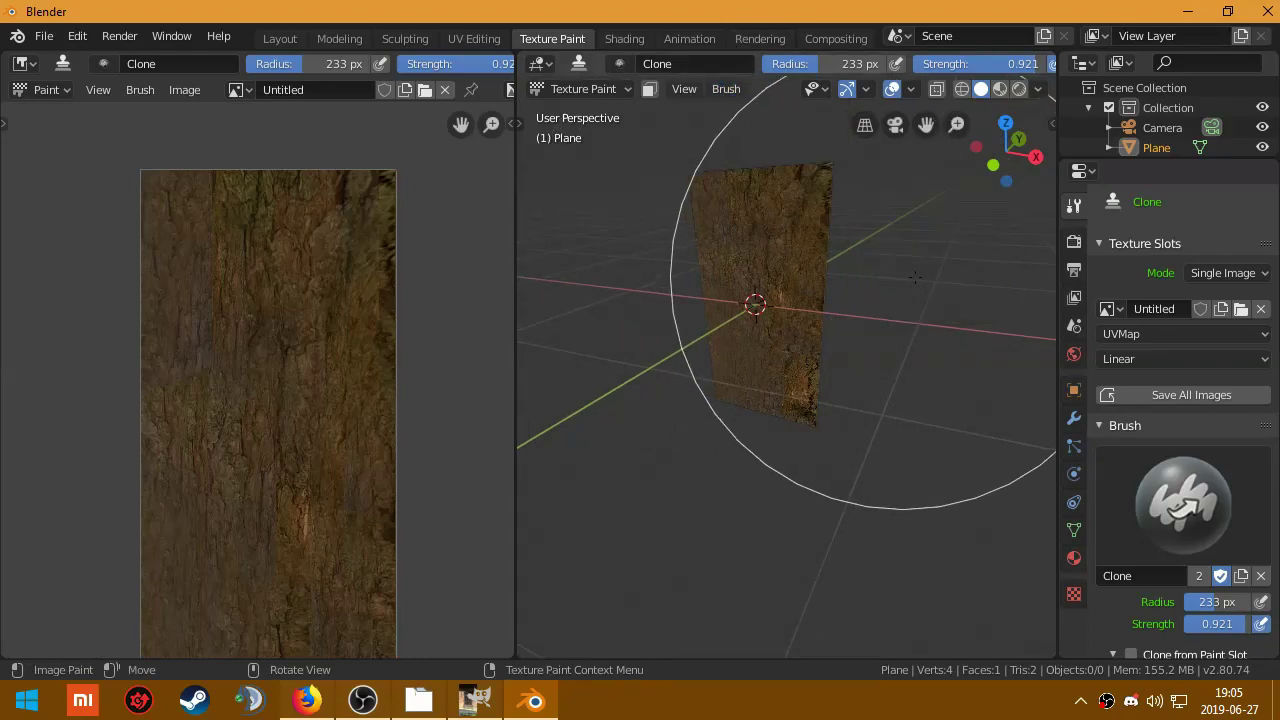
click(1216, 275)
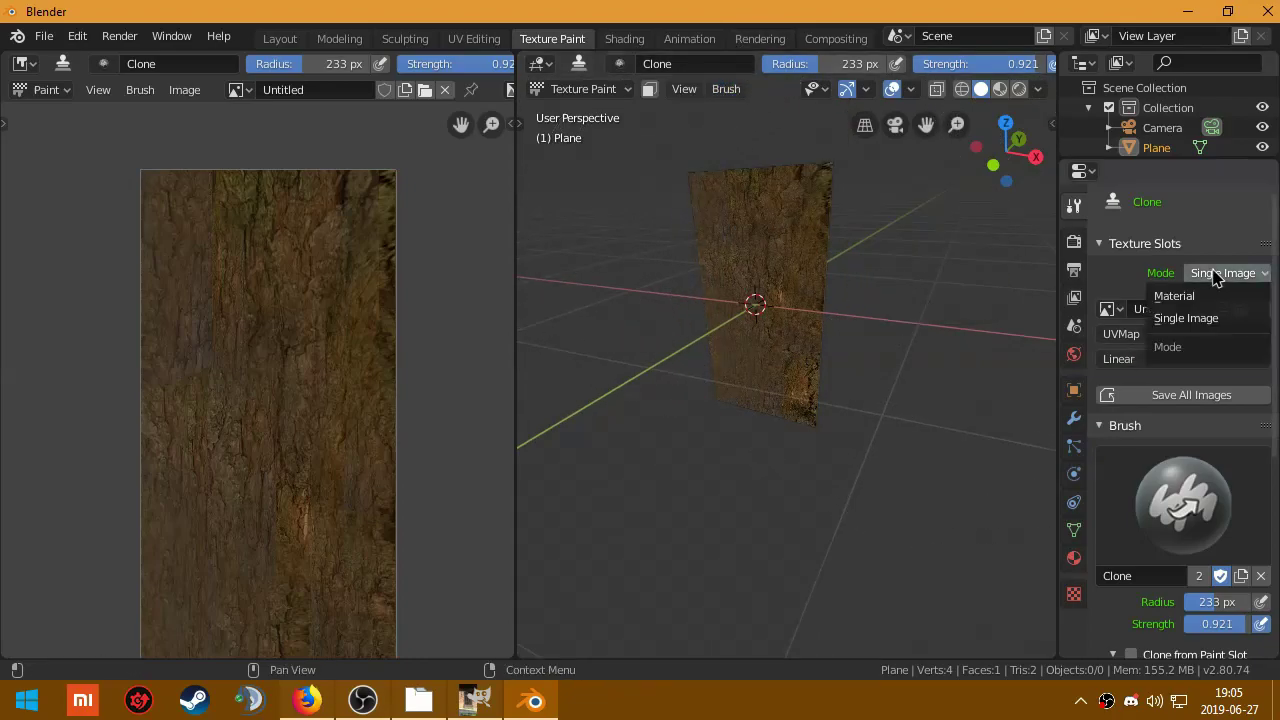
click(1207, 325)
click(1107, 310)
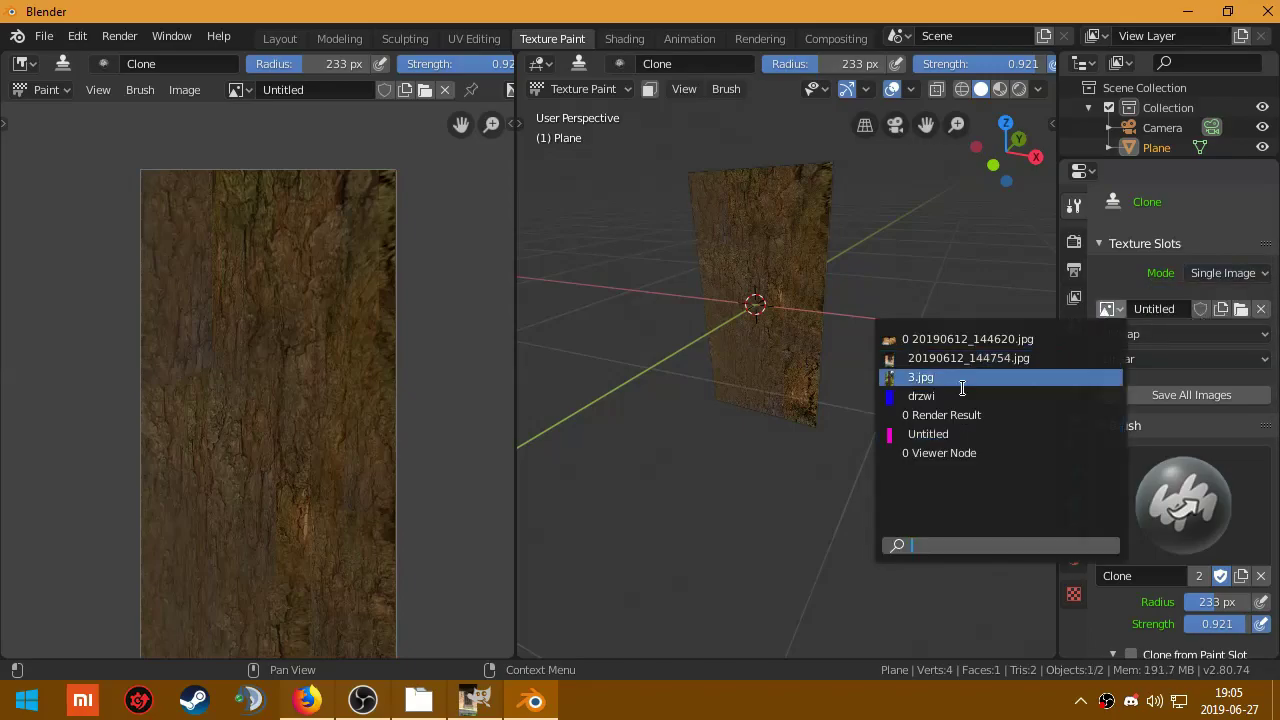
click(905, 396)
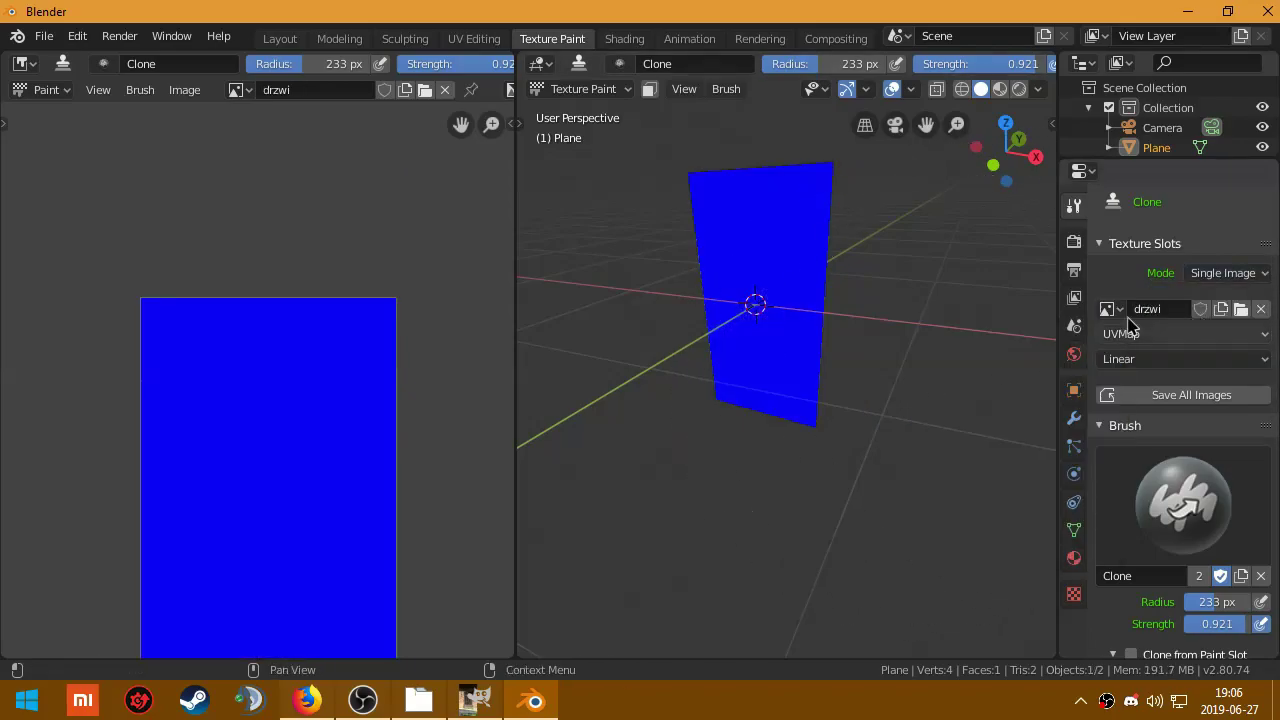
click(1129, 336)
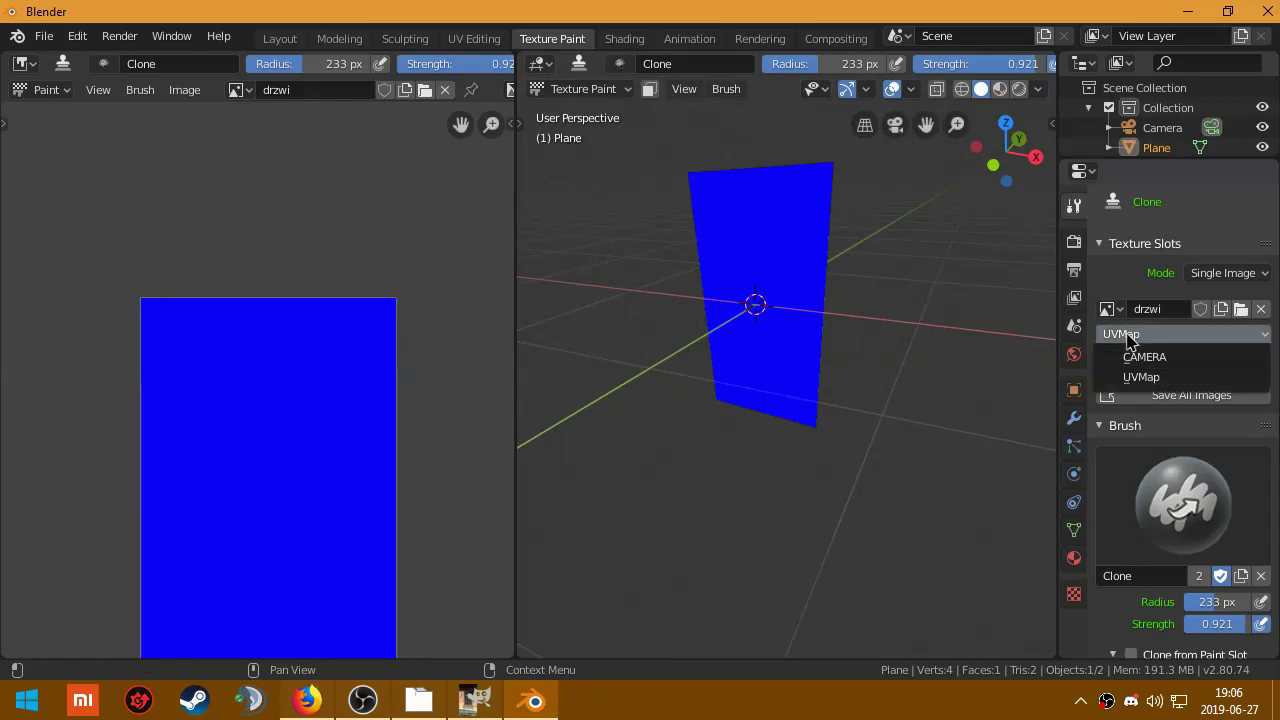
click(1131, 337)
click(1135, 359)
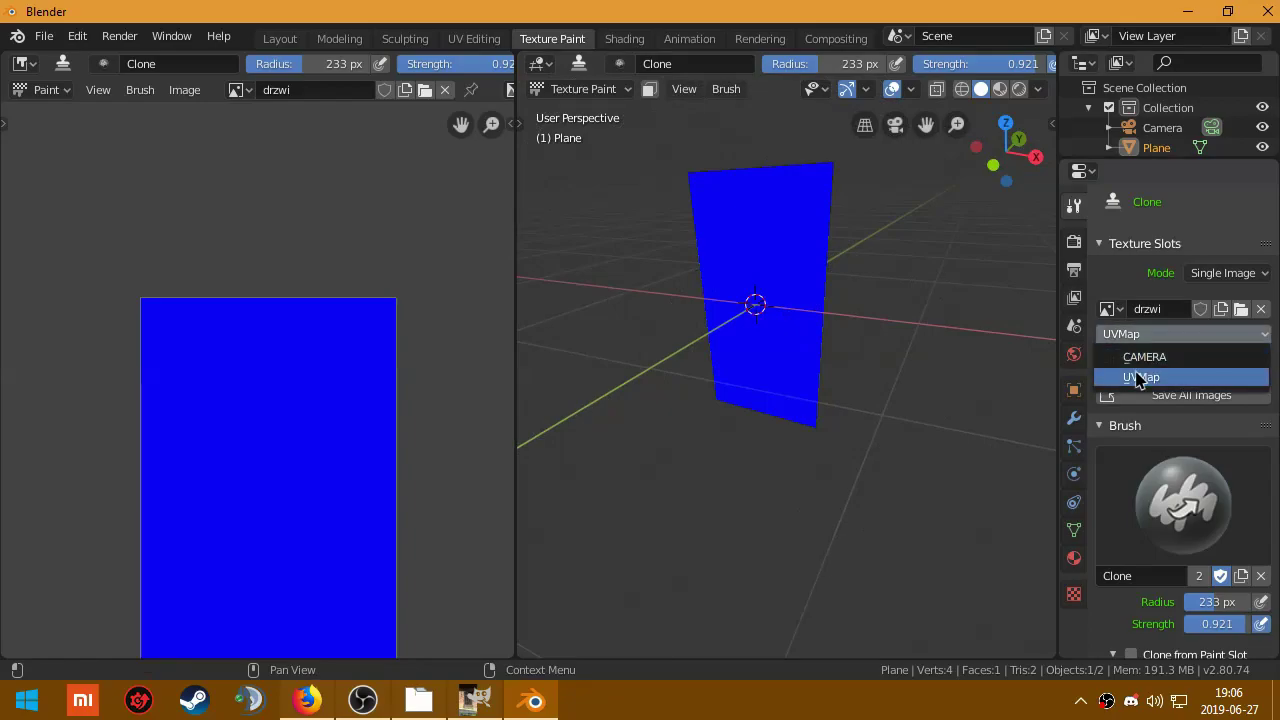
click(1137, 377)
Step: Return to the Layout workspace and the camera view of the plane
middle_drag(780, 300, 757, 300)
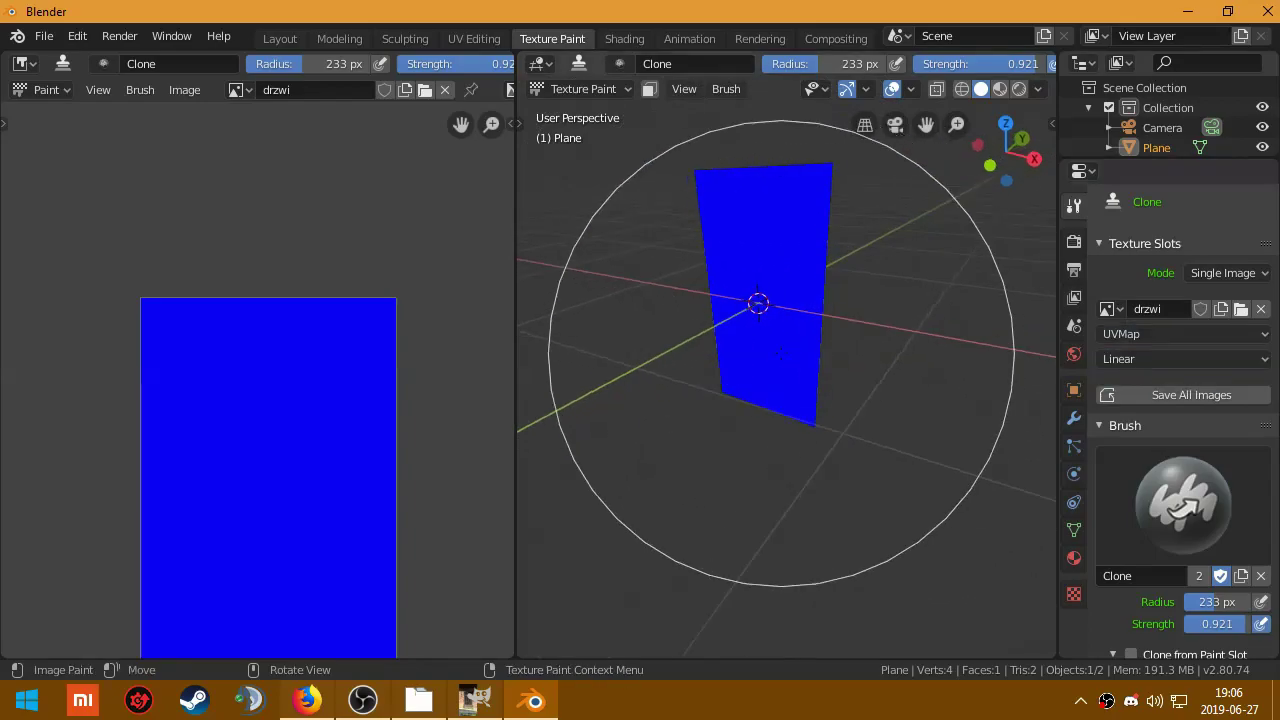
click(288, 40)
key(Tab)
key(KP_0)
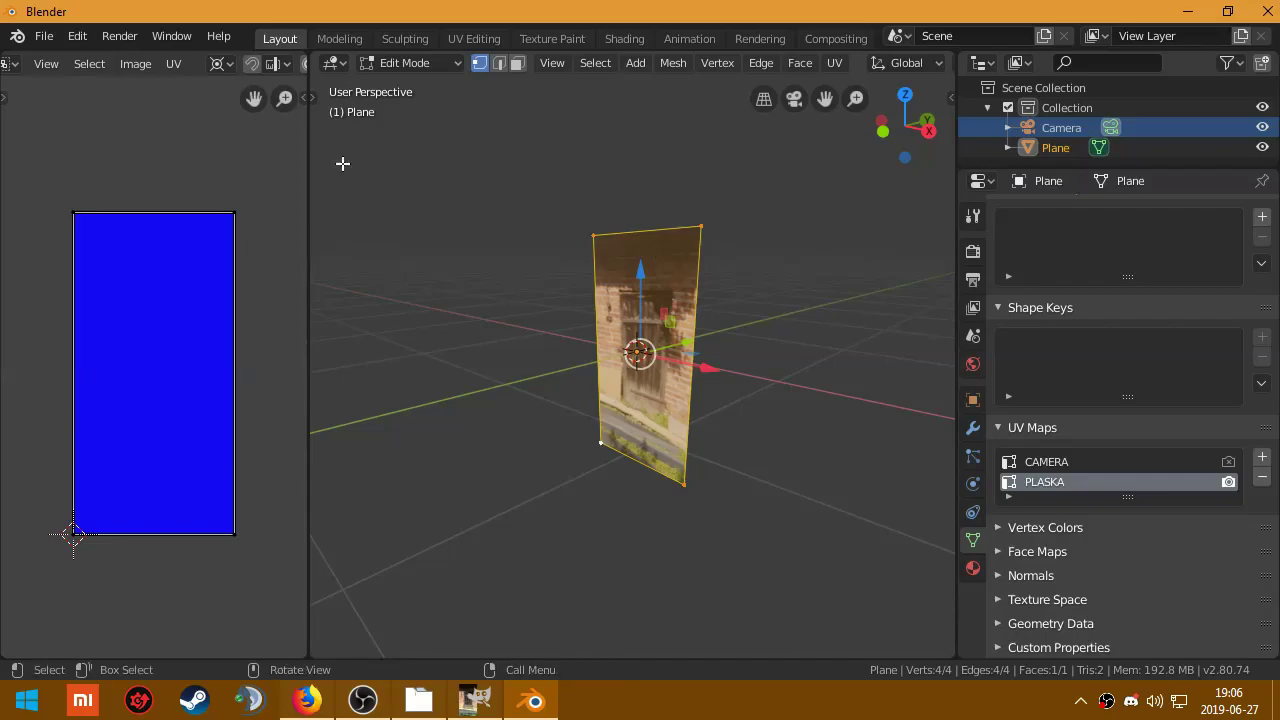
Step: In Texture Paint, set the painting UV map to PLASKA
click(560, 40)
scroll(750, 290, up, 2)
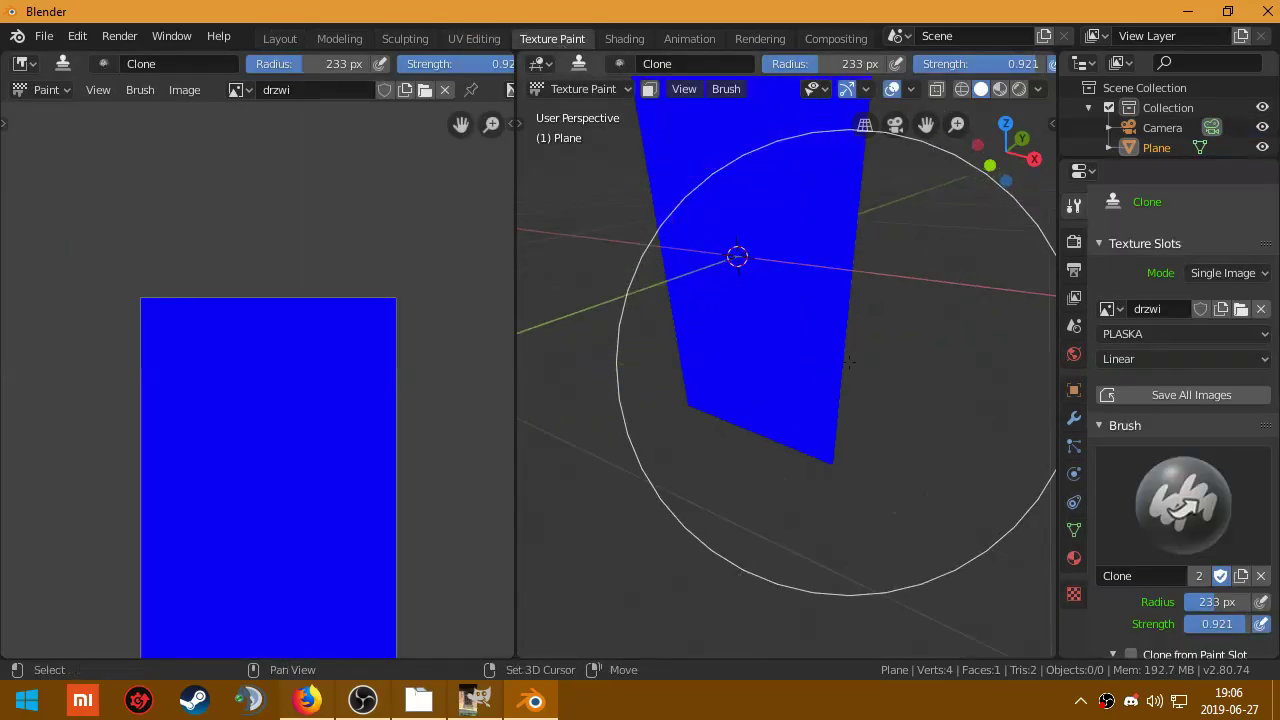
scroll(730, 290, up, 2)
click(1105, 334)
click(1150, 377)
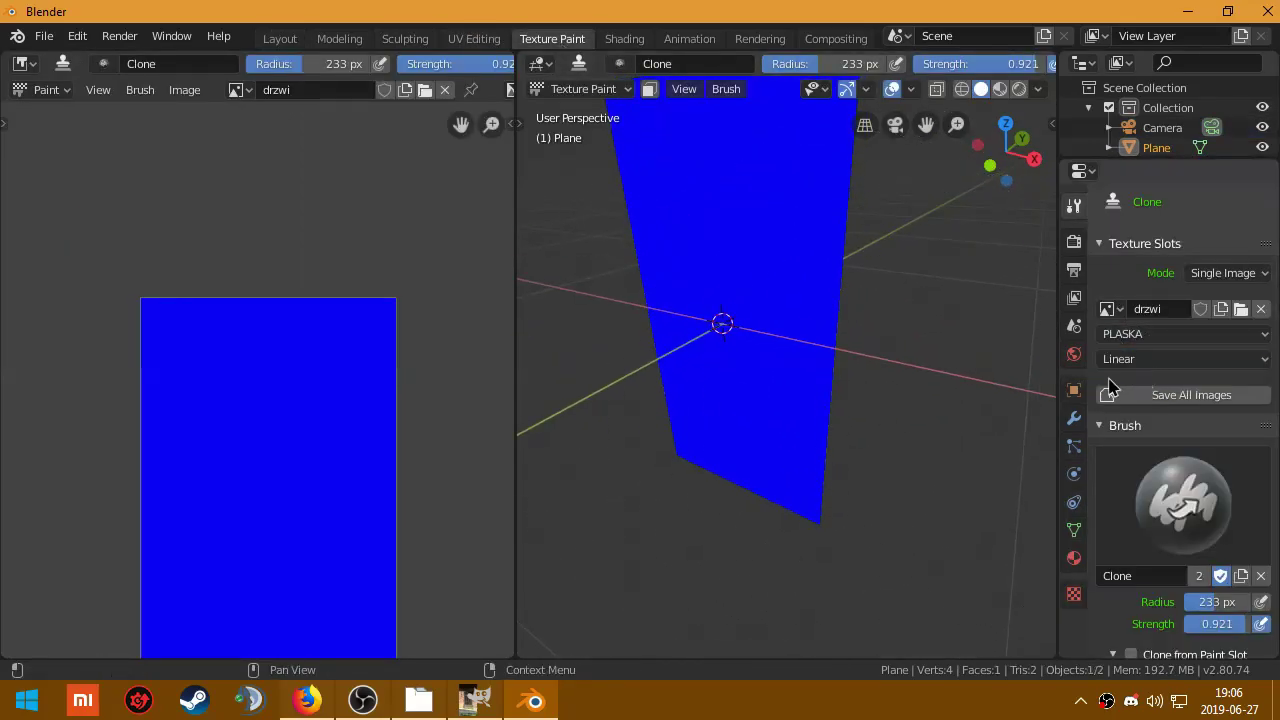
scroll(1120, 390, down, 6)
scroll(1120, 390, up, 1)
Step: Enable Clone from Paint Slot with source 20190612_144754.jpg and the CAMERA UV map
click(1132, 426)
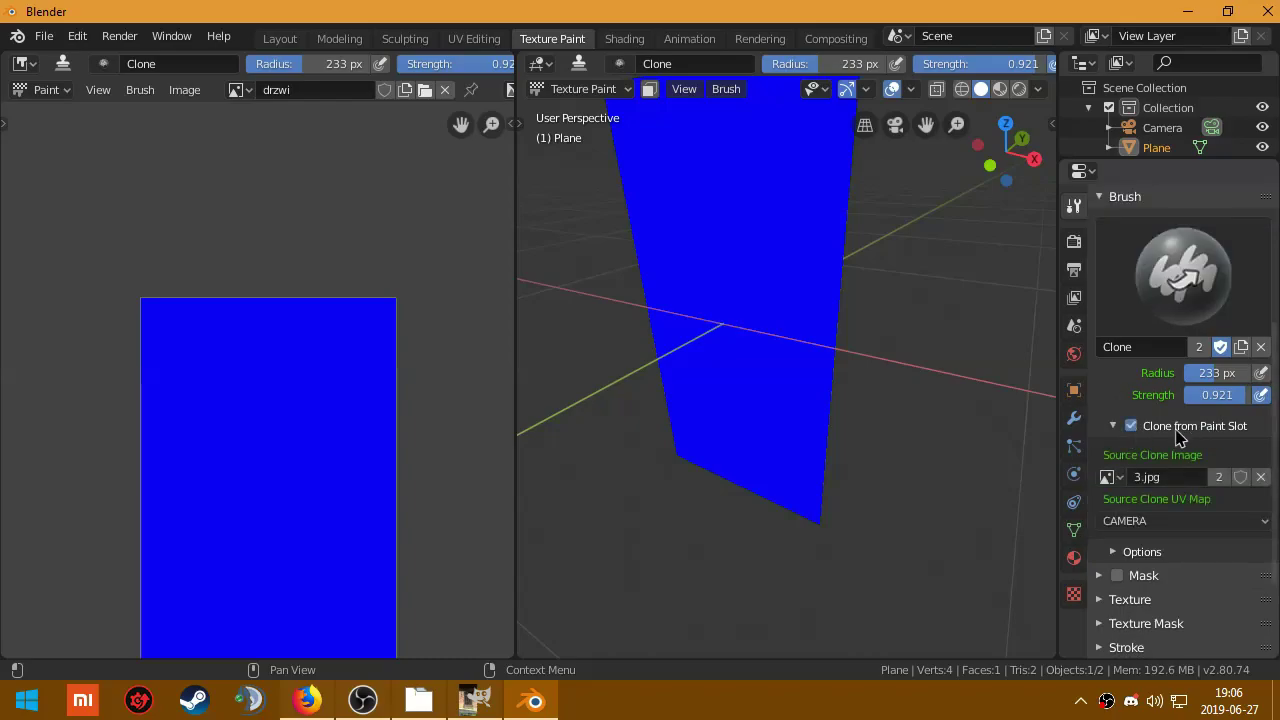
click(1108, 478)
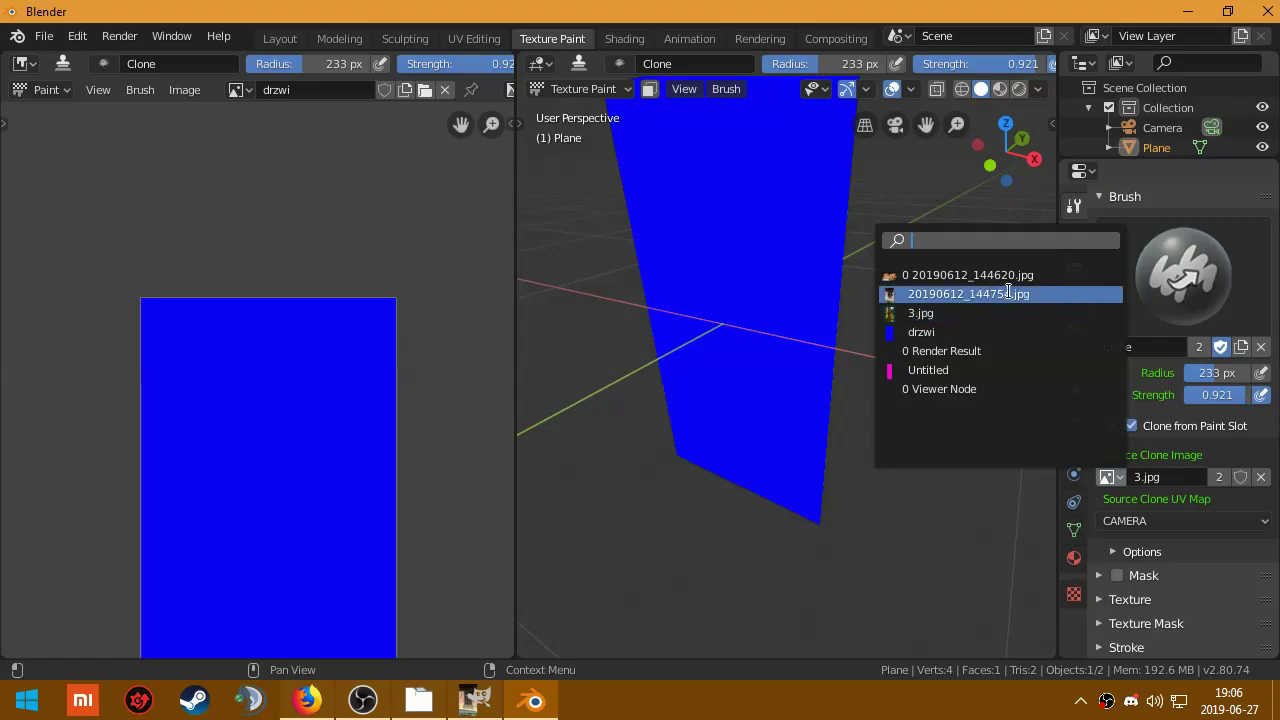
click(959, 293)
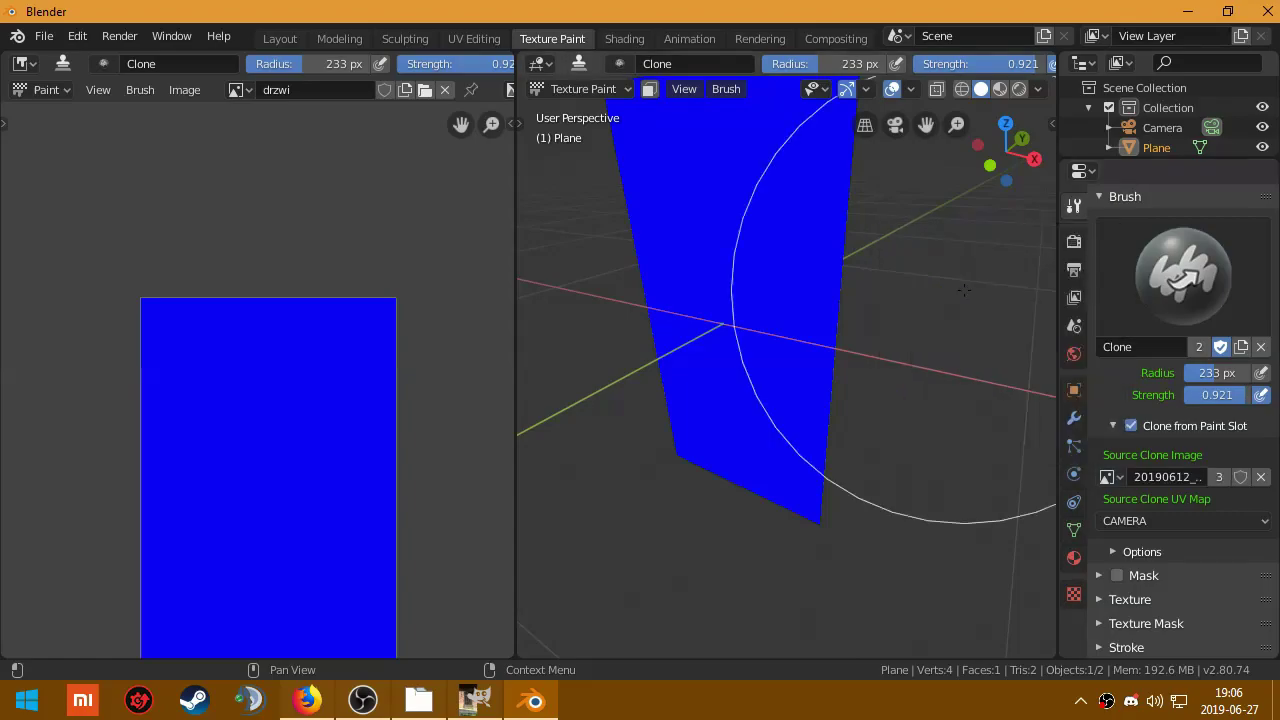
click(1116, 530)
click(1140, 530)
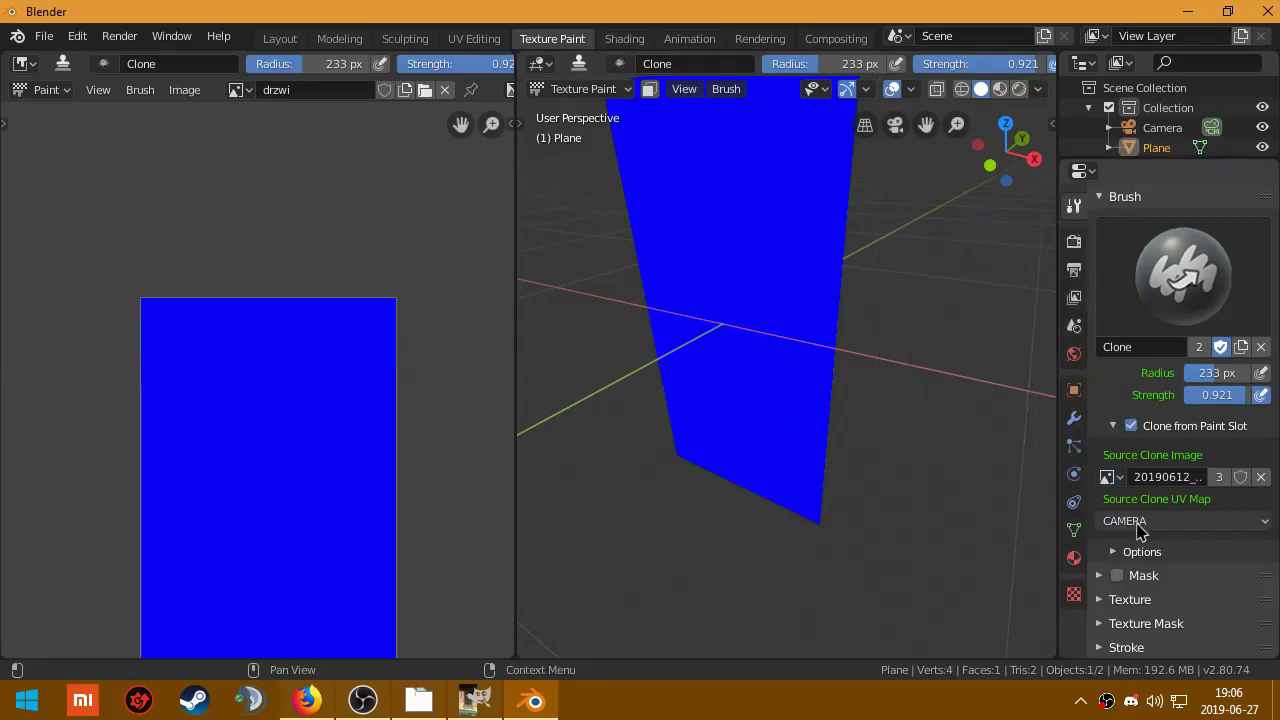
scroll(818, 360, down, 3)
Step: Clone-paint the door photo onto the blue plane
middle_drag(818, 360, 733, 395)
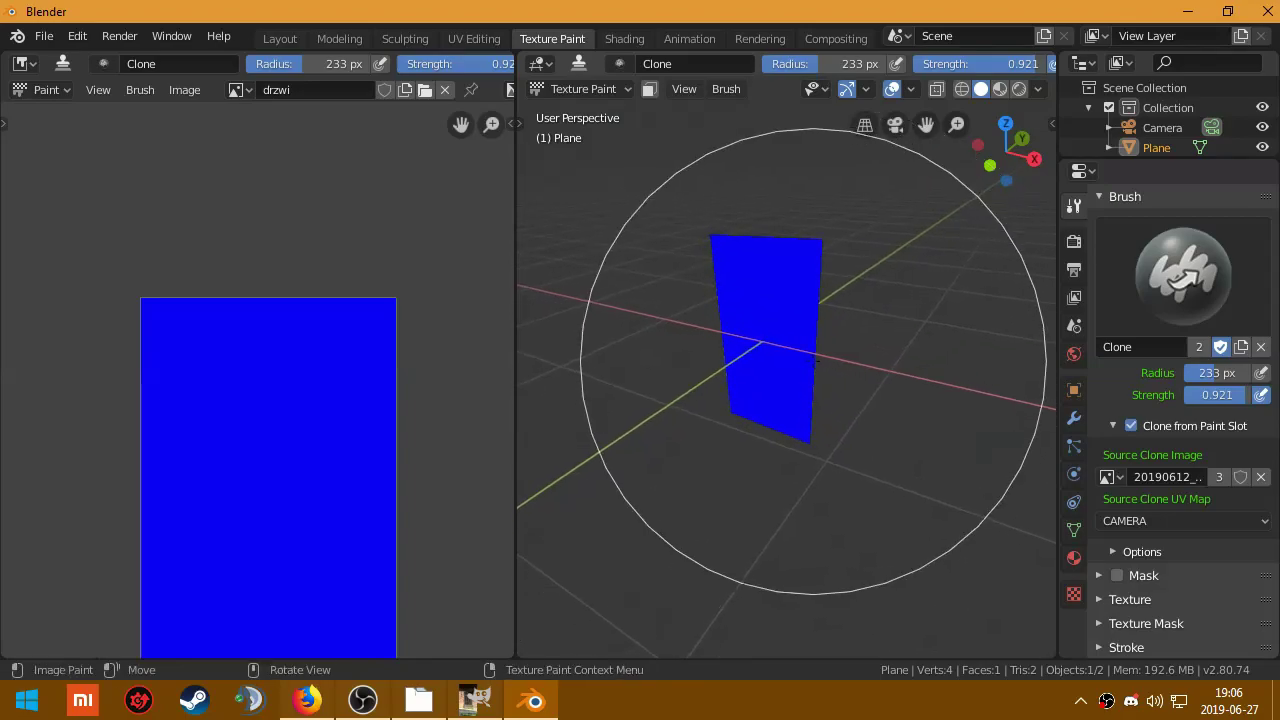
click(733, 395)
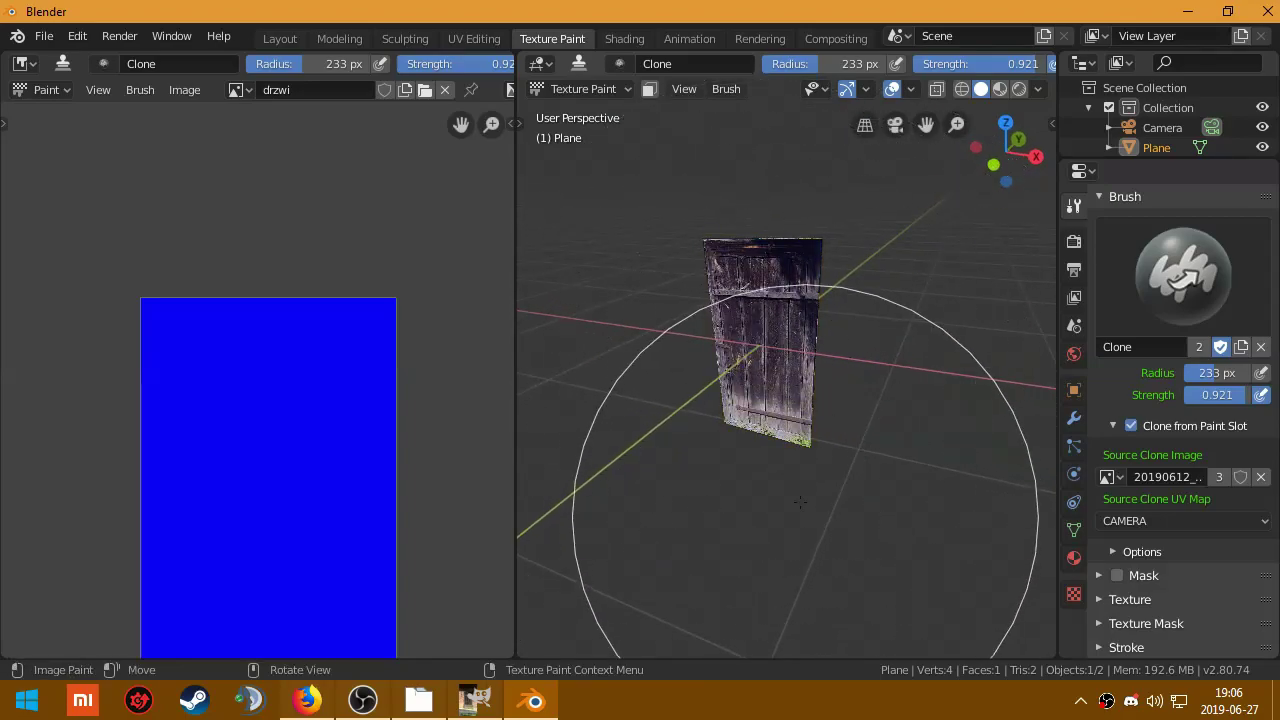
drag(733, 395, 777, 377)
scroll(211, 485, down, 1)
scroll(234, 334, up, 3)
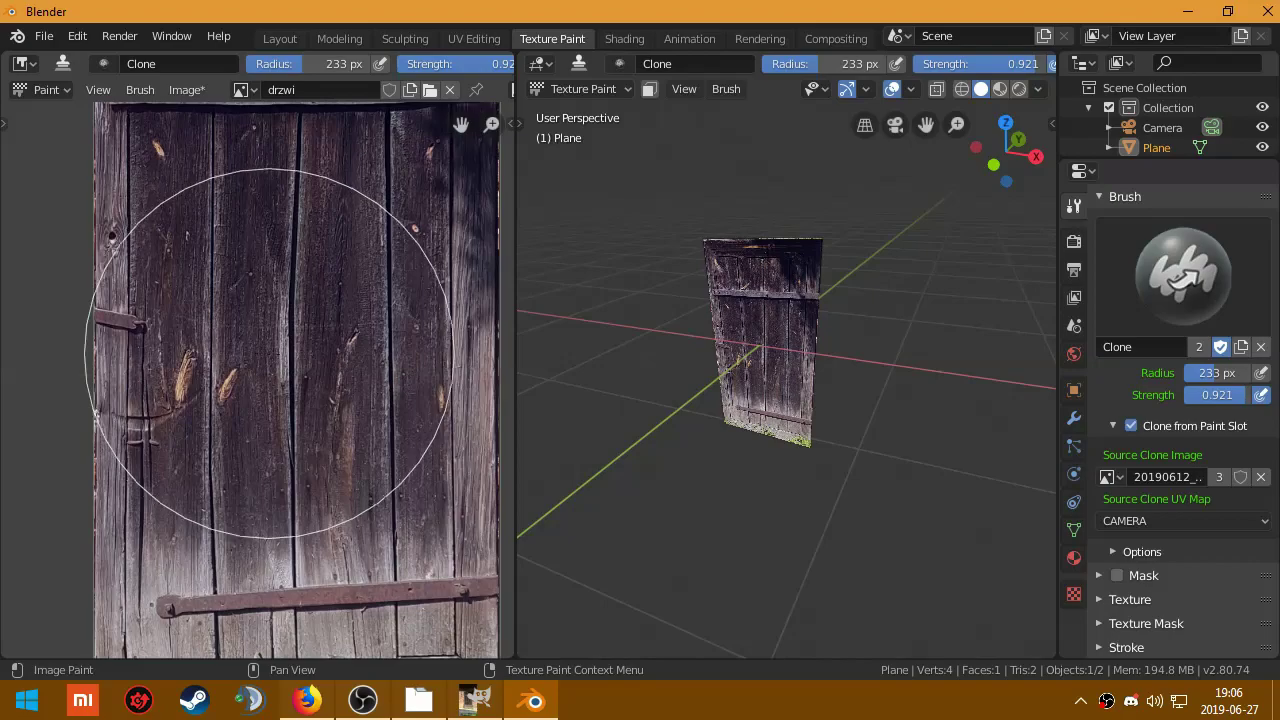
Step: Pan and zoom the image editor to inspect the painted door, including its top-left corner
mouse_move(150, 186)
middle_down()
mouse_move(210, 429)
mouse_move(339, 246)
mouse_move(290, 170)
middle_up()
scroll(286, 263, down, 2)
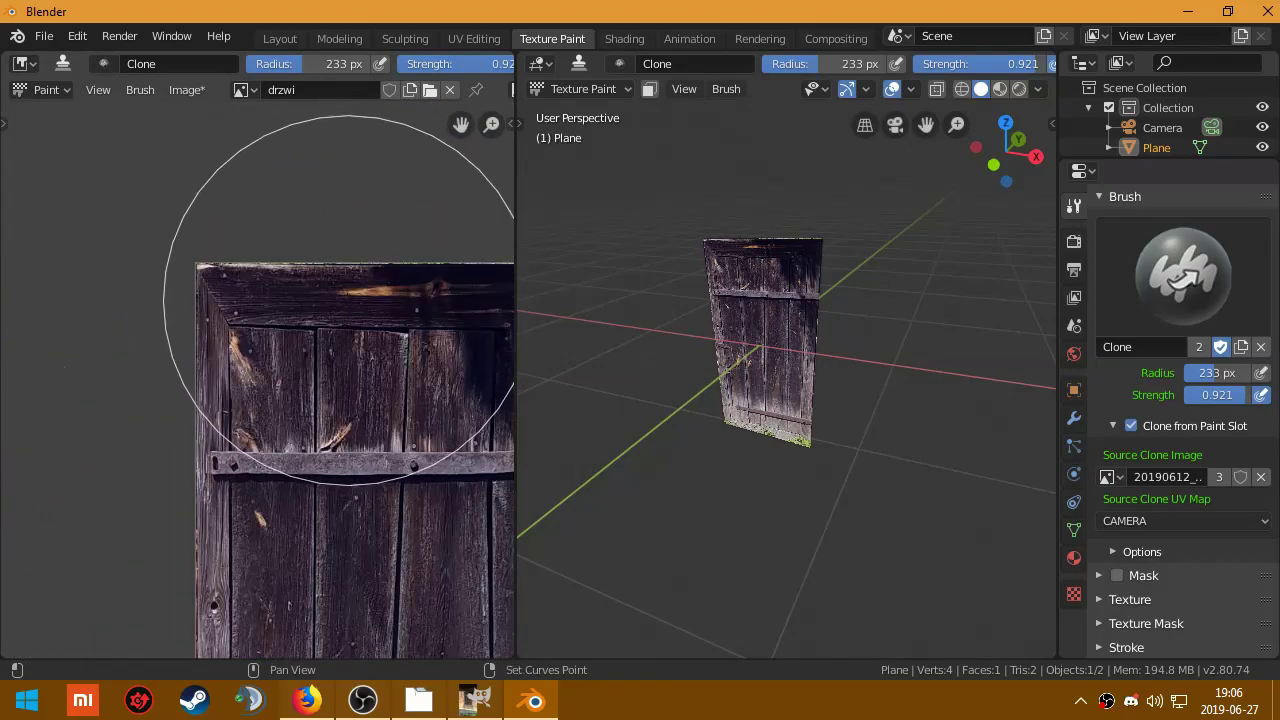
scroll(223, 408, up, 1)
scroll(257, 397, down, 1)
scroll(290, 470, up, 1)
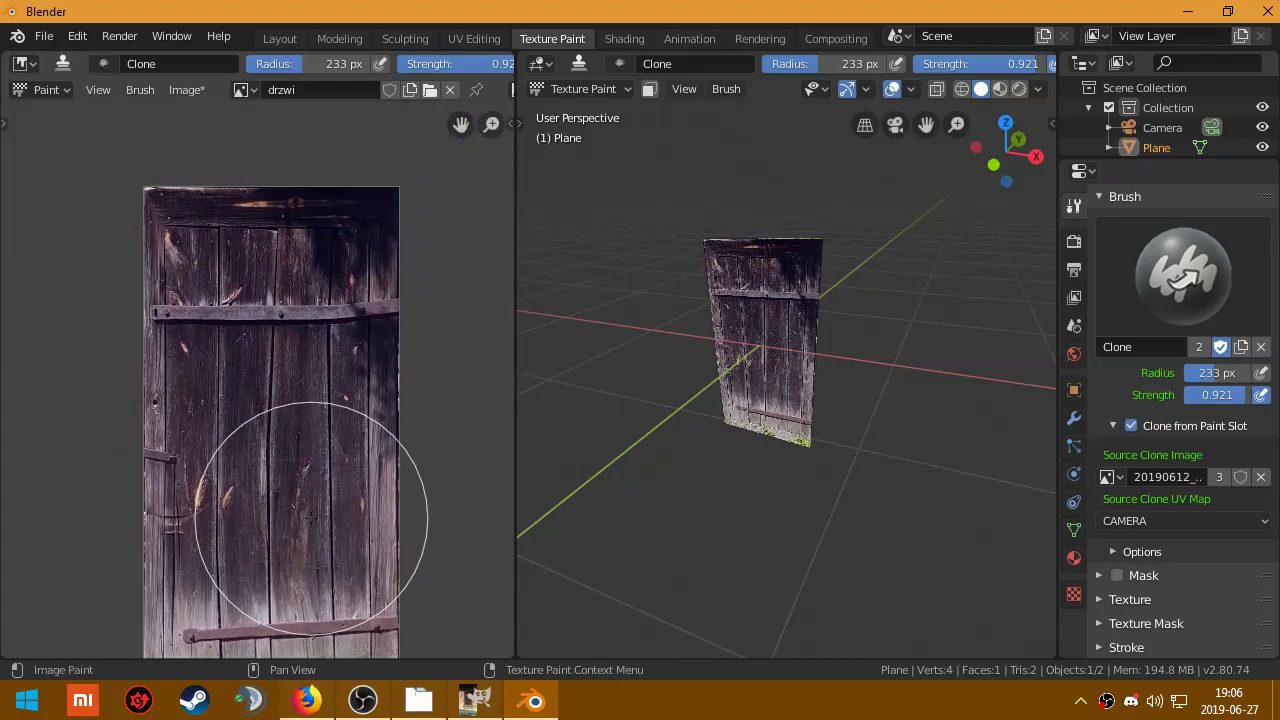
scroll(315, 520, down, 2)
scroll(329, 497, up, 3)
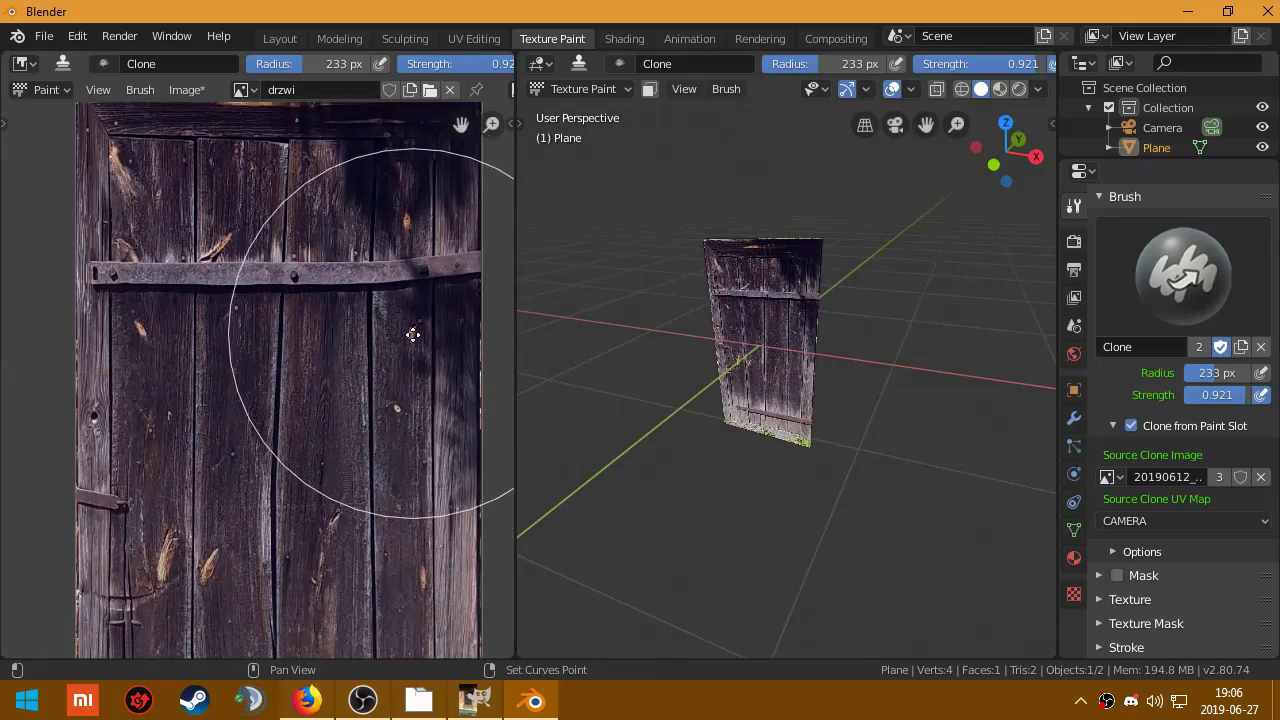
middle_drag(414, 334, 367, 441)
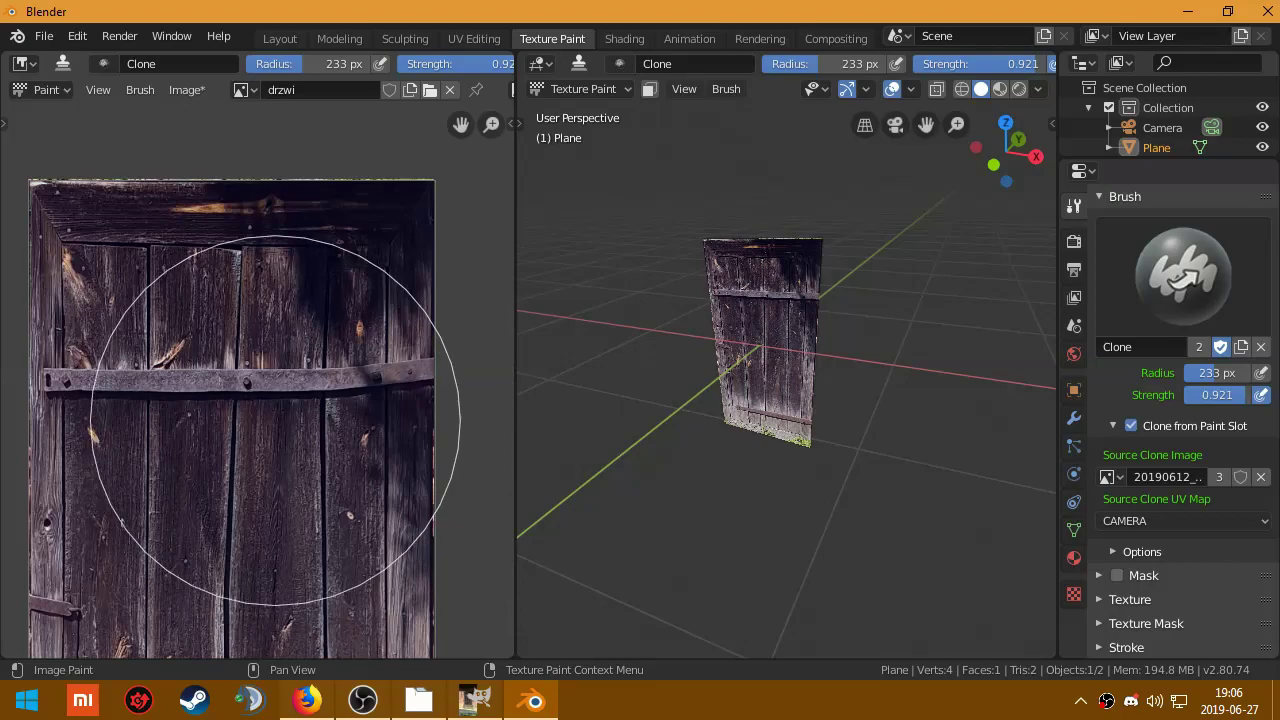
scroll(250, 420, up, 3)
scroll(263, 400, down, 3)
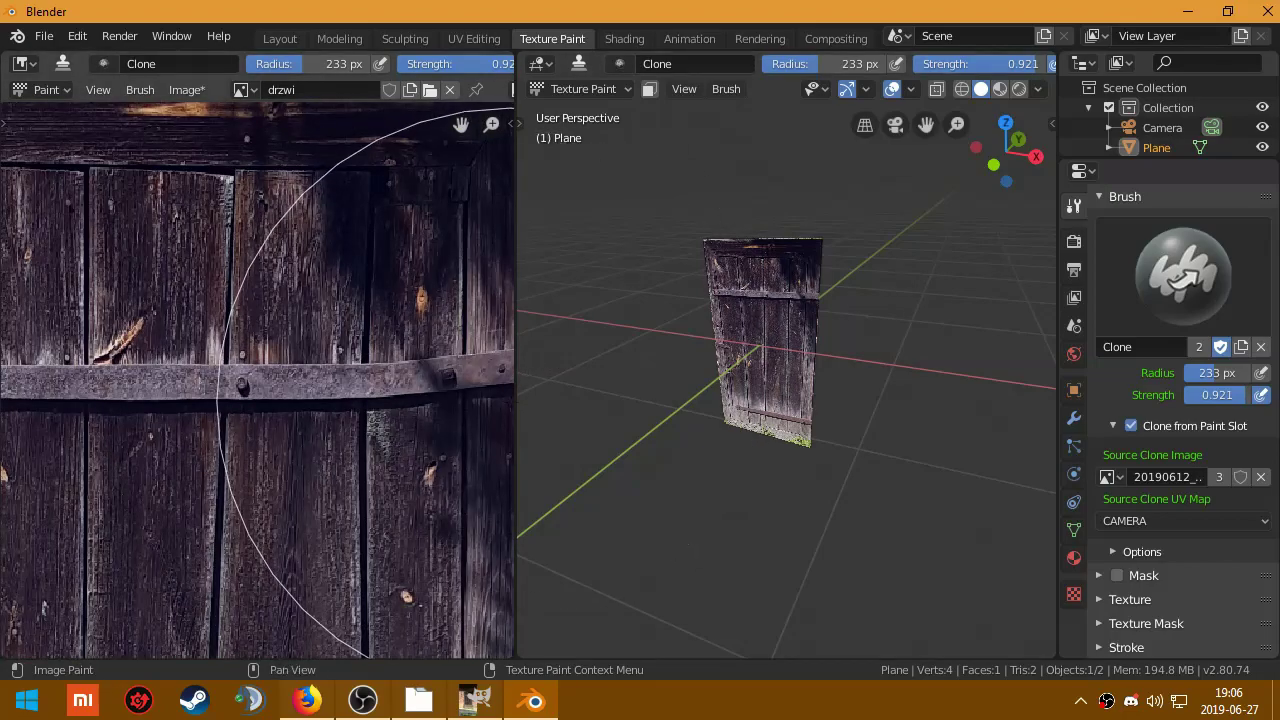
Step: Widen the image editor and set the clone brush radius to 24 px
drag(514, 400, 801, 435)
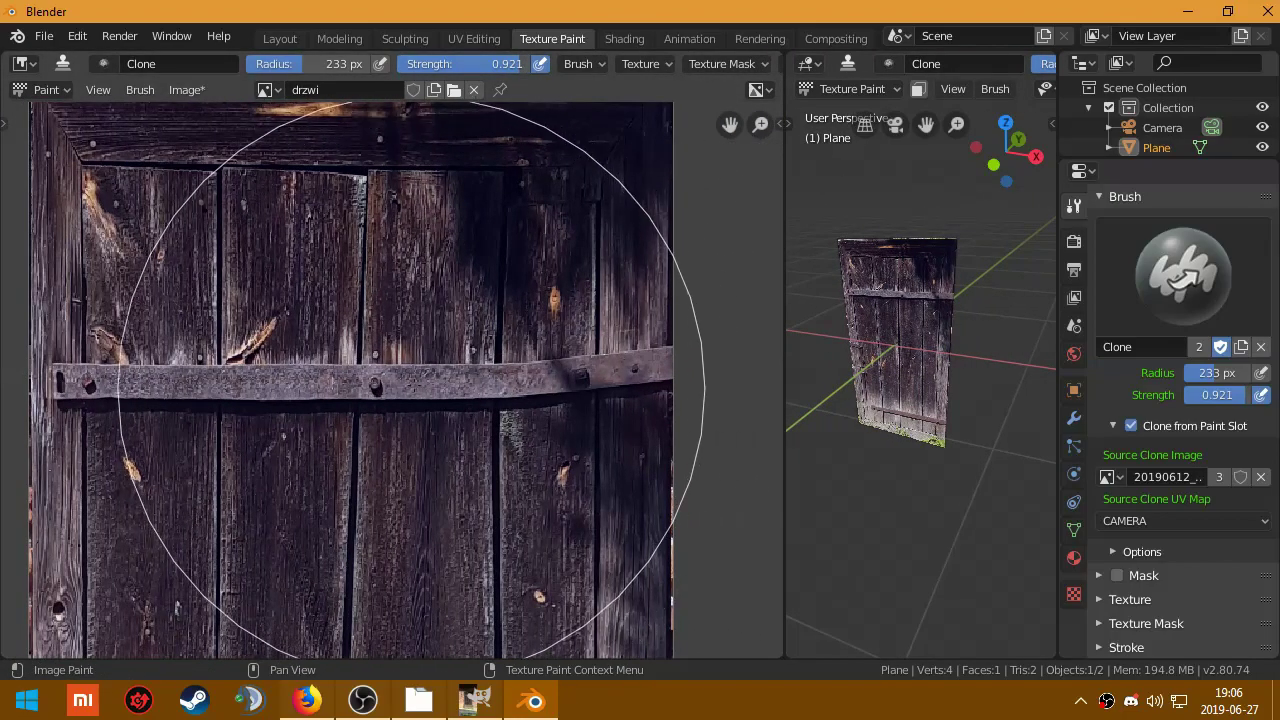
key(f)
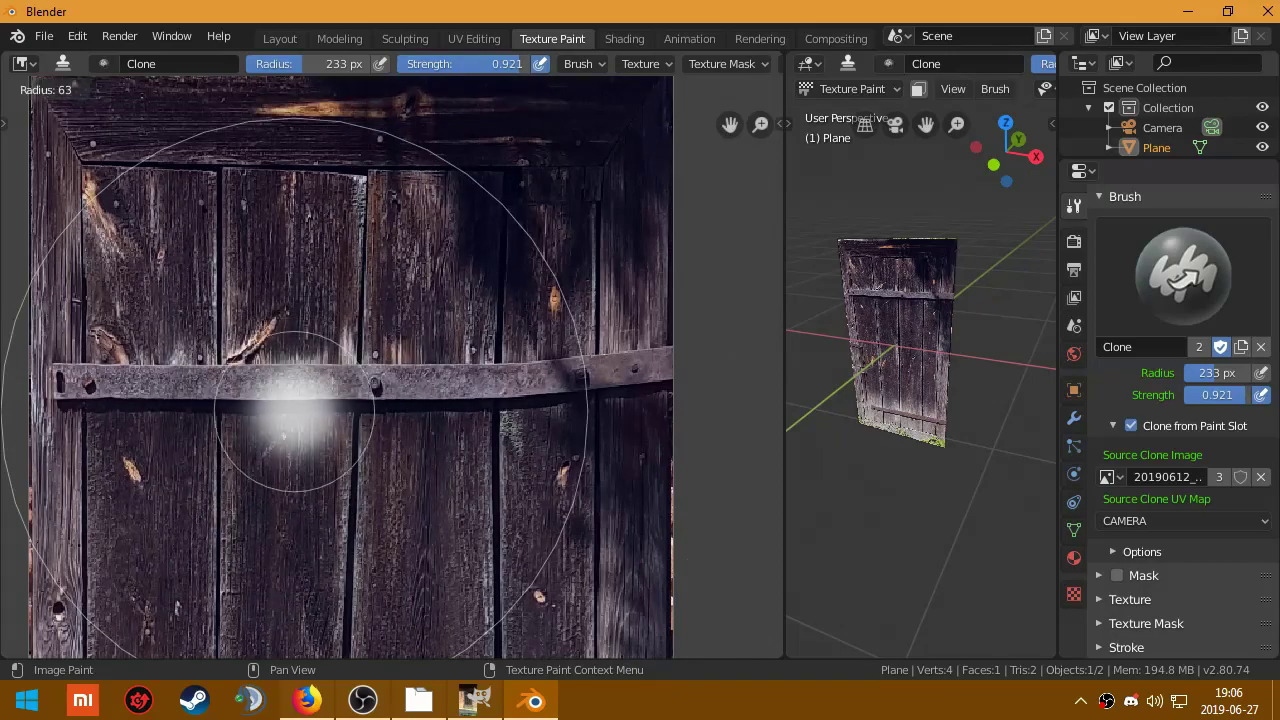
click(318, 418)
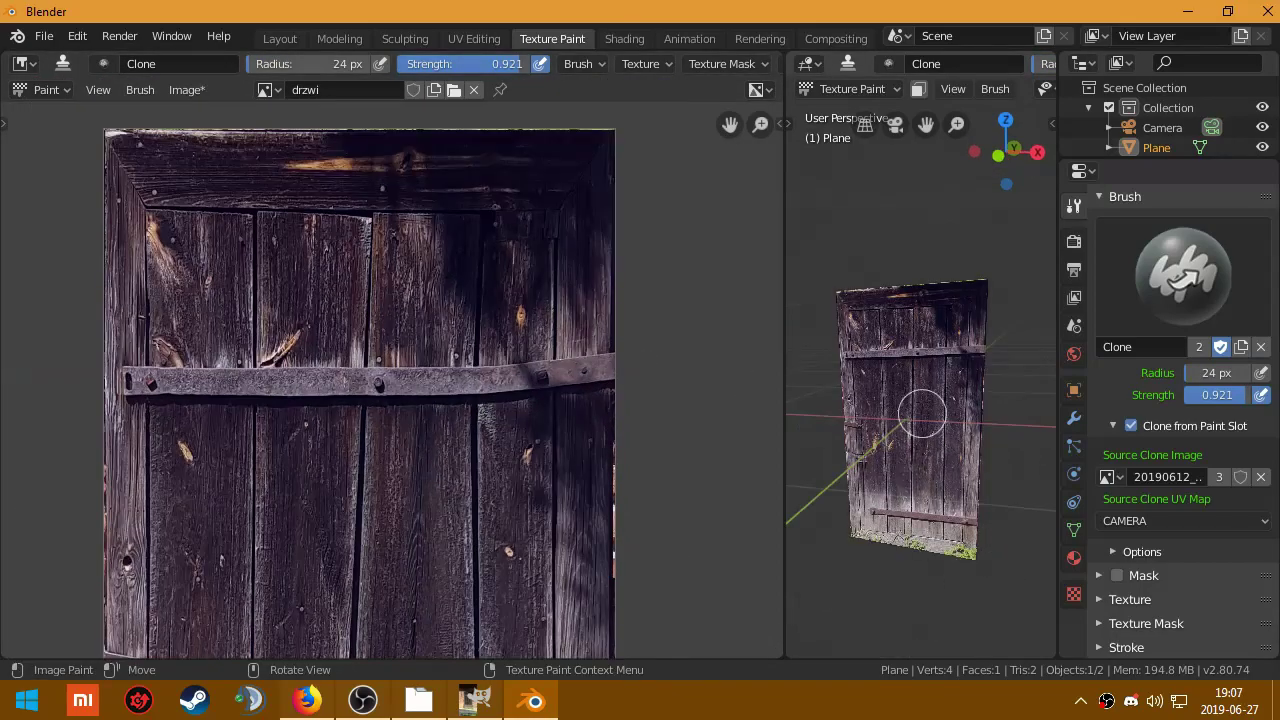
Step: In Layout Edit Mode, add 8 evenly spaced horizontal loop cuts across the door plane
click(280, 38)
scroll(600, 290, up, 1)
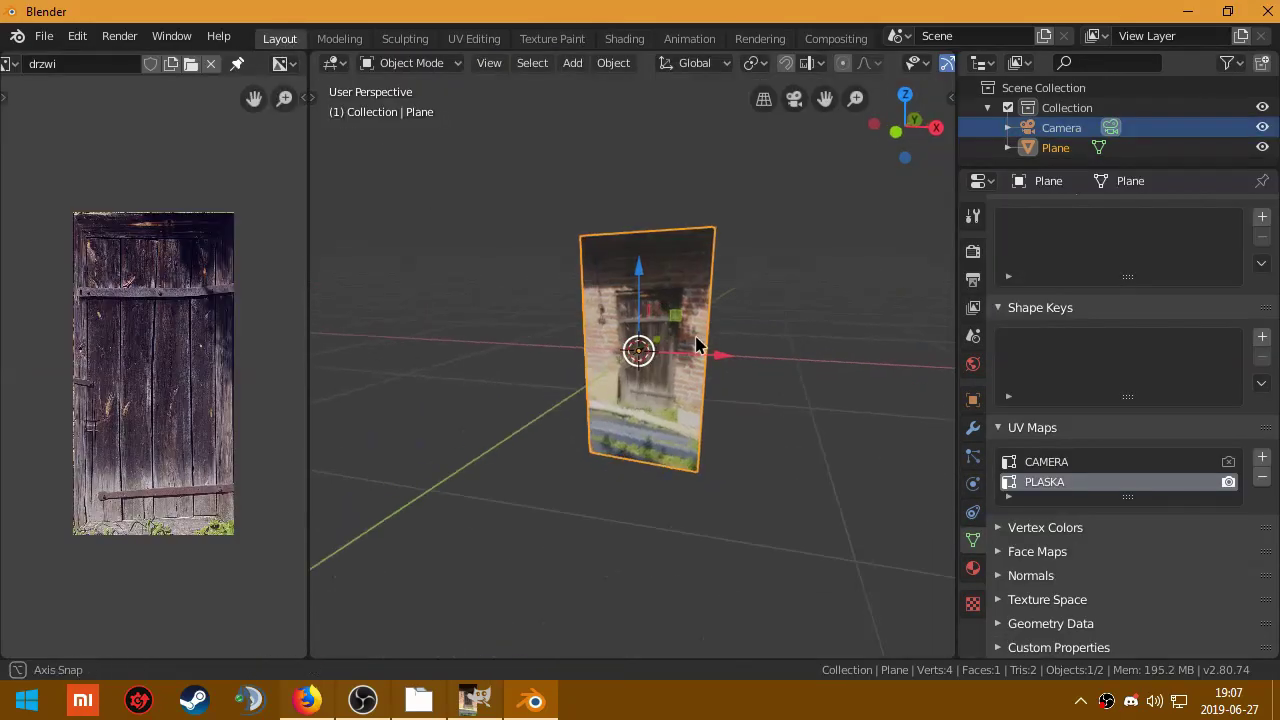
scroll(610, 280, up, 2)
scroll(615, 267, up, 1)
key(Tab)
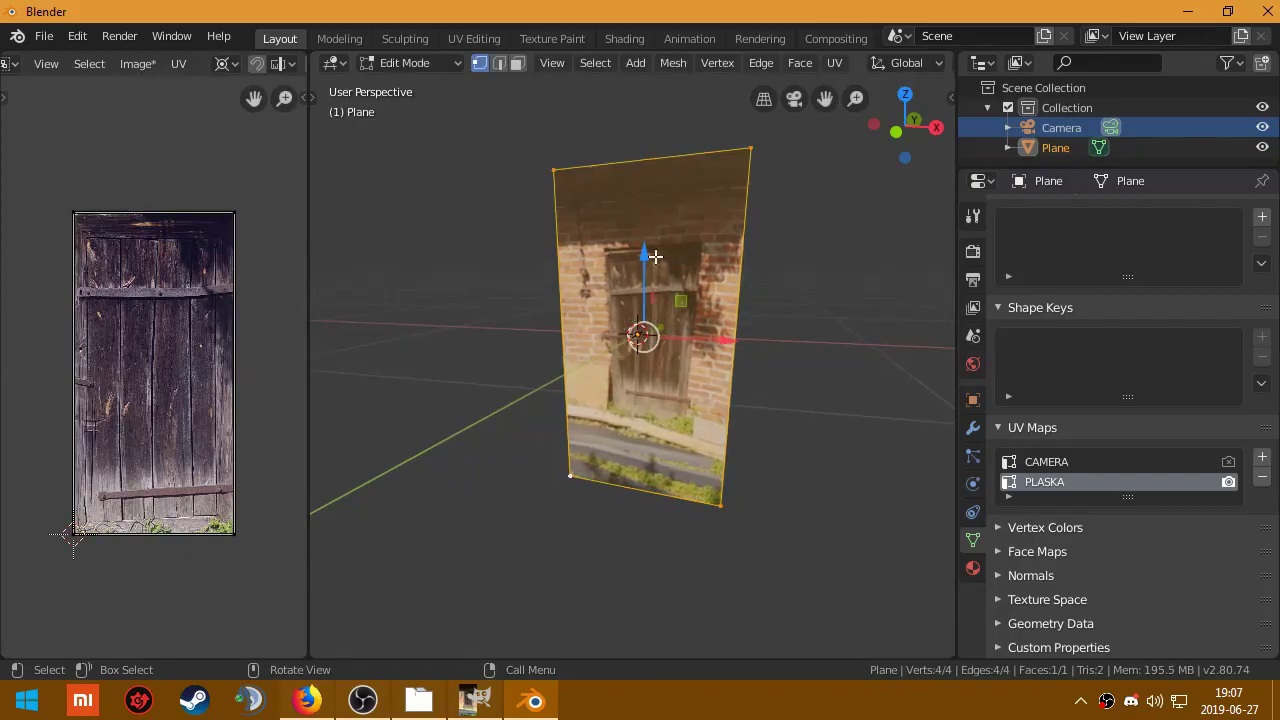
key(ctrl+r)
scroll(714, 264, up, 5)
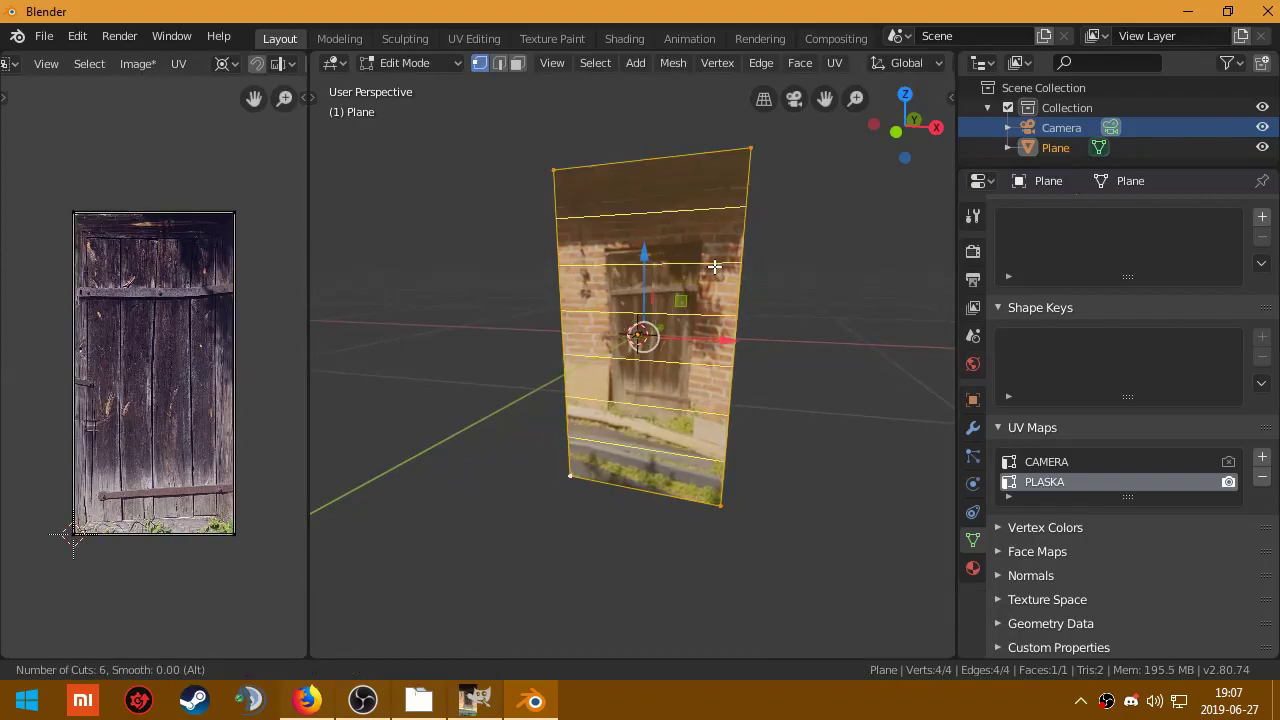
scroll(714, 266, up, 1)
scroll(714, 266, up, 1)
click(714, 266)
right_click(714, 266)
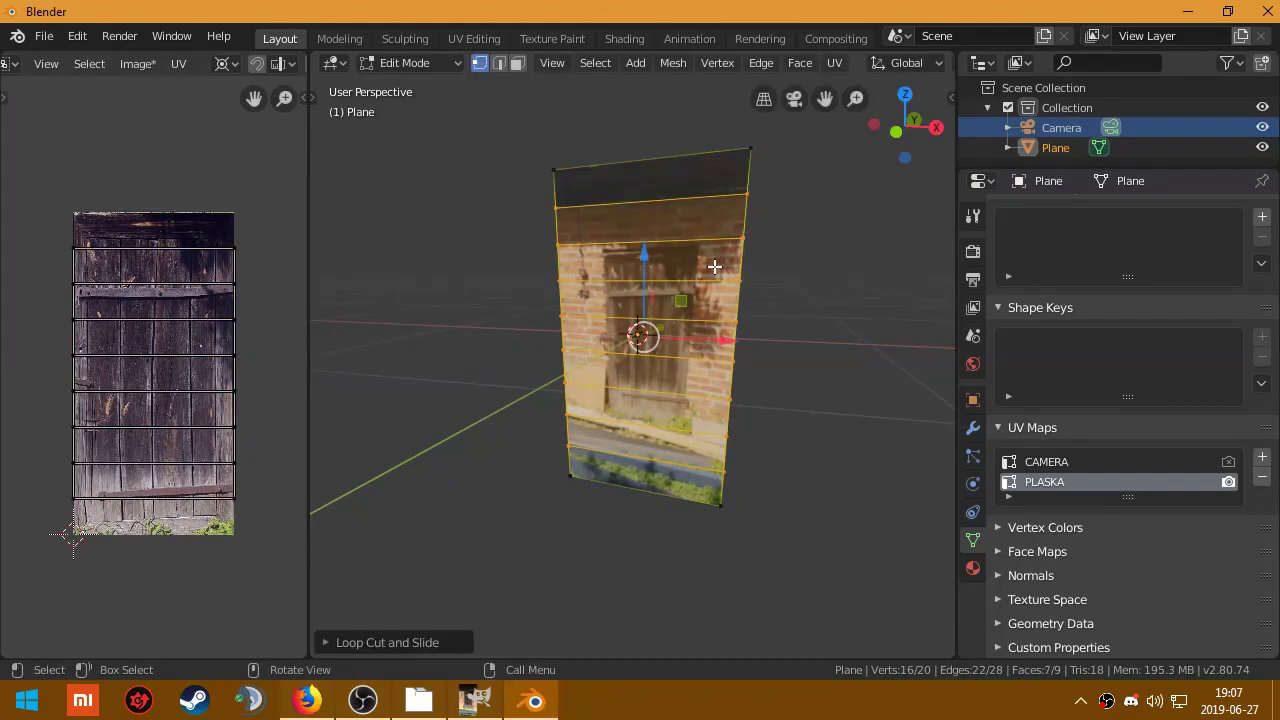
middle_drag(714, 266, 660, 250)
Step: Add 6 vertical loop cuts, return to Object Mode, and go back to Texture Paint
key(ctrl+r)
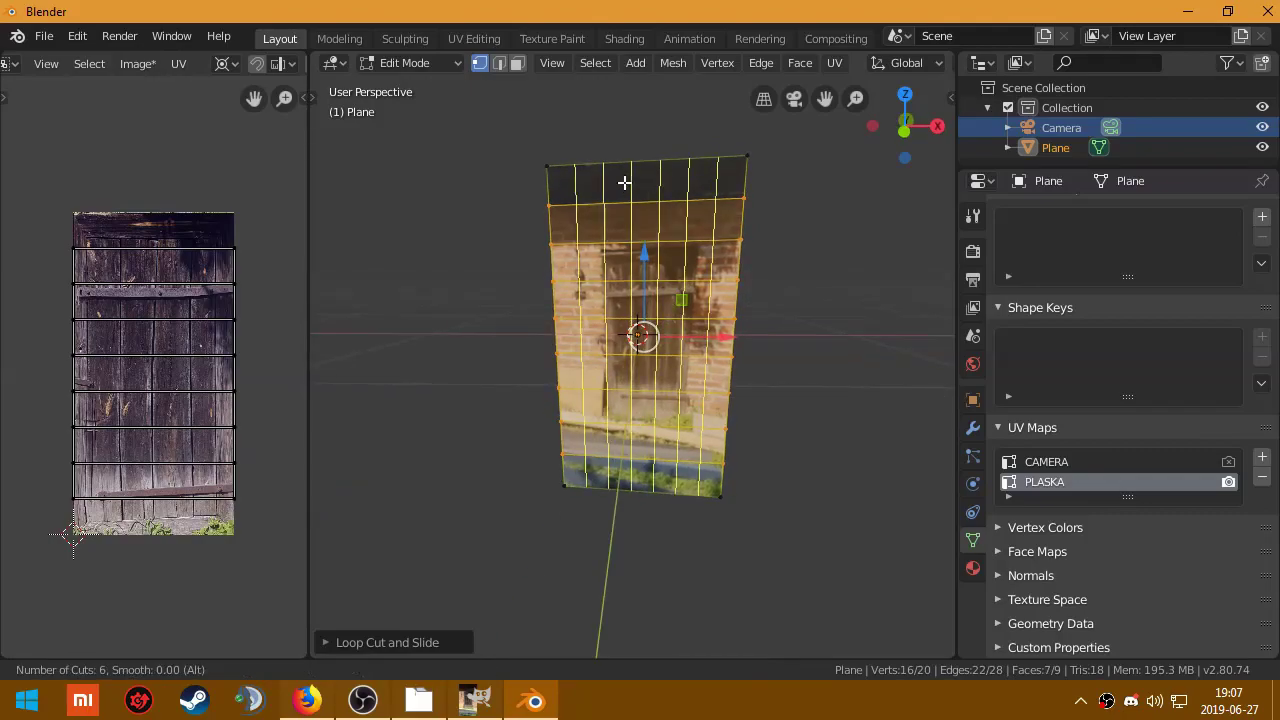
click(624, 182)
key(Tab)
mouse_move(624, 182)
middle_down()
mouse_move(600, 365)
mouse_move(590, 360)
middle_up()
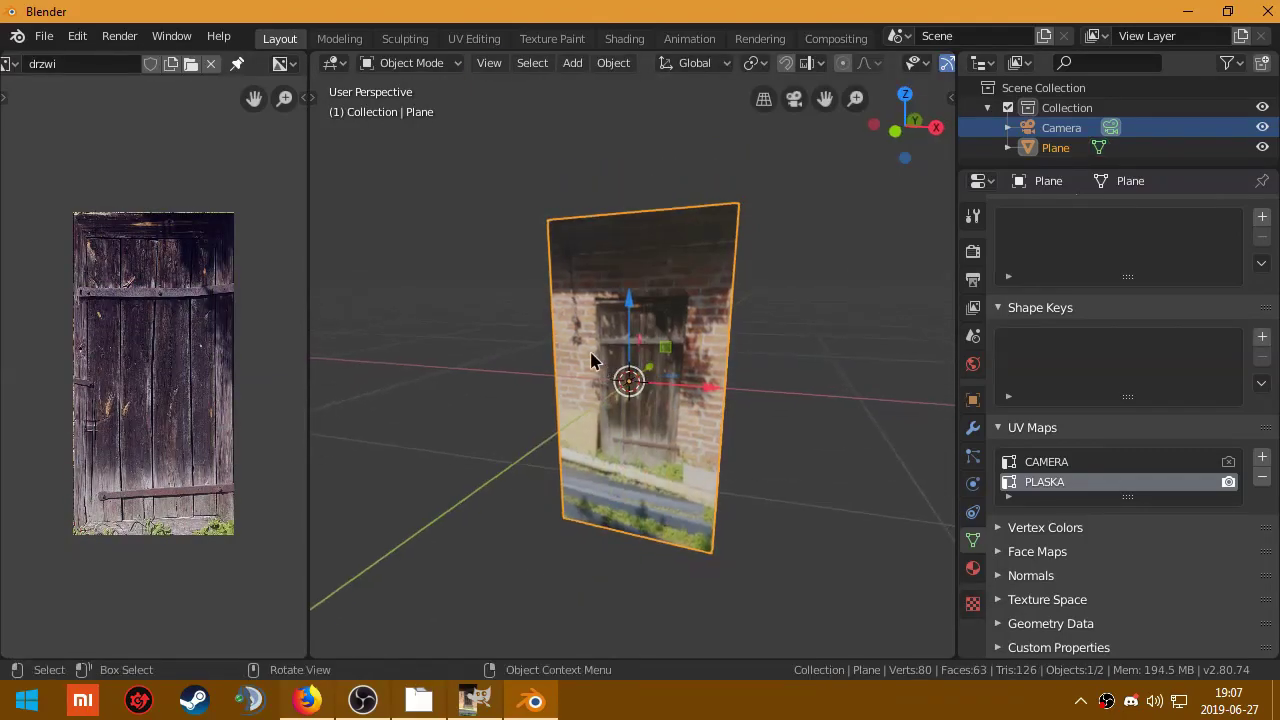
click(547, 38)
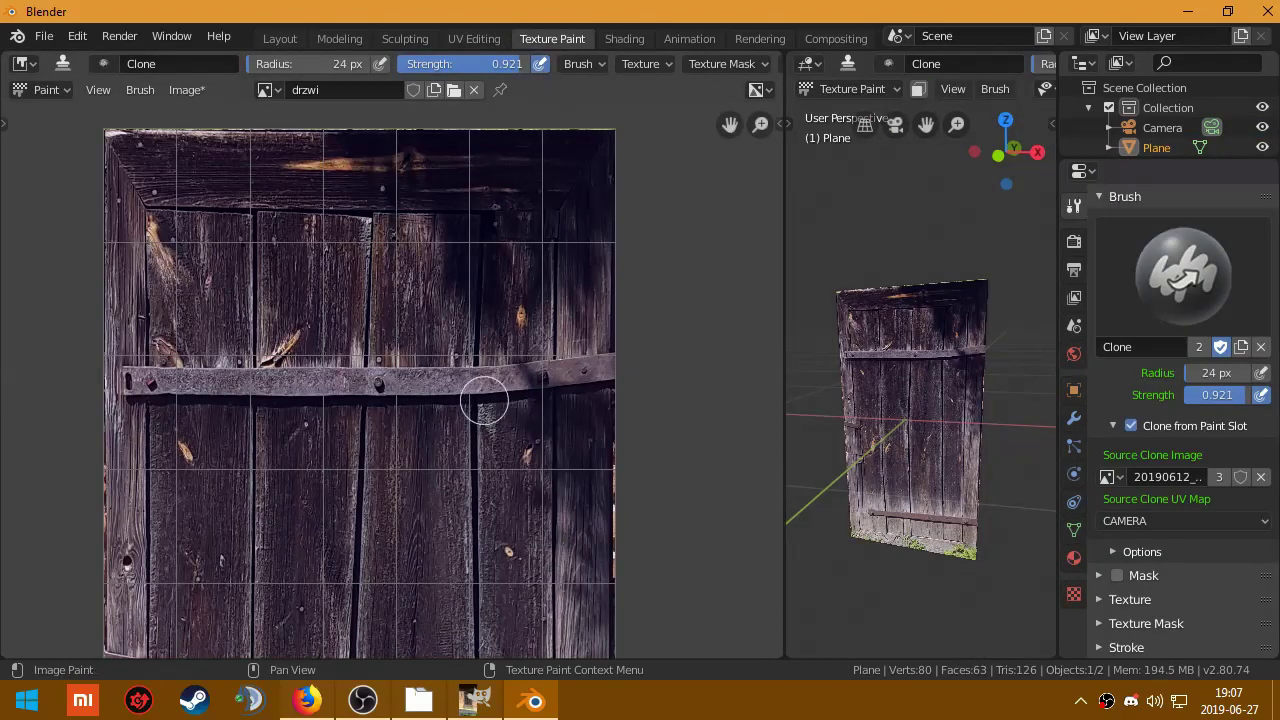
Step: Set the clone brush radius to 98 px and clone-paint the door photo across the plane
key(f)
click(1000, 382)
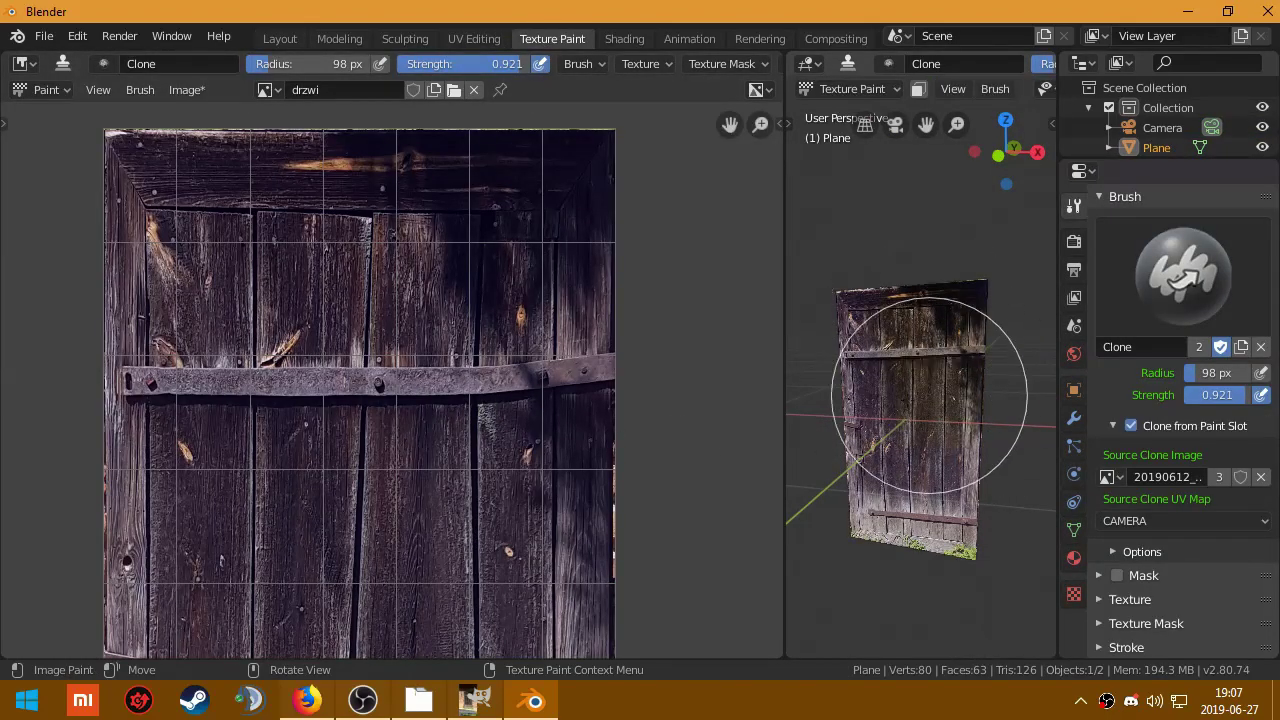
mouse_move(929, 395)
mouse_down()
mouse_move(908, 400)
mouse_move(971, 571)
mouse_move(886, 300)
mouse_move(853, 510)
mouse_up()
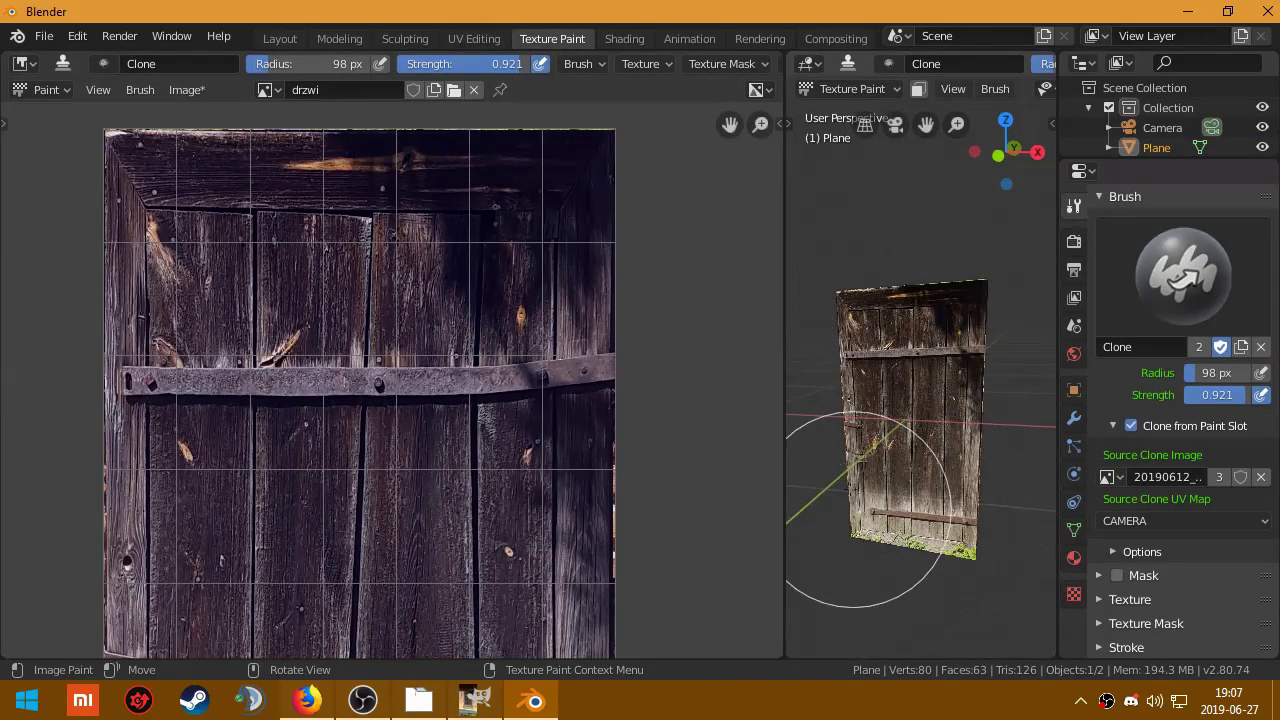
Step: Zoom in and out to inspect the painted drzwi door texture
scroll(829, 400, down, 2)
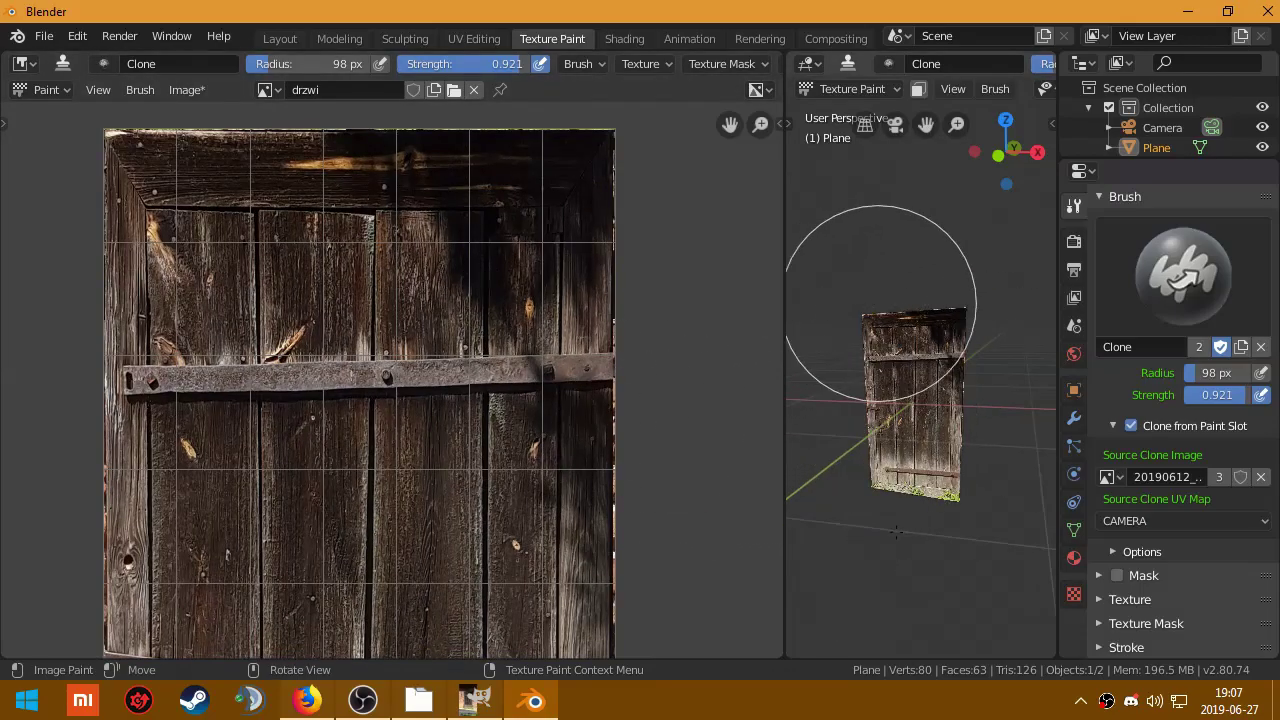
scroll(357, 471, down, 5)
scroll(358, 288, up, 5)
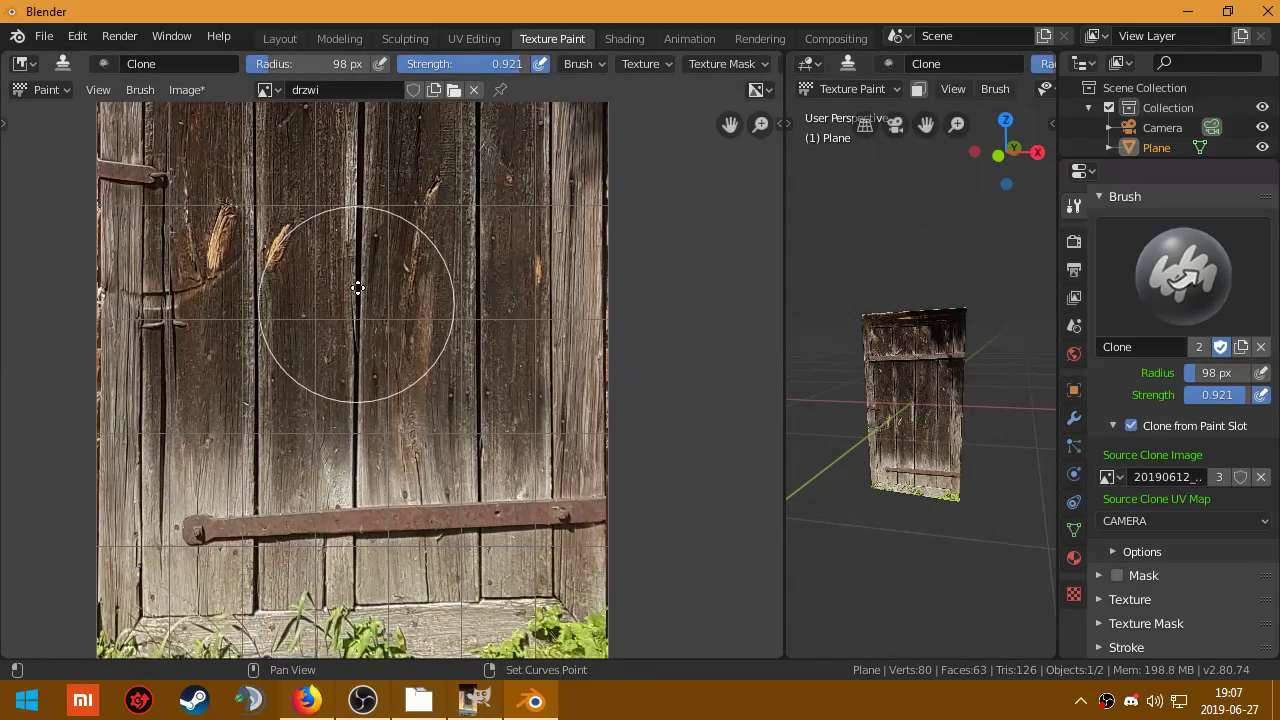
scroll(357, 300, down, 3)
scroll(343, 371, up, 3)
scroll(343, 260, up, 1)
scroll(343, 500, up, 1)
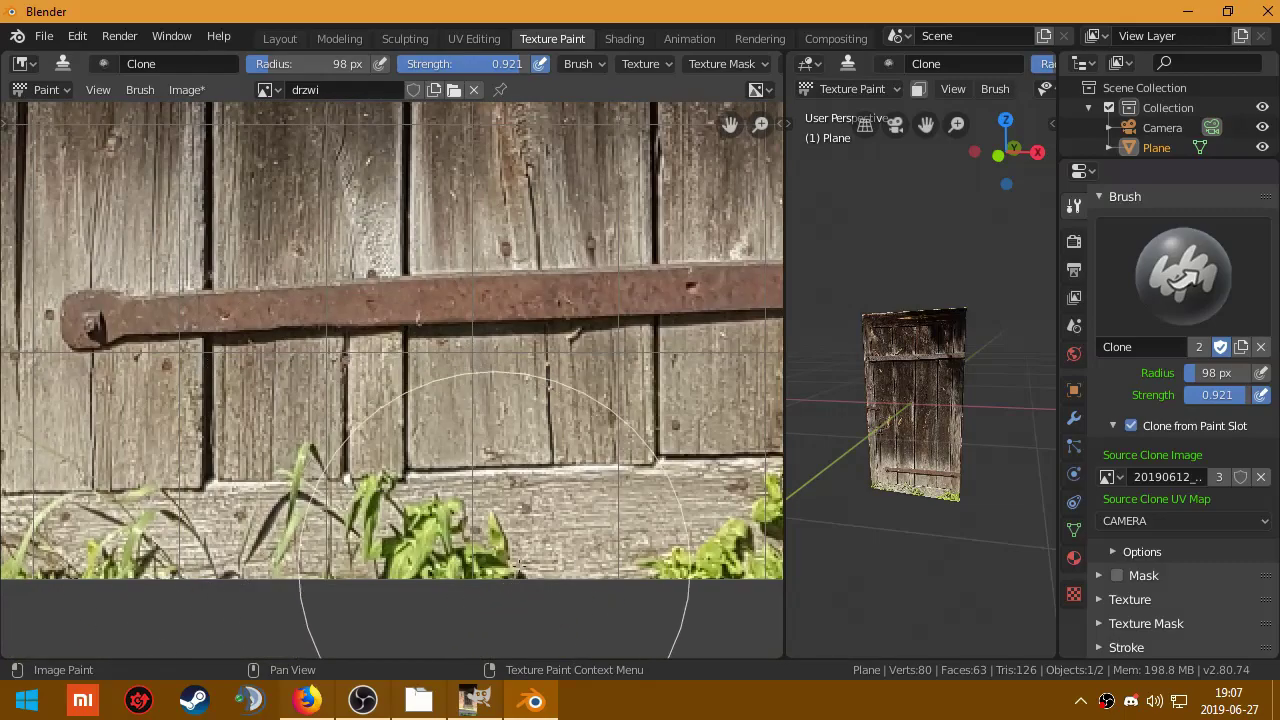
scroll(517, 565, down, 1)
scroll(543, 529, down, 1)
scroll(472, 372, down, 2)
shift+scroll(503, 433, up, 2)
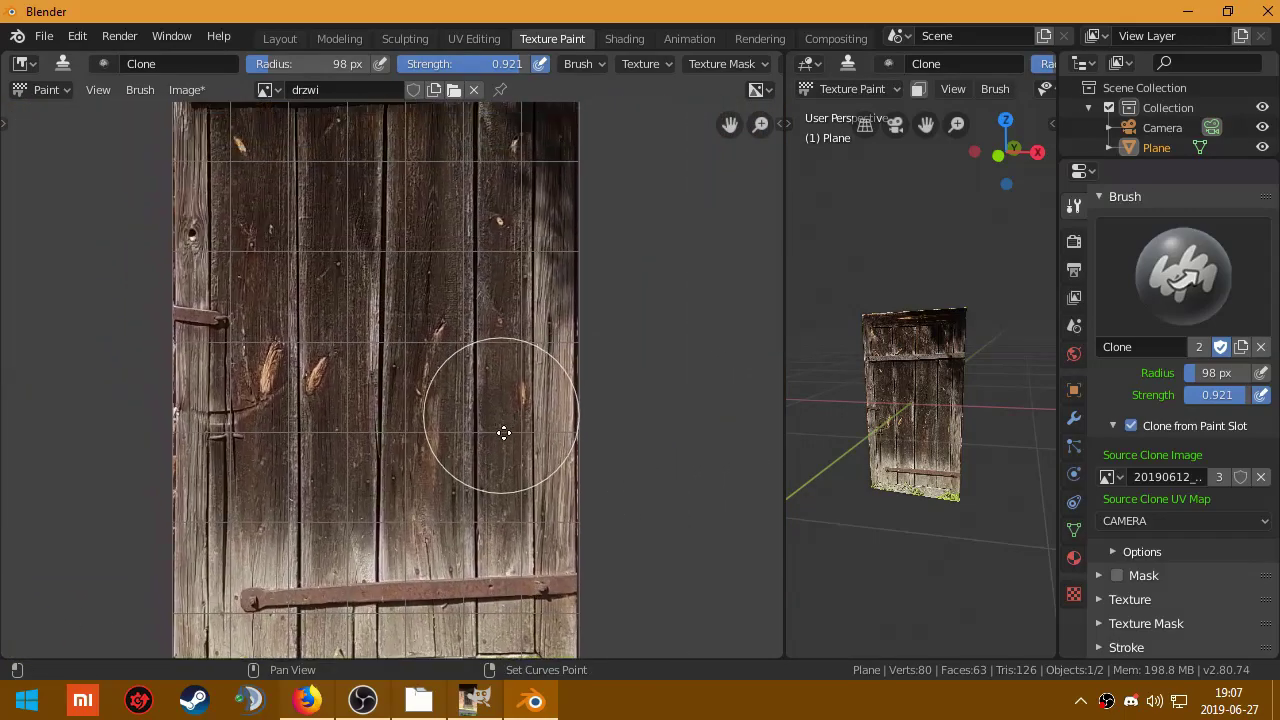
ctrl+scroll(503, 433, up, 2)
scroll(377, 289, down, 1)
scroll(286, 257, up, 3)
scroll(391, 371, down, 1)
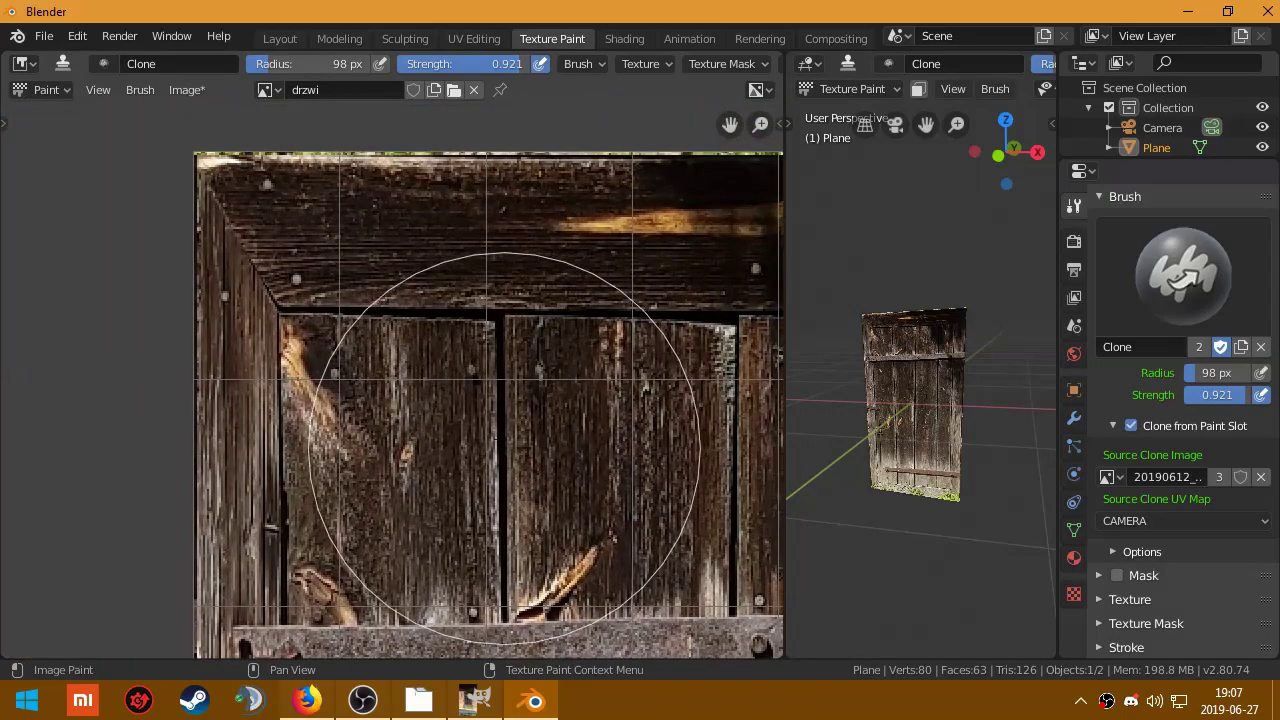
shift+scroll(443, 334, up, 3)
ctrl+scroll(457, 300, down, 2)
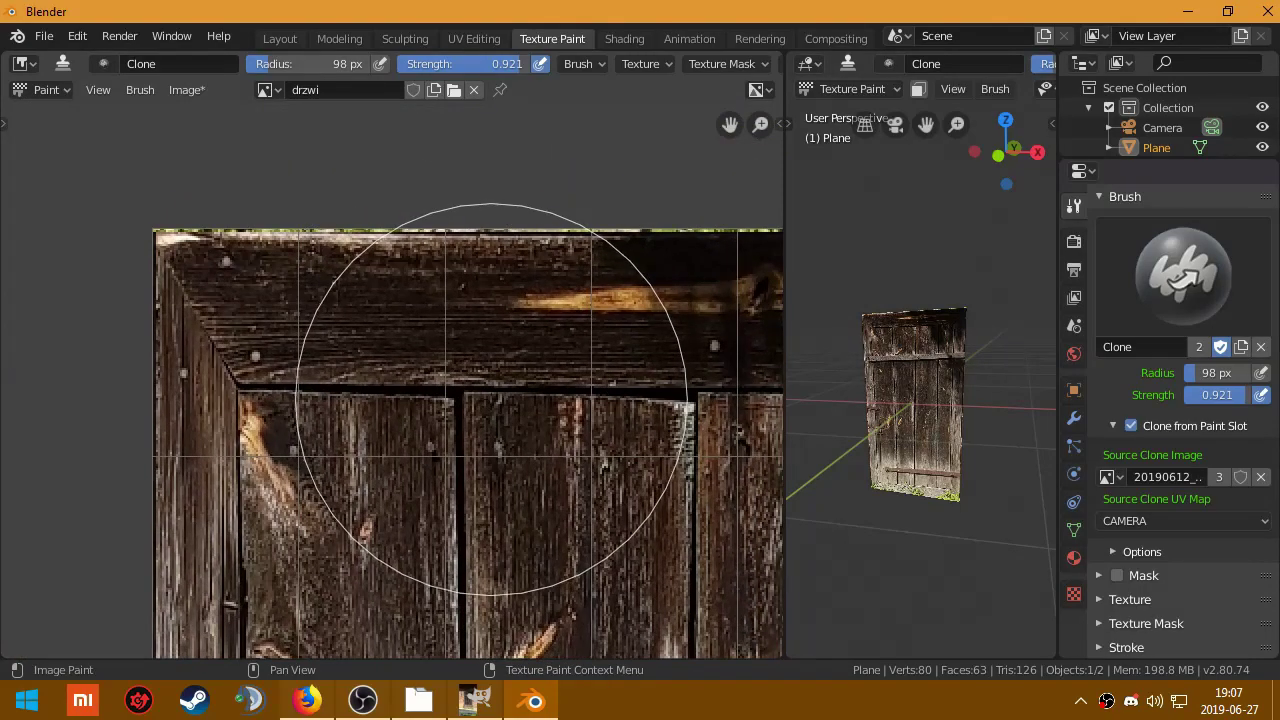
scroll(490, 440, down, 2)
scroll(520, 515, down, 2)
shift+scroll(460, 420, down, 3)
ctrl+scroll(394, 309, down, 2)
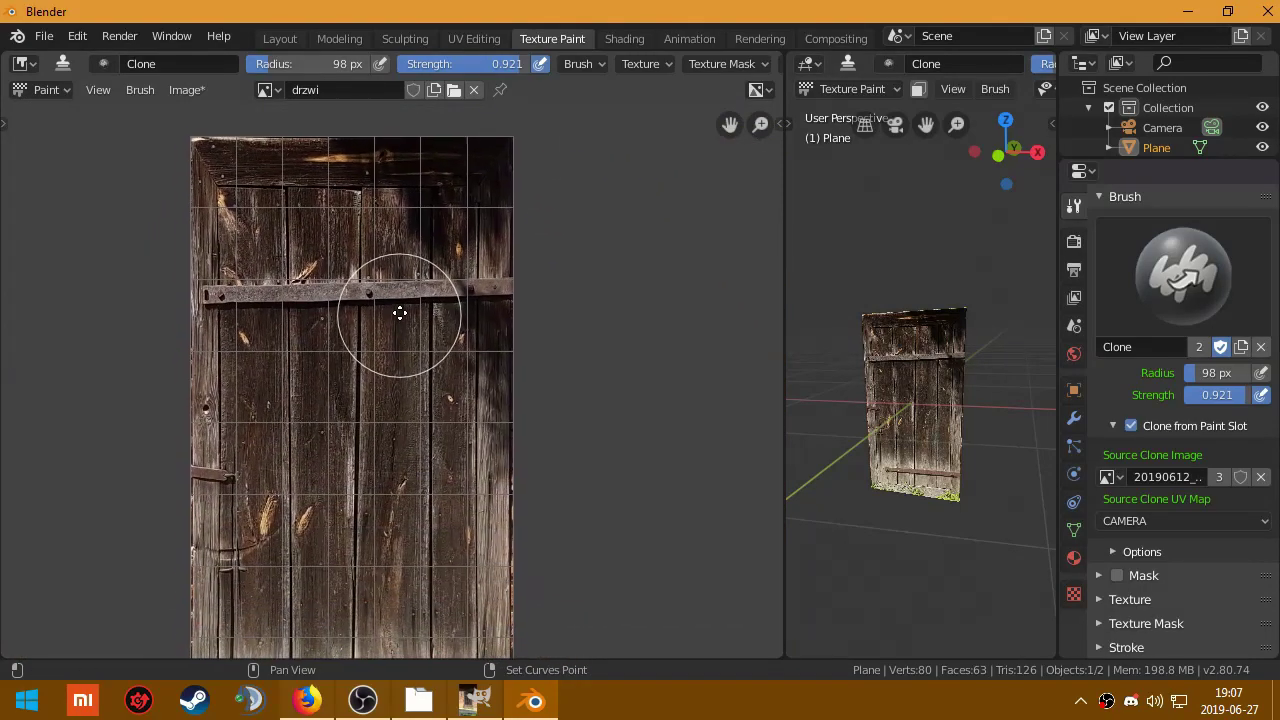
scroll(370, 420, down, 2)
shift+scroll(383, 457, down, 1)
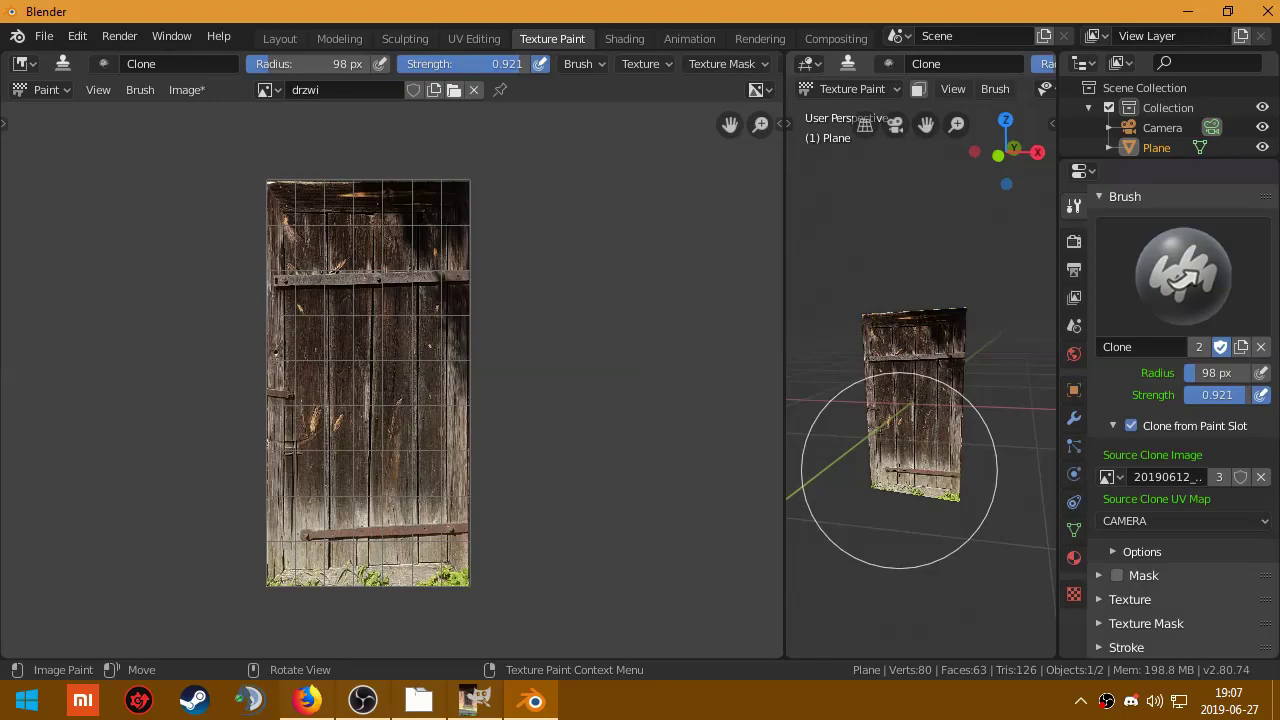
Step: Preview the door photo 20190612_144754 from KEEP FOLDER in Photo Viewer, then close it
click(419, 700)
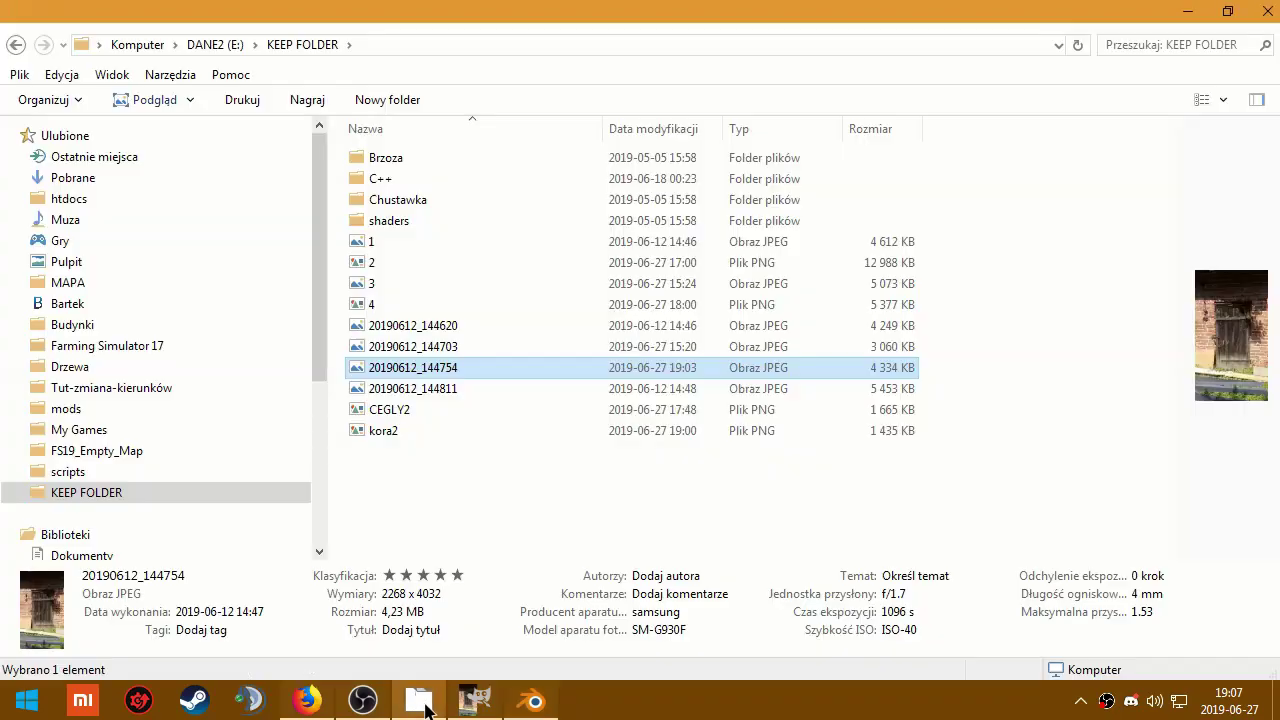
double_click(441, 372)
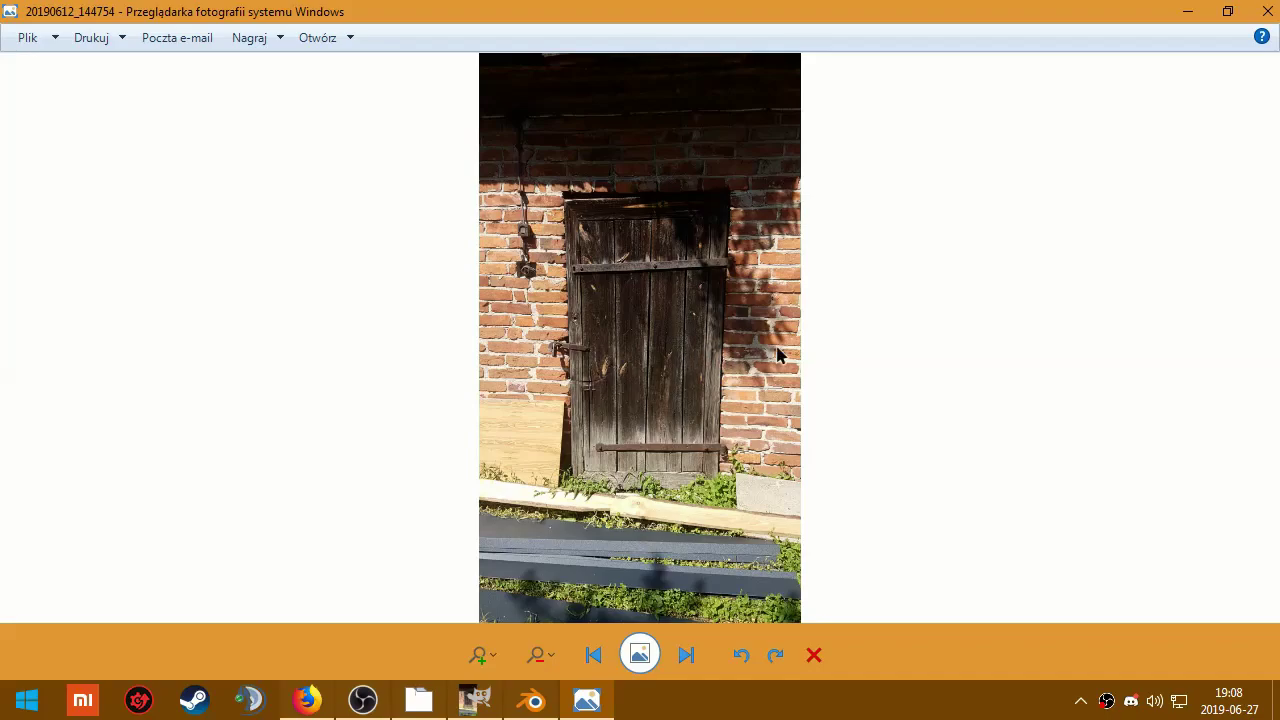
click(1264, 12)
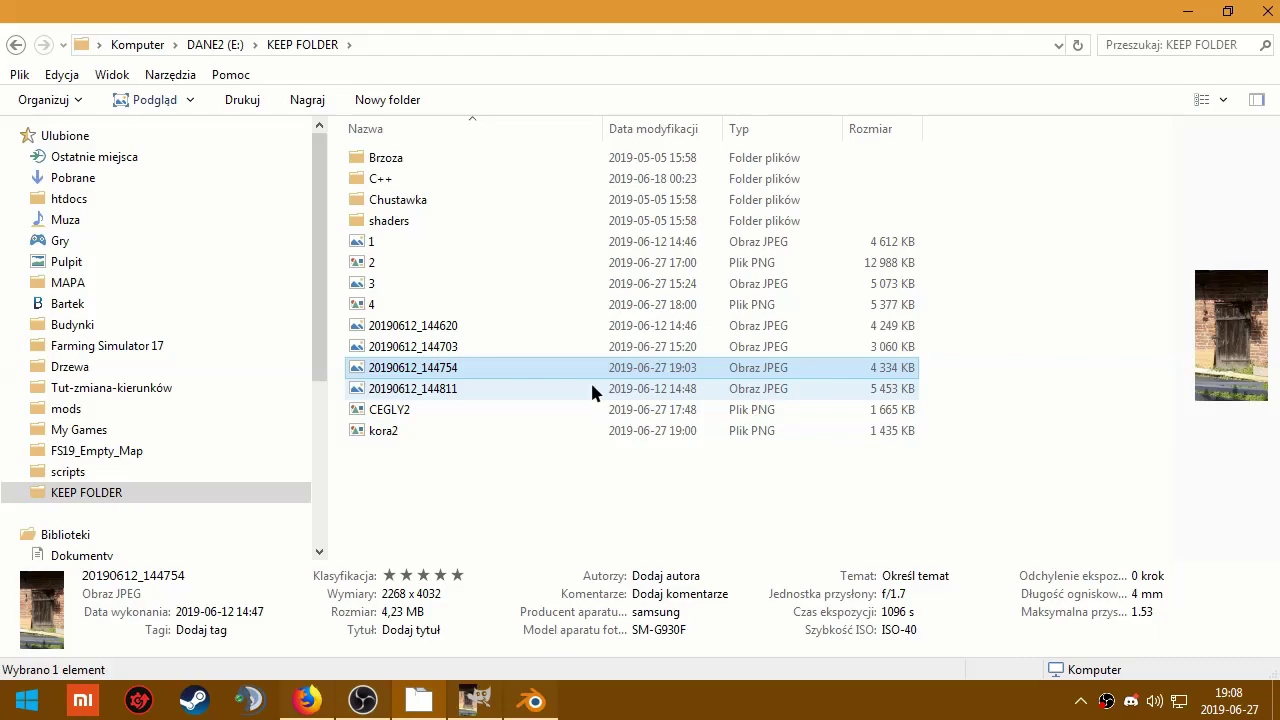